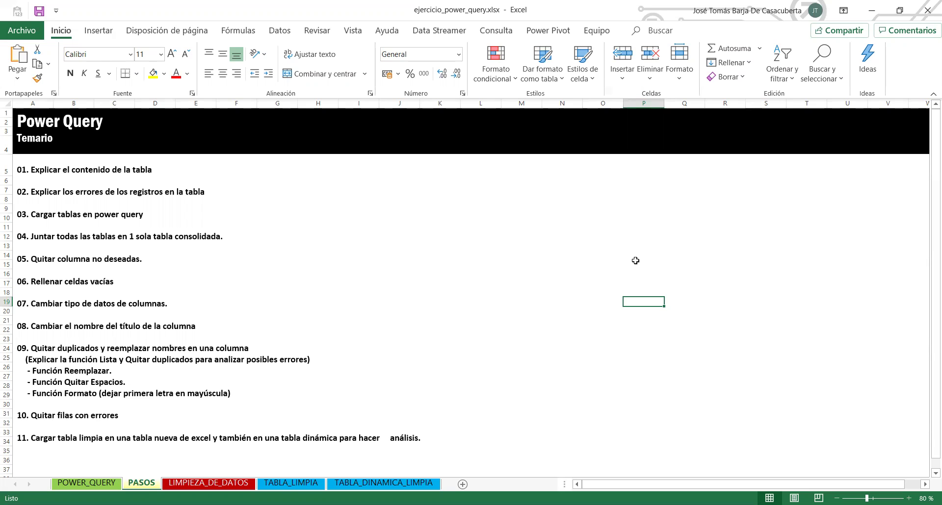
# Open the LIMPIEZA_DE_DATOS sheet and examine the Marzo table's header row and CORRELATIVO column.
pyautogui.hotkey('ctrl', 'pagedown')
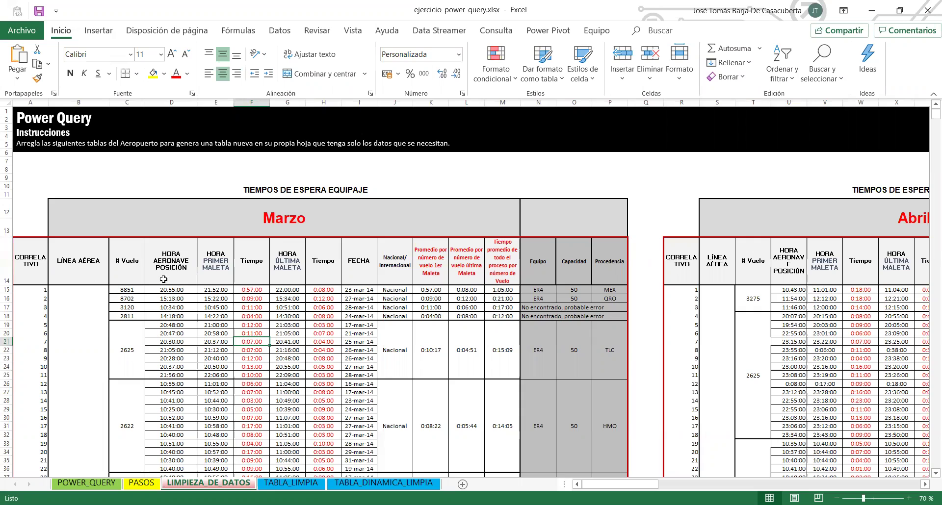
pyautogui.moveTo(36, 264); pyautogui.dragTo(610, 260)
pyautogui.click(361, 334)
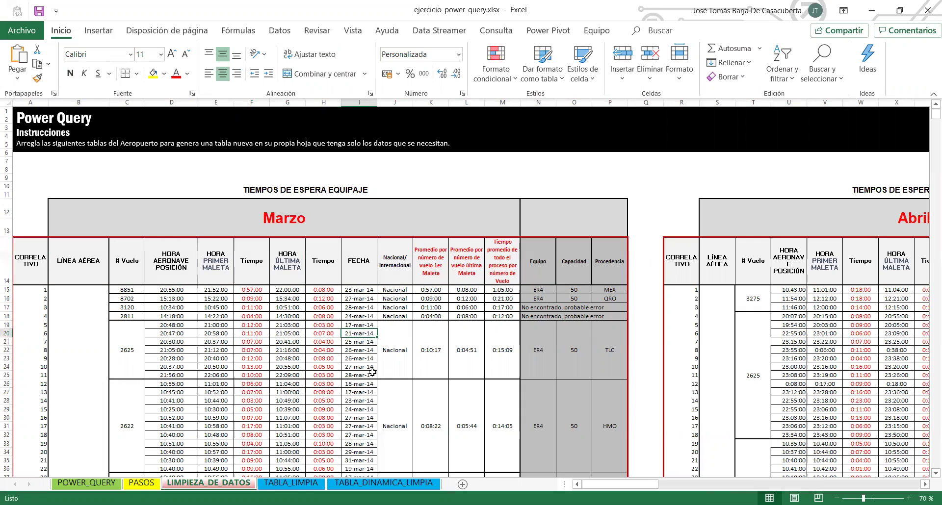
pyautogui.click(30, 253)
pyautogui.moveTo(27, 292); pyautogui.dragTo(28, 393)
pyautogui.click(32, 290)
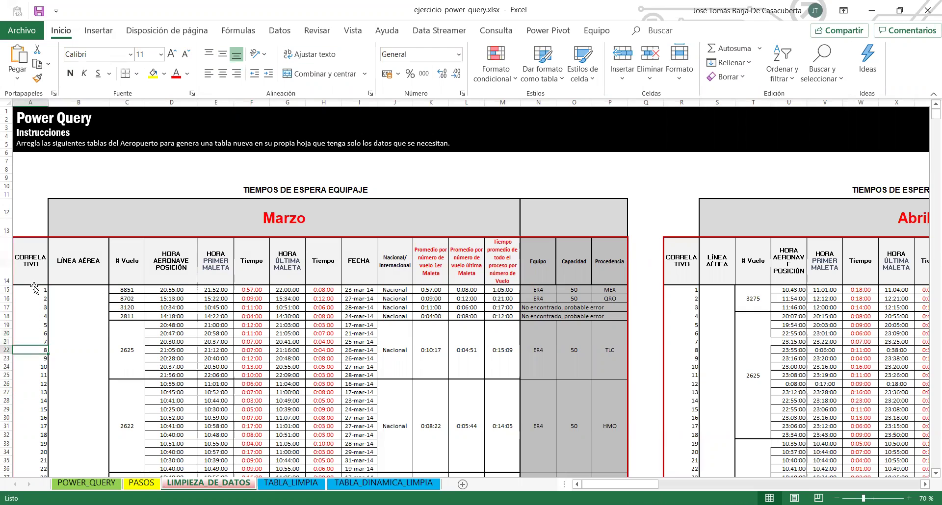
# Examine the LÍNEA AÉREA and # Vuelo columns of the Marzo table.
pyautogui.click(95, 265)
pyautogui.scroll(-1, 191, 341)
pyautogui.scroll(-3, 192, 341)
pyautogui.press('Down')
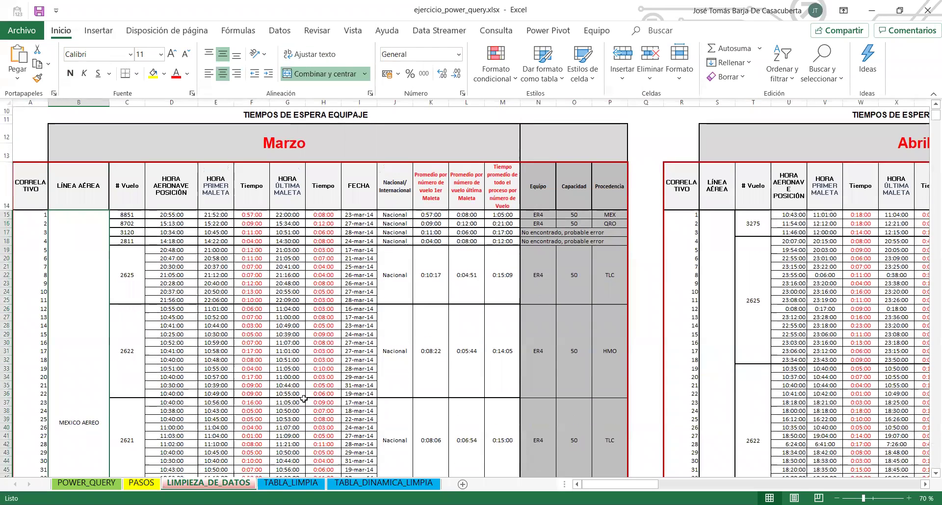
pyautogui.click(133, 188)
pyautogui.scroll(2, 209, 259)
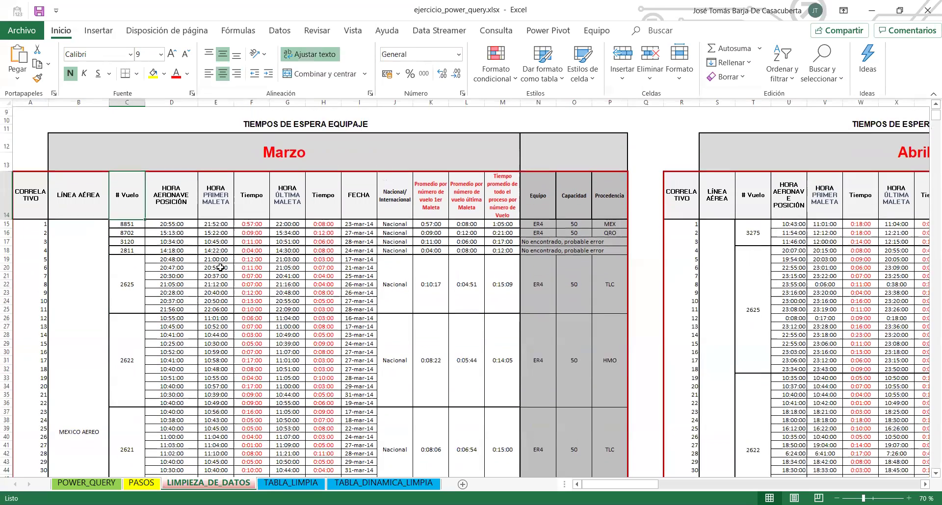
pyautogui.press('Down')
# Examine the aircraft position, first bag and last bag times and both Tiempo columns in the first Marzo record.
pyautogui.click(175, 240)
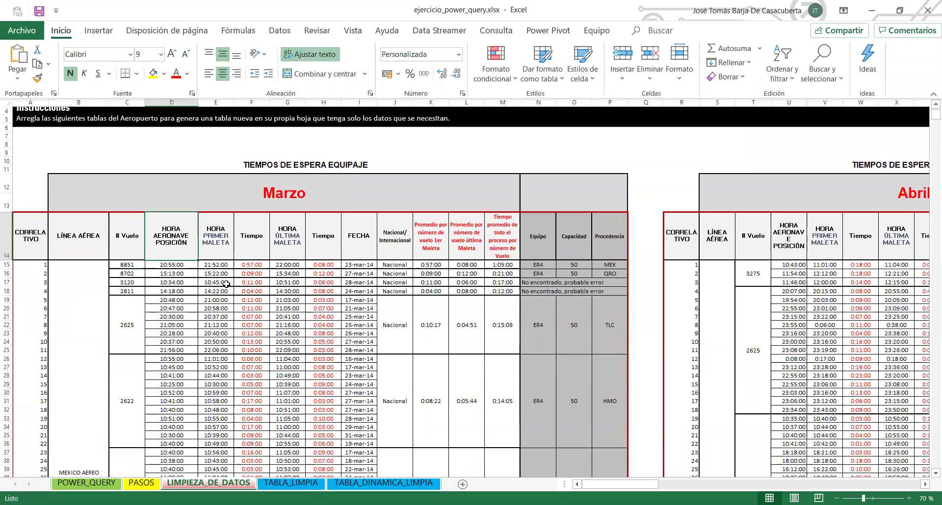
pyautogui.click(177, 263)
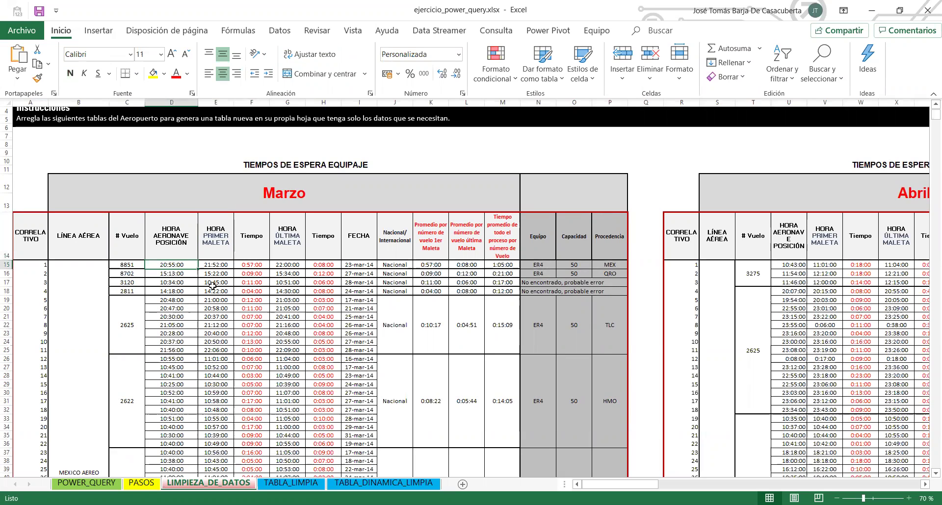
pyautogui.click(223, 266)
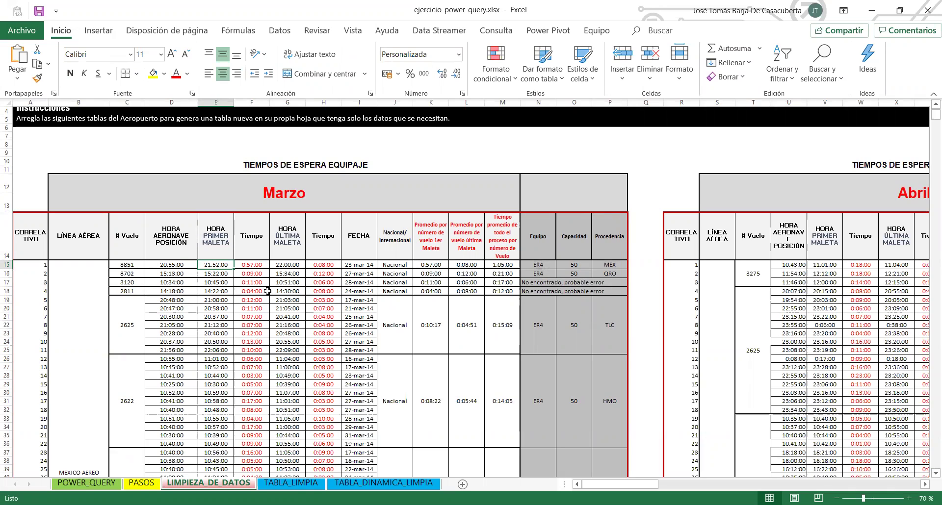
pyautogui.click(259, 265)
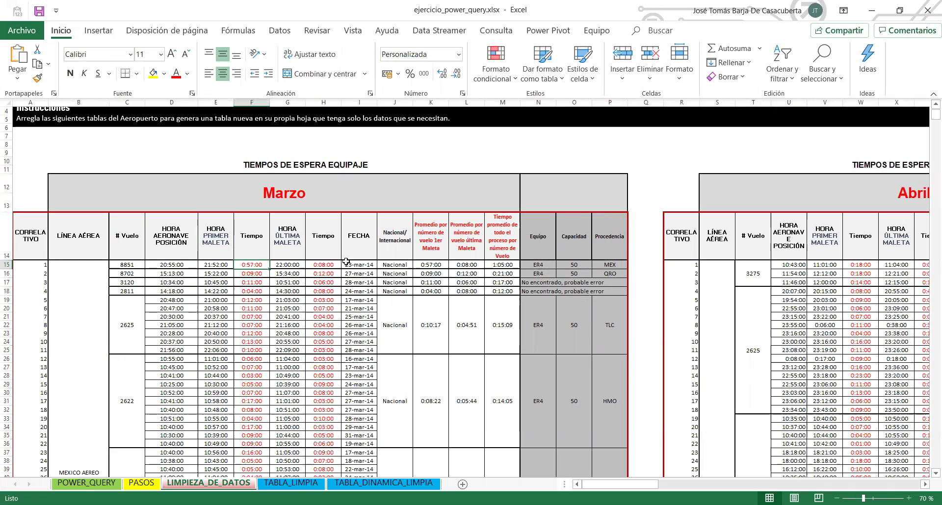
pyautogui.click(165, 266)
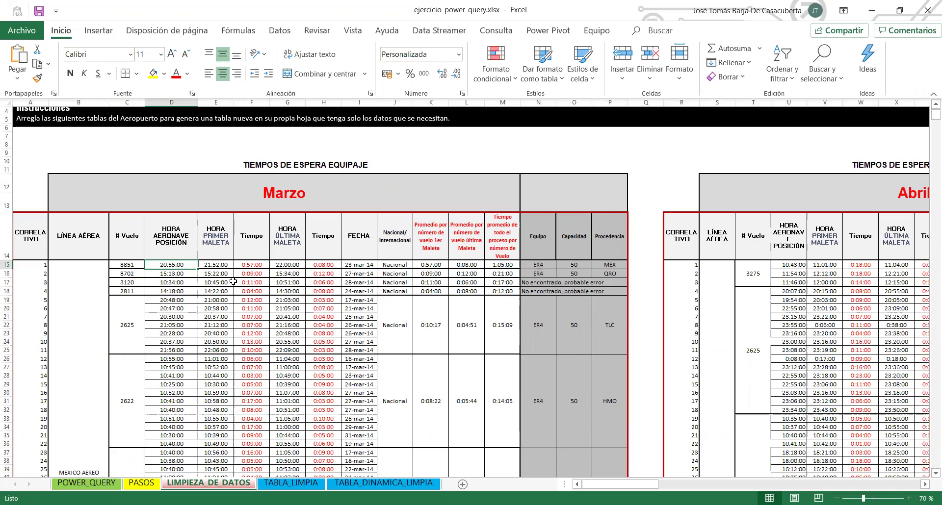
pyautogui.click(221, 267)
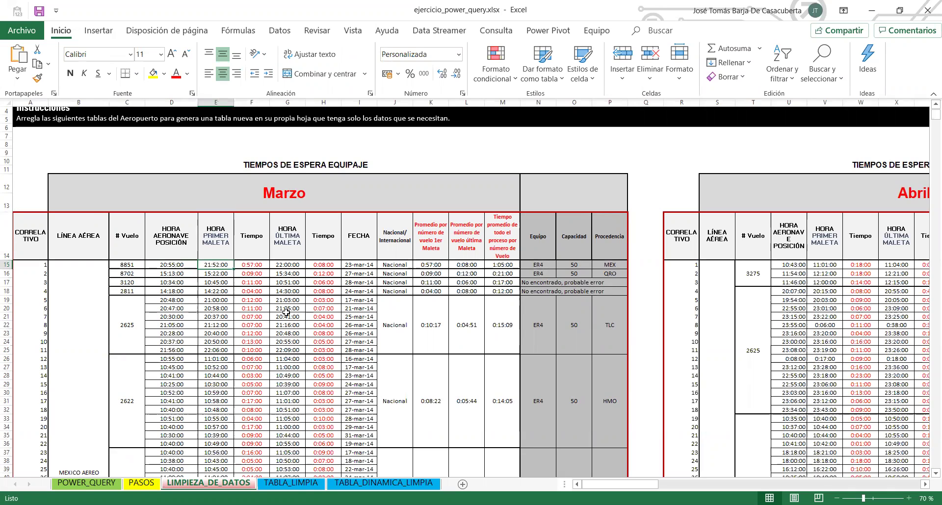
pyautogui.click(248, 265)
pyautogui.click(281, 265)
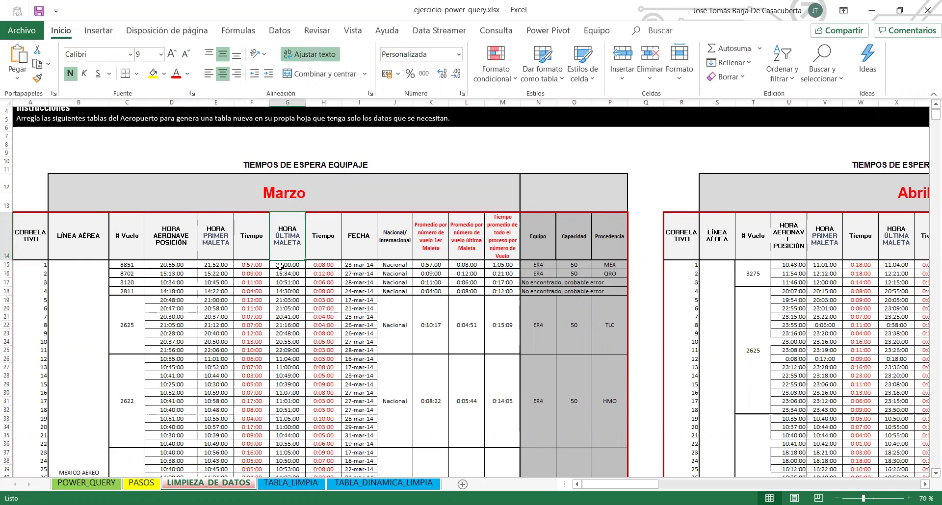
pyautogui.click(327, 265)
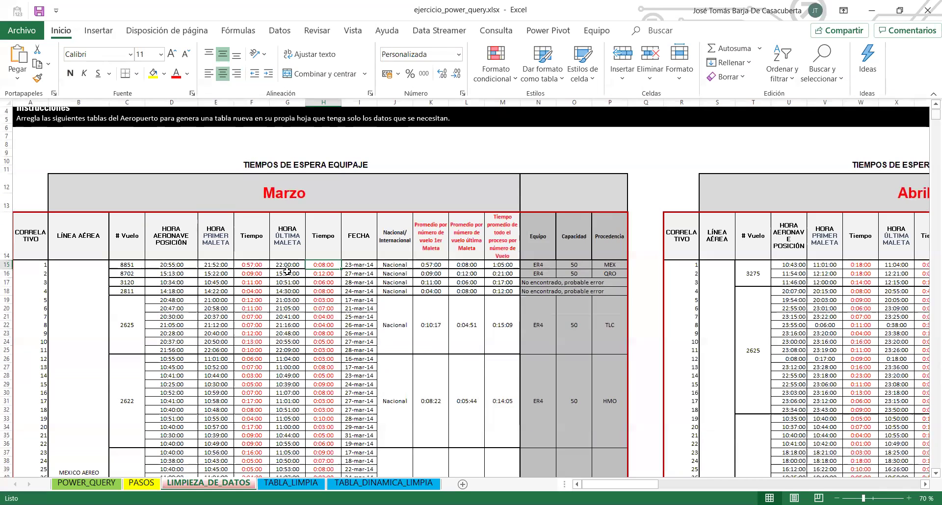
pyautogui.click(216, 264)
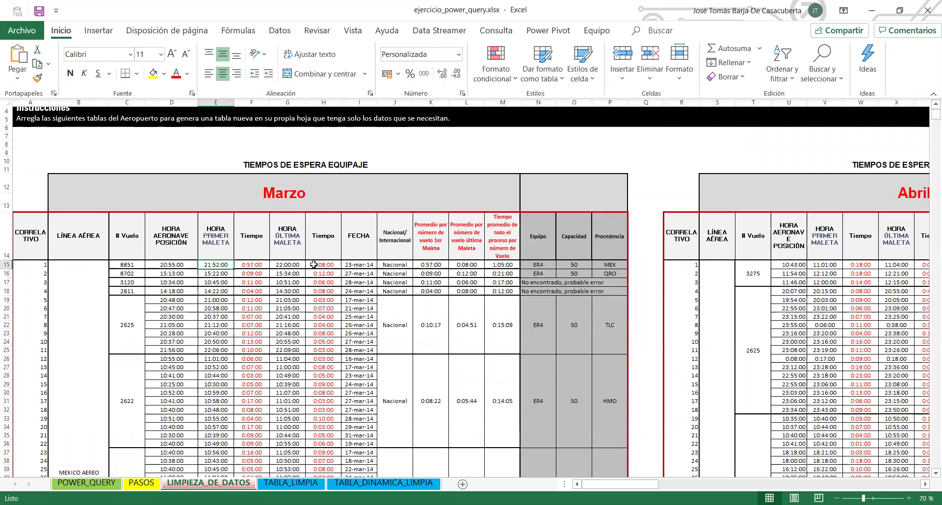
# Examine the FECHA, Nacional/Internacional and three average-time columns of the Marzo table.
pyautogui.click(360, 241)
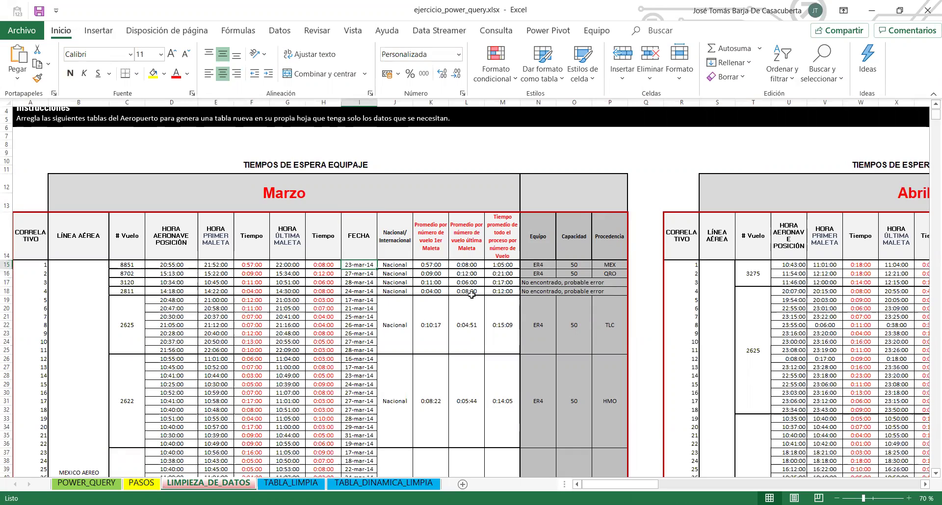
pyautogui.click(398, 240)
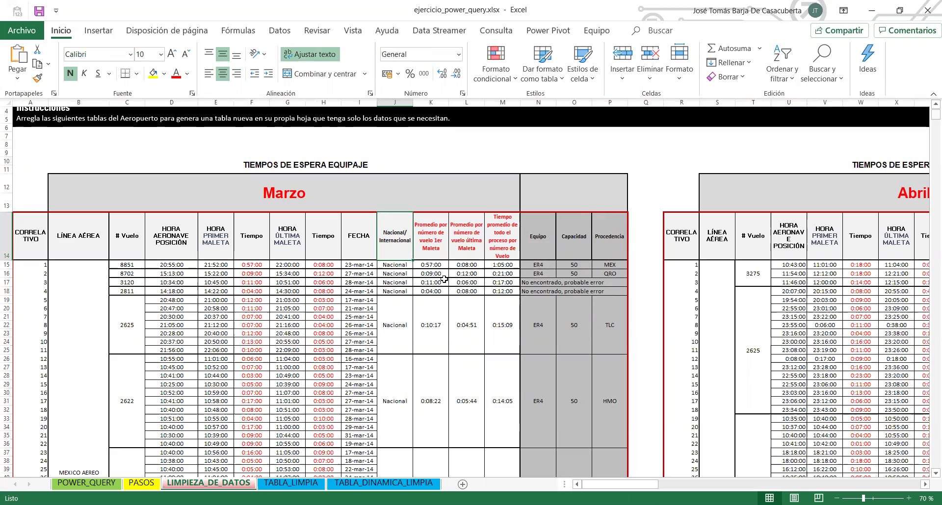
pyautogui.moveTo(434, 241); pyautogui.dragTo(501, 243)
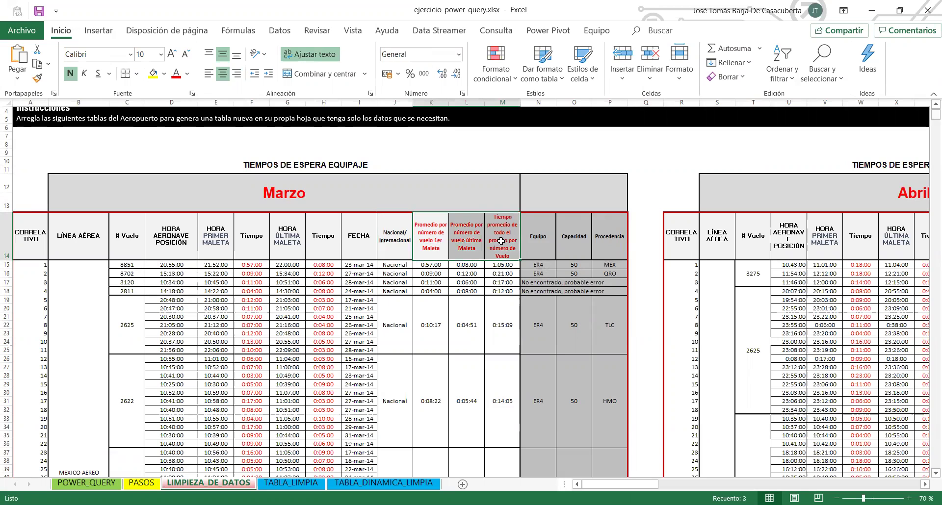
pyautogui.click(502, 265)
pyautogui.press('Up')
pyautogui.click(394, 265)
pyautogui.click(431, 264)
pyautogui.click(467, 264)
pyautogui.click(502, 265)
# Examine the Equipo, Capacidad and Procedencia columns of the Marzo table.
pyautogui.click(544, 234)
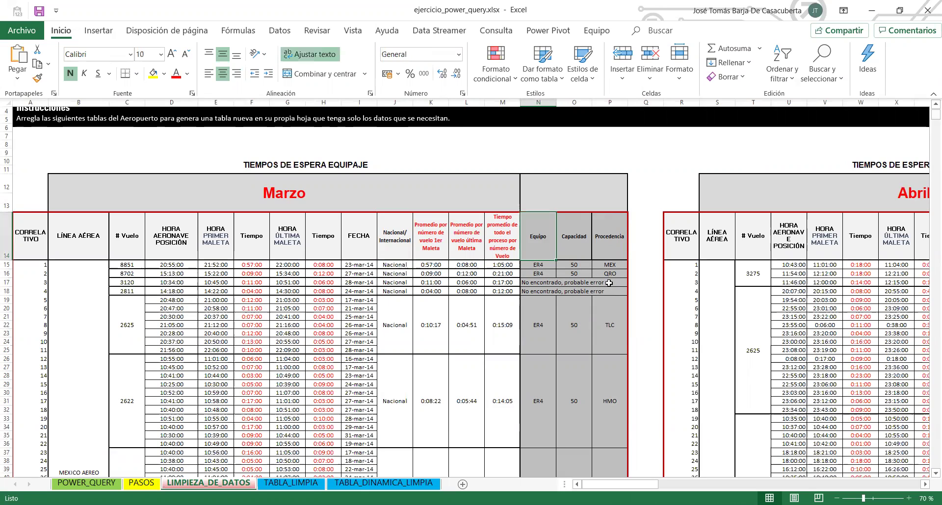
pyautogui.click(581, 245)
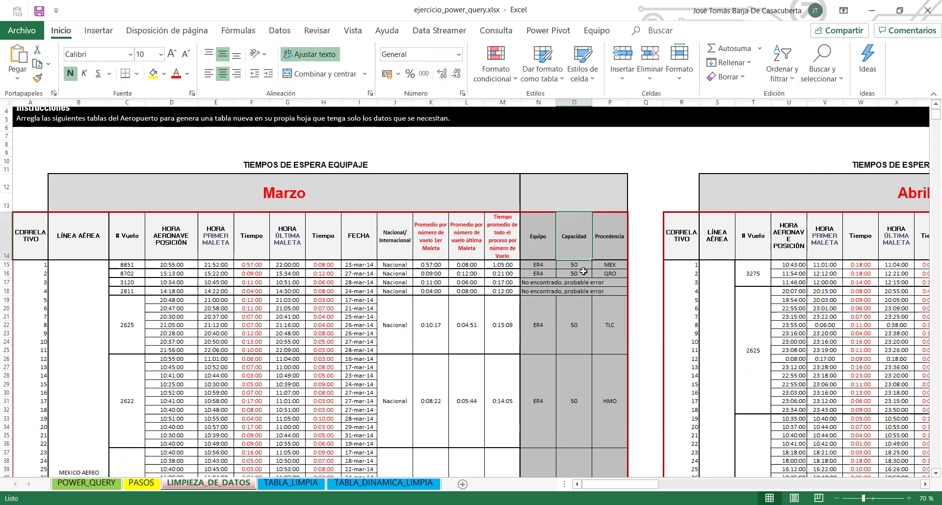
pyautogui.click(583, 268)
pyautogui.click(609, 257)
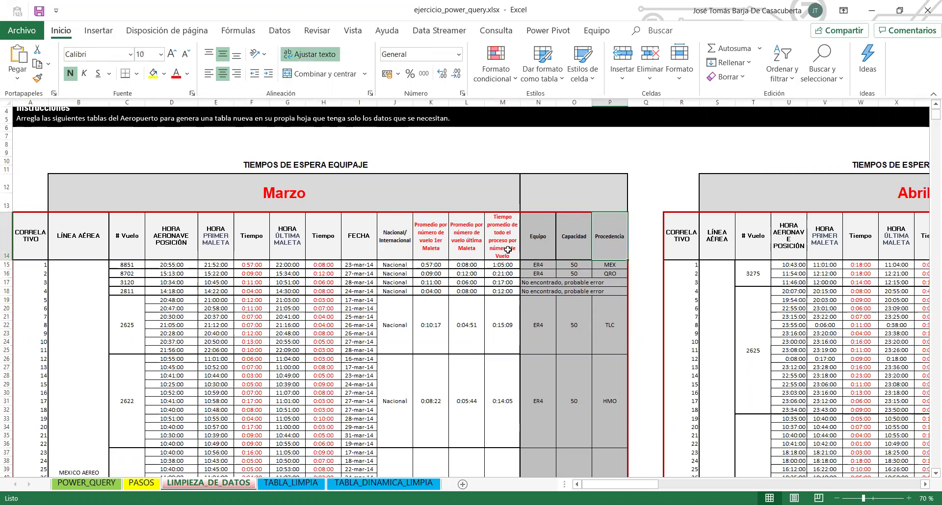
pyautogui.scroll(1, 528, 340)
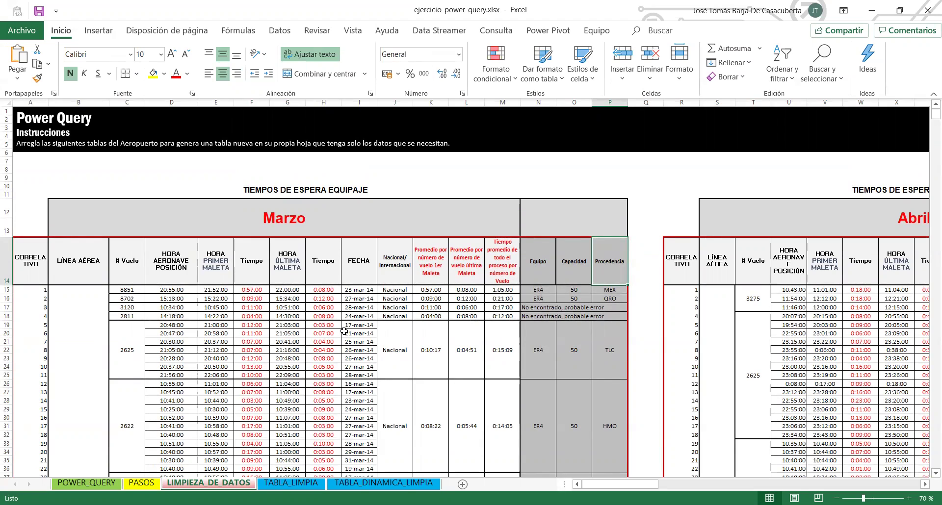
# Inspect the merged MEXICO AEREO cell in the Marzo table's LÍNEA AÉREA column and the records it spans.
pyautogui.scroll(-1, 59, 331)
pyautogui.click(58, 331)
pyautogui.scroll(-1, 265, 359)
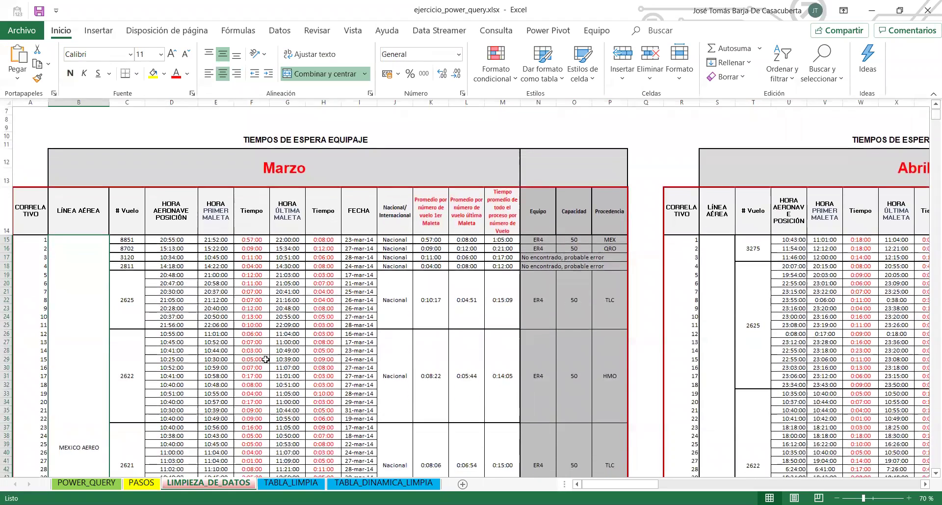
pyautogui.scroll(-1, 266, 359)
pyautogui.scroll(-1, 185, 351)
pyautogui.scroll(-1, 185, 350)
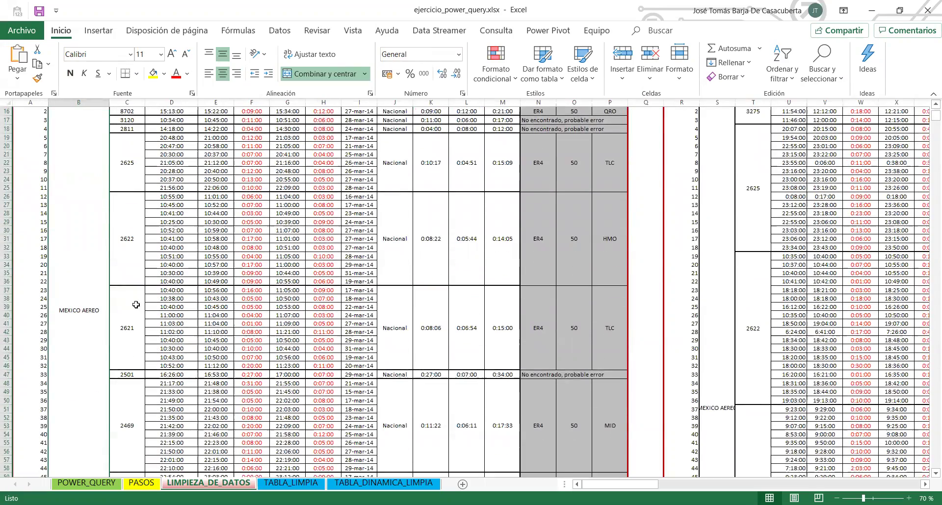
pyautogui.scroll(2, 129, 308)
pyautogui.scroll(-2, 118, 269)
pyautogui.scroll(-2, 136, 344)
pyautogui.scroll(6, 147, 389)
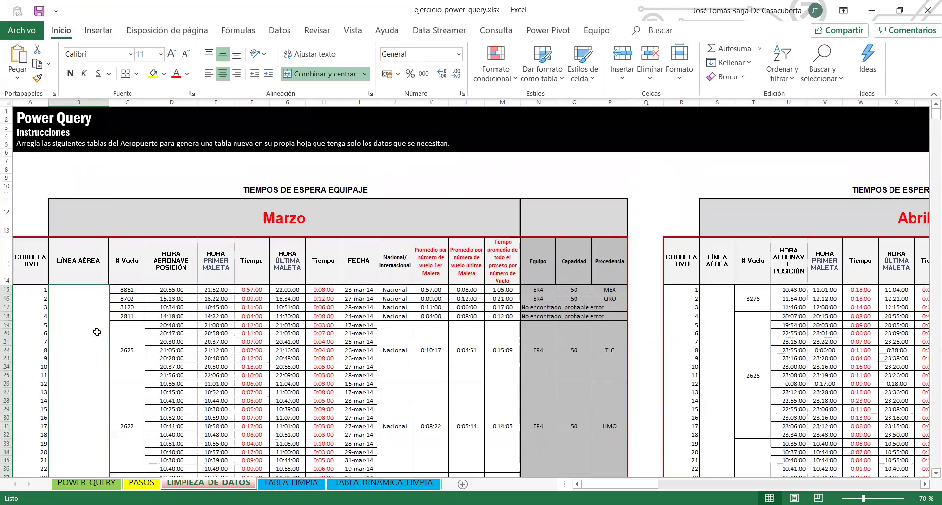
pyautogui.scroll(-2, 104, 317)
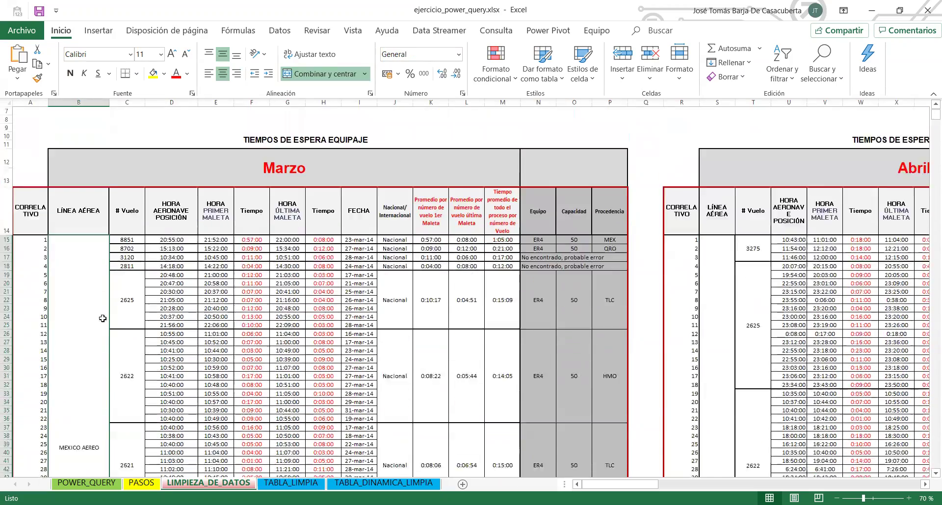
pyautogui.scroll(-1, 103, 318)
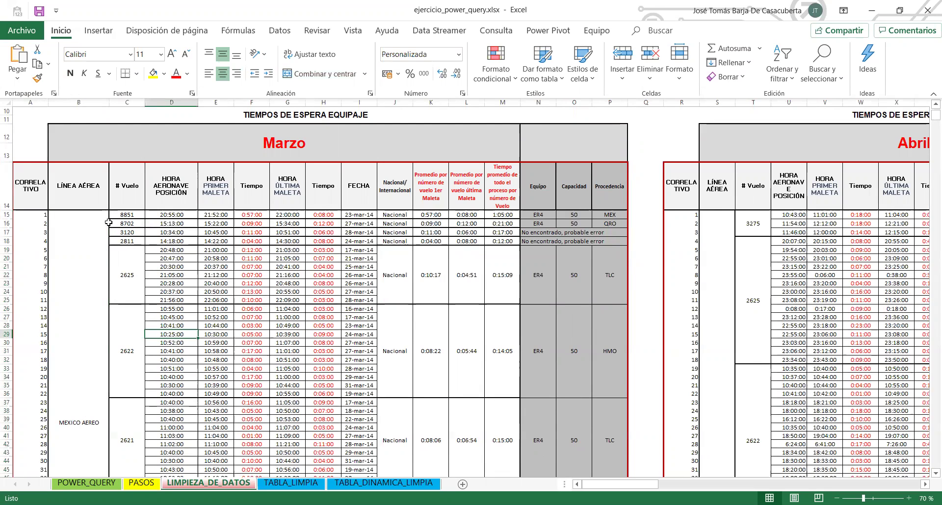
# Inspect the merged cells for flight 2625 in the # Vuelo, Nacional/Internacional and first-bag average columns.
pyautogui.click(132, 298)
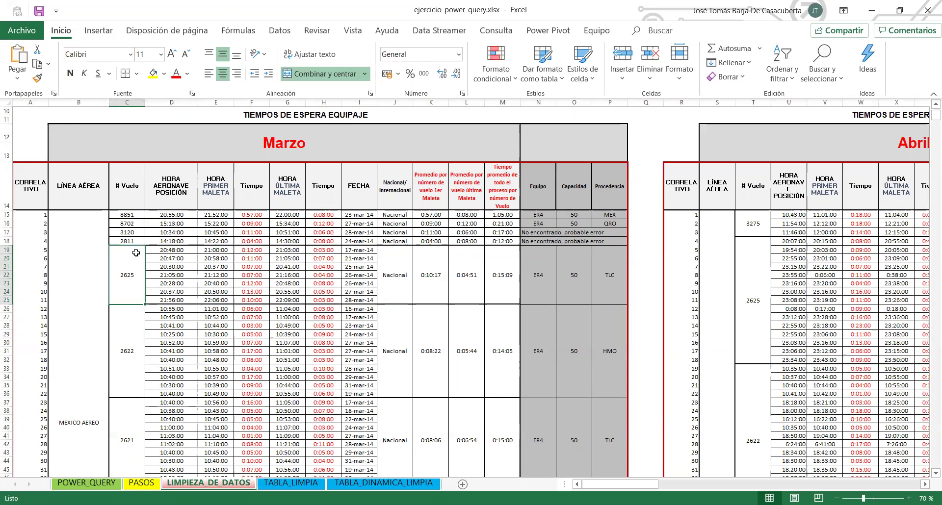
pyautogui.moveTo(175, 250); pyautogui.dragTo(130, 254)
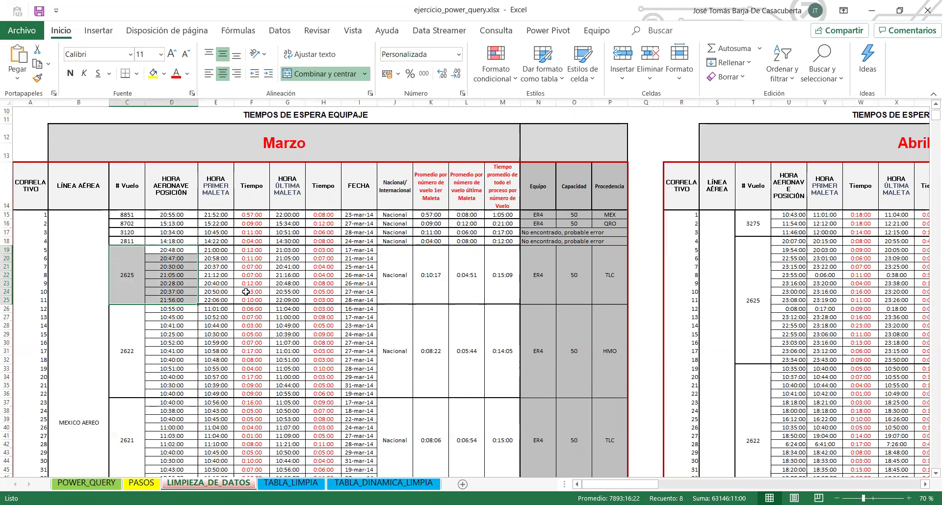
pyautogui.click(406, 301)
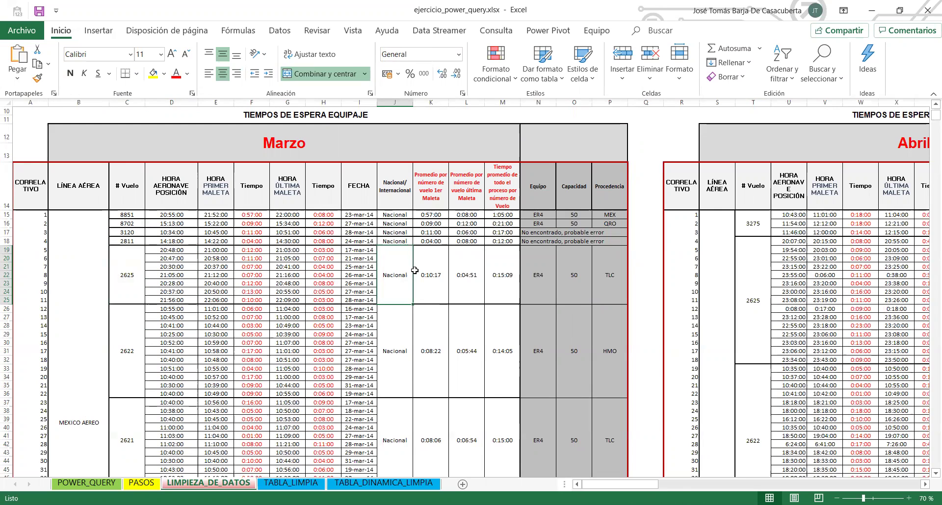
pyautogui.click(434, 280)
pyautogui.click(390, 253)
pyautogui.scroll(3, 386, 359)
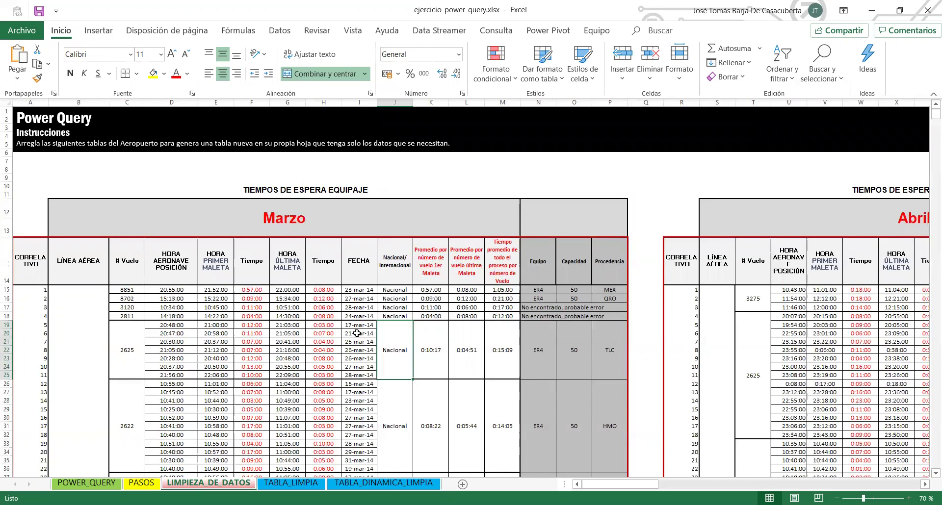
# Compare the Marzo baggage waiting-time table with the Abril and JUNIO tables, and return to the Marzo records.
pyautogui.moveTo(121, 215); pyautogui.dragTo(256, 326)
pyautogui.click(256, 333)
pyautogui.scroll(-2, 266, 329)
pyautogui.scroll(2, 266, 329)
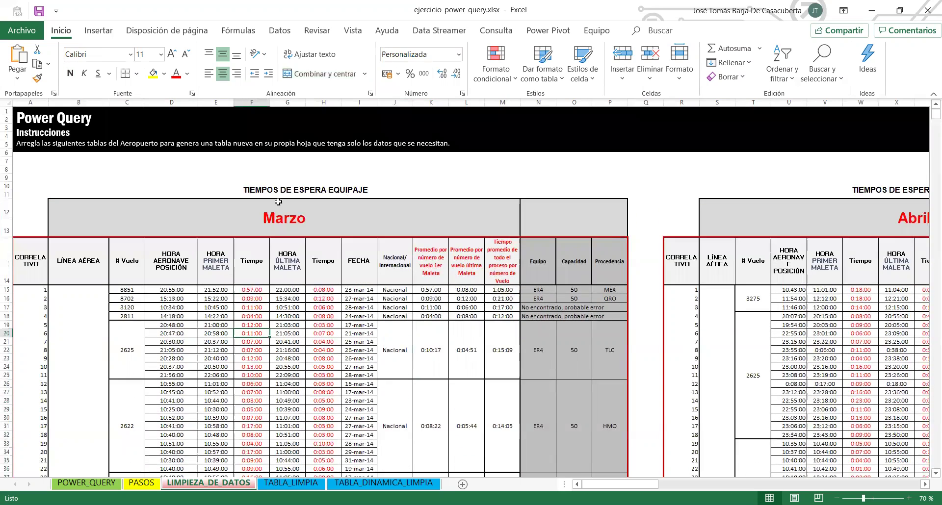
pyautogui.click(289, 216)
pyautogui.moveTo(634, 485); pyautogui.dragTo(671, 486)
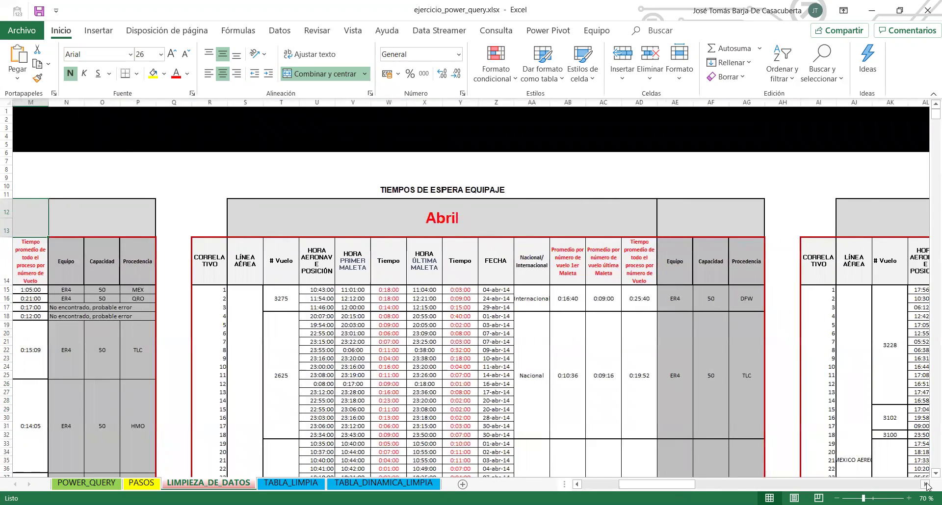
pyautogui.click(925, 485)
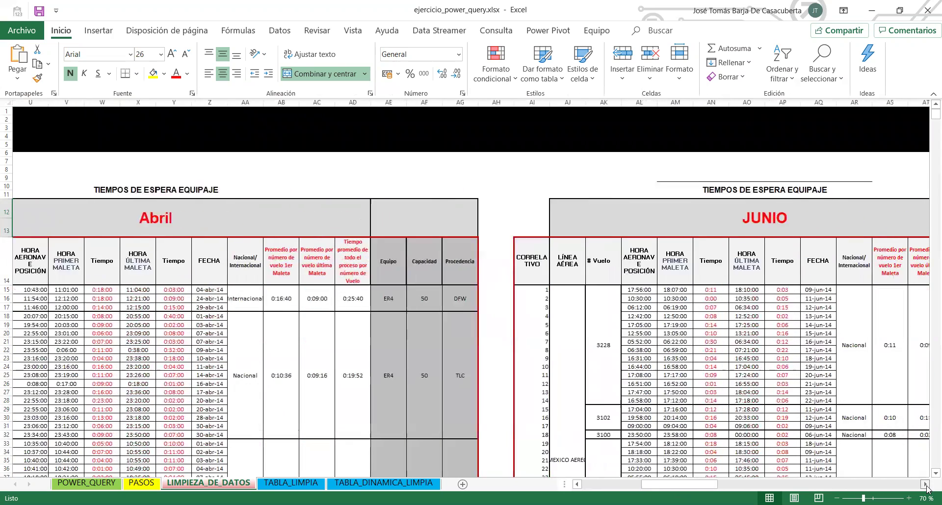
pyautogui.hotkey('ctrl', 'BackSpace')
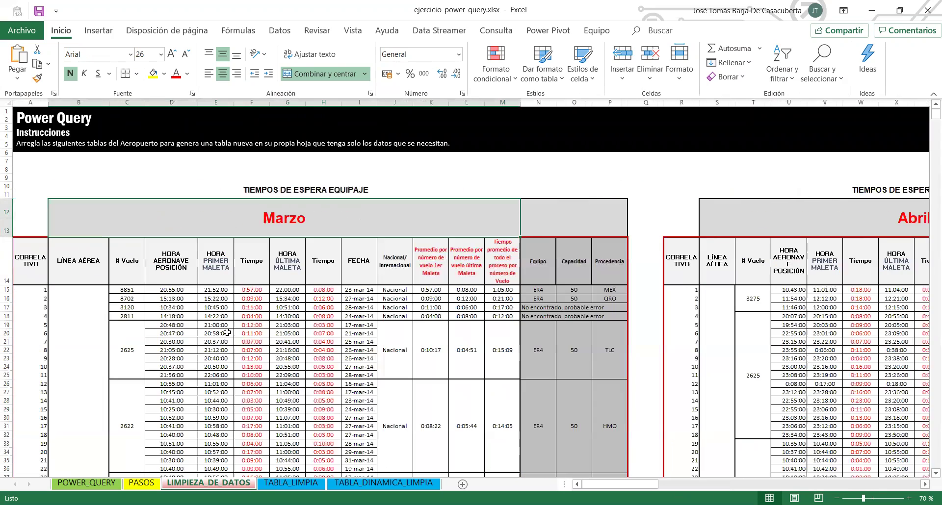
pyautogui.click(213, 325)
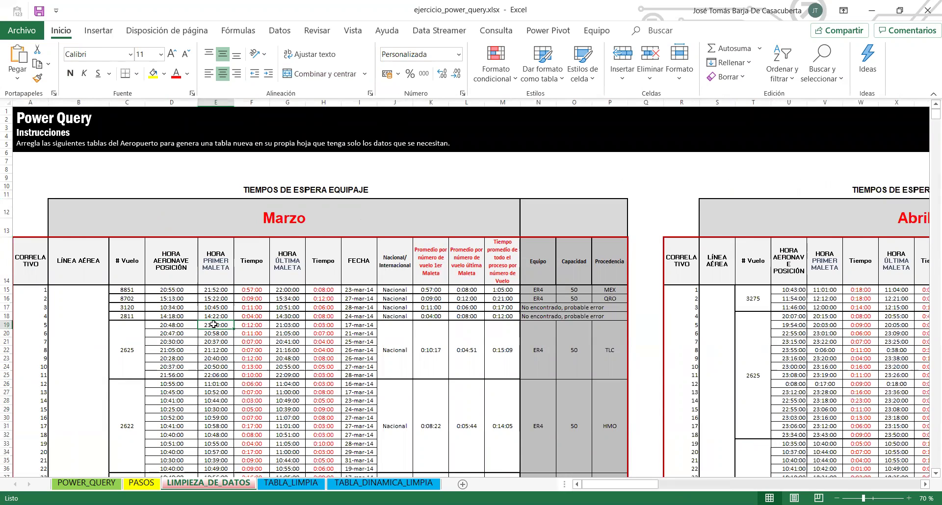
pyautogui.click(204, 343)
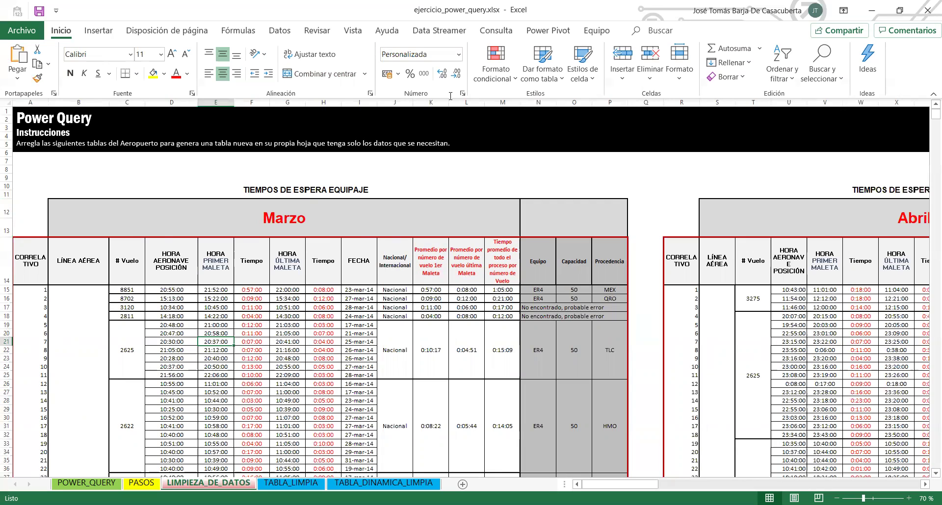
pyautogui.click(393, 306)
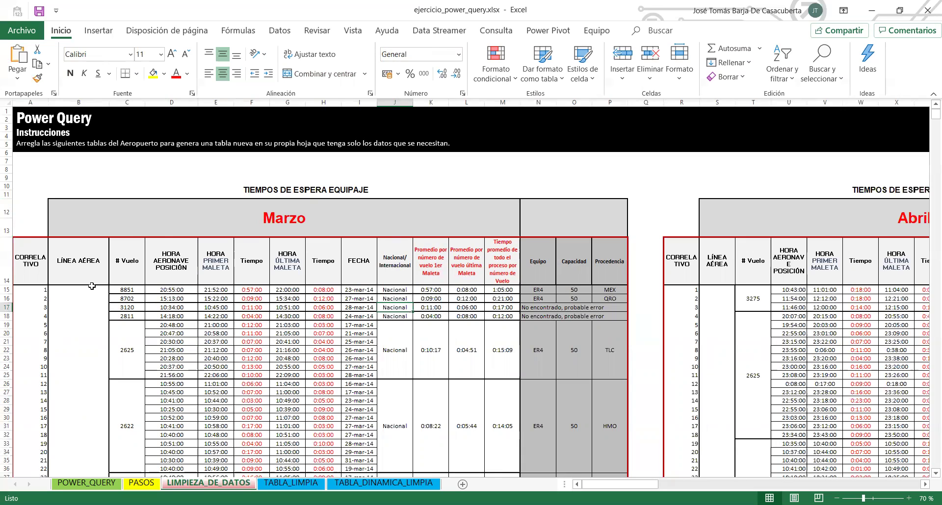
# Select the entire Marzo table from its header row through the last record, range A14:P1269.
pyautogui.moveTo(28, 259); pyautogui.dragTo(610, 265)
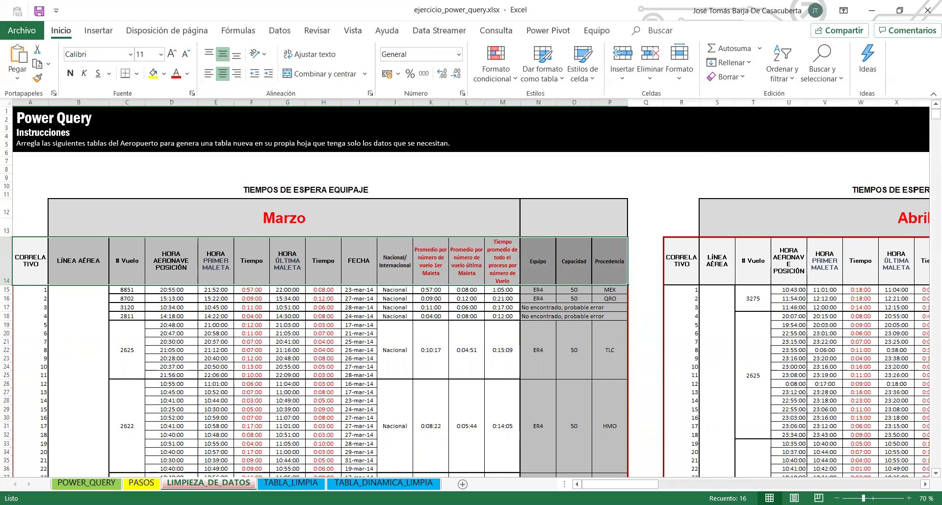
pyautogui.hotkey('ctrl', 'shift', 'Down')
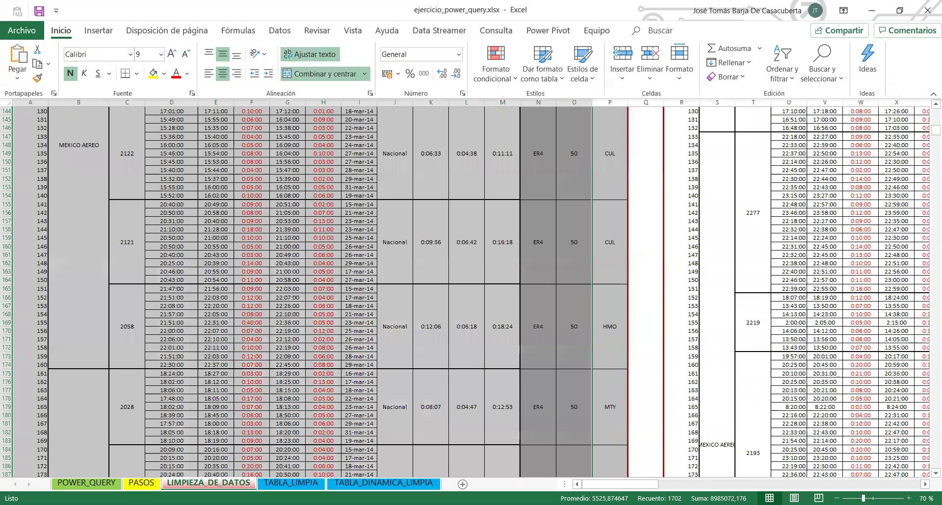
pyautogui.hotkey('ctrl', 'shift', 'Down')
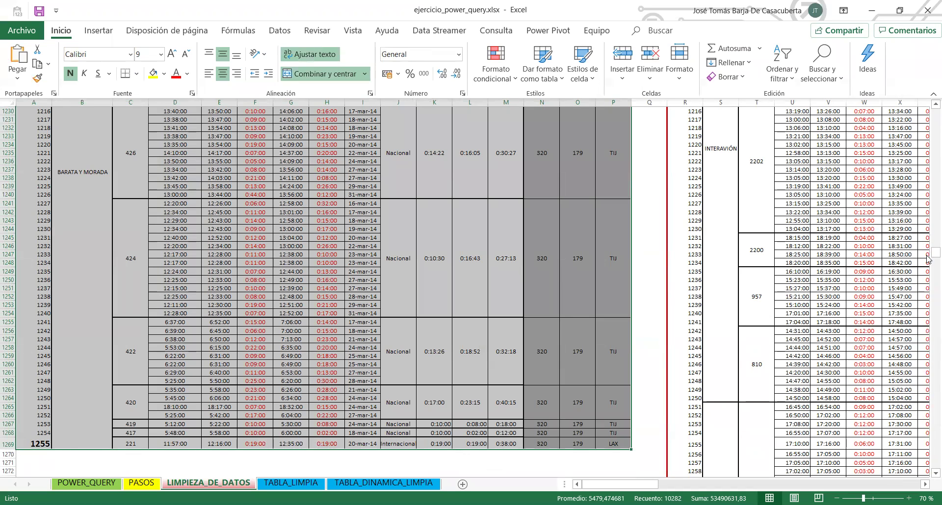
pyautogui.hotkey('ctrl', 'BackSpace')
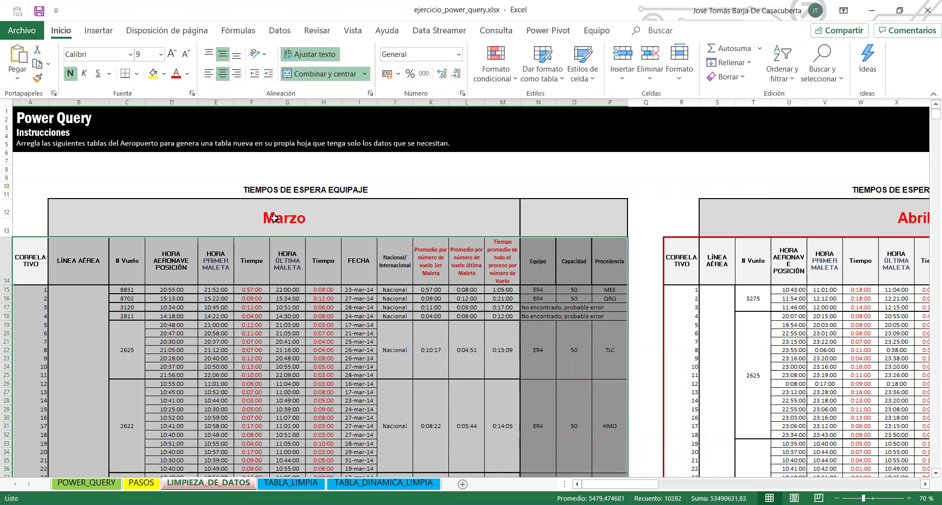
# Convert the selected Marzo range into a table with headers and load it into the Power Query editor.
pyautogui.click(276, 33)
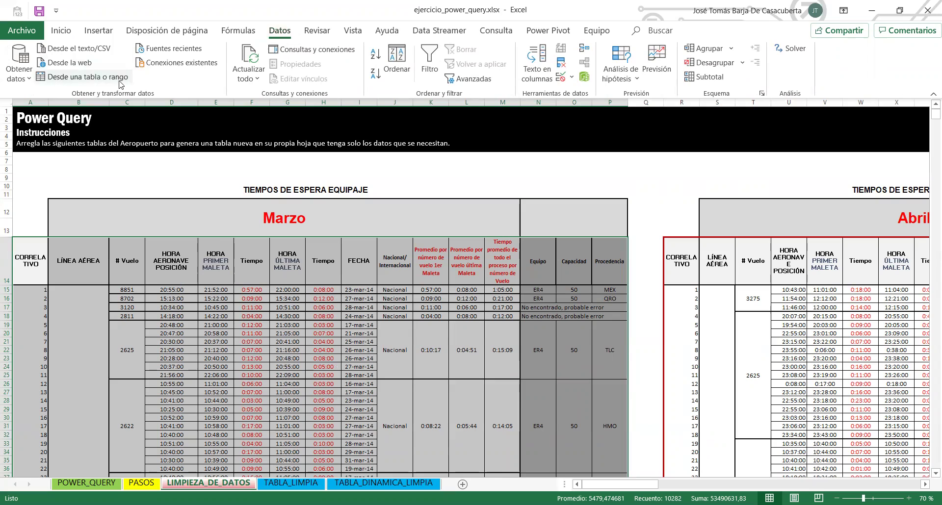
pyautogui.click(63, 78)
pyautogui.scroll(4, 358, 272)
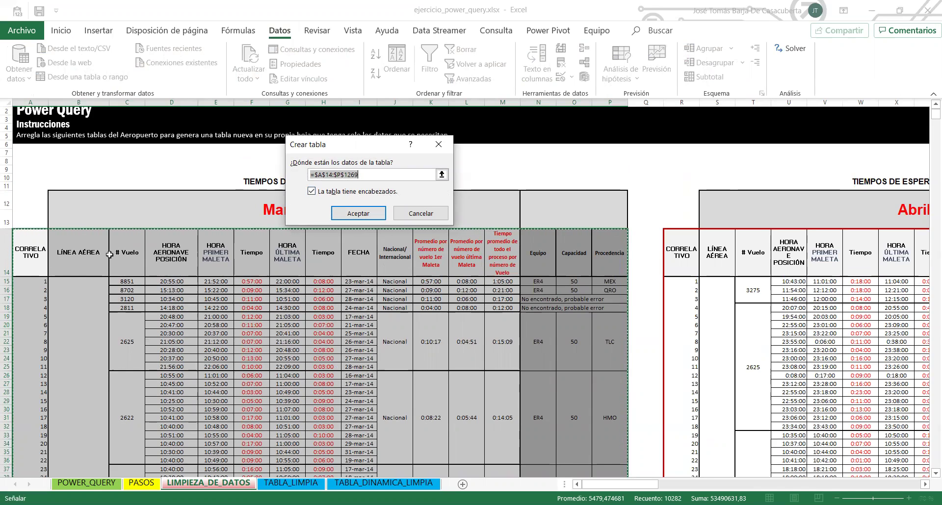
pyautogui.click(355, 217)
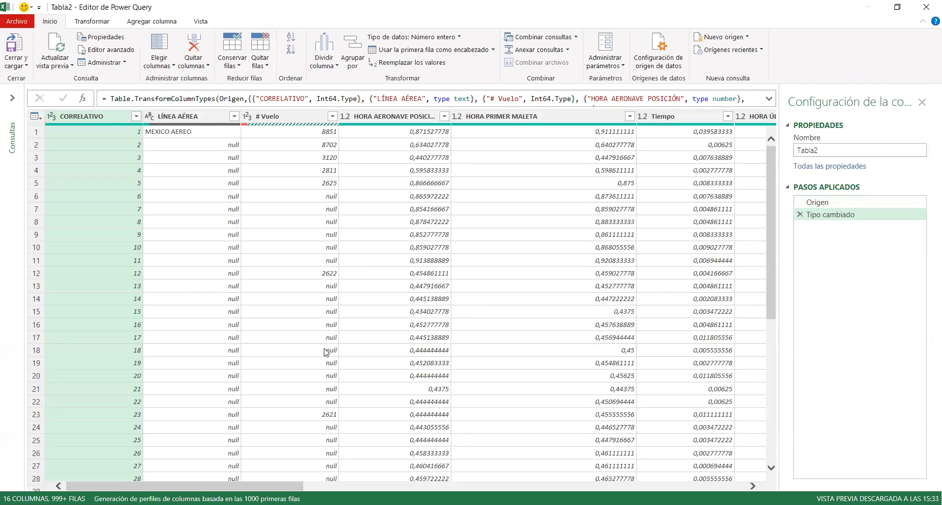
# Skim the imported Marzo rows in the query preview, checking how the formerly merged cells came in.
pyautogui.scroll(-7, 324, 343)
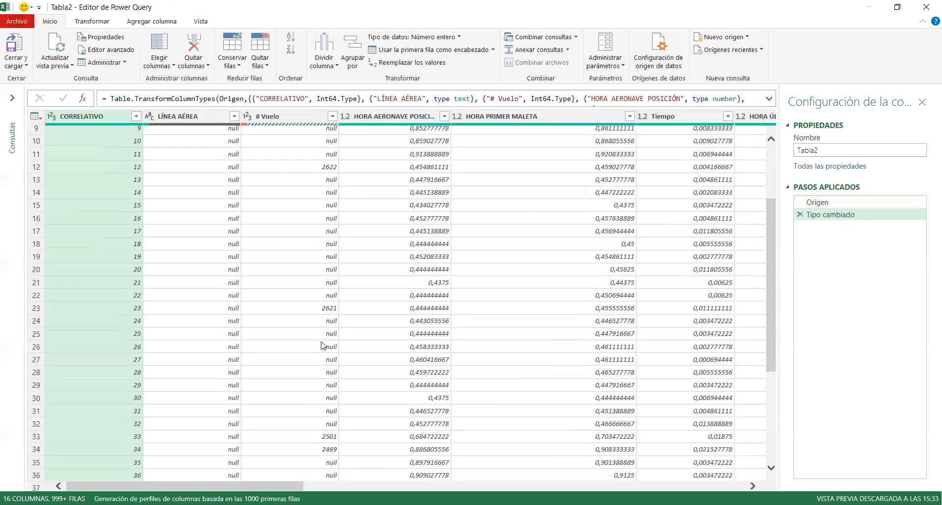
pyautogui.scroll(7, 321, 344)
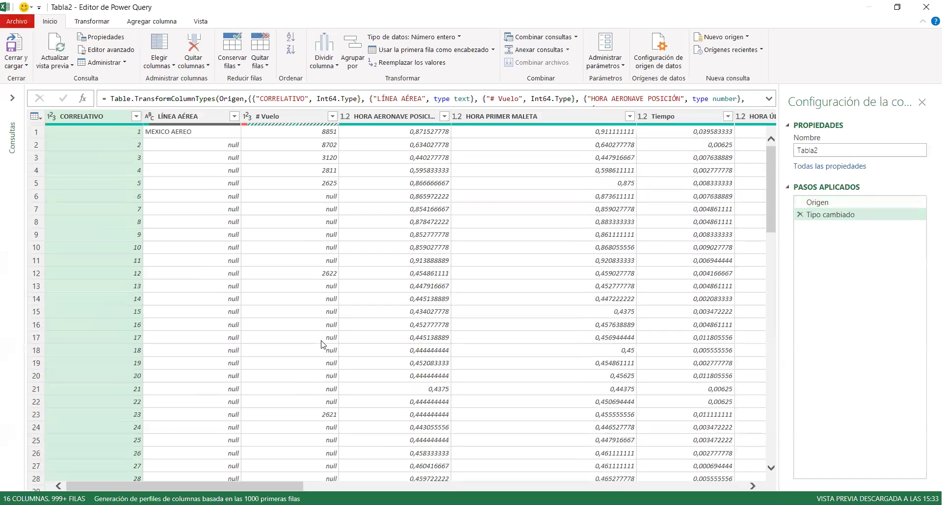
pyautogui.moveTo(287, 486); pyautogui.dragTo(257, 486)
# Show the list of queries in a narrower pane and rename the Marzo query as detalle_marzo.
pyautogui.click(12, 101)
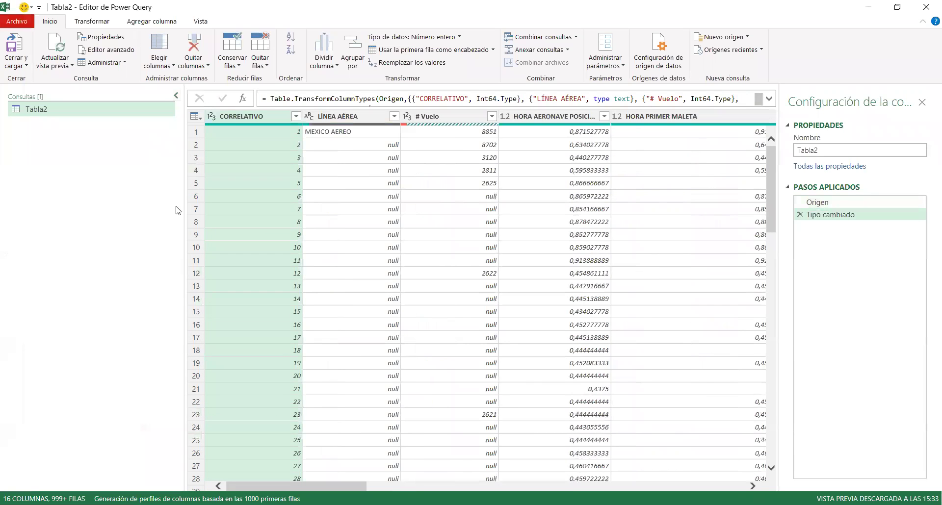
pyautogui.moveTo(278, 486); pyautogui.dragTo(576, 486)
pyautogui.moveTo(170, 366); pyautogui.dragTo(96, 361)
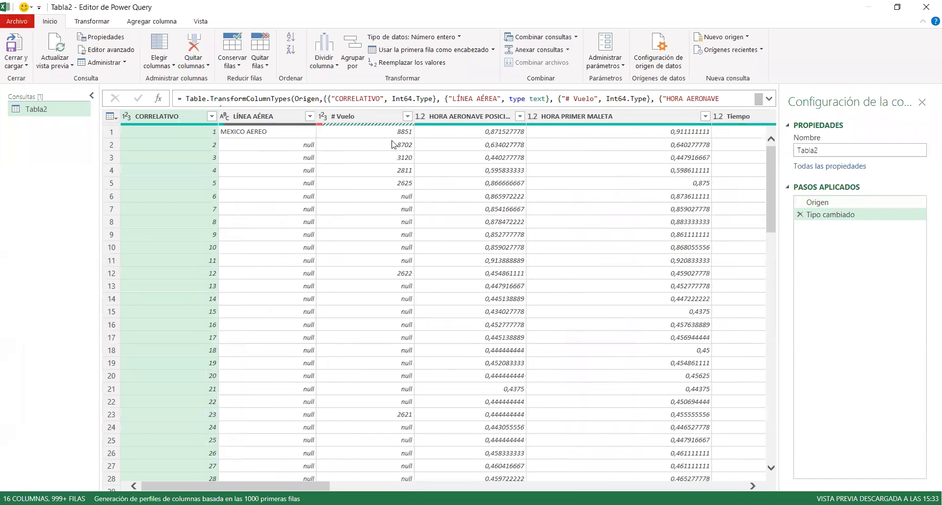
pyautogui.click(868, 150)
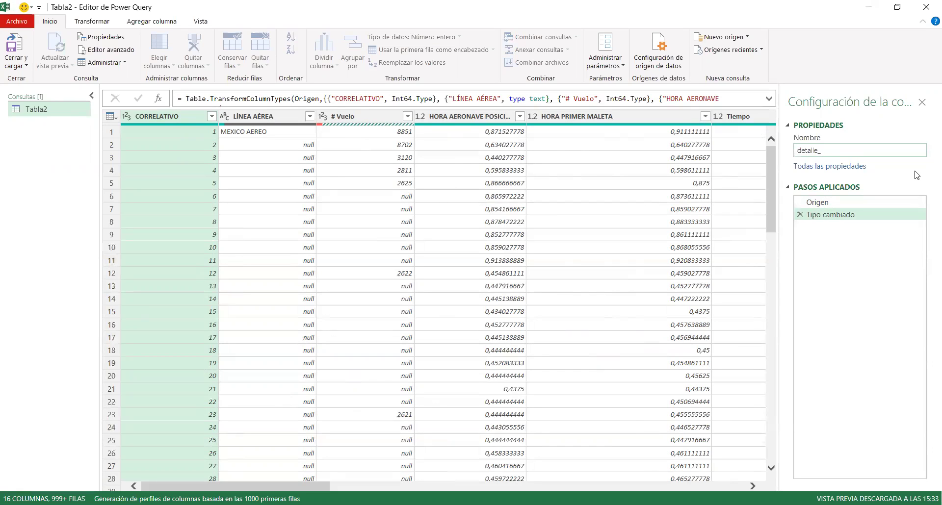
pyautogui.press('Return')
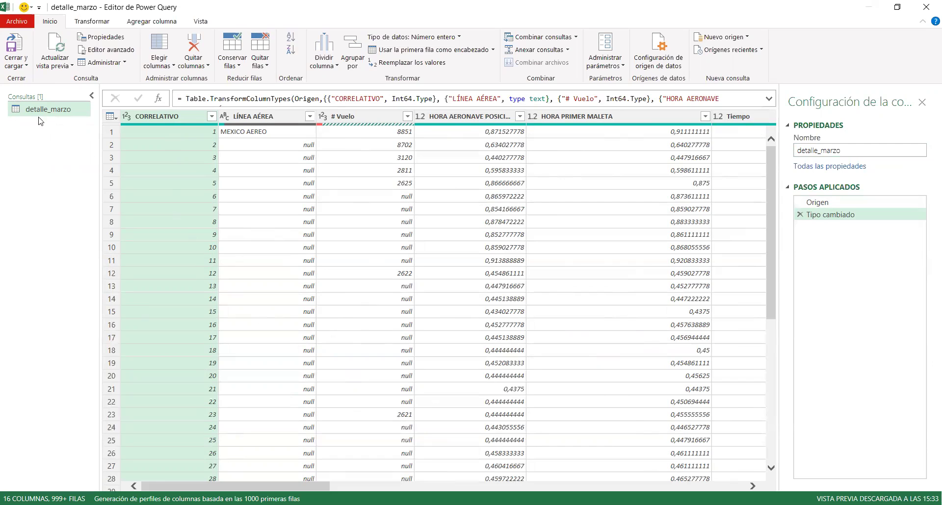
# Close the editor and load detalle_marzo as a connection only, without adding it to the data model.
pyautogui.click(17, 66)
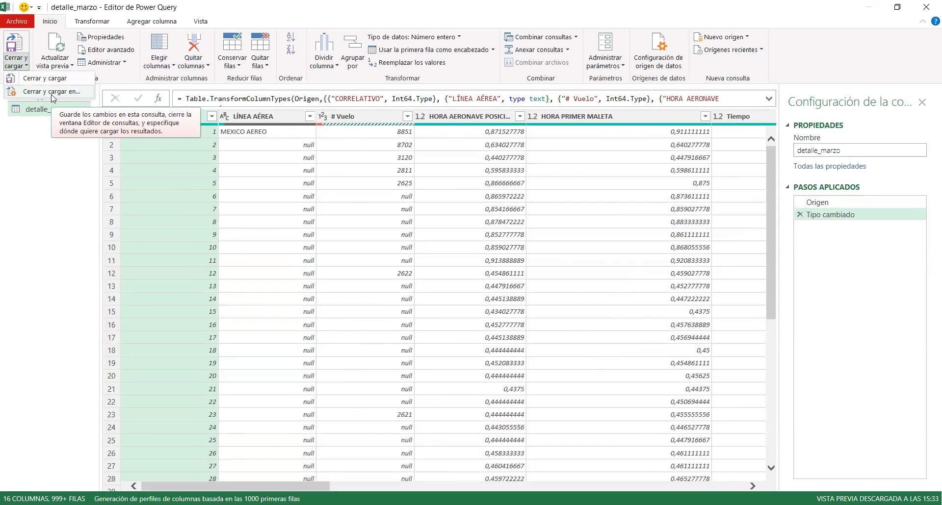
pyautogui.click(53, 98)
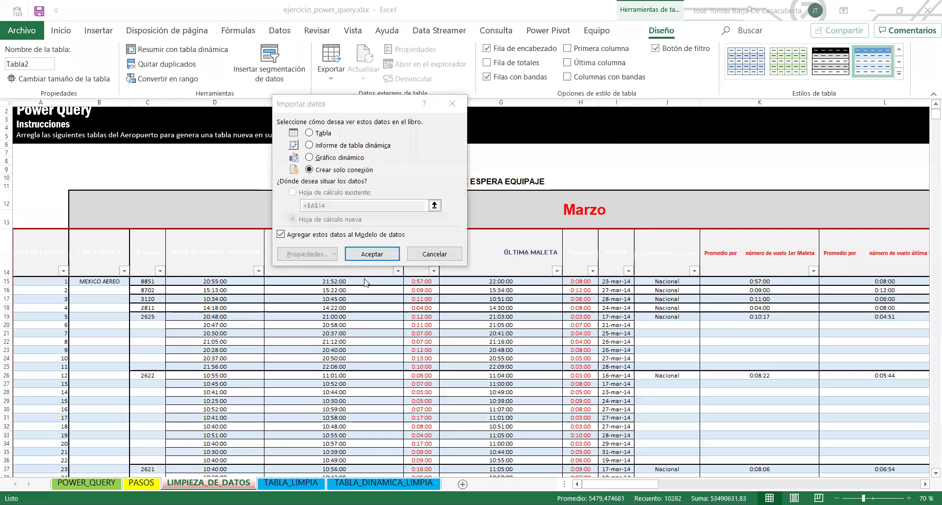
pyautogui.click(299, 236)
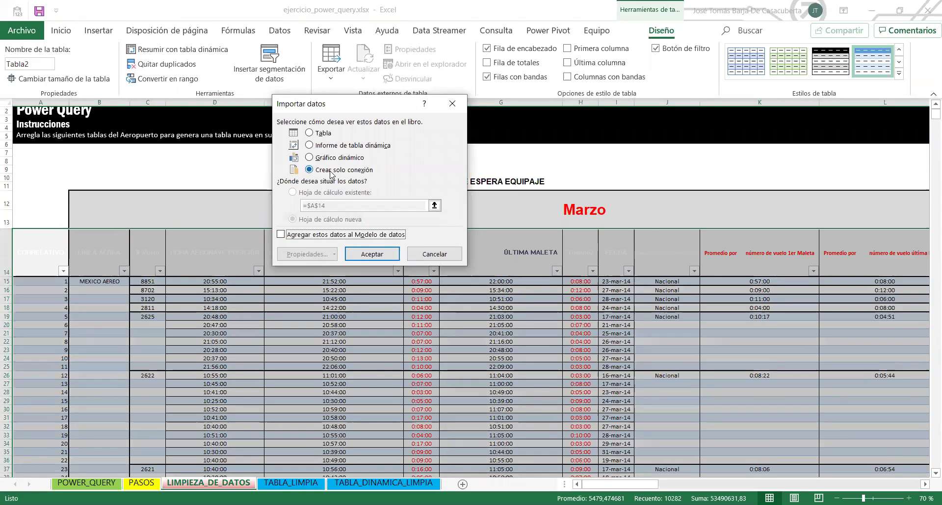
pyautogui.click(376, 256)
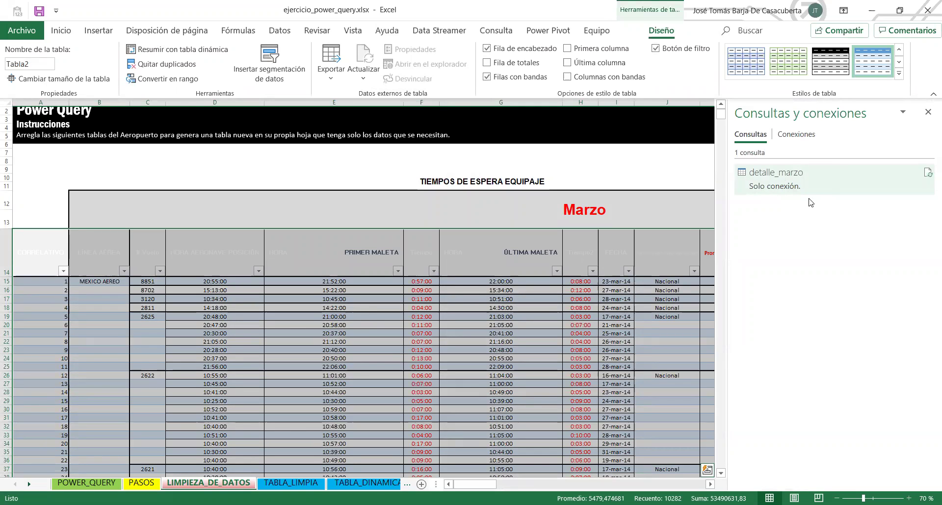
# Select the entire Abril table from its header row through the last record, range R14:AG2433.
pyautogui.click(516, 327)
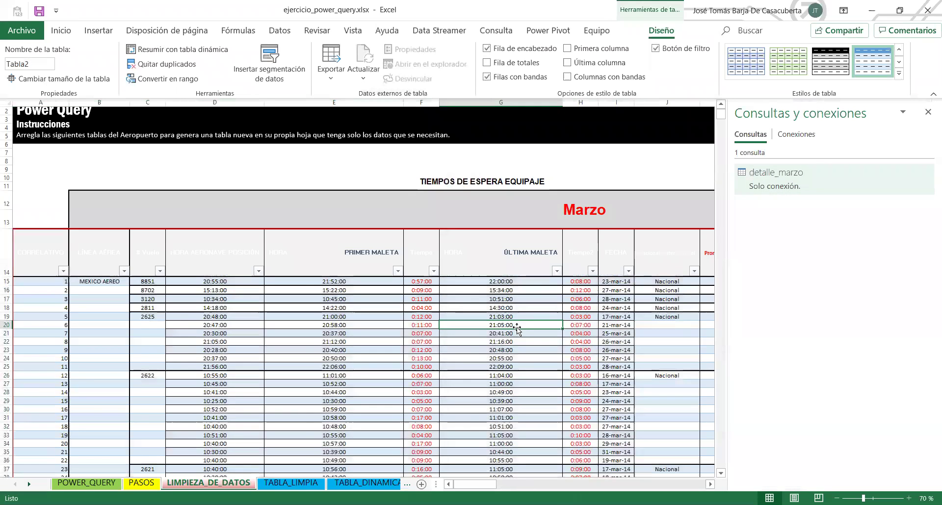
pyautogui.press('Right')
pyautogui.press('Right')
pyautogui.press('Right')
pyautogui.press('Right')
pyautogui.press('Right')
pyautogui.press('Right')
pyautogui.press('Right')
pyautogui.press('Right')
pyautogui.press('Right')
pyautogui.press('Right')
pyautogui.press('Right')
pyautogui.press('Right')
pyautogui.press('Right')
pyautogui.press('Right')
pyautogui.press('Right')
pyautogui.press('Right')
pyautogui.press('Right')
pyautogui.press('Right')
pyautogui.press('Right')
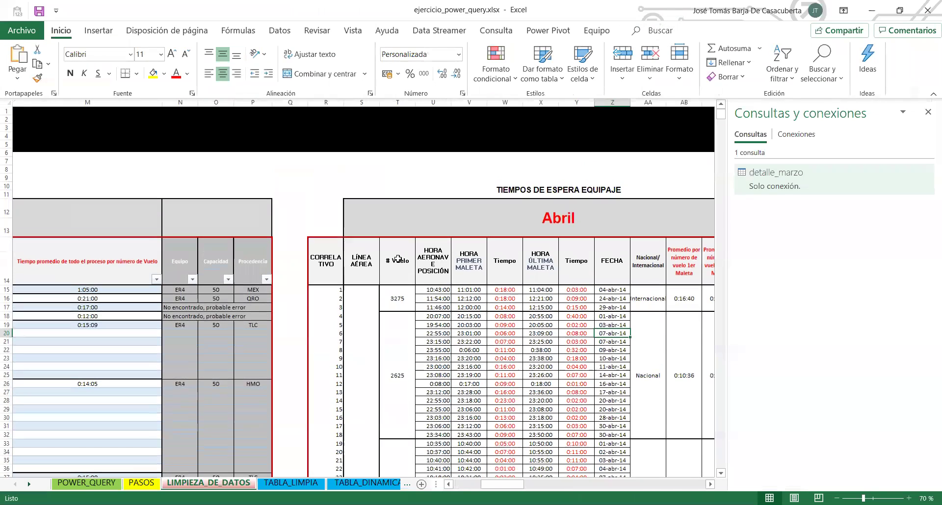
pyautogui.click(340, 256)
pyautogui.hotkey('shift', 'Right')
pyautogui.hotkey('shift', 'Right')
pyautogui.hotkey('shift', 'Right')
pyautogui.hotkey('shift', 'Right')
pyautogui.hotkey('shift', 'Right')
pyautogui.hotkey('shift', 'Right')
pyautogui.hotkey('shift', 'Right')
pyautogui.hotkey('shift', 'Right')
pyautogui.hotkey('shift', 'Right')
pyautogui.hotkey('shift', 'Right')
pyautogui.hotkey('shift', 'Right')
pyautogui.hotkey('shift', 'Right')
pyautogui.hotkey('shift', 'Right')
pyautogui.hotkey('shift', 'Right')
pyautogui.hotkey('shift', 'Right')
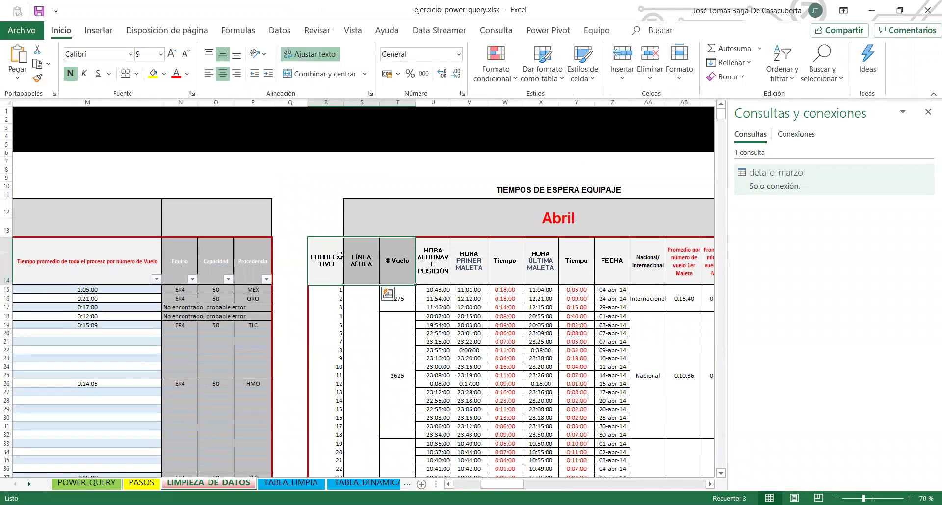
pyautogui.hscroll(2, 339, 255)
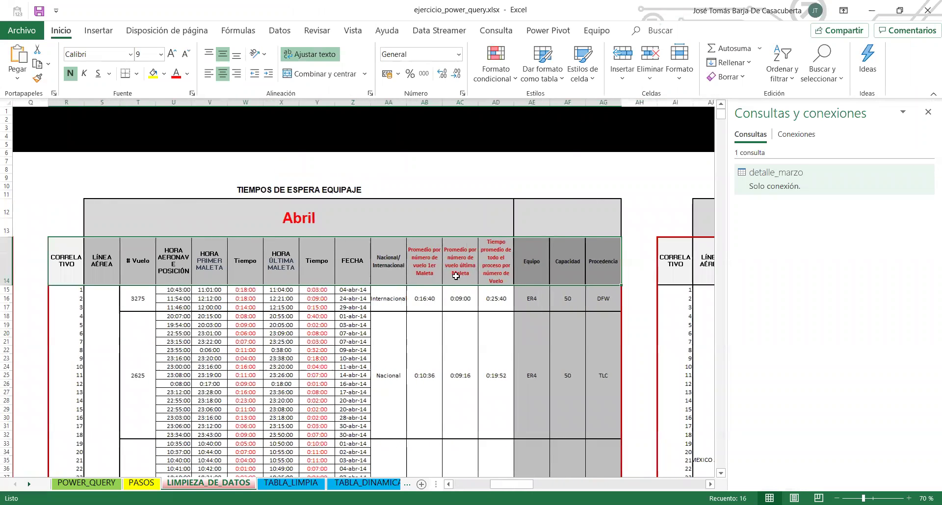
pyautogui.hotkey('ctrl', 'shift', 'Down')
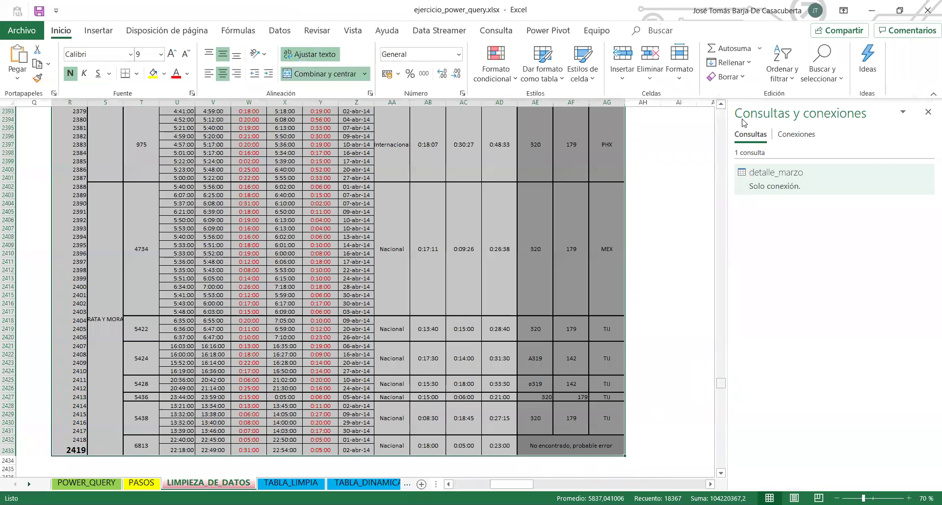
pyautogui.moveTo(720, 383); pyautogui.dragTo(721, 113)
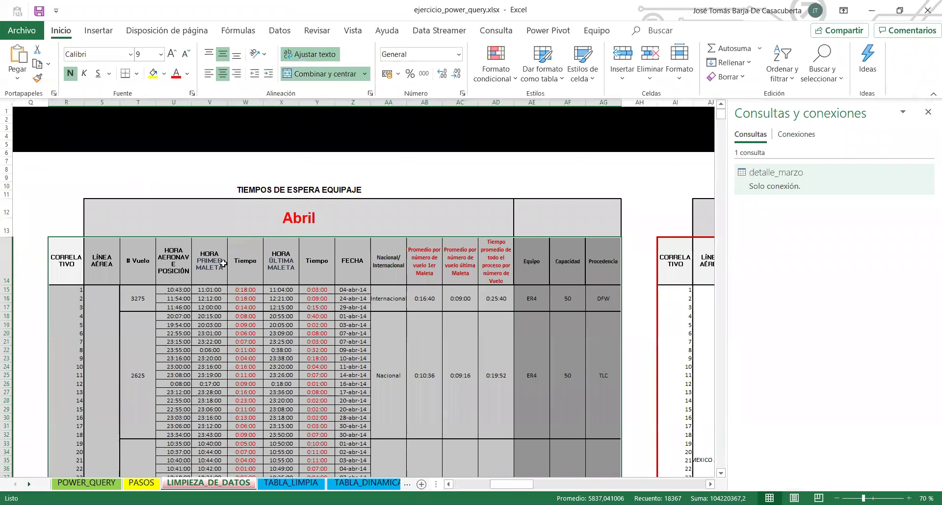
# Convert the selected Abril range into a table with headers and load it into the Power Query editor.
pyautogui.click(284, 38)
pyautogui.click(81, 77)
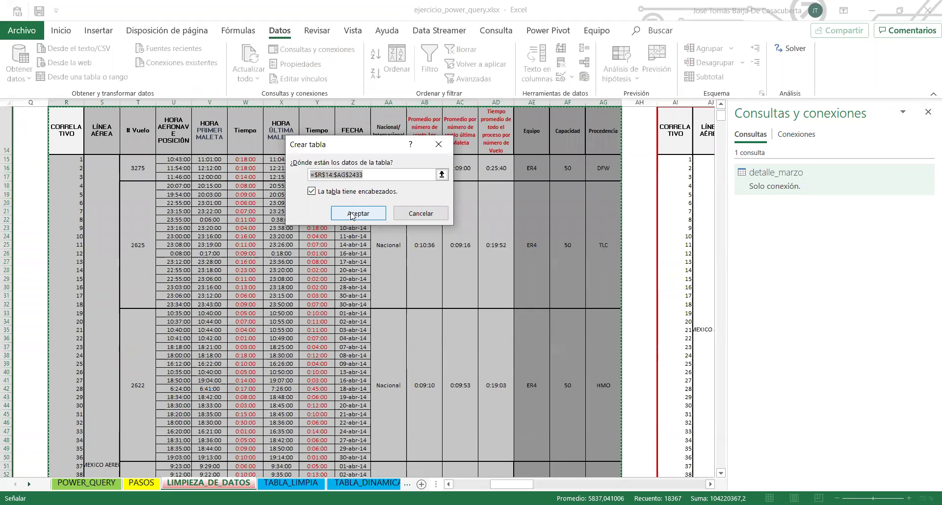
pyautogui.click(352, 215)
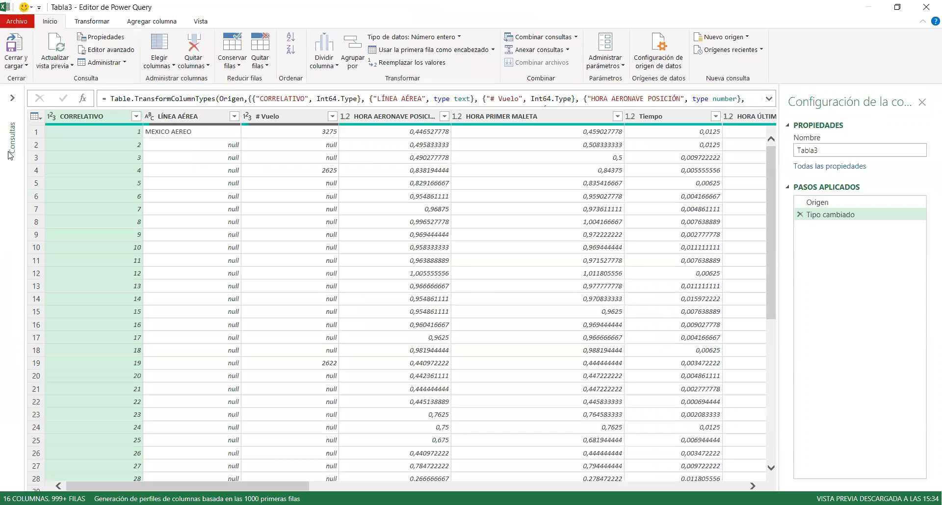
# Show the list of queries and rename the Abril query as detalle_abril.
pyautogui.click(10, 97)
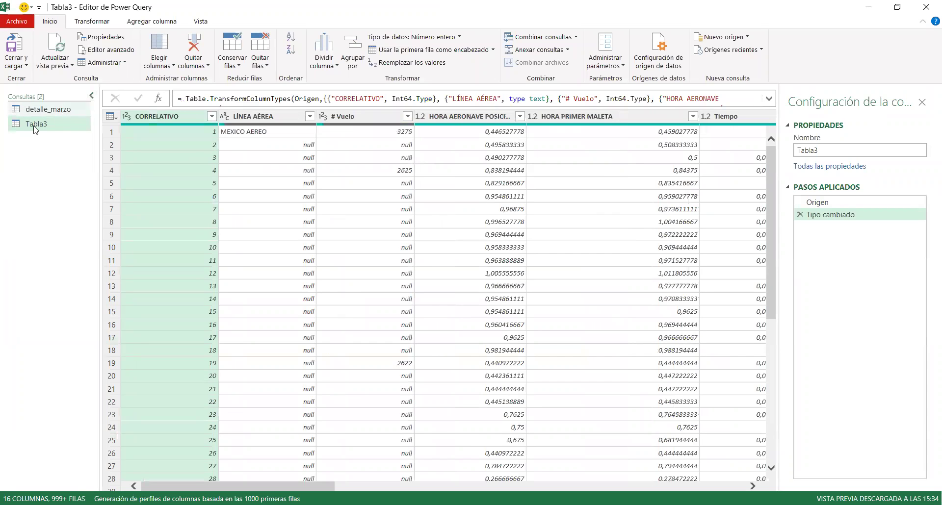
pyautogui.click(843, 148)
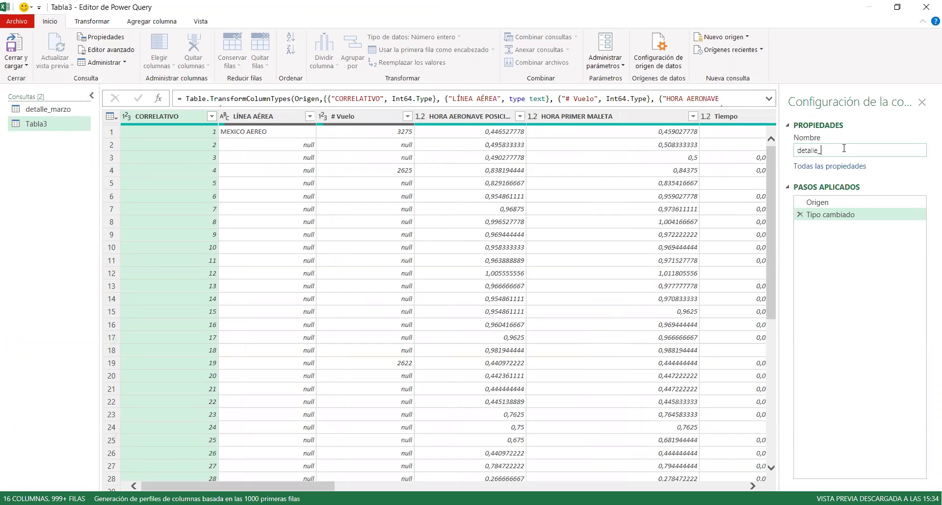
pyautogui.write('detalle_abril')
pyautogui.press('Return')
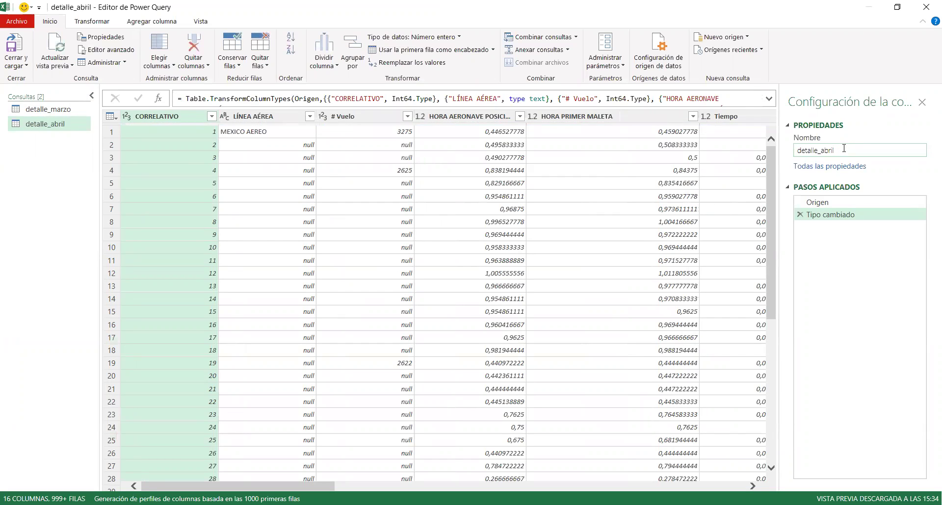
pyautogui.moveTo(238, 485); pyautogui.dragTo(200, 465)
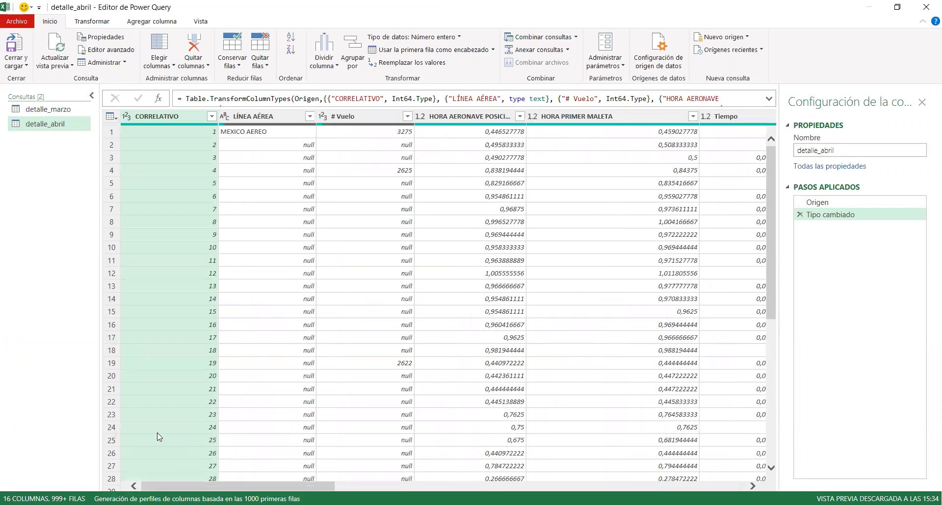
# Close the editor and load detalle_abril as a connection only, outside the data model, and return to the Abril table's heading.
pyautogui.click(18, 69)
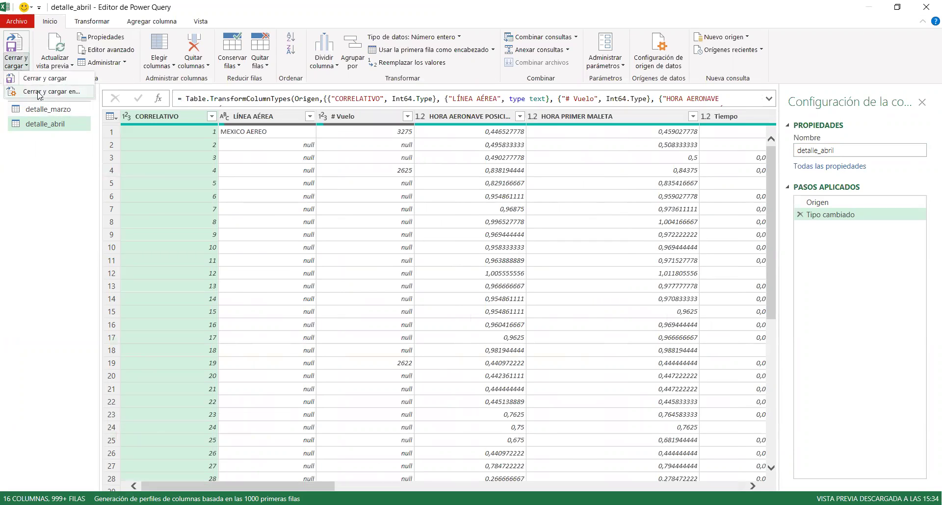
pyautogui.click(39, 93)
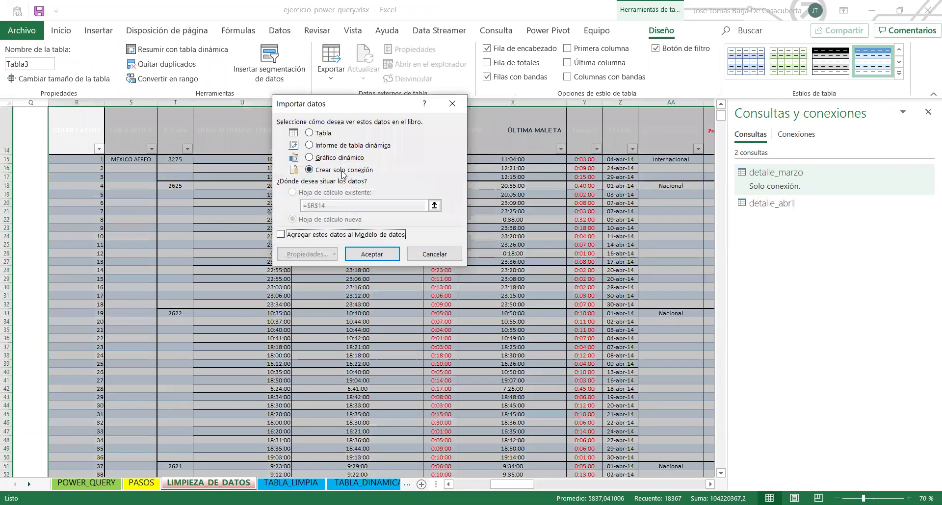
pyautogui.click(352, 234)
pyautogui.click(362, 259)
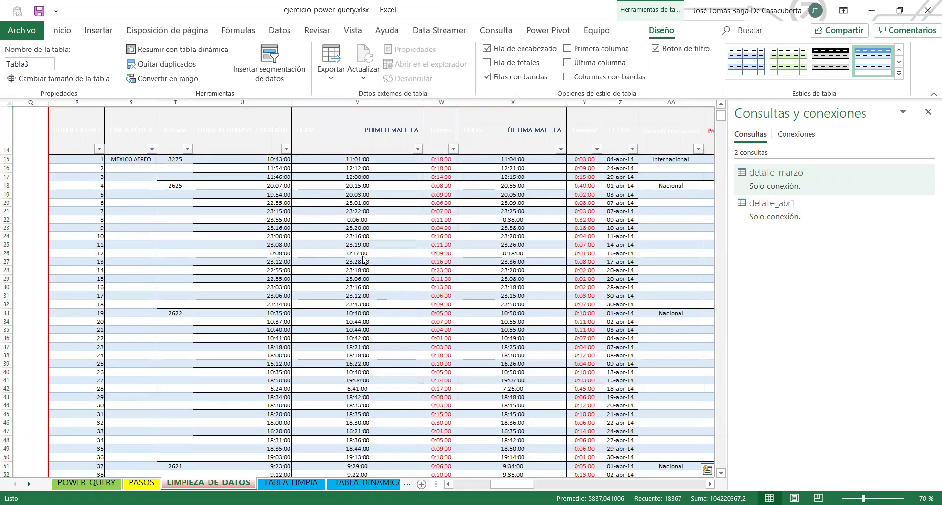
pyautogui.click(359, 248)
pyautogui.scroll(4, 360, 248)
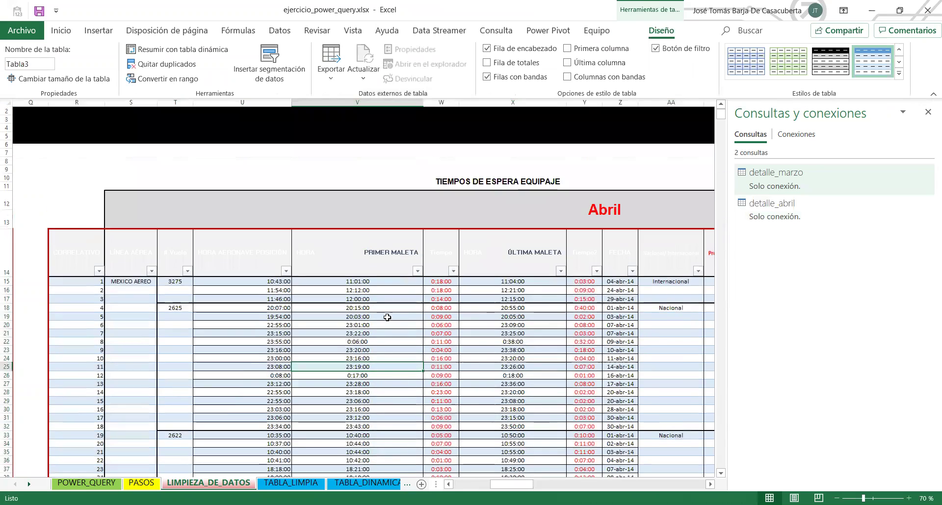
# Select the entire Junio table from its header row through the last record, range AI14:AX1272.
pyautogui.moveTo(514, 487); pyautogui.dragTo(546, 487)
pyautogui.click(184, 254)
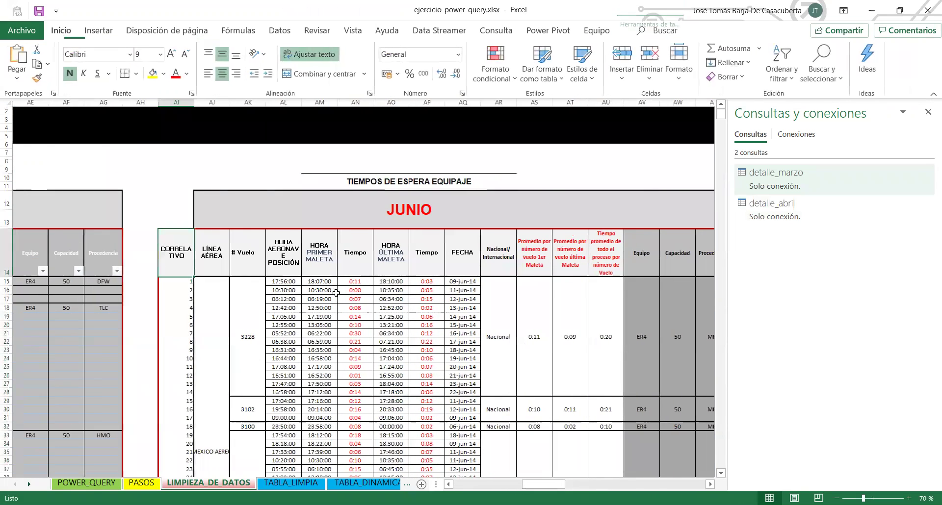
pyautogui.hotkey('shift', 'Right')
pyautogui.hotkey('shift', 'Right')
pyautogui.hotkey('shift', 'Right')
pyautogui.hotkey('shift', 'Right')
pyautogui.hotkey('shift', 'Right')
pyautogui.hotkey('shift', 'Right')
pyautogui.hotkey('shift', 'Right')
pyautogui.hotkey('shift', 'Right')
pyautogui.hotkey('shift', 'Right')
pyautogui.hotkey('shift', 'Right')
pyautogui.hotkey('shift', 'Right')
pyautogui.hotkey('shift', 'Right')
pyautogui.hotkey('shift', 'Right')
pyautogui.hotkey('shift', 'Right')
pyautogui.hotkey('shift', 'Right')
pyautogui.hotkey('shift', 'Right')
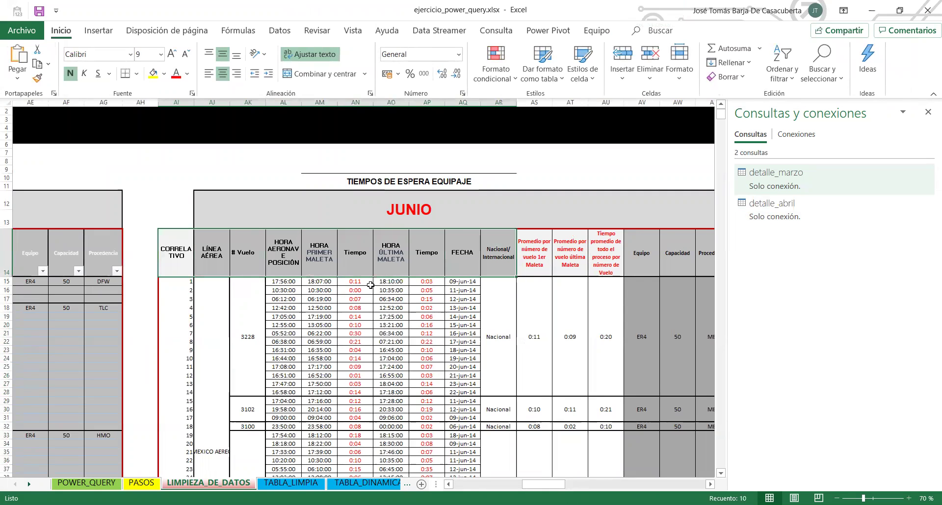
pyautogui.hotkey('shift', 'Left')
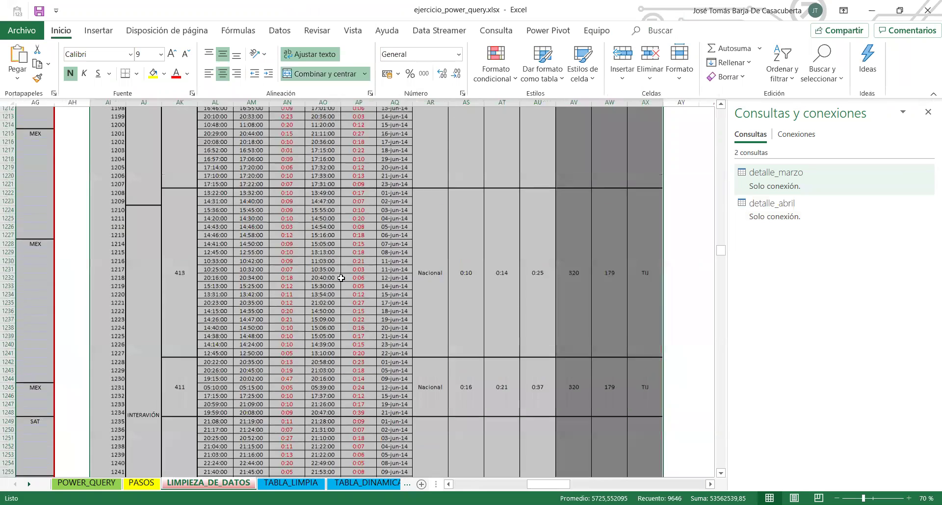
pyautogui.moveTo(720, 240); pyautogui.dragTo(725, 114)
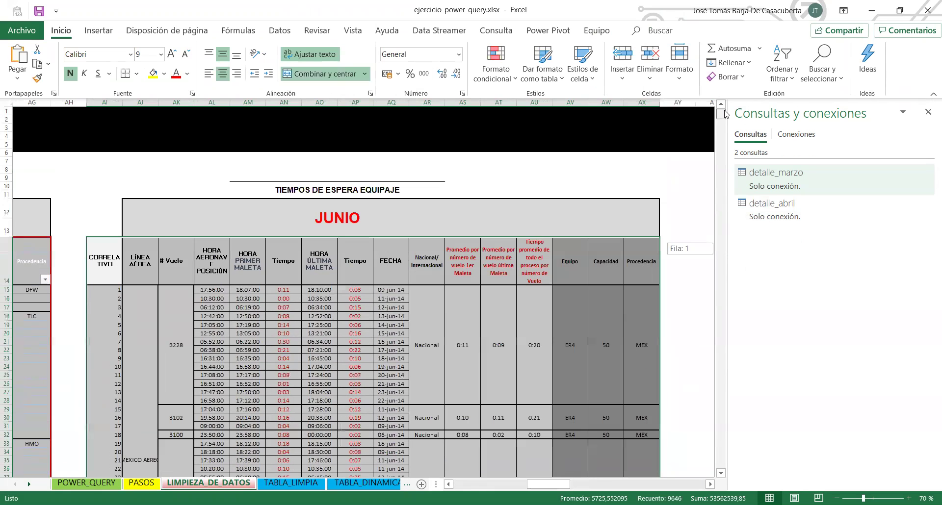
# Load the selected Junio range into the Power Query editor as a table with headers and show the list of queries.
pyautogui.click(296, 56)
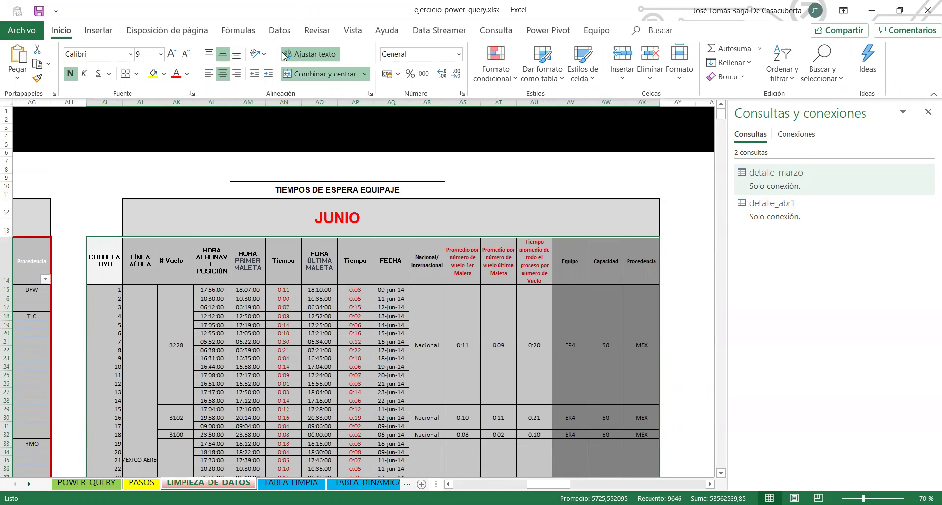
pyautogui.click(278, 31)
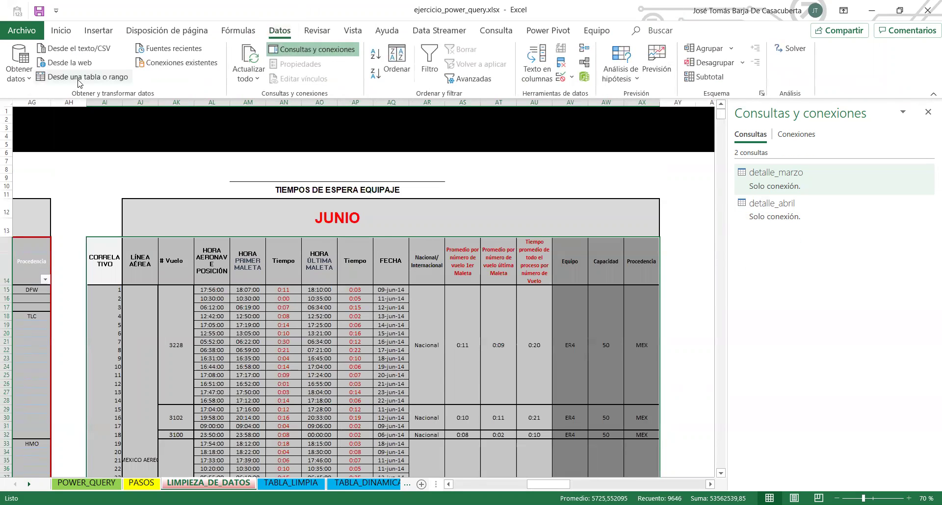
pyautogui.click(82, 77)
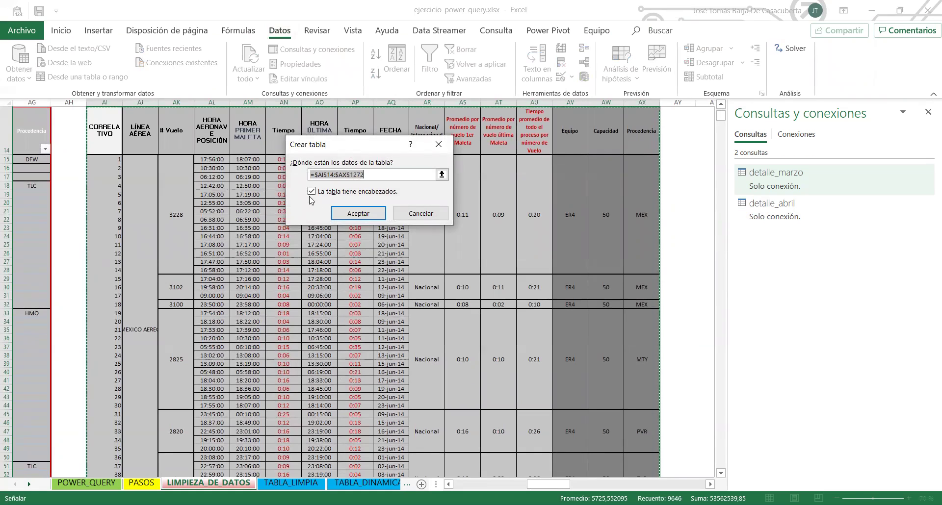
pyautogui.press('Return')
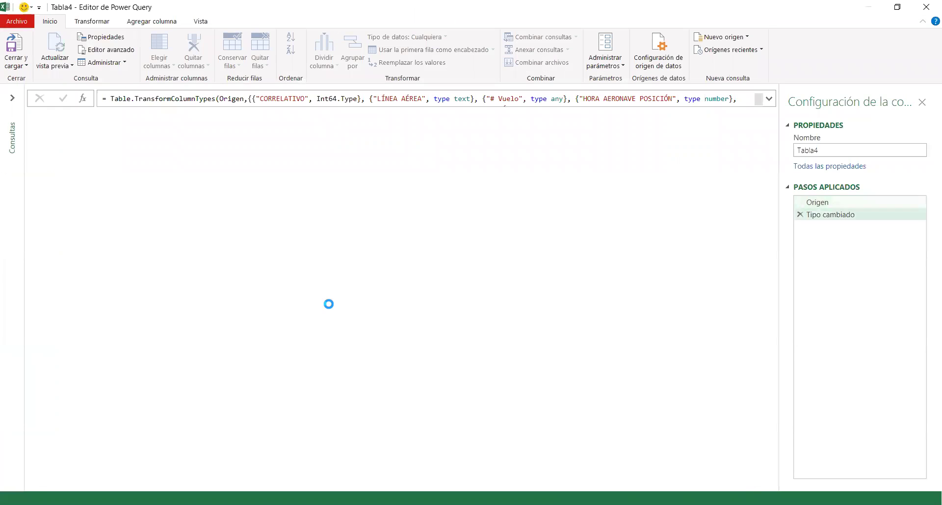
pyautogui.click(12, 98)
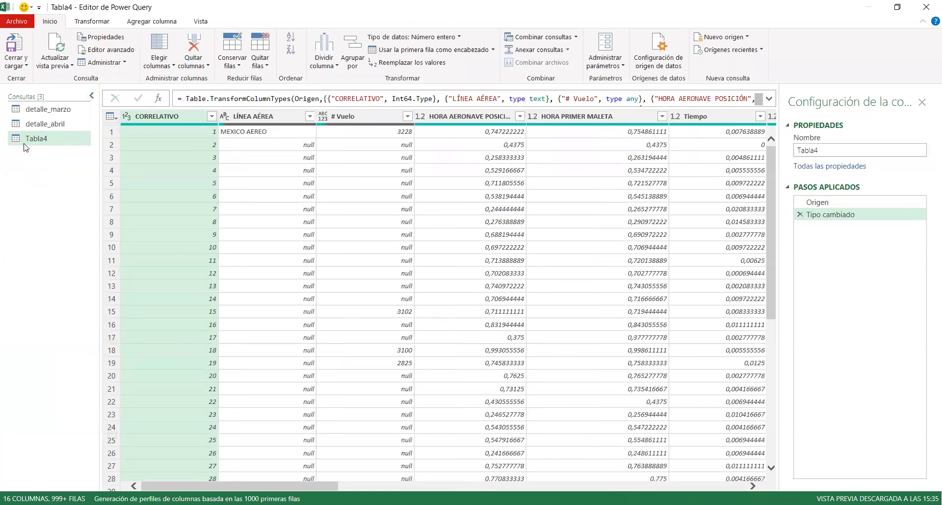
# Try to rename the newly loaded Junio query as detalle_junio.
pyautogui.click(807, 151)
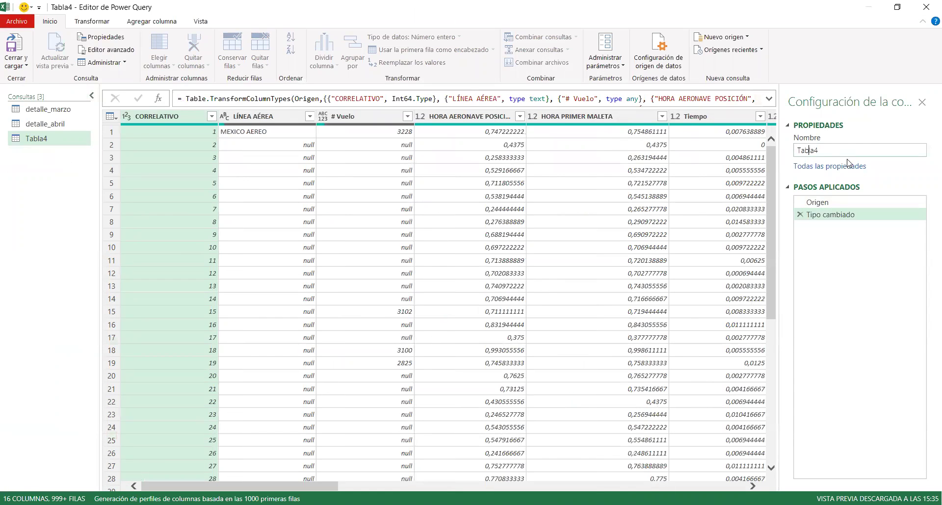
pyautogui.press('Return')
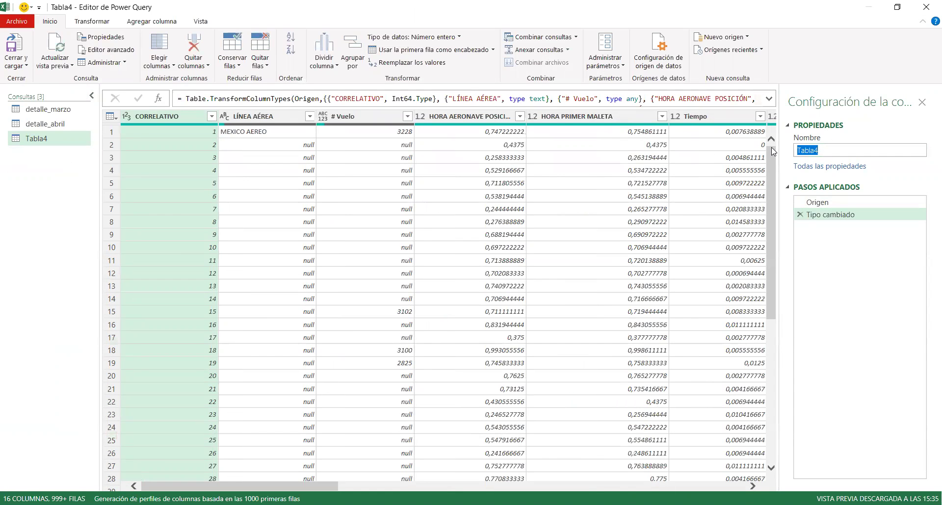
pyautogui.write('detalle_junio')
pyautogui.click(189, 208)
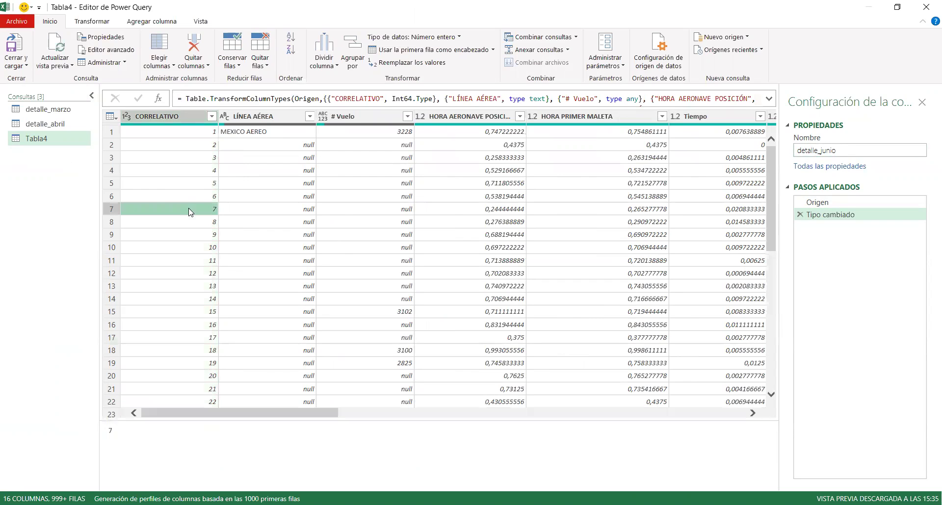
pyautogui.click(48, 127)
pyautogui.click(48, 138)
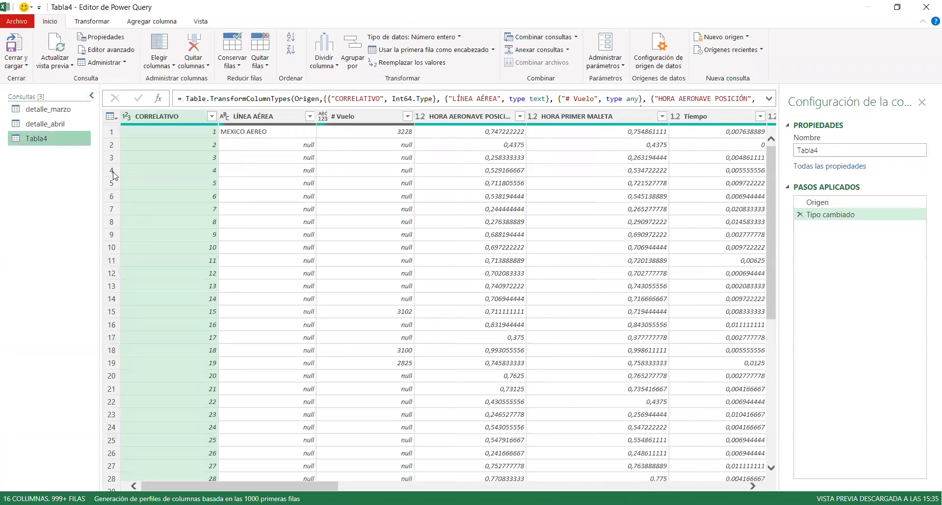
# Rename the Junio query as detalle_junio in the query's properties.
pyautogui.doubleClick(831, 154)
pyautogui.write('detale_junio')
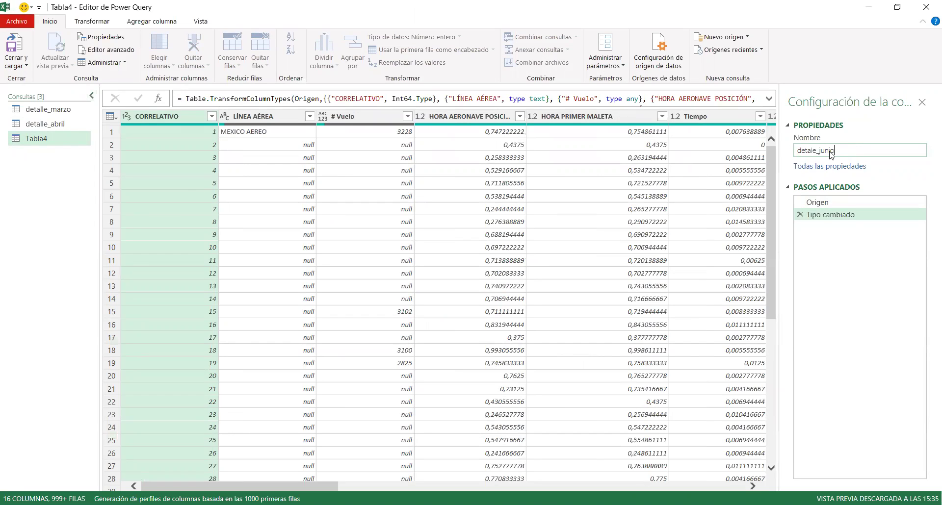
pyautogui.press('Return')
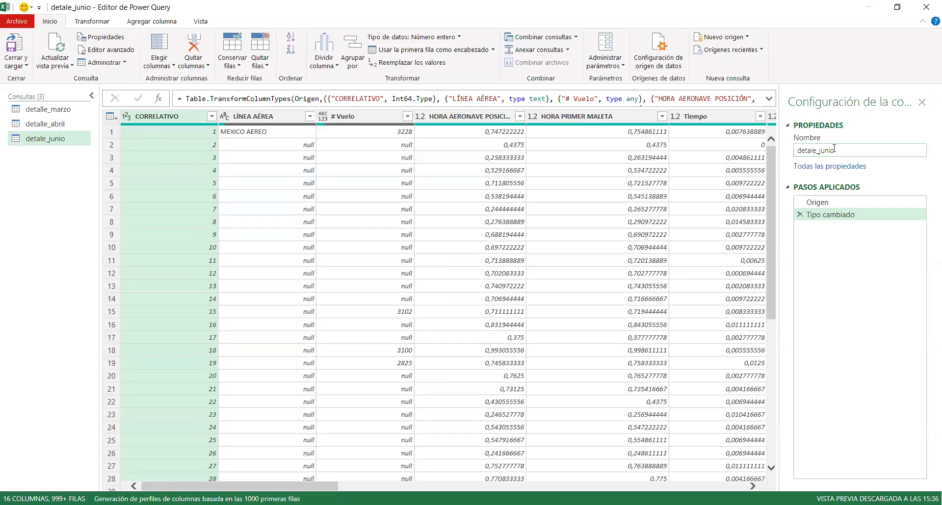
pyautogui.click(853, 144)
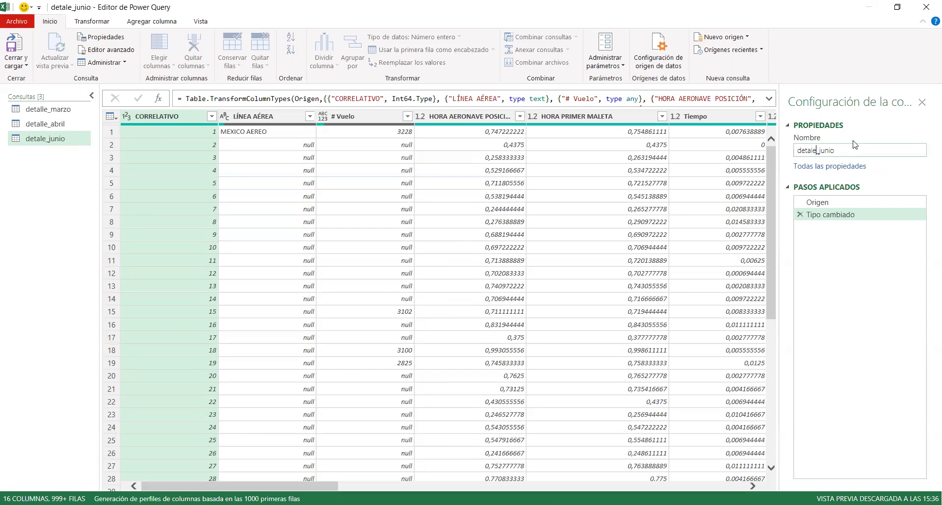
pyautogui.write('l')
pyautogui.press('Return')
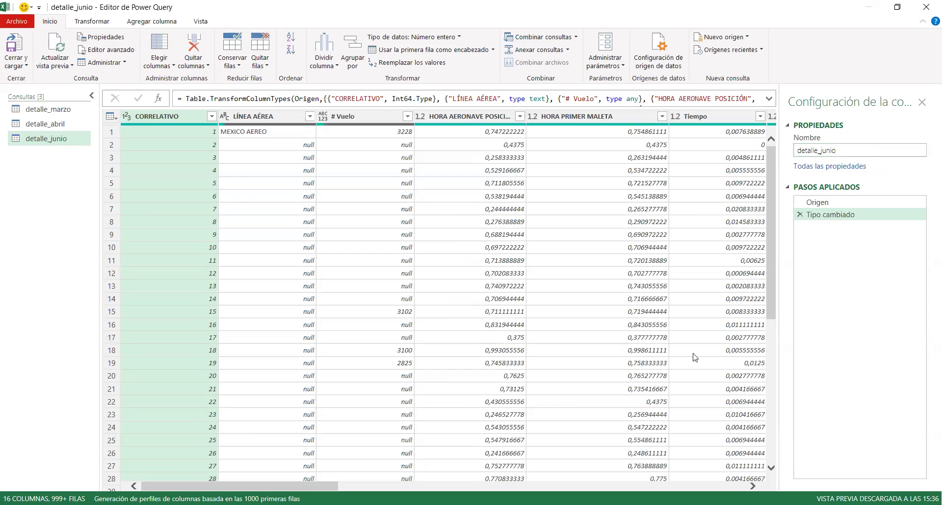
# Close the editor and load detalle_junio as a connection only, without adding it to the data model.
pyautogui.click(27, 66)
pyautogui.click(73, 92)
pyautogui.click(311, 172)
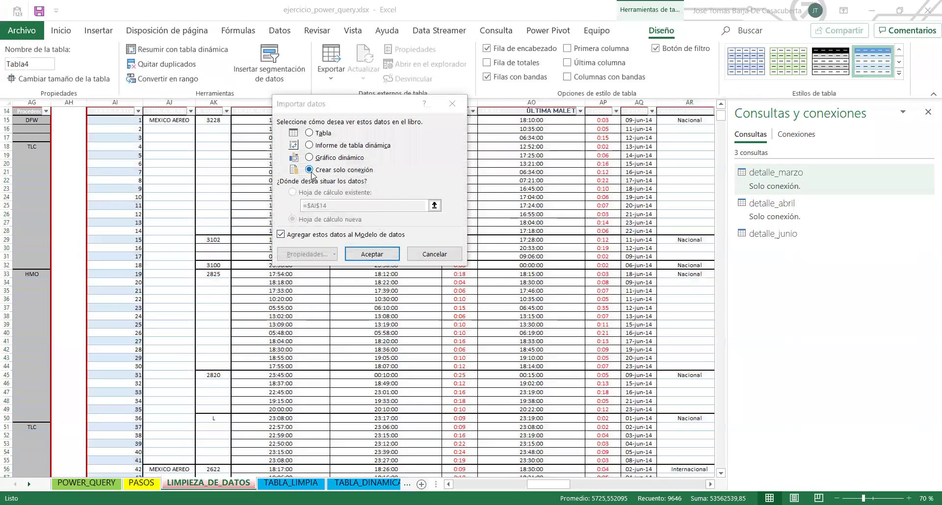
pyautogui.click(295, 235)
pyautogui.click(371, 254)
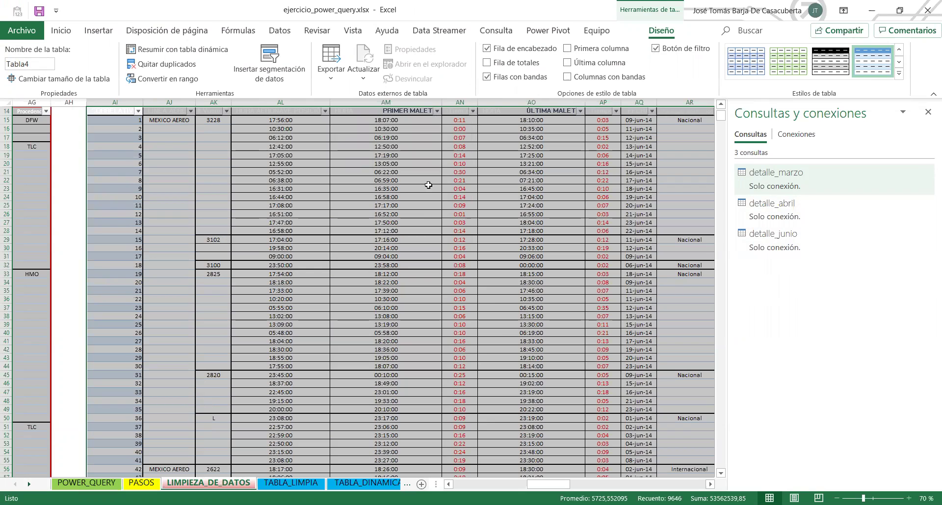
# Return to the Marzo table and launch the Power Query editor from the workbook.
pyautogui.scroll(2, 460, 212)
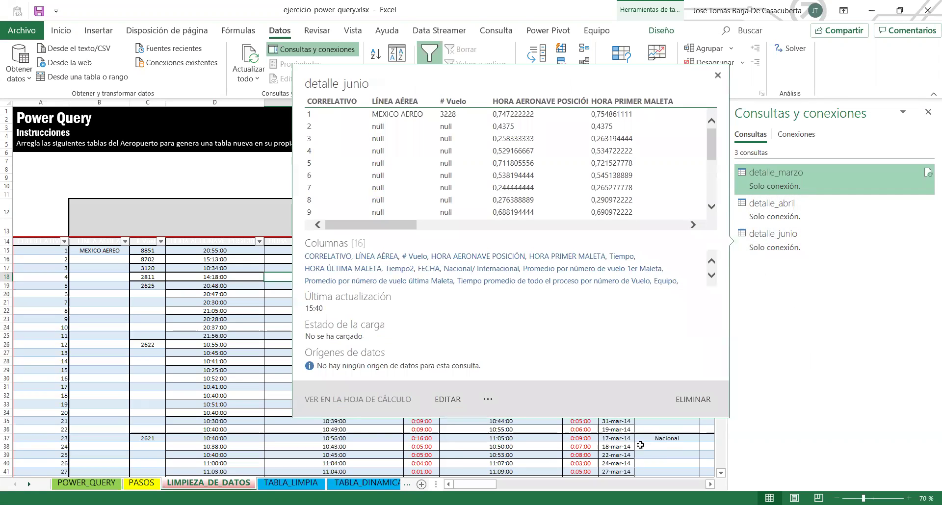
pyautogui.click(314, 312)
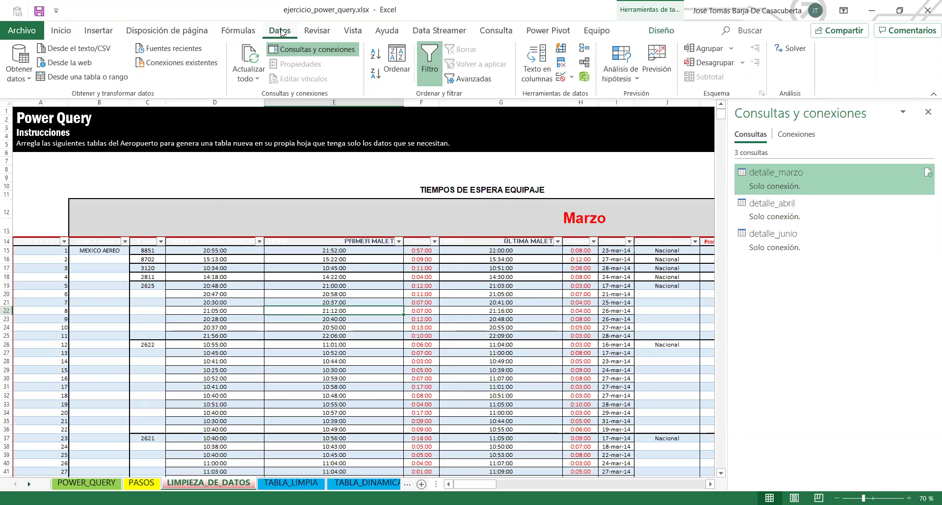
pyautogui.click(28, 76)
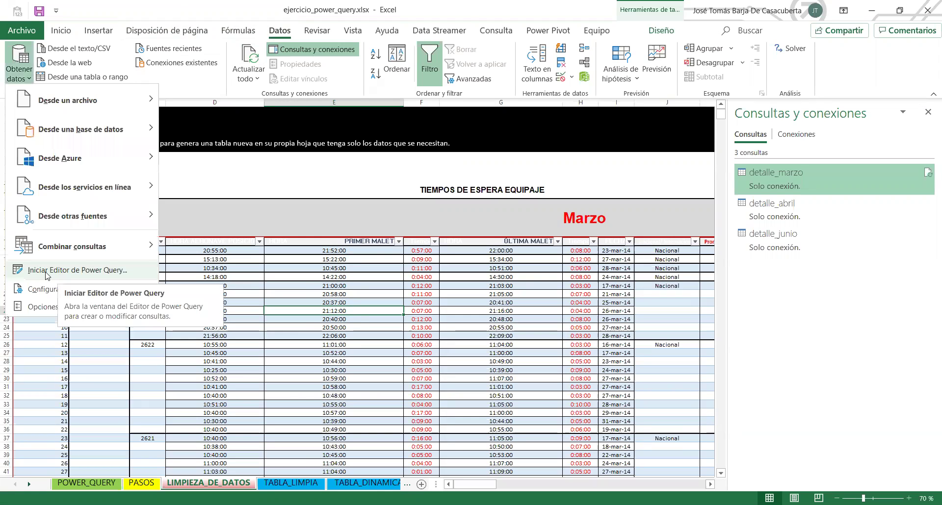
pyautogui.click(47, 273)
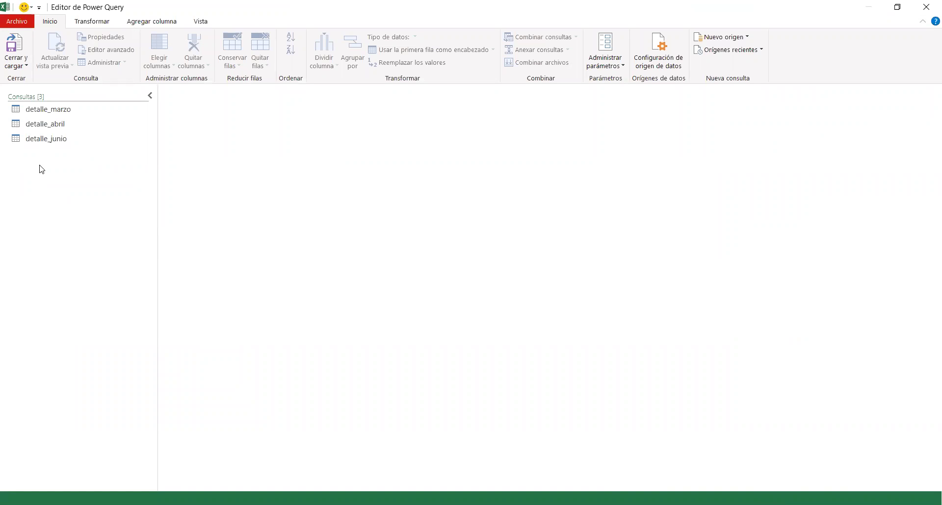
# Examine the data previews of the detalle_marzo, detalle_abril and detalle_junio queries in turn.
pyautogui.click(59, 112)
pyautogui.click(49, 123)
pyautogui.click(46, 138)
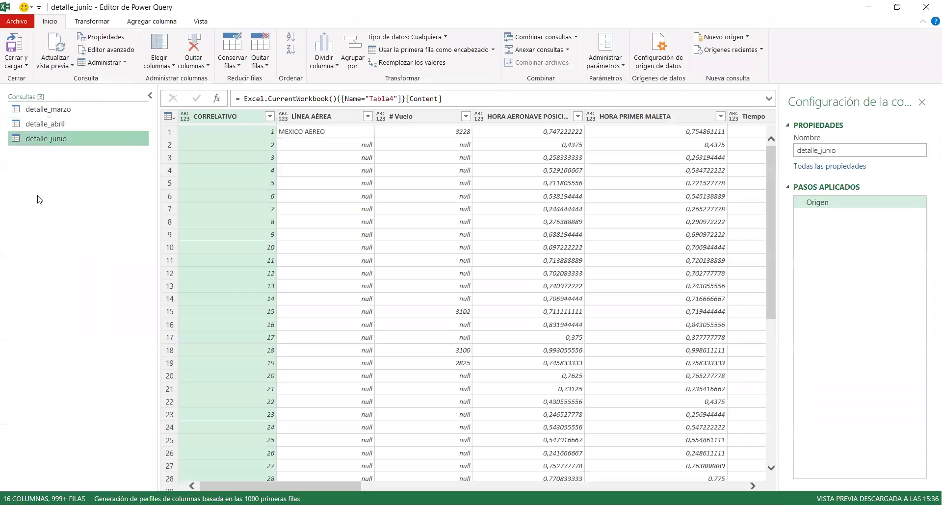
pyautogui.click(47, 124)
pyautogui.click(45, 110)
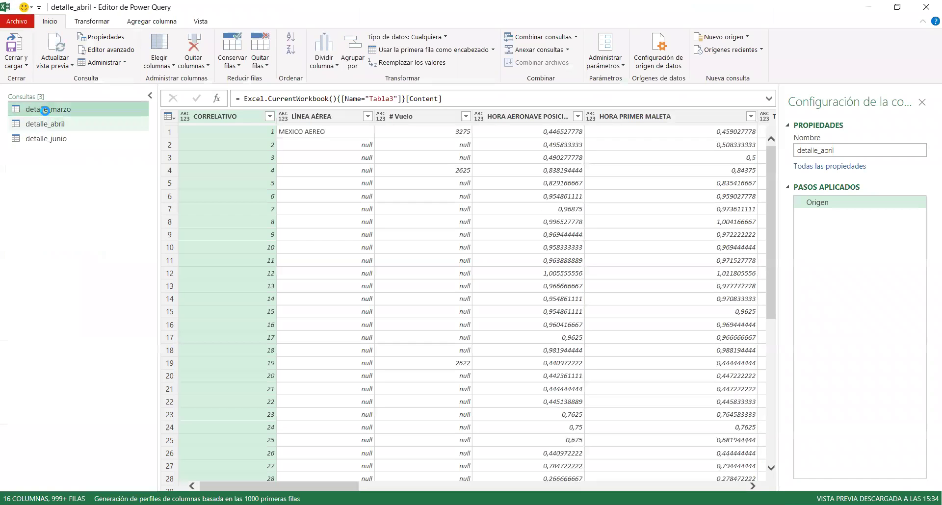
pyautogui.click(47, 128)
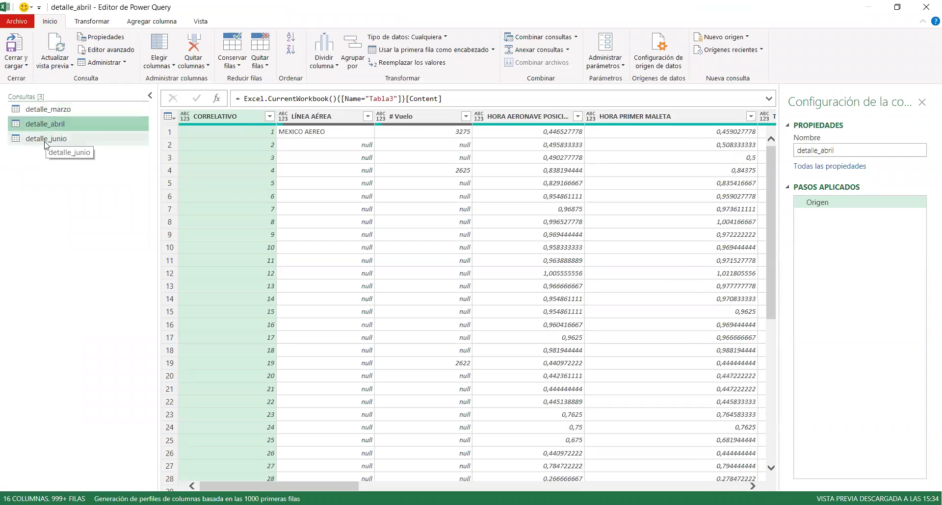
pyautogui.click(45, 141)
pyautogui.rightClick(42, 182)
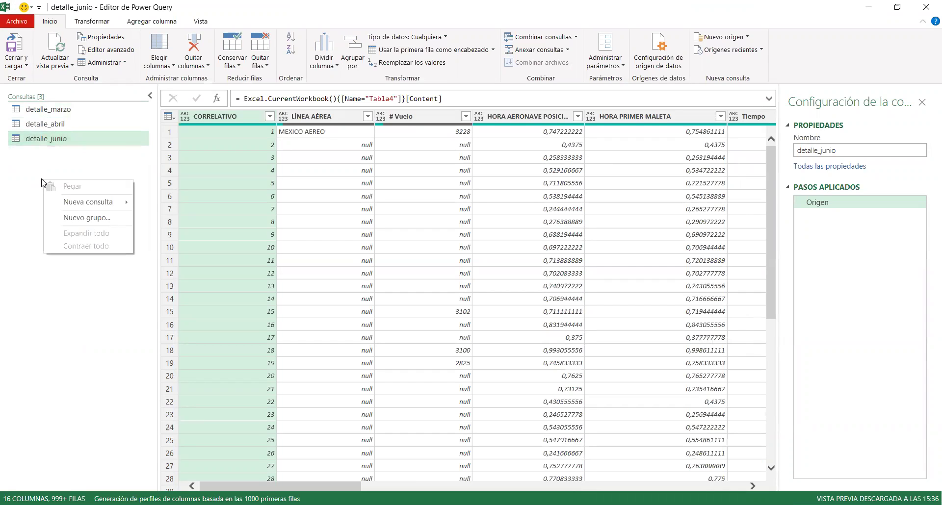
pyautogui.click(24, 149)
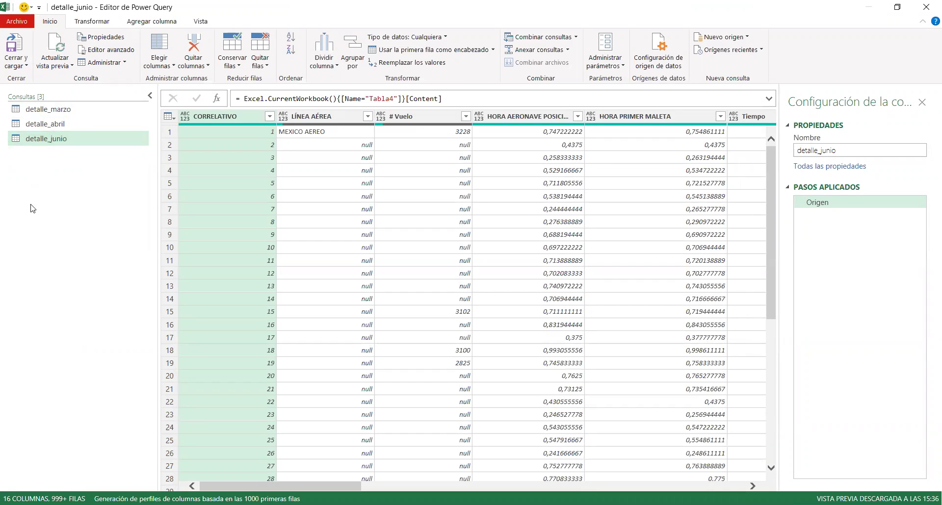
# Create a new query that appends three or more tables: detalle_marzo, detalle_abril and detalle_junio, in that order.
pyautogui.rightClick(42, 178)
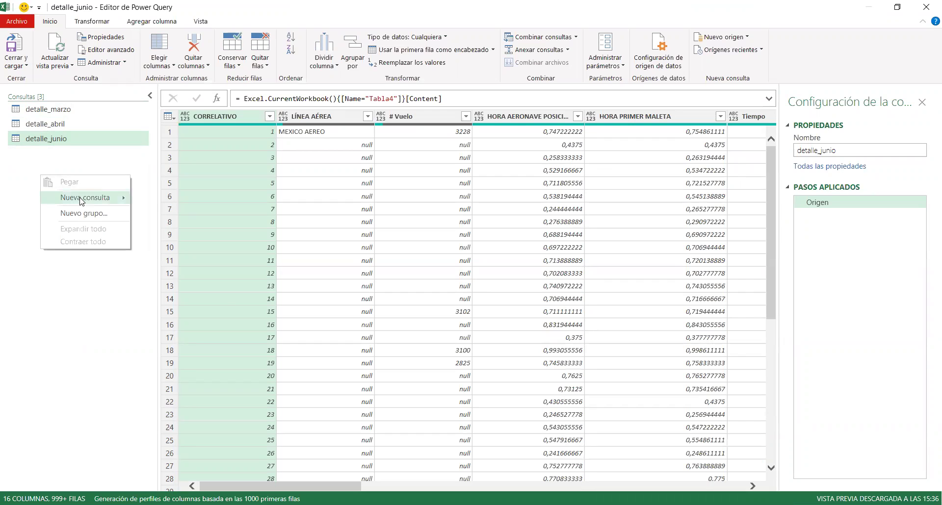
pyautogui.moveTo(81, 201)
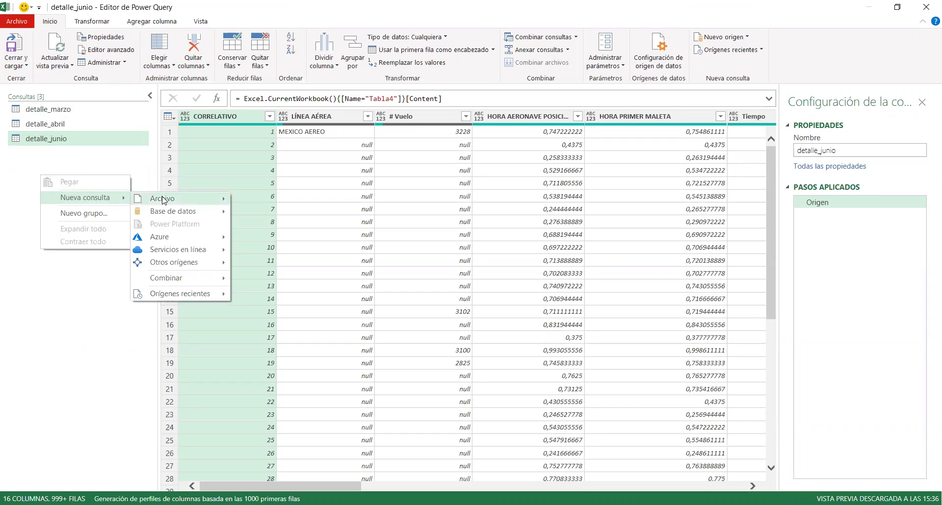
pyautogui.moveTo(178, 284)
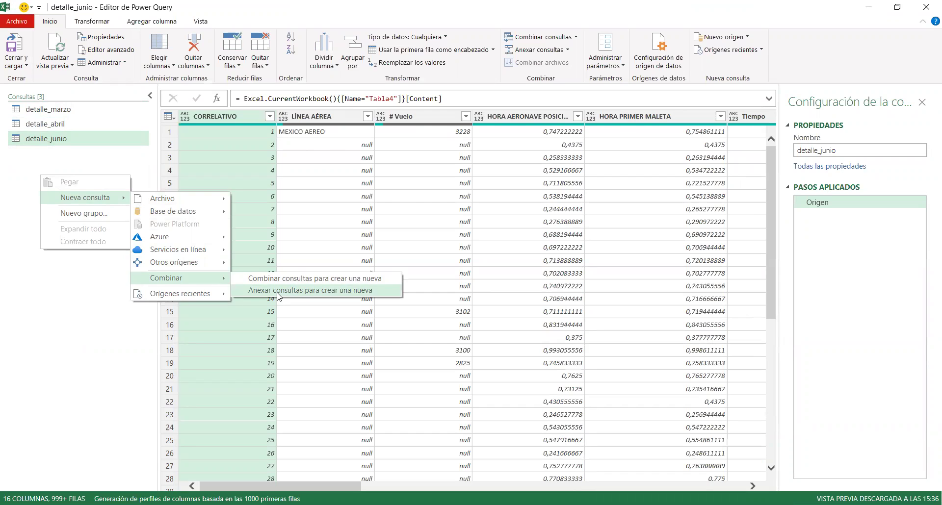
pyautogui.click(278, 291)
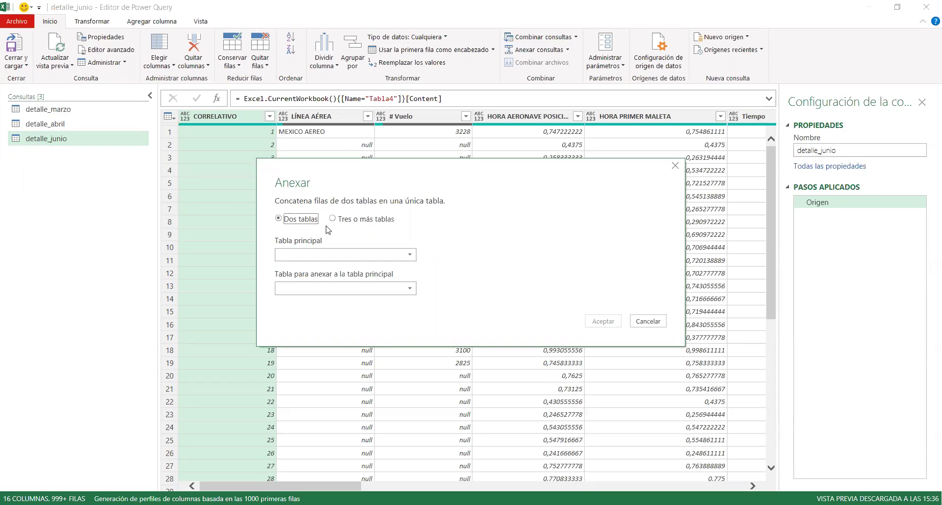
pyautogui.click(354, 221)
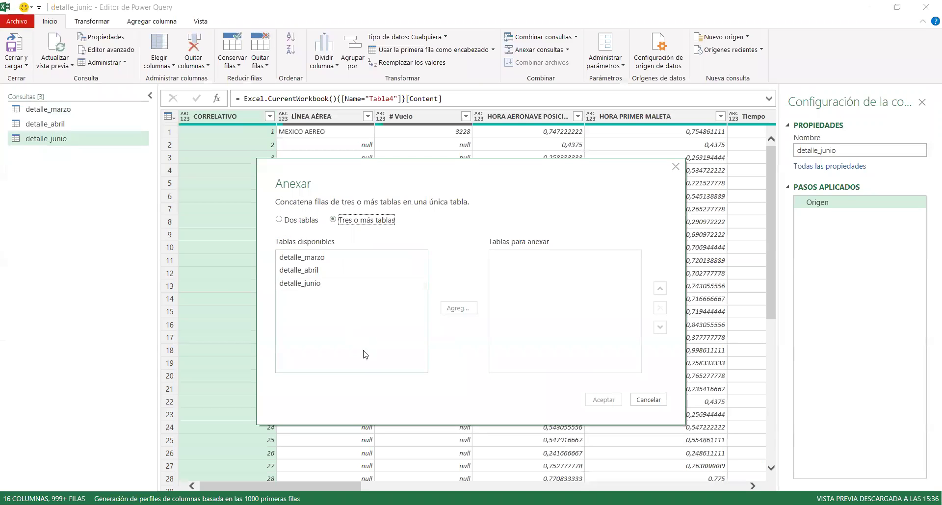
pyautogui.click(308, 260)
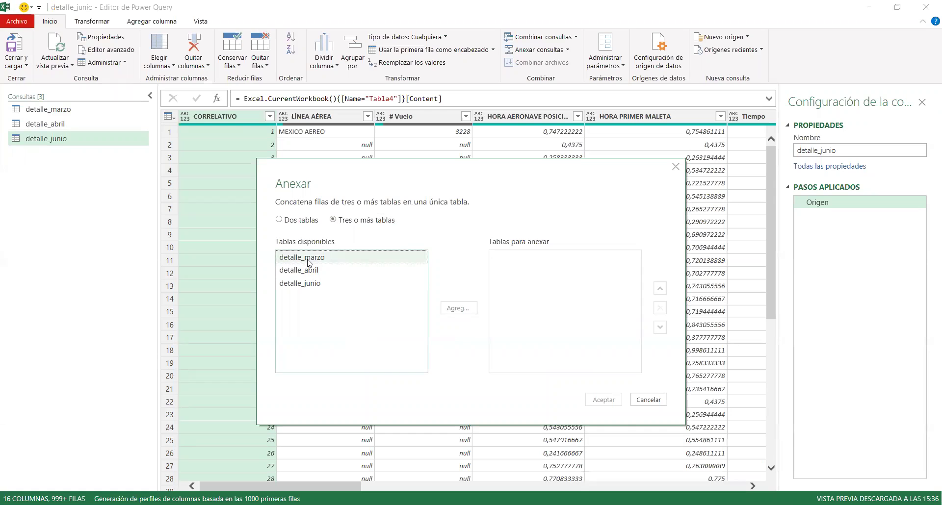
pyautogui.click(457, 309)
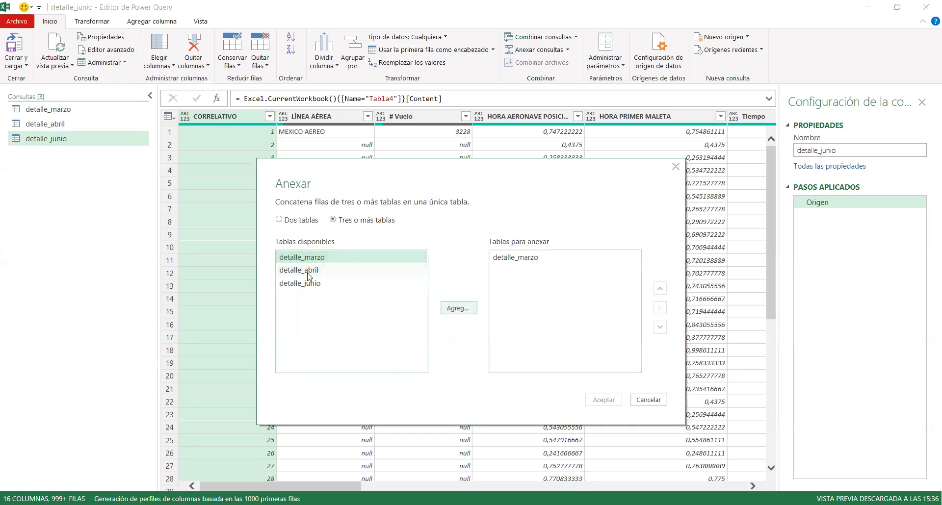
pyautogui.click(309, 273)
pyautogui.click(458, 309)
pyautogui.click(304, 285)
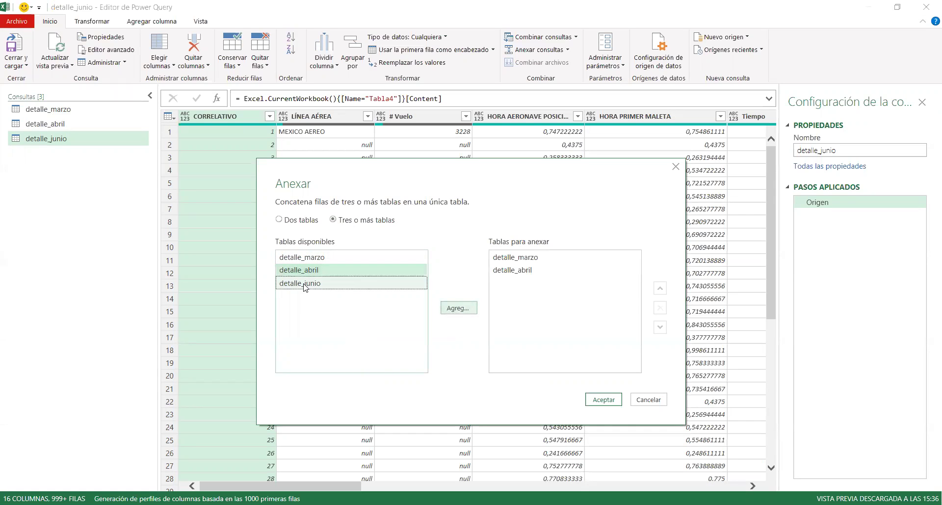
pyautogui.click(457, 309)
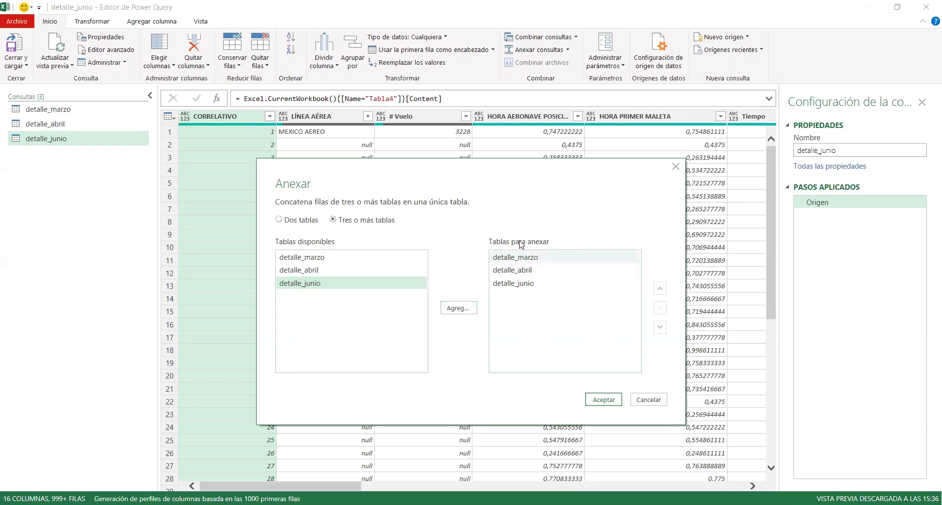
pyautogui.click(603, 401)
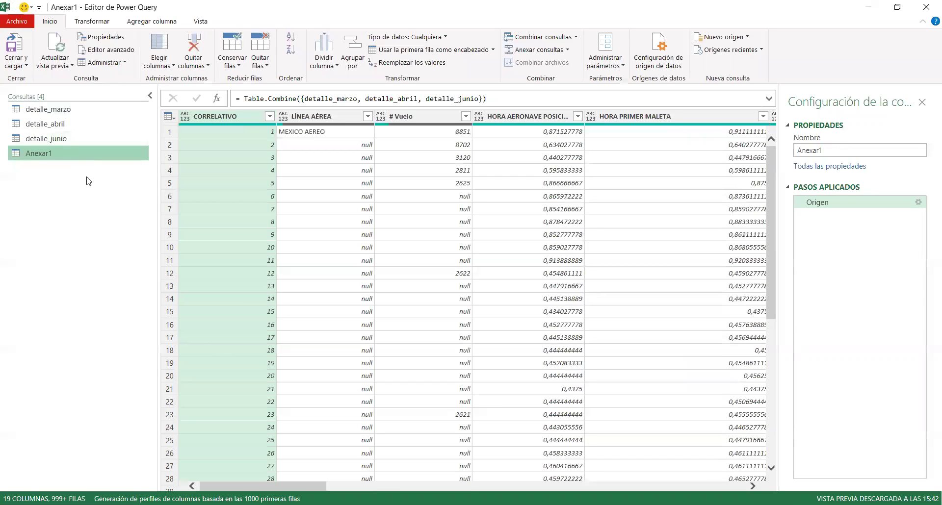
# Rename the appended query as detalle_total.
pyautogui.moveTo(309, 483); pyautogui.dragTo(718, 483)
pyautogui.click(832, 151)
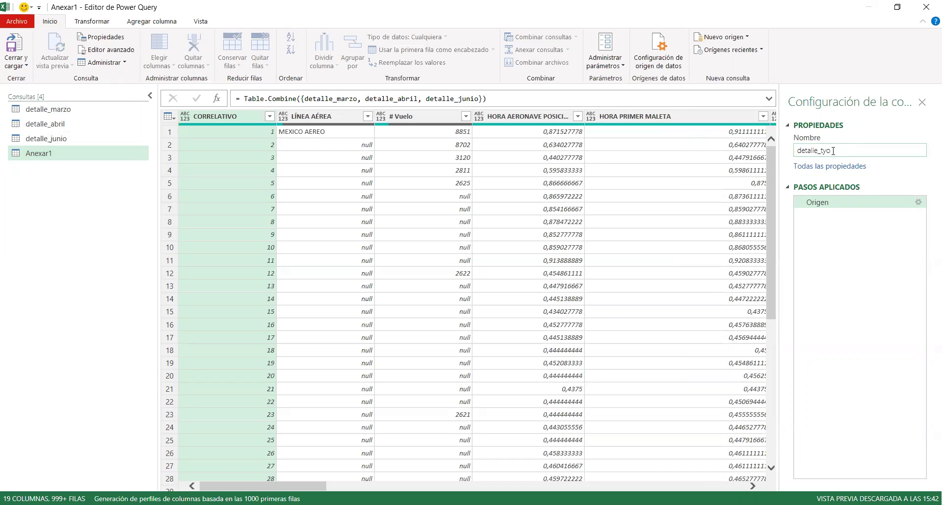
pyautogui.press('Return')
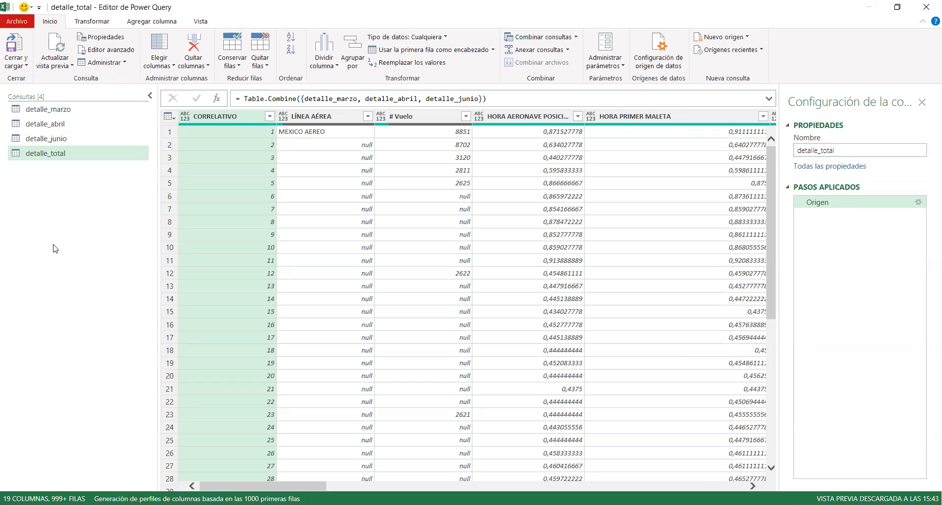
# Compare the data previews of the detalle_junio, detalle_abril and detalle_marzo queries with detalle_total.
pyautogui.click(57, 140)
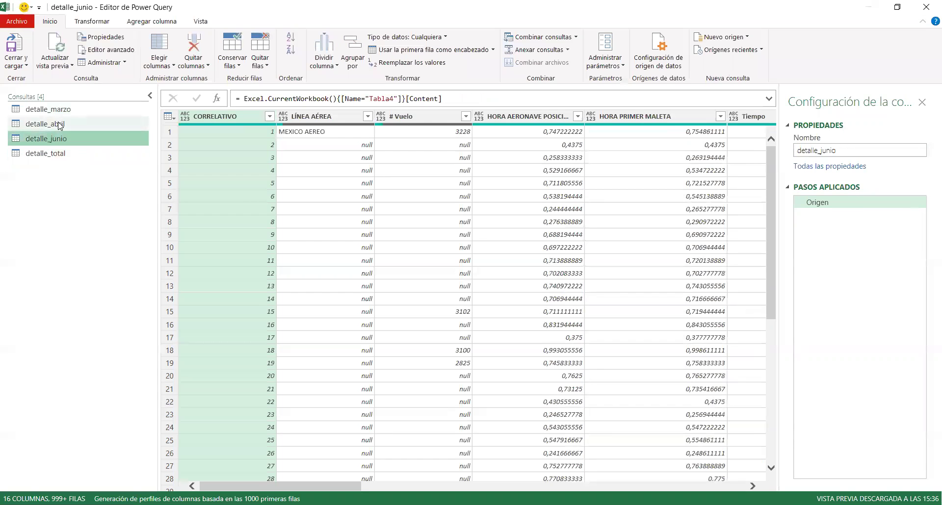
pyautogui.click(58, 124)
pyautogui.click(55, 109)
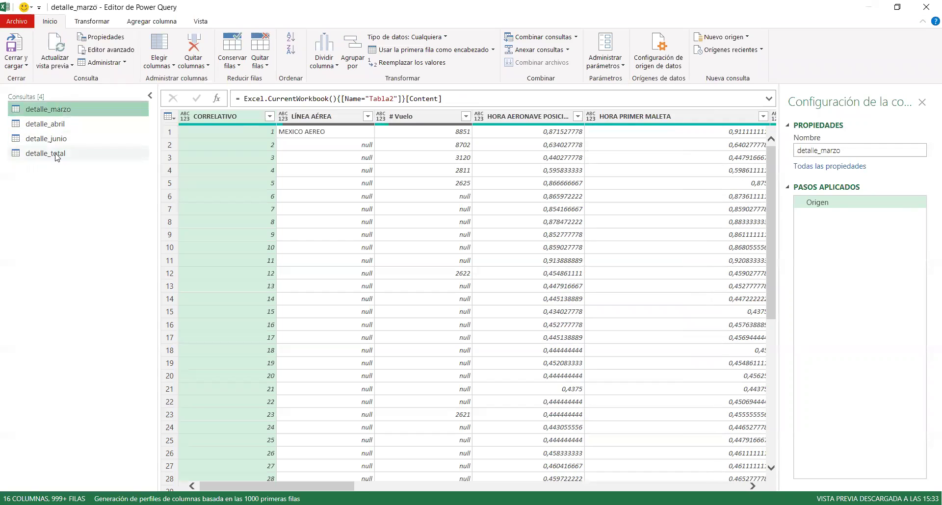
pyautogui.click(57, 155)
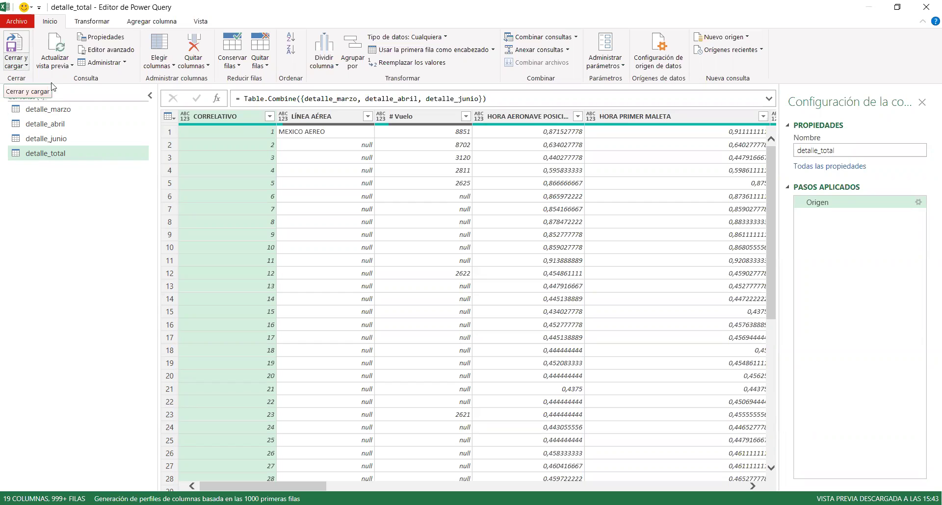
# Close the editor and load detalle_total as a connection only, without adding it to the data model.
pyautogui.click(16, 64)
pyautogui.click(48, 93)
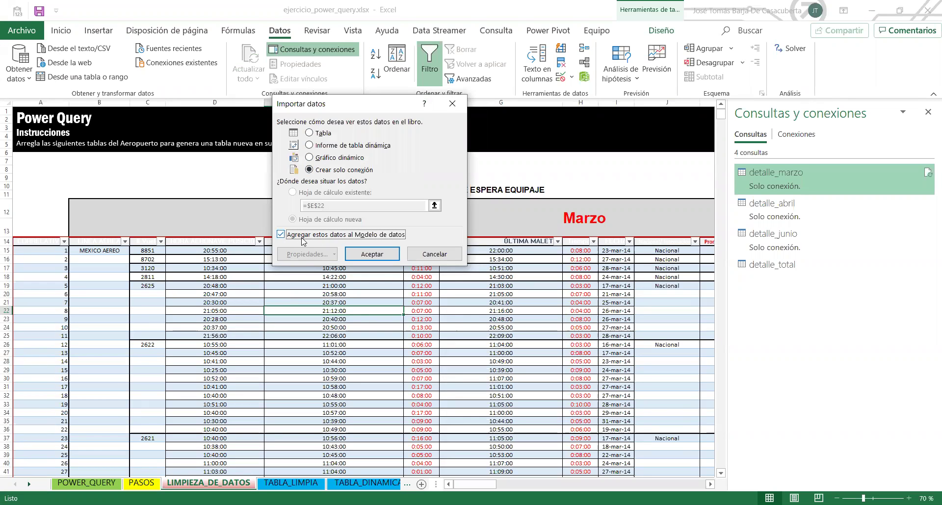
pyautogui.click(301, 238)
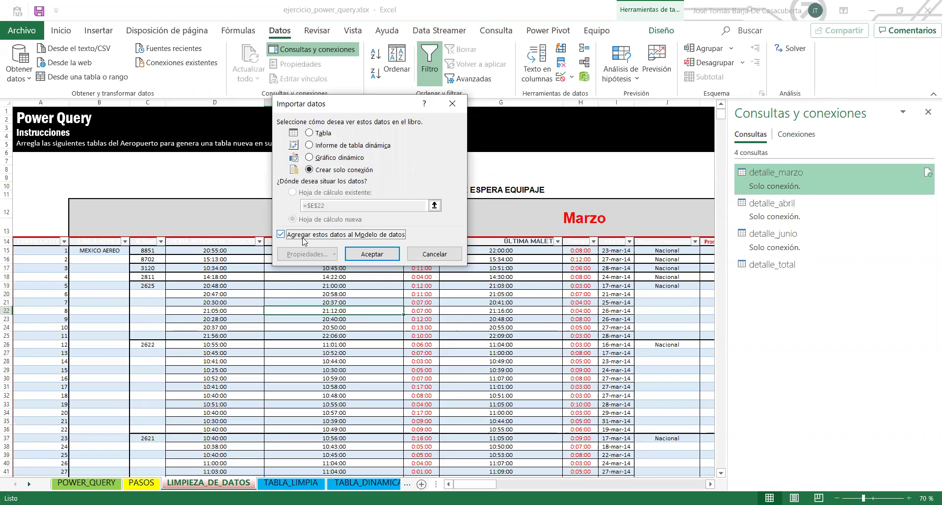
pyautogui.click(371, 256)
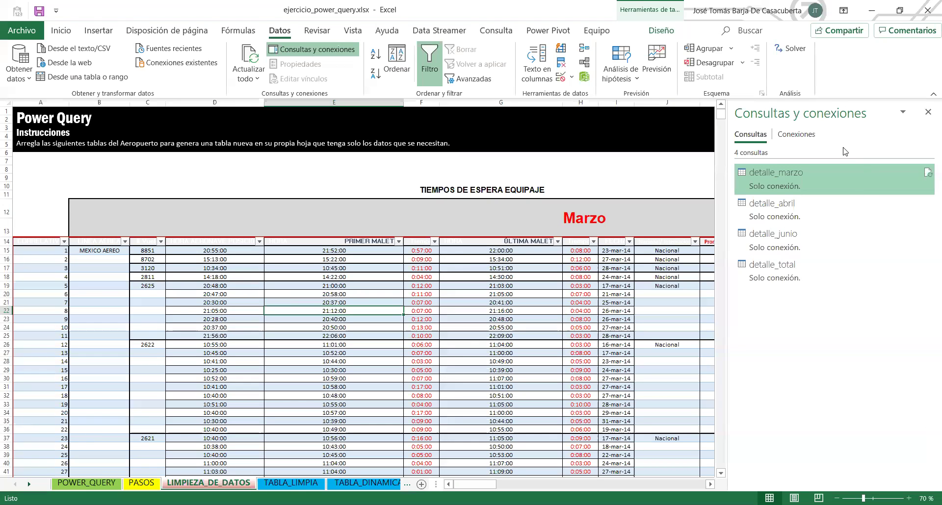
pyautogui.click(774, 279)
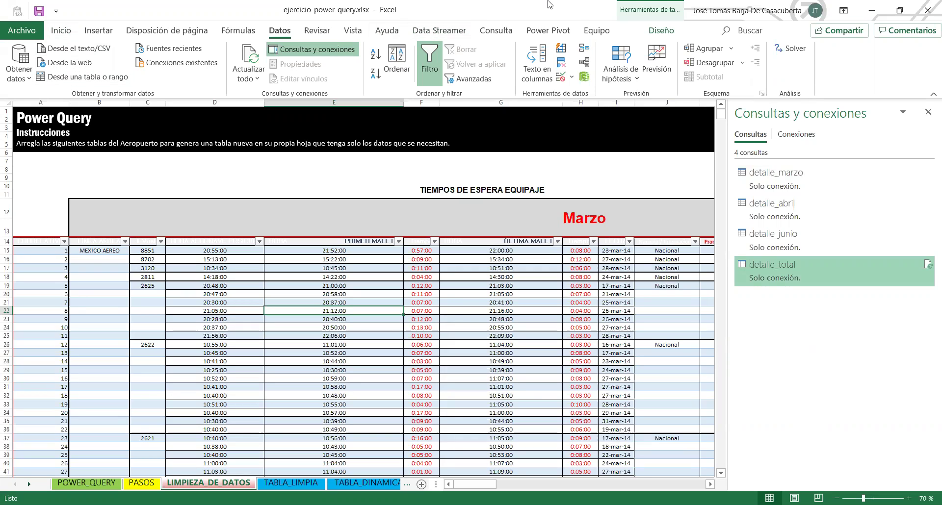
# Review items 01 to 05 of the exercise outline on the PASOS sheet.
pyautogui.click(497, 335)
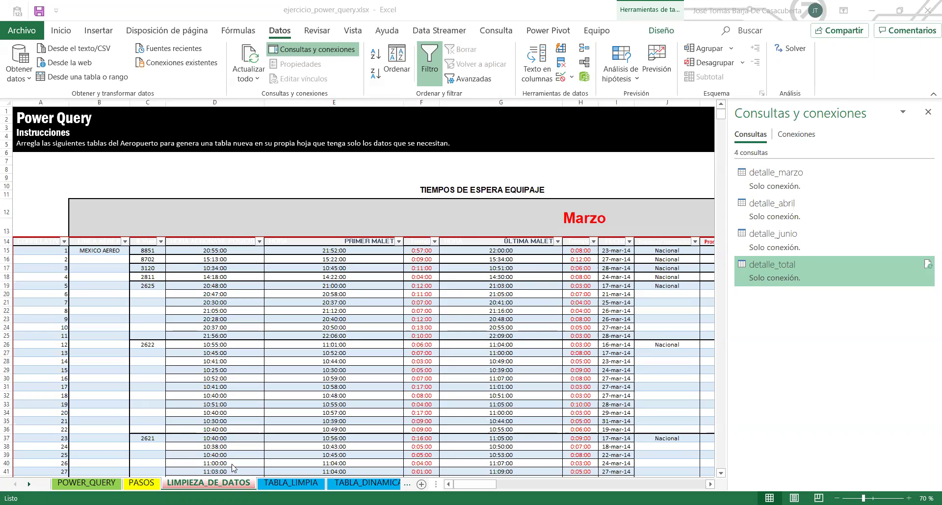
pyautogui.click(144, 484)
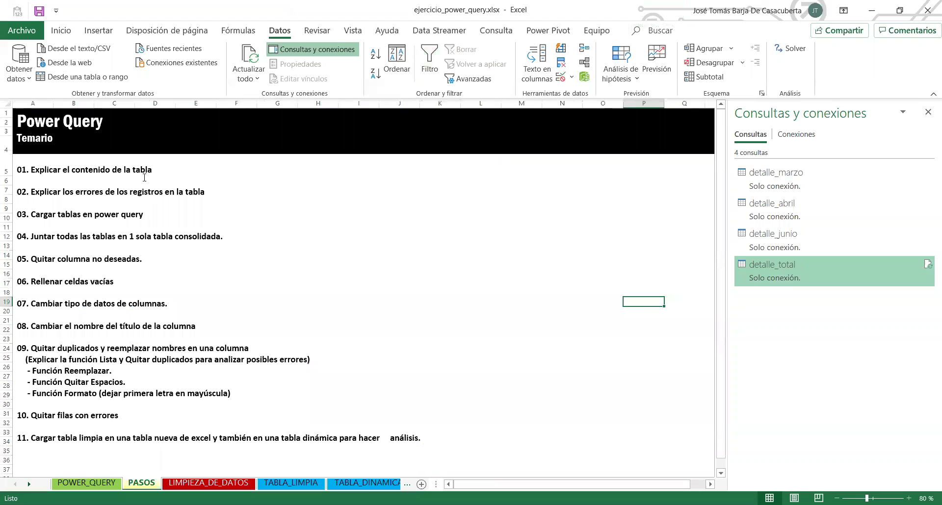
pyautogui.moveTo(166, 170); pyautogui.dragTo(37, 171)
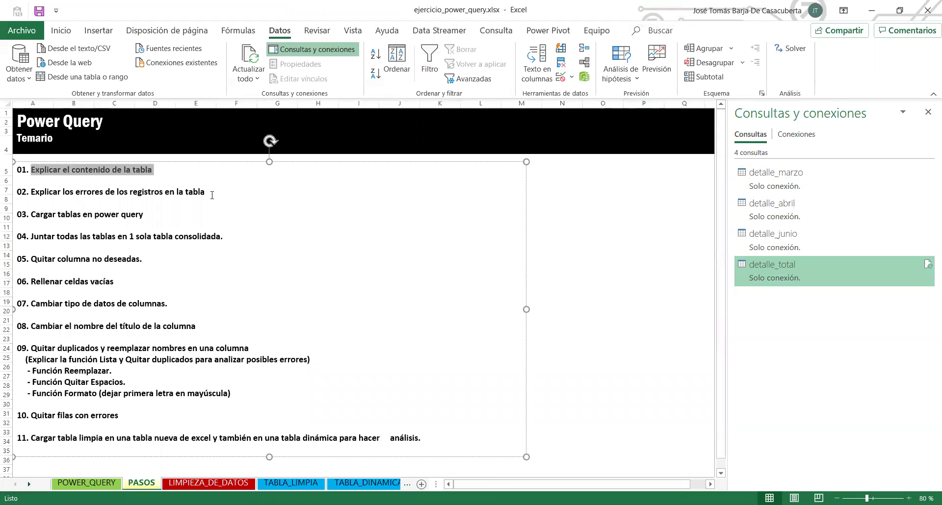
pyautogui.moveTo(209, 193); pyautogui.dragTo(19, 194)
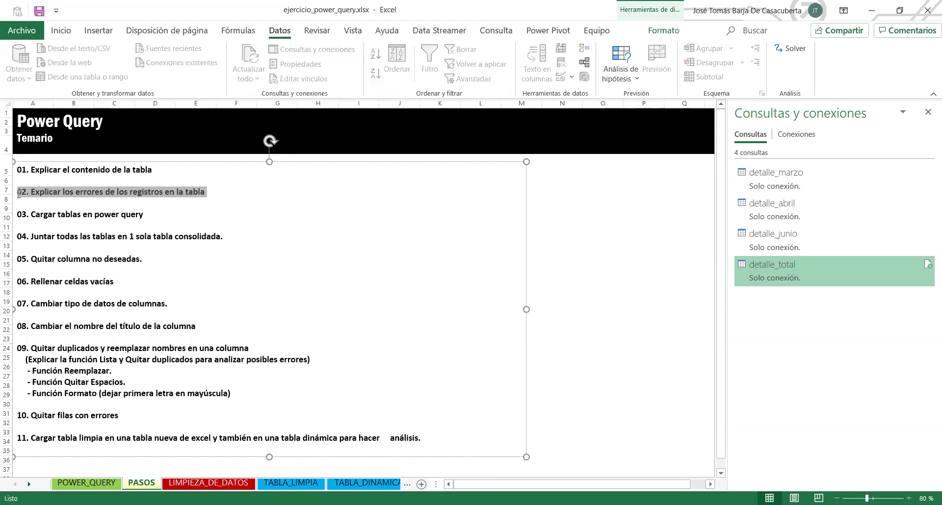
pyautogui.moveTo(155, 215); pyautogui.dragTo(14, 215)
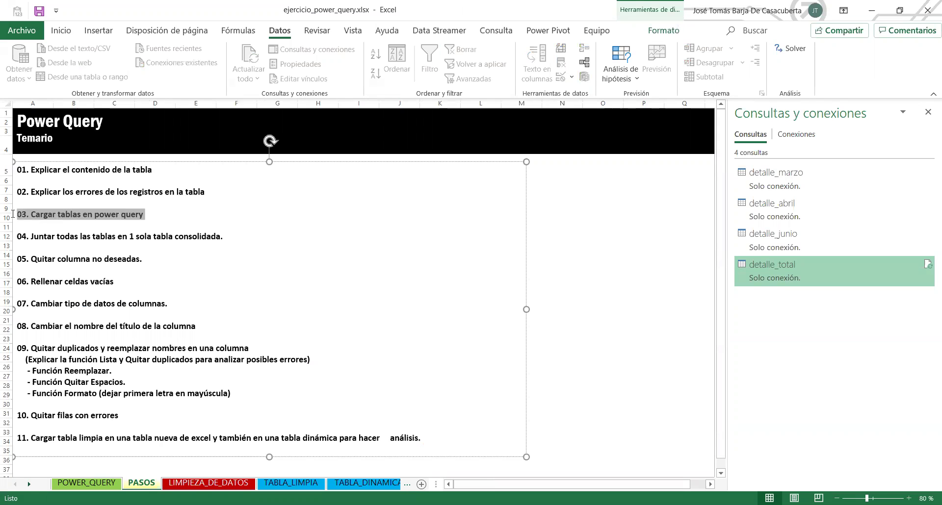
pyautogui.moveTo(228, 237); pyautogui.dragTo(5, 238)
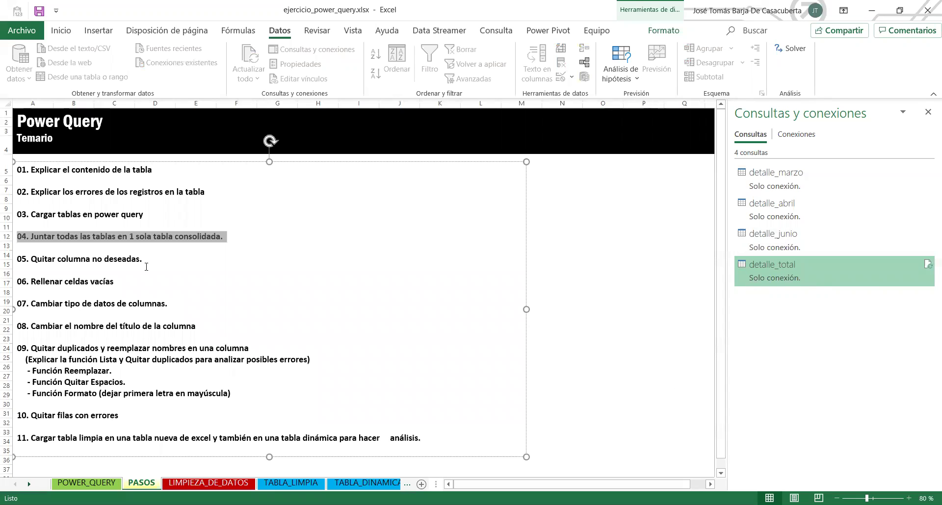
pyautogui.moveTo(156, 260); pyautogui.dragTo(8, 256)
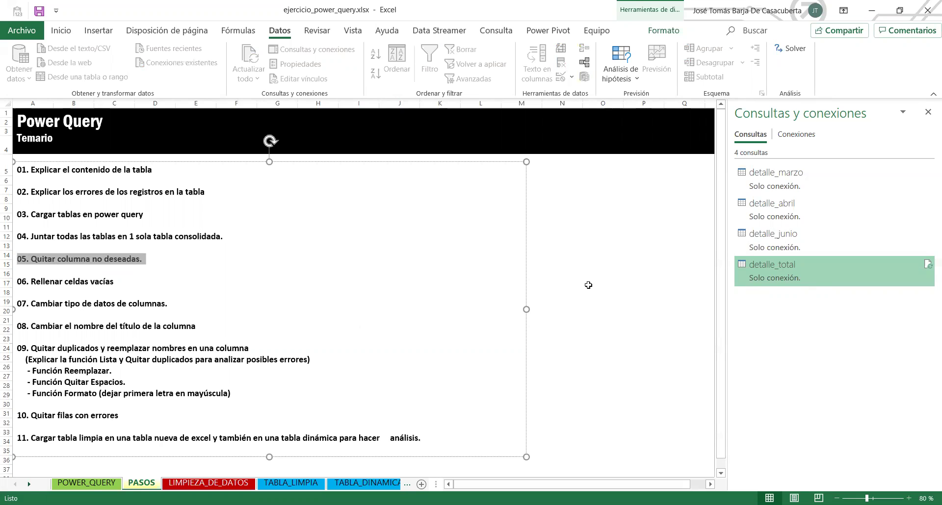
pyautogui.click(607, 274)
pyautogui.click(573, 268)
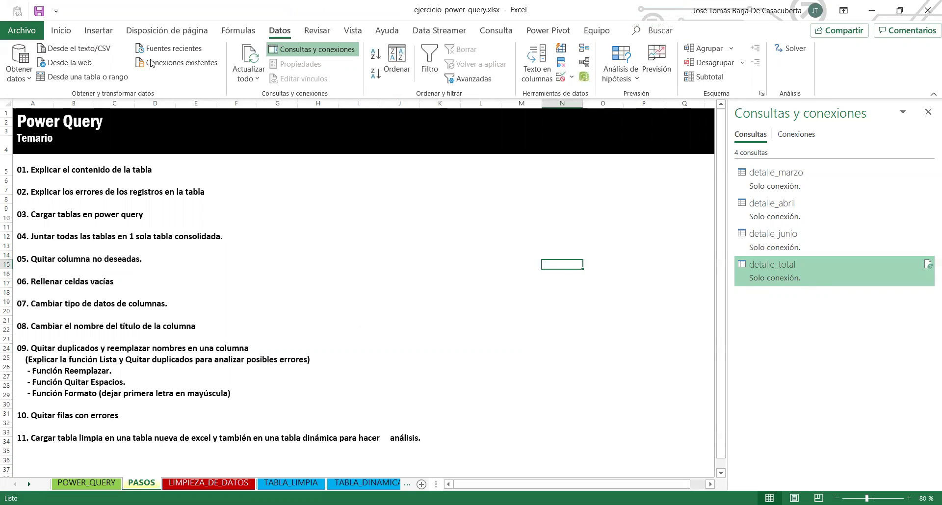
# Launch the Power Query editor from the workbook and remove the CORRELATIVO column from the detalle_total query.
pyautogui.click(15, 74)
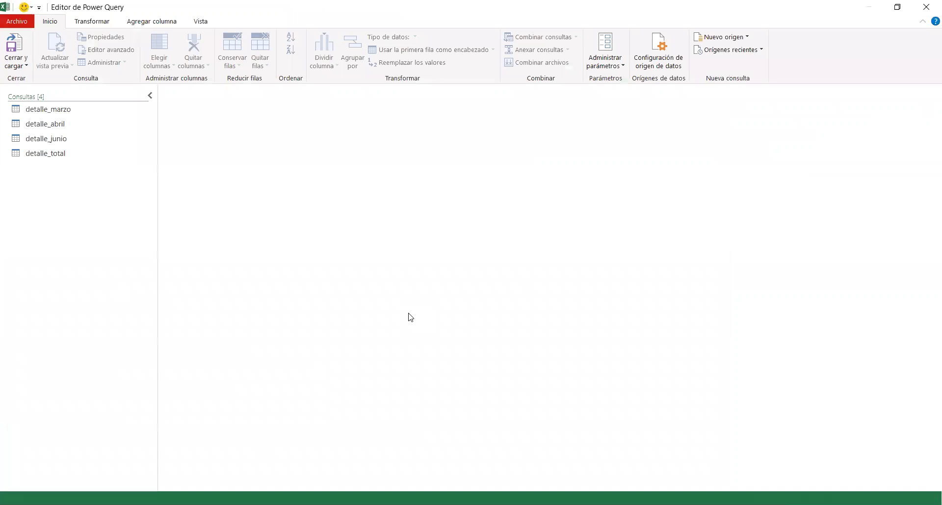
pyautogui.click(53, 154)
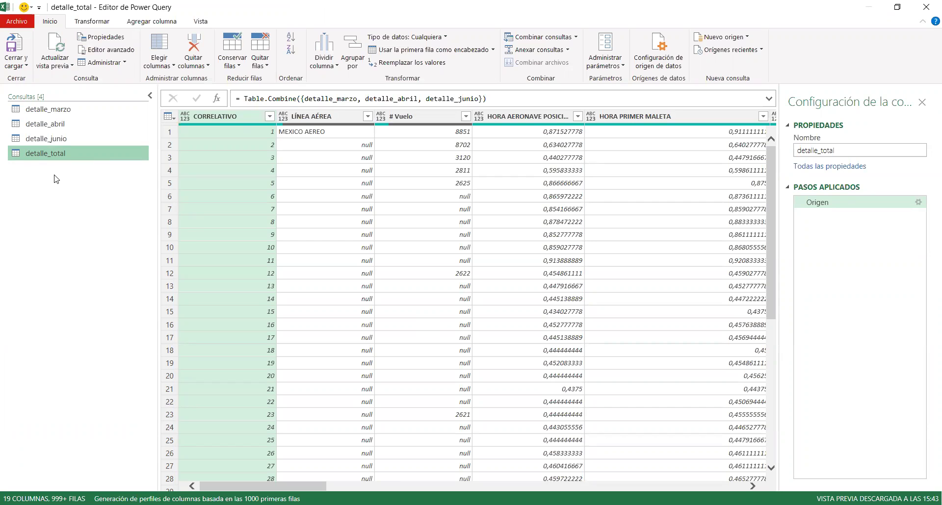
pyautogui.moveTo(301, 485)
pyautogui.mouseDown()
pyautogui.moveTo(563, 486)
pyautogui.moveTo(301, 485)
pyautogui.mouseUp()
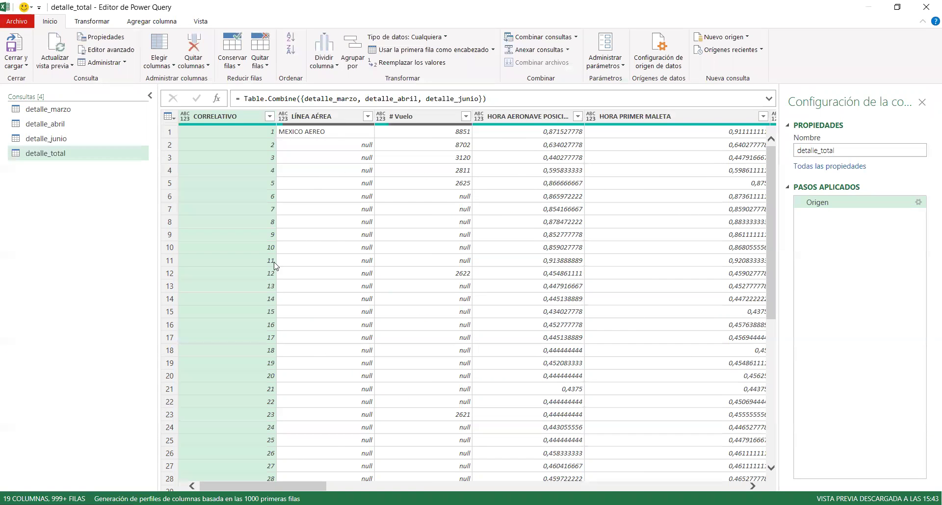
pyautogui.rightClick(218, 121)
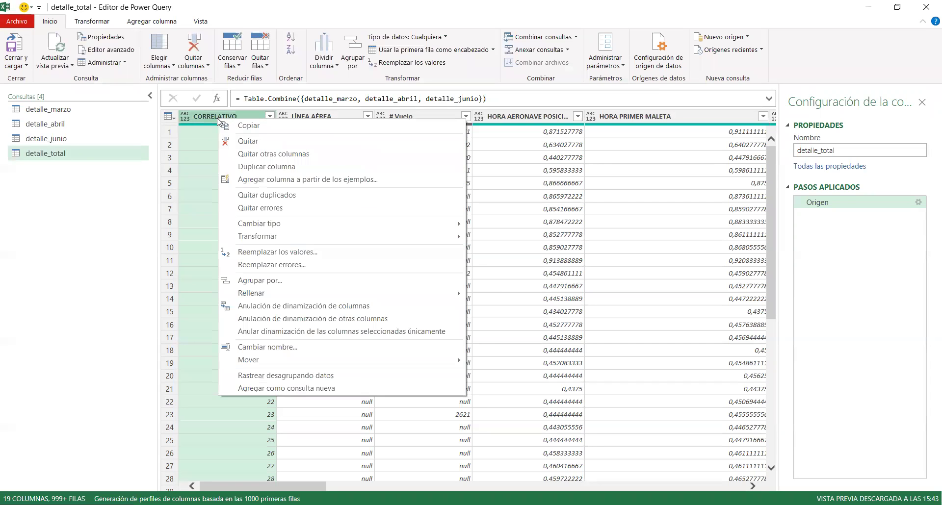
pyautogui.click(264, 143)
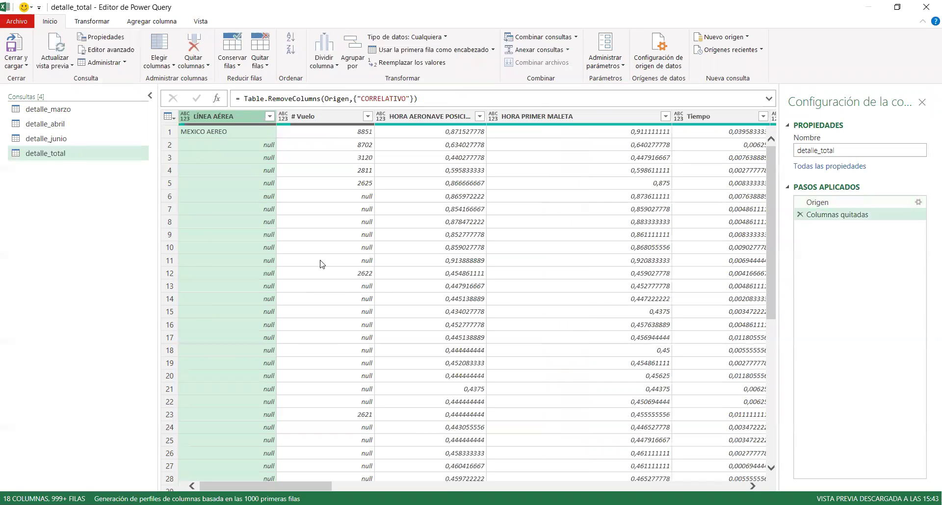
# Compare the detalle_total preview at the Origen and Columnas quitadas applied steps.
pyautogui.click(834, 203)
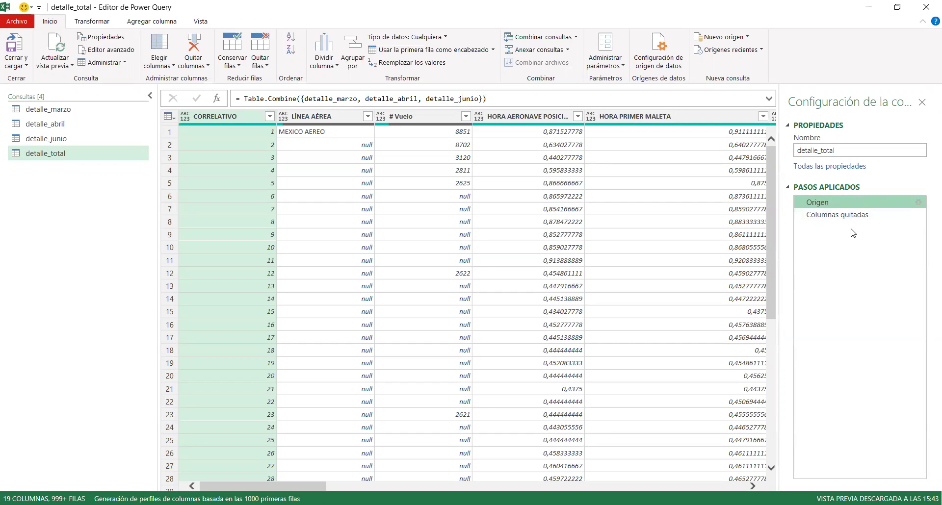
pyautogui.click(841, 217)
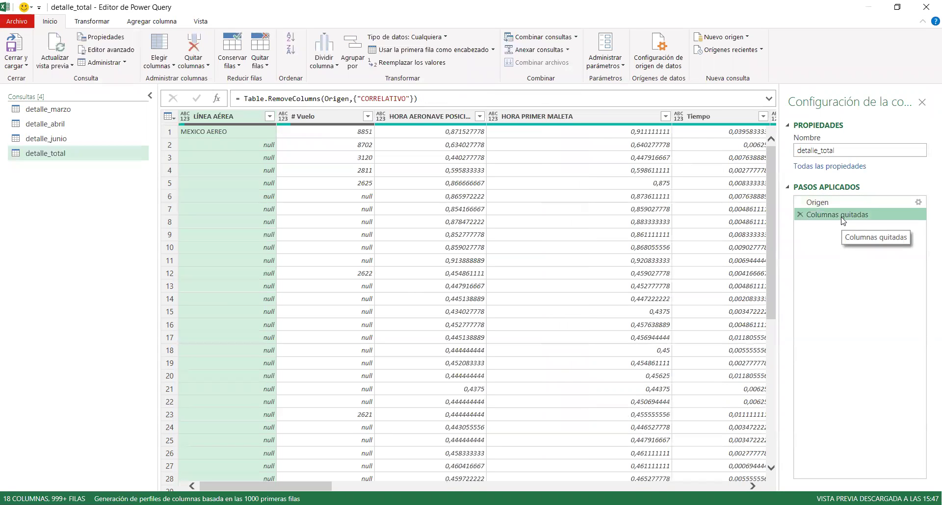
pyautogui.click(833, 202)
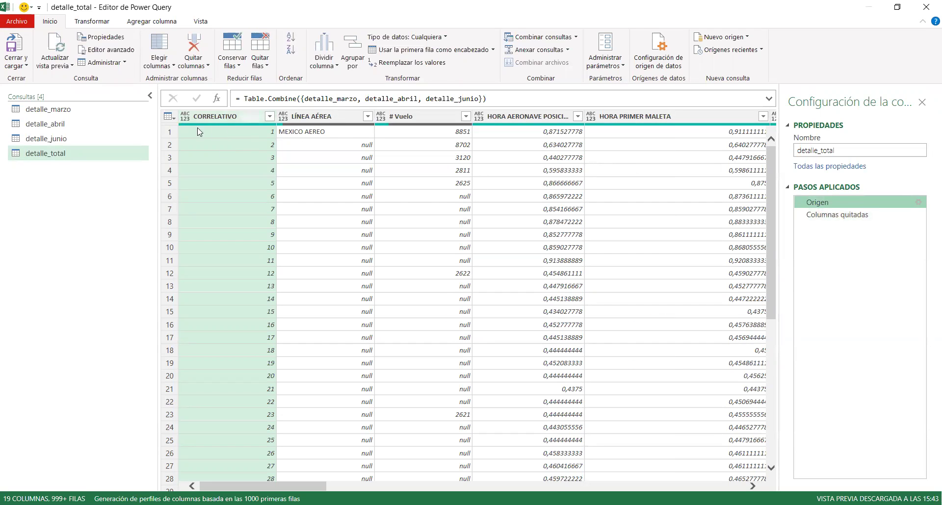
# Delete the Columnas quitadas step of detalle_total and remove the CORRELATIVO column again with Quitar columnas.
pyautogui.click(848, 219)
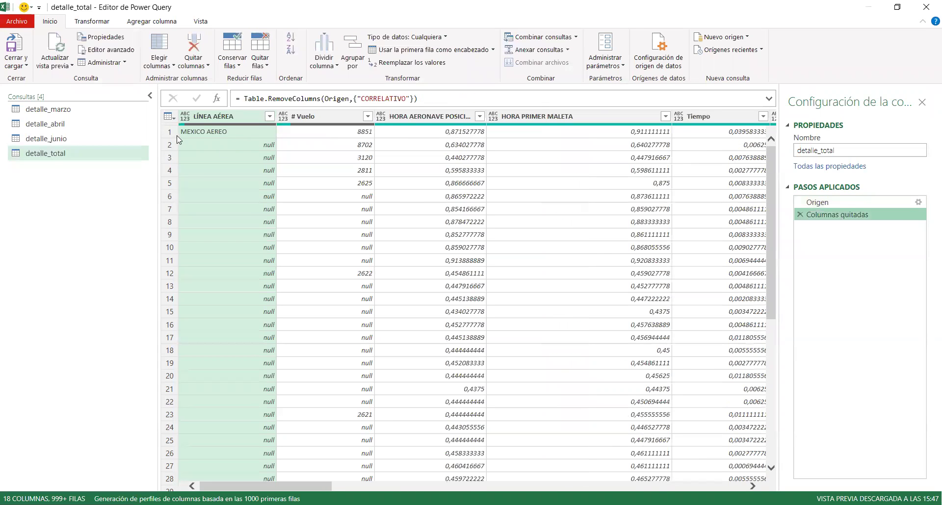
pyautogui.click(804, 203)
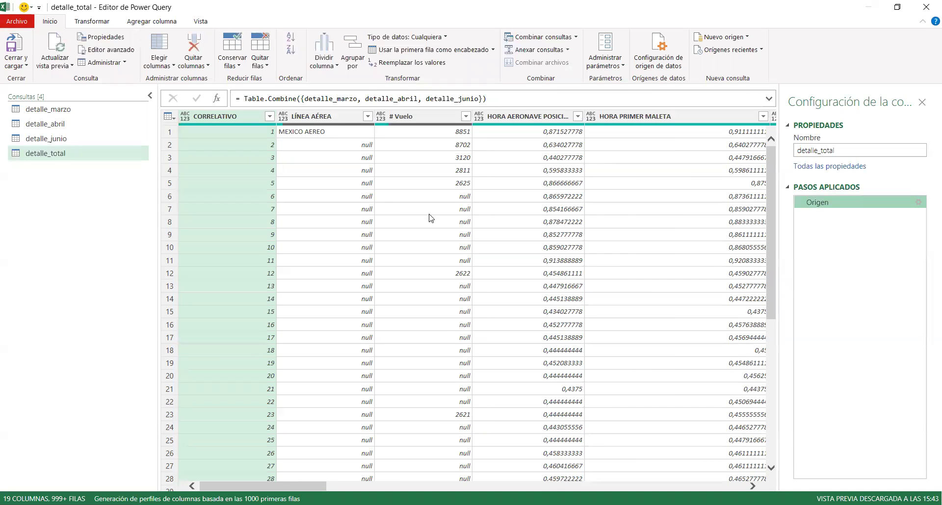
pyautogui.rightClick(222, 118)
pyautogui.click(205, 118)
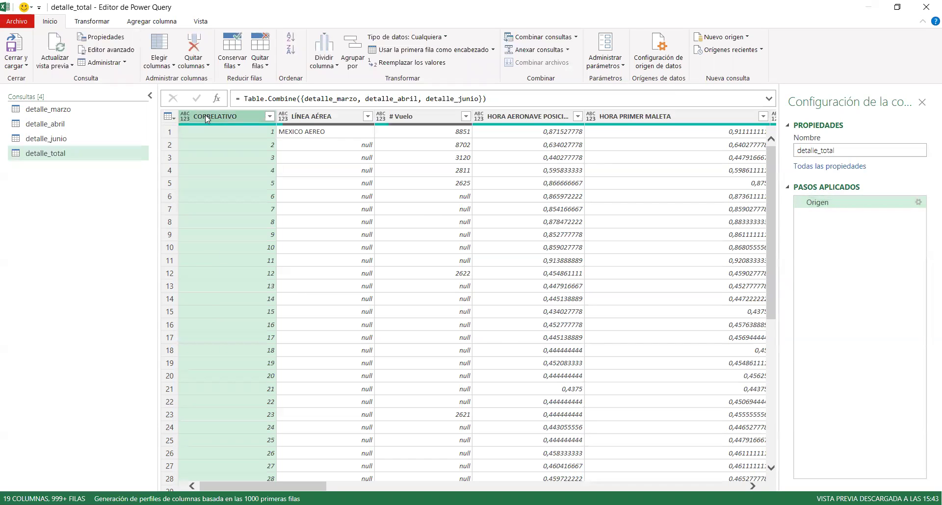
pyautogui.click(195, 69)
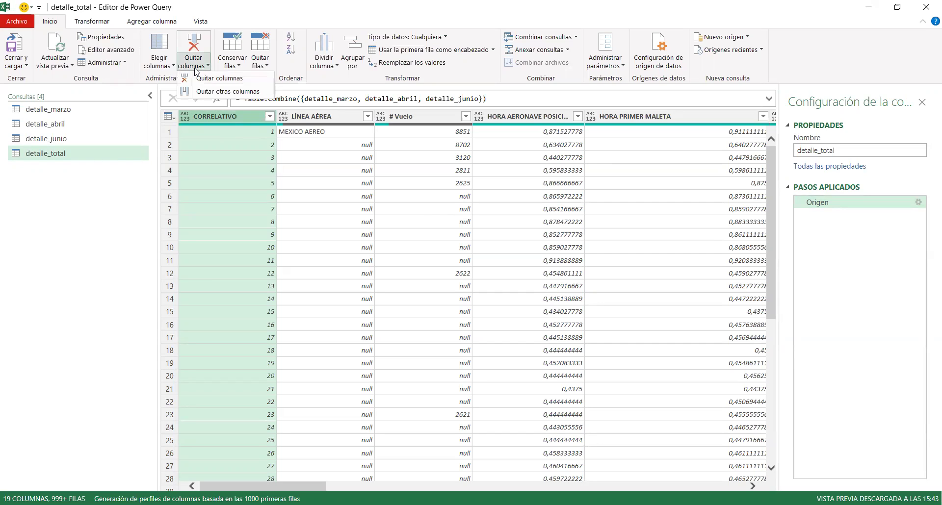
pyautogui.click(219, 78)
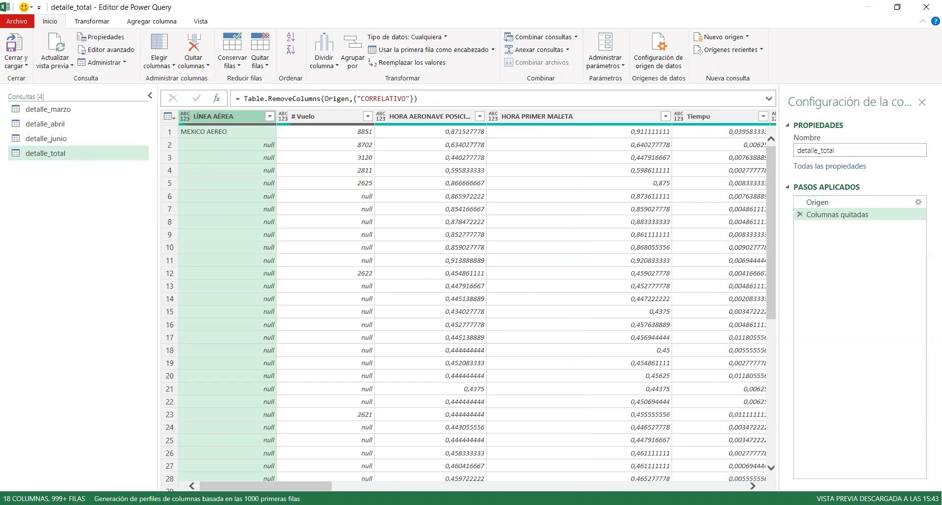
# Remove the Tiempo and Tiempo2 columns from the detalle_total query.
pyautogui.moveTo(314, 485); pyautogui.dragTo(402, 484)
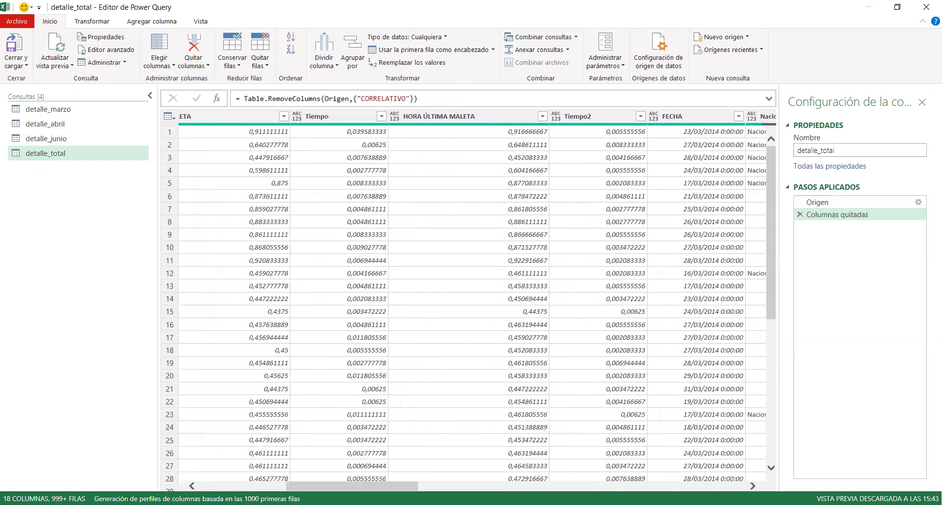
pyautogui.click(353, 119)
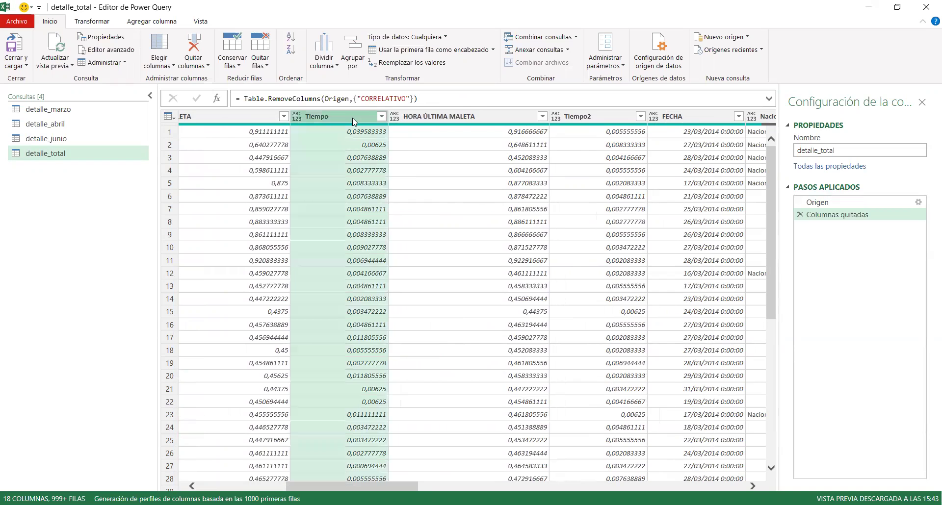
pyautogui.rightClick(353, 119)
pyautogui.click(388, 142)
pyautogui.click(497, 113)
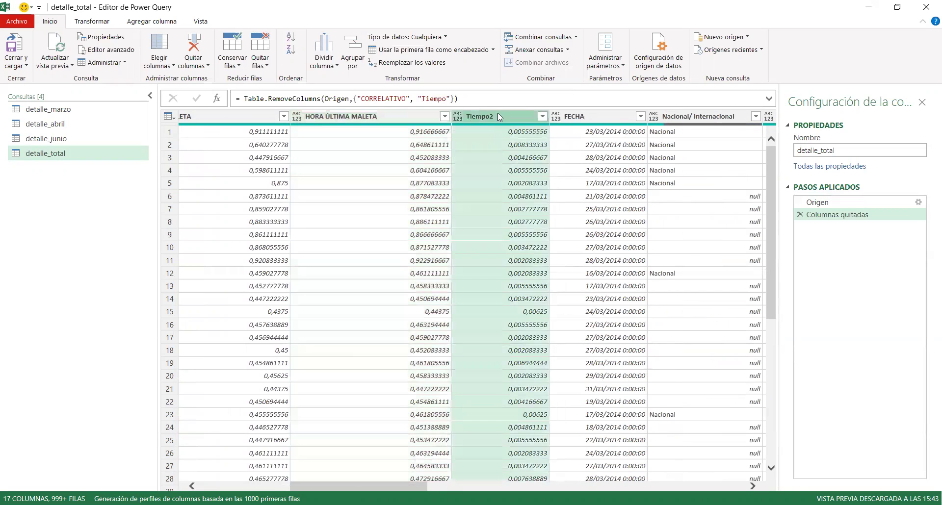
pyautogui.rightClick(497, 114)
pyautogui.click(540, 142)
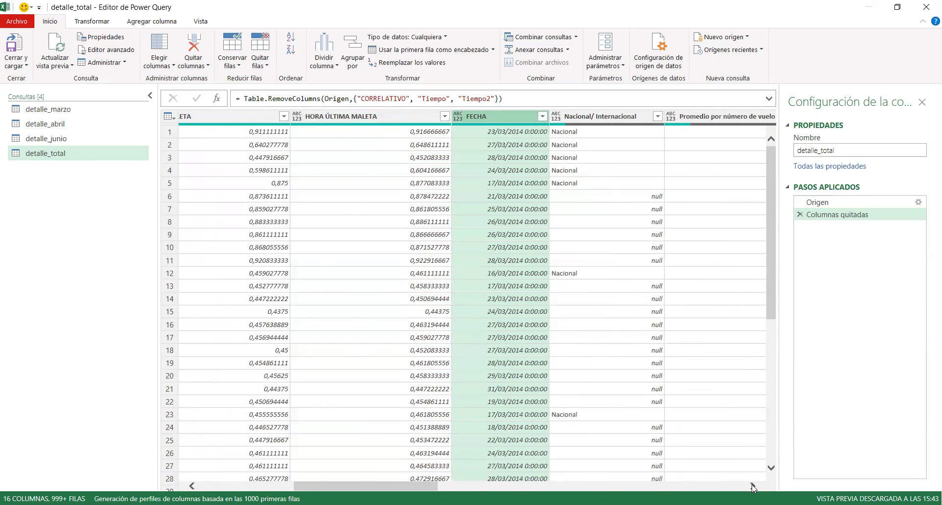
# Remove FECHA, both Promedio por número de vuelo columns and Tiempo promedio de todo el proceso por número de Vuelo together.
pyautogui.click(751, 484)
pyautogui.click(751, 485)
pyautogui.click(752, 485)
pyautogui.click(753, 485)
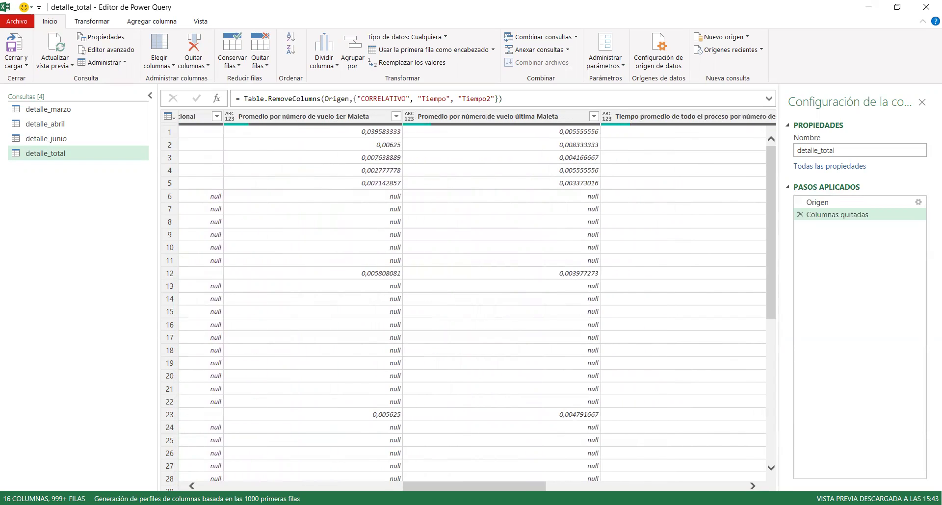
pyautogui.click(753, 486)
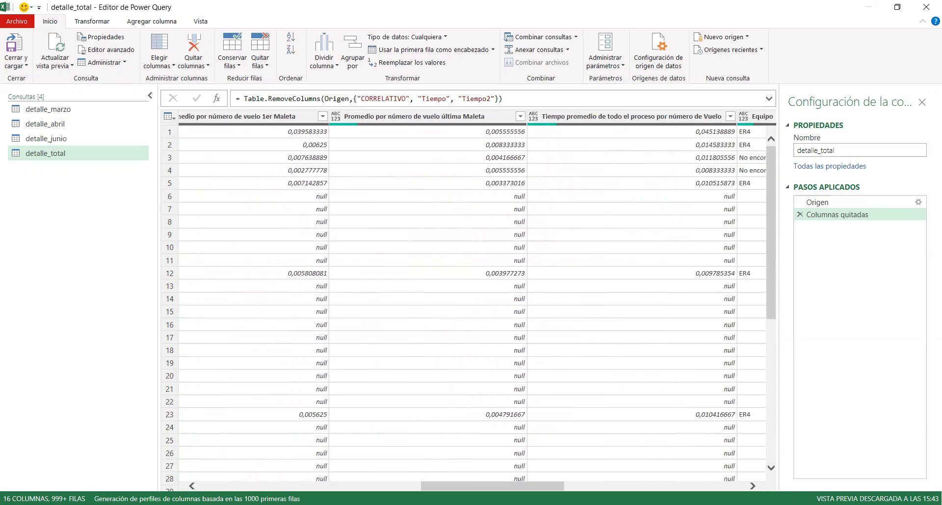
pyautogui.moveTo(505, 486); pyautogui.dragTo(495, 486)
pyautogui.click(295, 129)
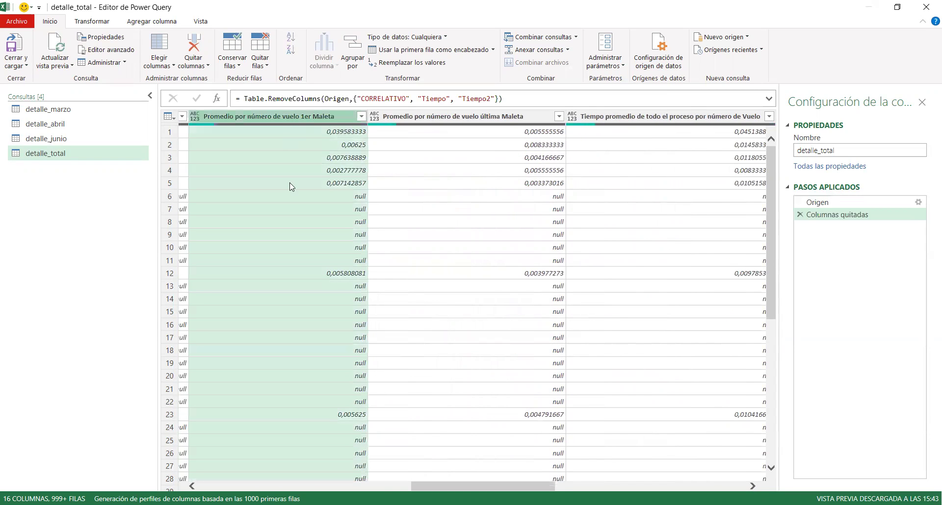
pyautogui.keyDown('ctrl'); pyautogui.click(414, 122); pyautogui.keyUp('ctrl')
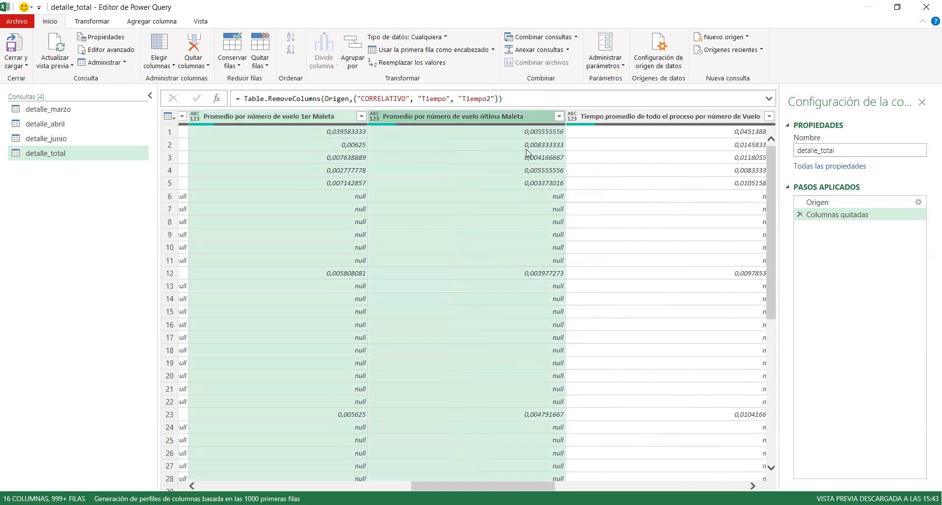
pyautogui.keyDown('ctrl'); pyautogui.click(612, 123); pyautogui.keyUp('ctrl')
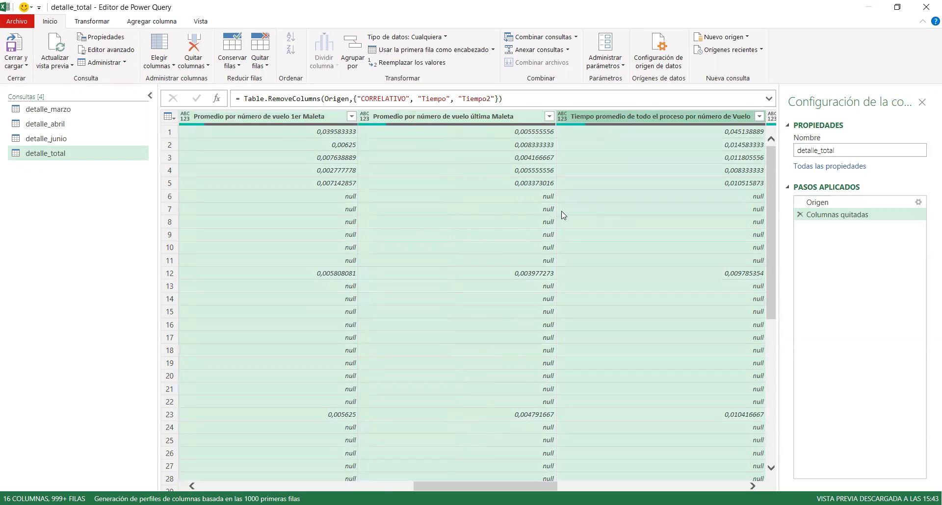
pyautogui.click(208, 72)
pyautogui.click(216, 88)
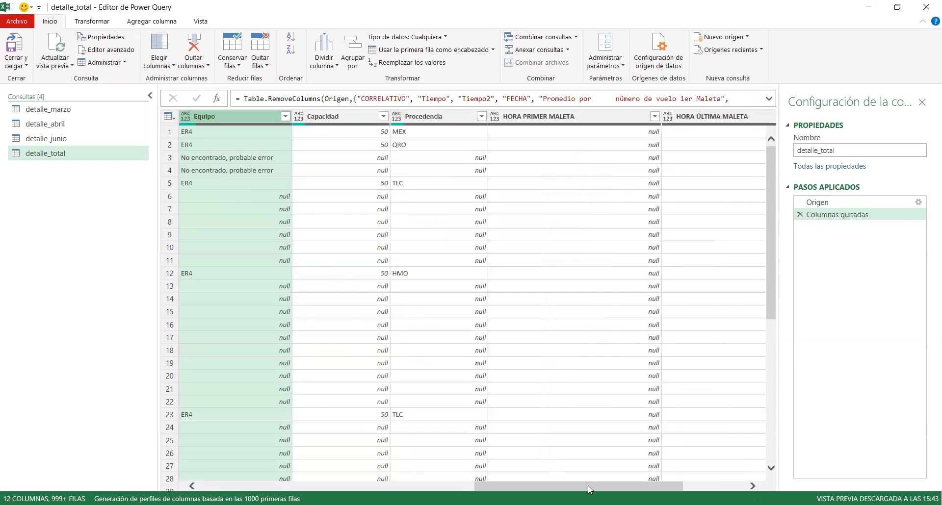
# Compare the columns of detalle_total at the Origen step with those left at Columnas quitadas.
pyautogui.moveTo(587, 486); pyautogui.dragTo(267, 457)
pyautogui.click(837, 203)
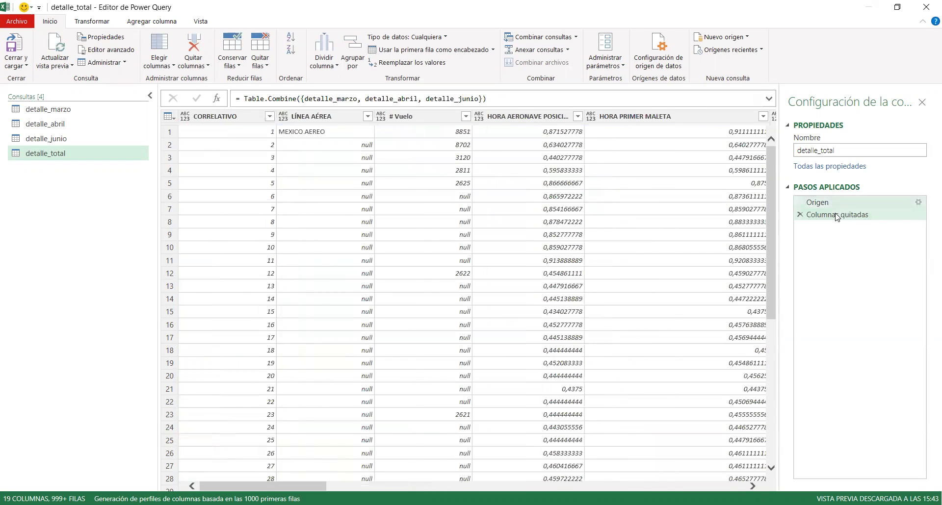
pyautogui.click(836, 215)
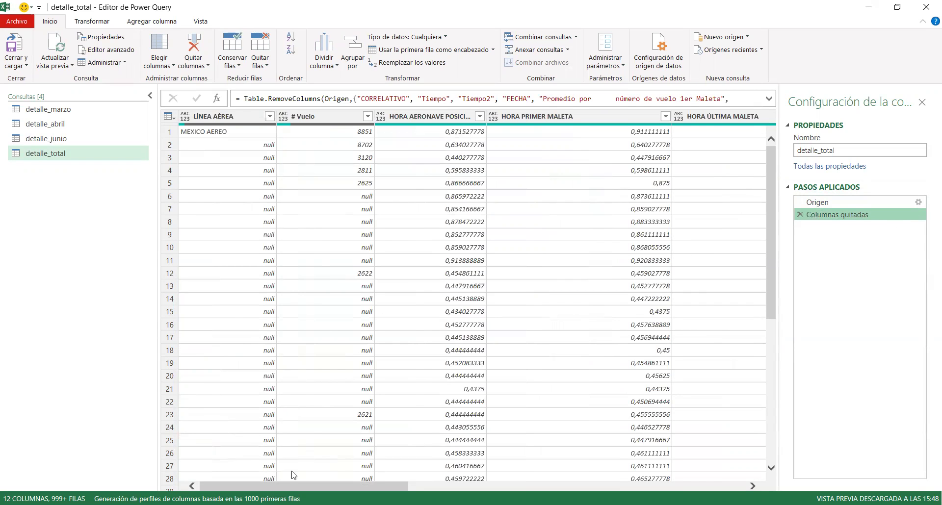
pyautogui.moveTo(274, 485); pyautogui.dragTo(373, 485)
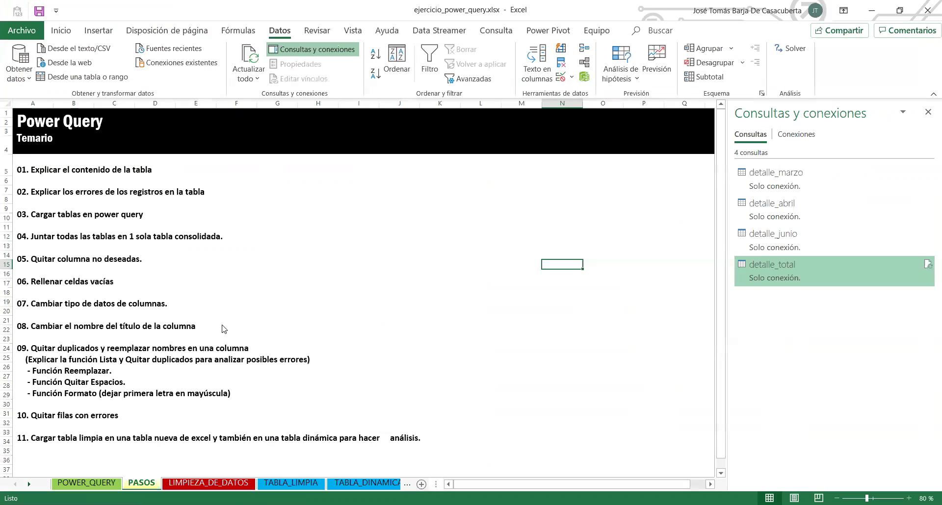
# Return to the workbook and highlight item 06, Rellenar celdas vacías, in the PASOS outline.
pyautogui.click(227, 301)
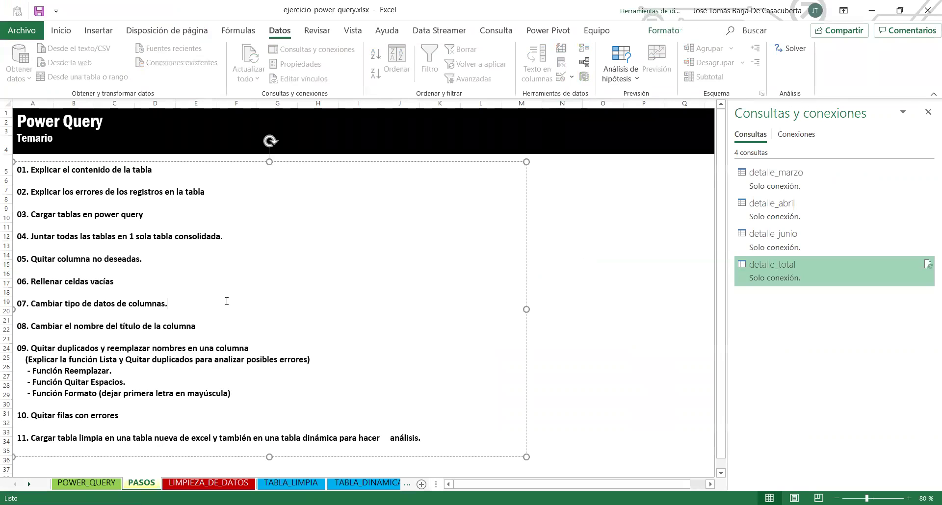
pyautogui.click(514, 272)
pyautogui.moveTo(113, 283); pyautogui.dragTo(6, 282)
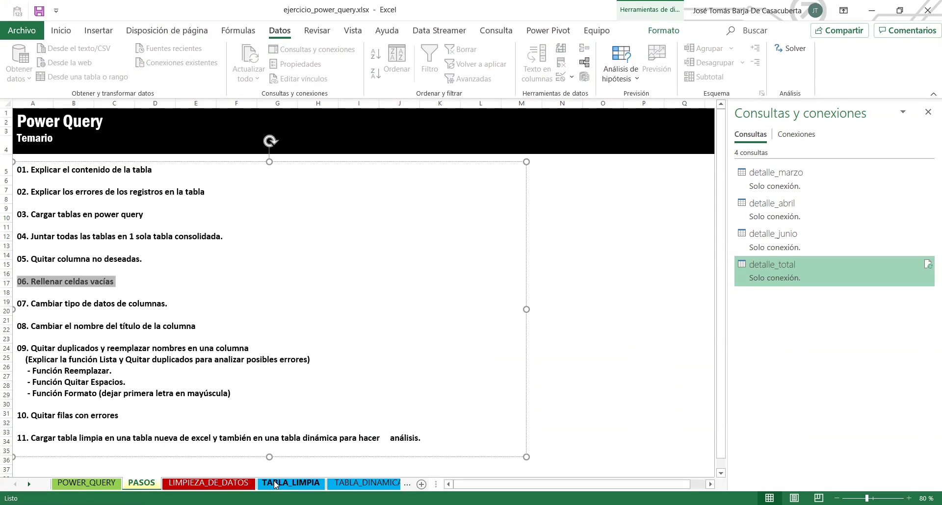
# Examine the blank airline and flight-number cells of the Marzo table on the LIMPIEZA_DE_DATOS sheet.
pyautogui.click(290, 483)
pyautogui.click(209, 483)
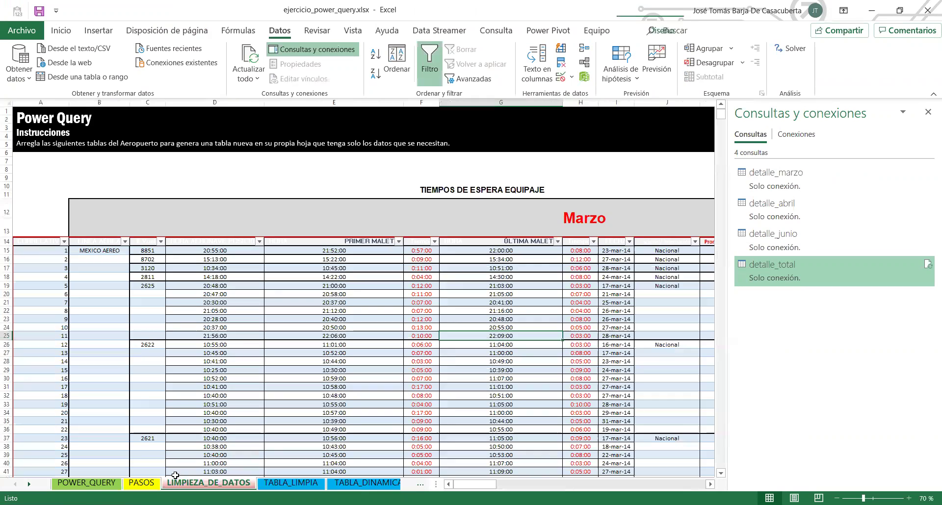
pyautogui.click(110, 252)
pyautogui.click(103, 285)
pyautogui.click(100, 259)
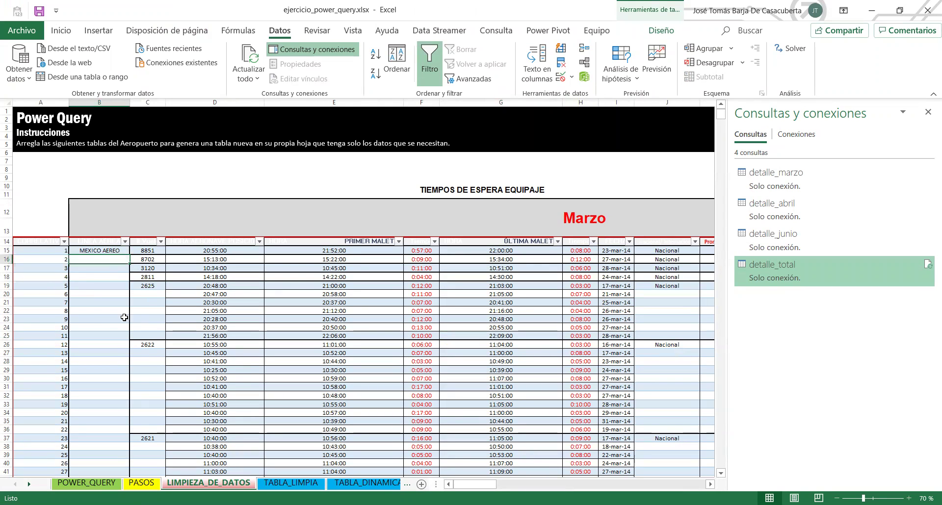
pyautogui.moveTo(105, 260); pyautogui.dragTo(84, 453)
pyautogui.click(144, 304)
pyautogui.moveTo(141, 295); pyautogui.dragTo(140, 330)
pyautogui.click(147, 302)
pyautogui.moveTo(93, 259); pyautogui.dragTo(85, 456)
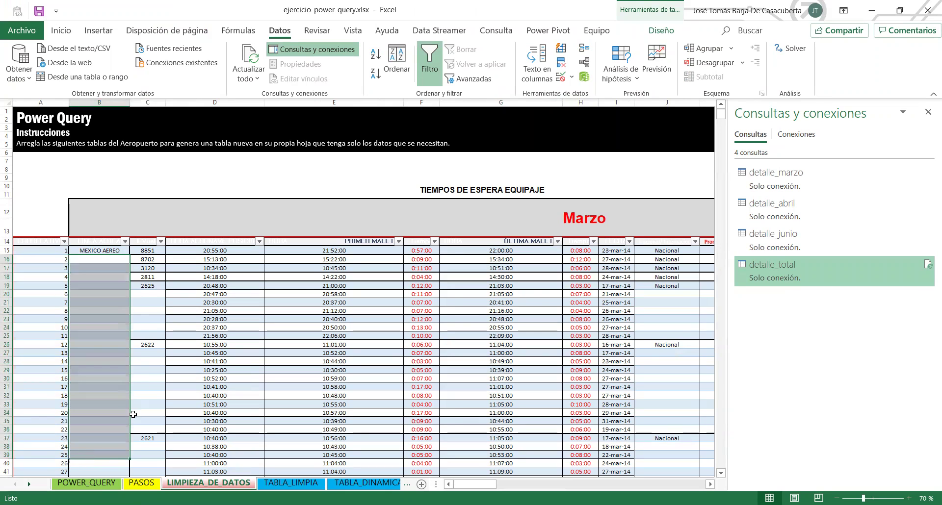
pyautogui.click(145, 294)
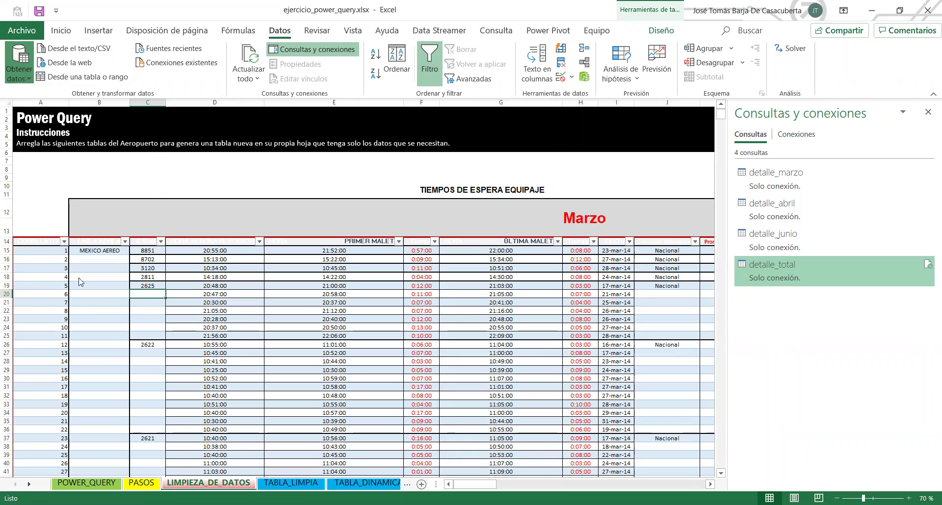
# Launch the Power Query editor, open detalle_total and inspect its LÍNEA AÉREA column down to row 51.
pyautogui.click(19, 63)
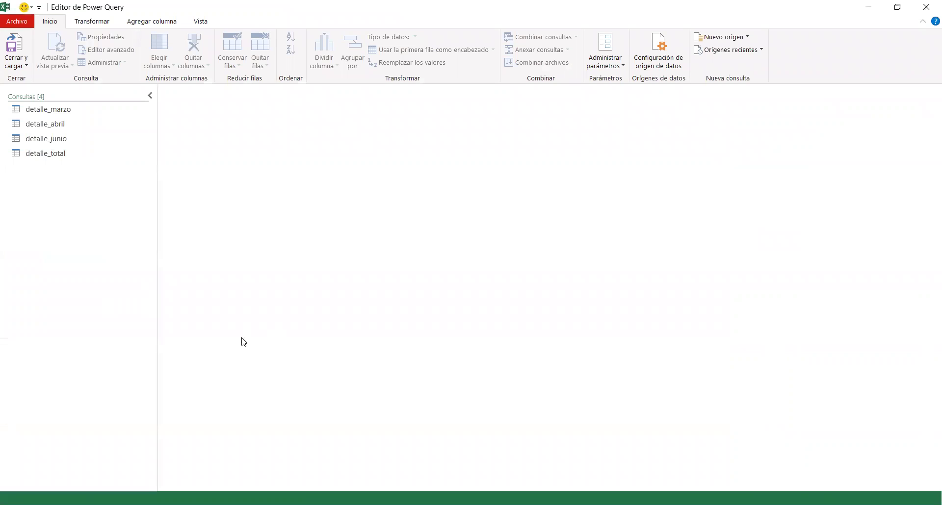
pyautogui.click(48, 155)
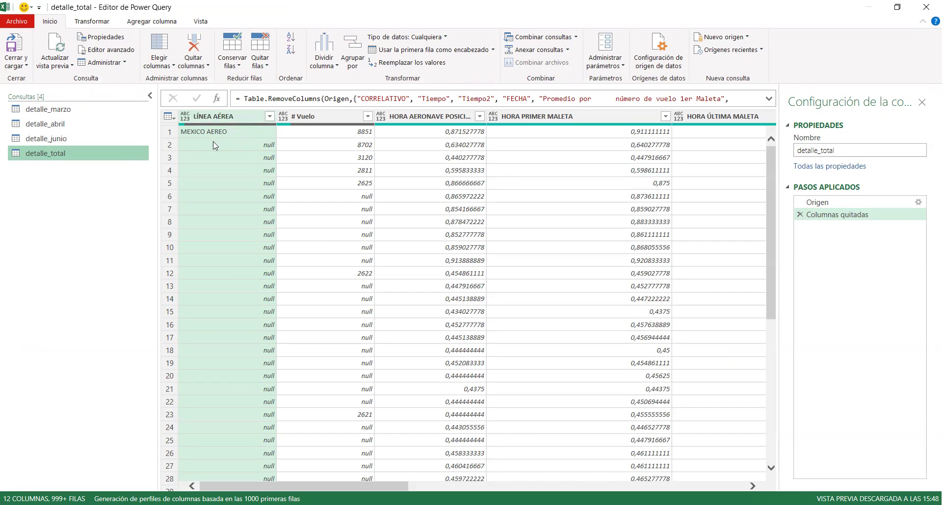
pyautogui.click(196, 134)
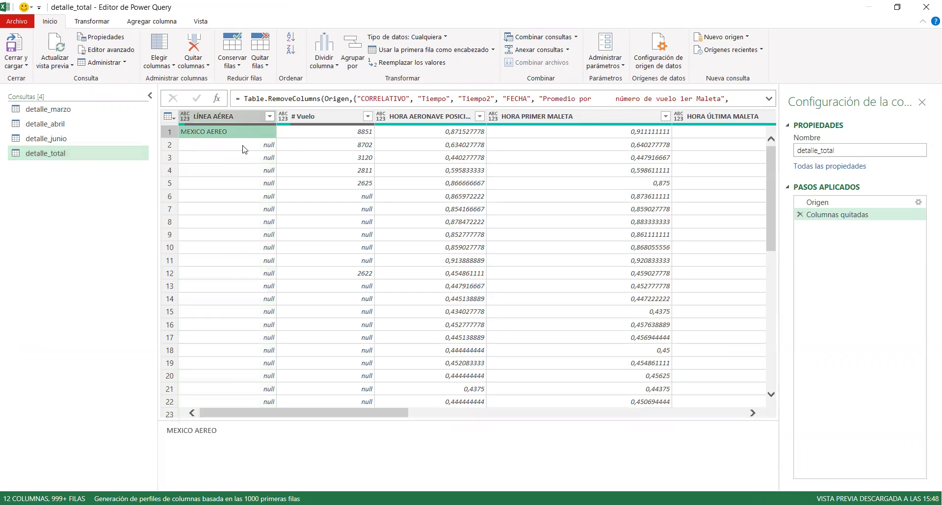
pyautogui.scroll(-3, 247, 154)
pyautogui.scroll(3, 259, 154)
pyautogui.scroll(-4, 267, 181)
pyautogui.scroll(-10, 274, 195)
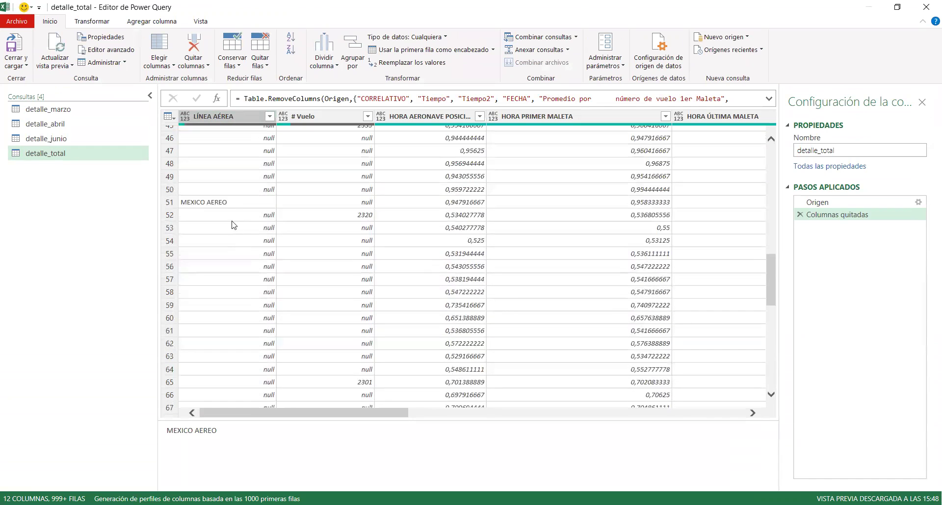
pyautogui.click(229, 205)
pyautogui.scroll(15, 261, 253)
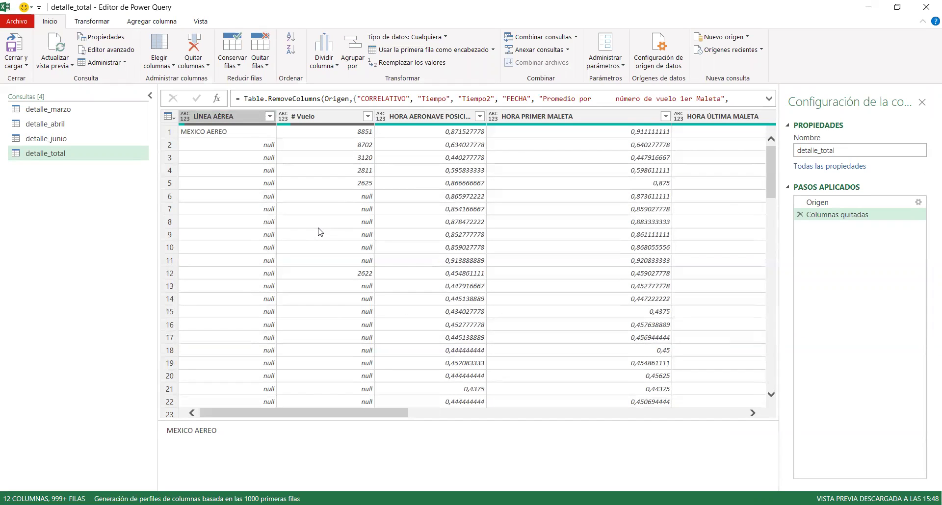
# Fill the null cells of the LÍNEA AÉREA column downward with the airline name above them.
pyautogui.click(211, 118)
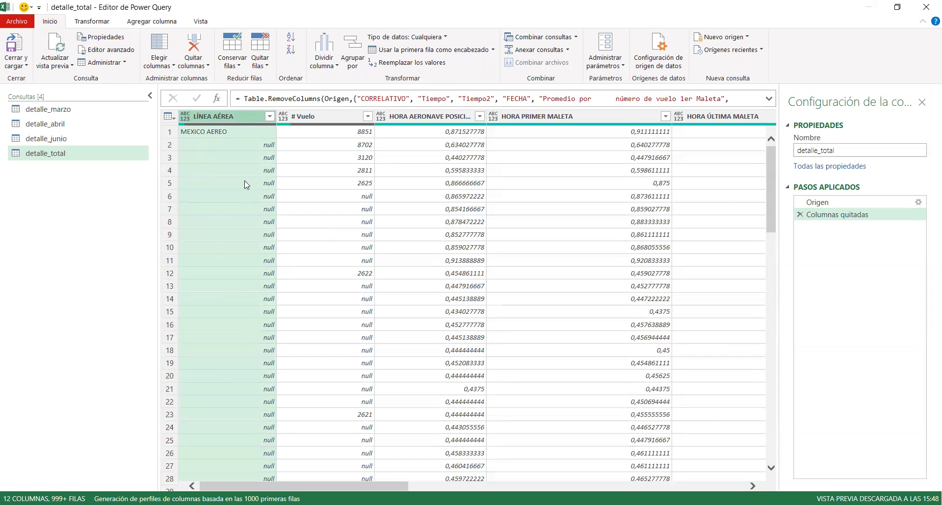
pyautogui.click(256, 146)
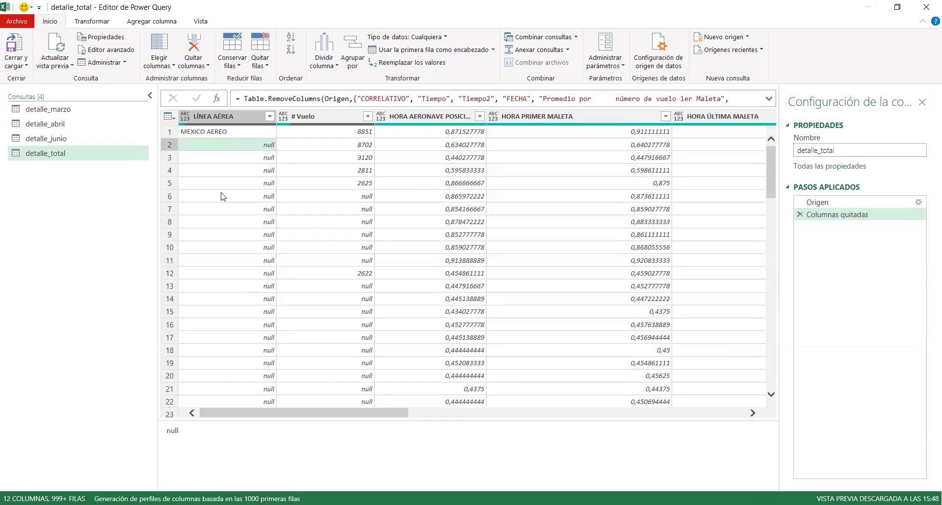
pyautogui.click(227, 120)
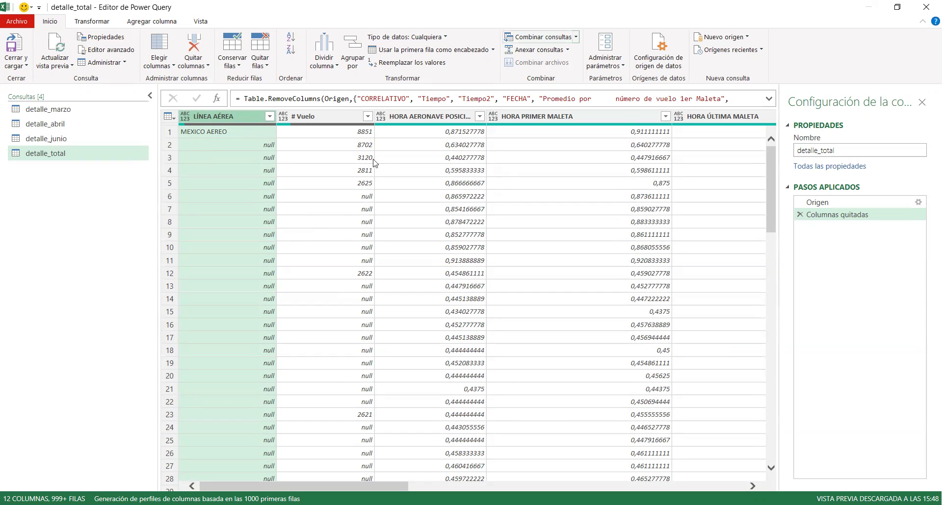
pyautogui.click(88, 22)
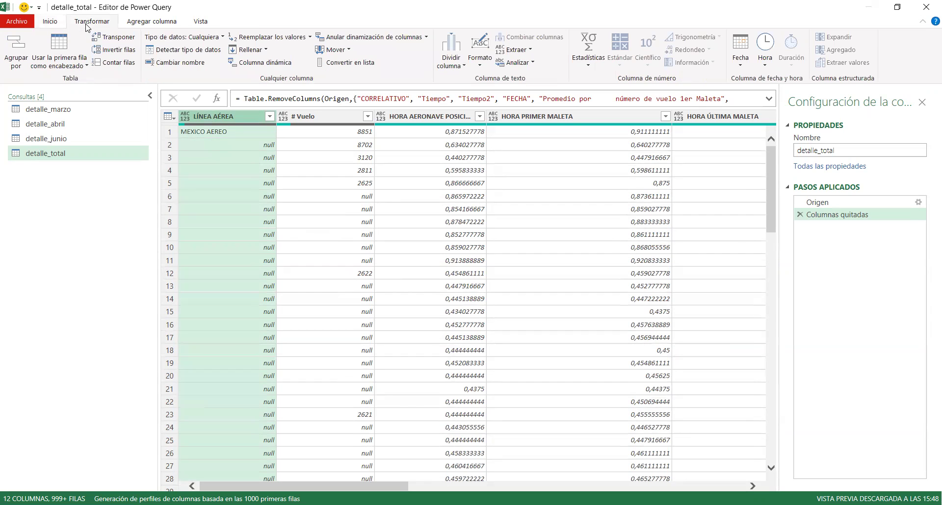
pyautogui.click(266, 50)
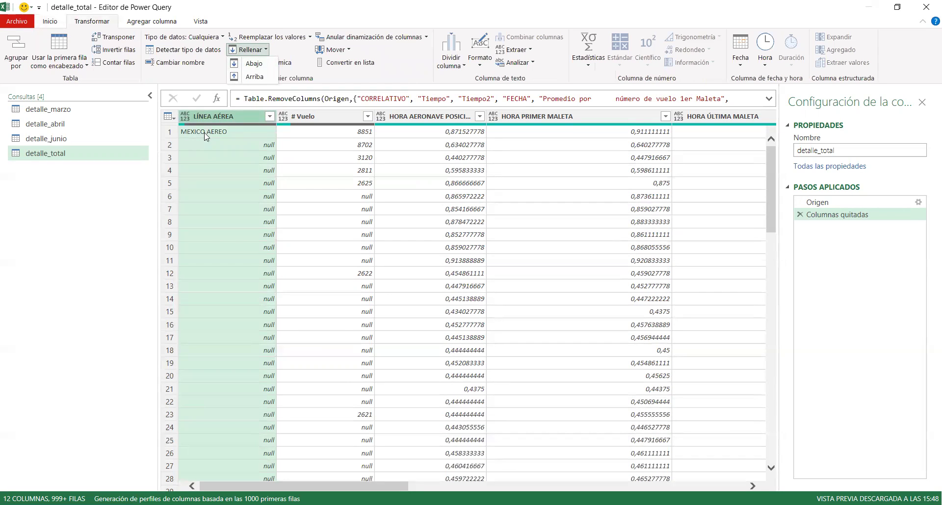
pyautogui.click(256, 66)
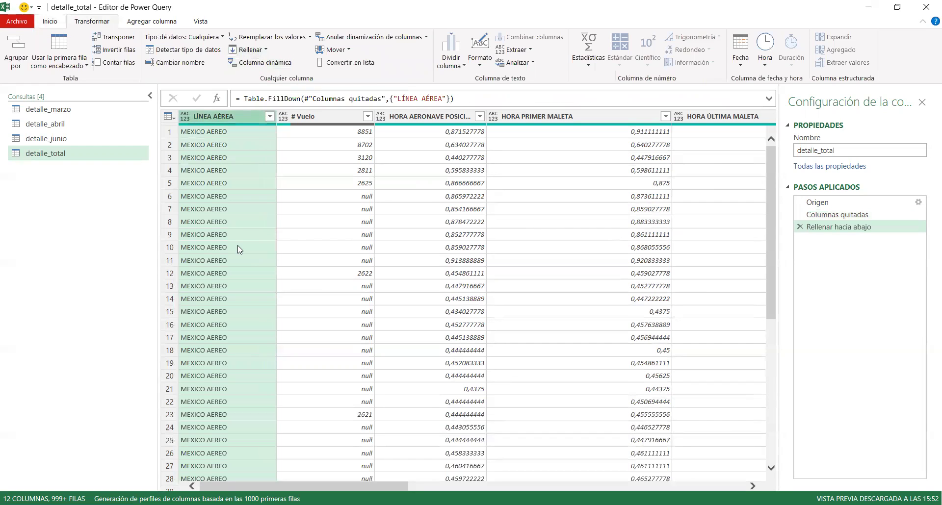
# Check the filled LÍNEA AÉREA column down its rows and load its complete list of distinct airline names without filtering.
pyautogui.scroll(-20, 238, 249)
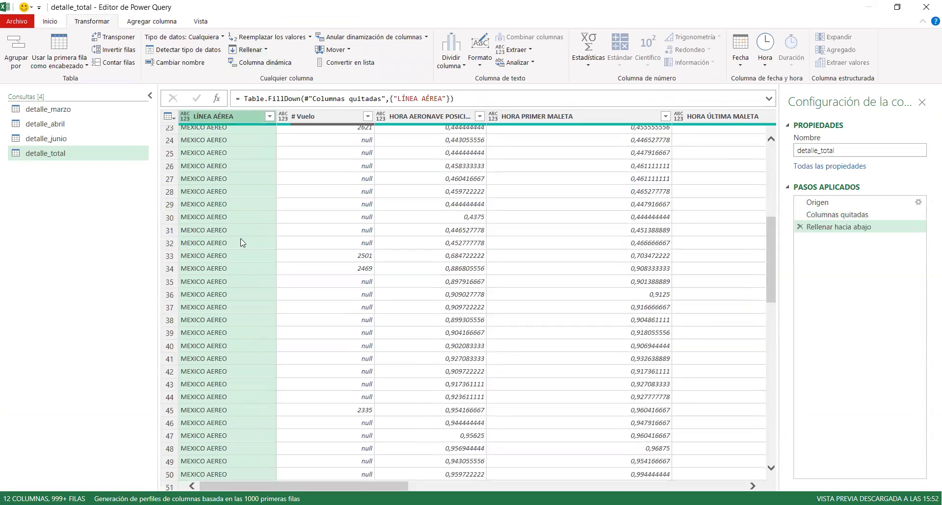
pyautogui.scroll(-20, 240, 222)
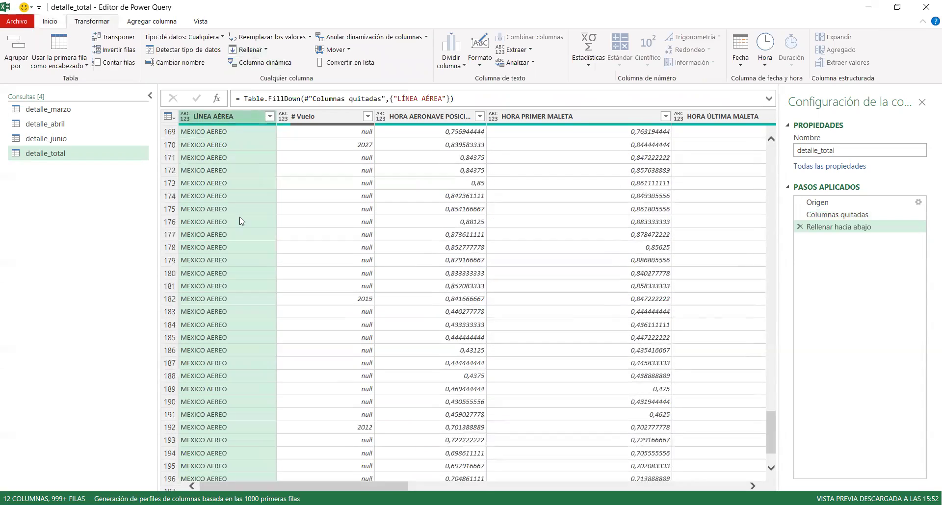
pyautogui.scroll(-20, 776, 435)
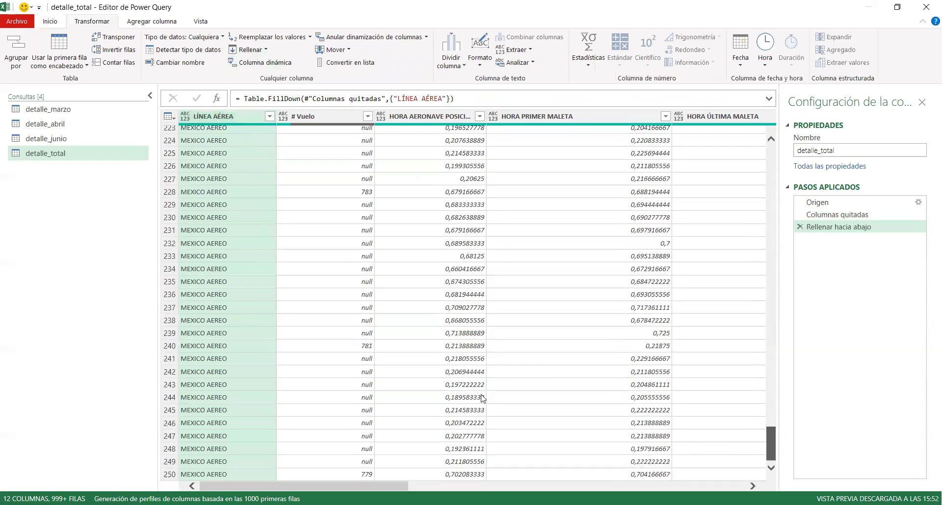
pyautogui.click(268, 117)
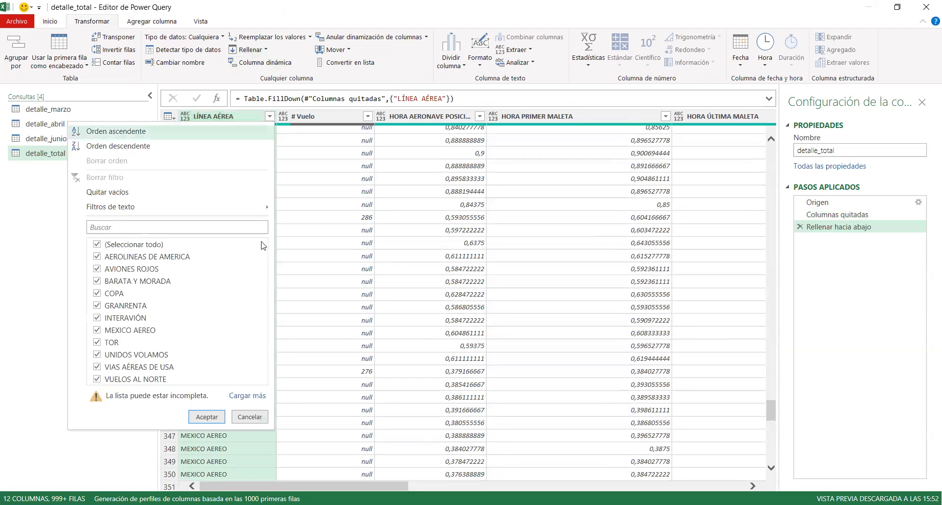
pyautogui.click(248, 392)
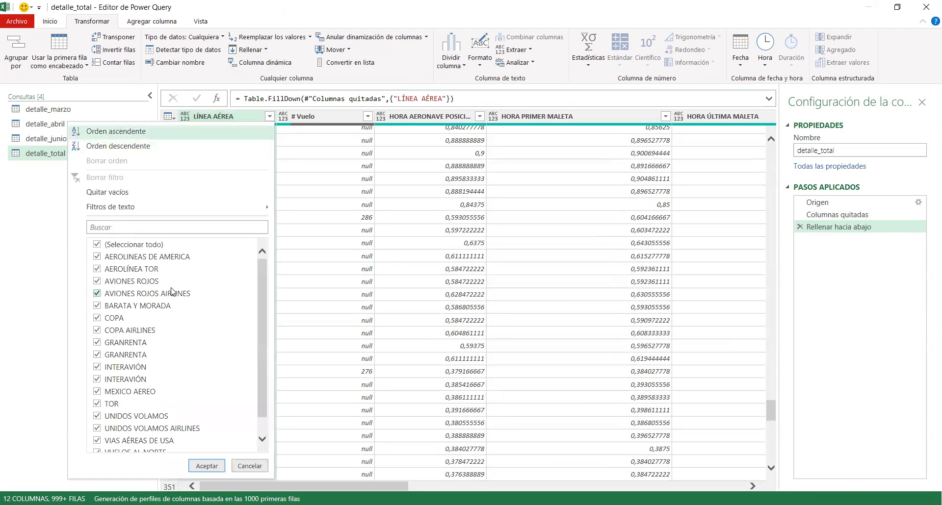
pyautogui.scroll(-1, 174, 299)
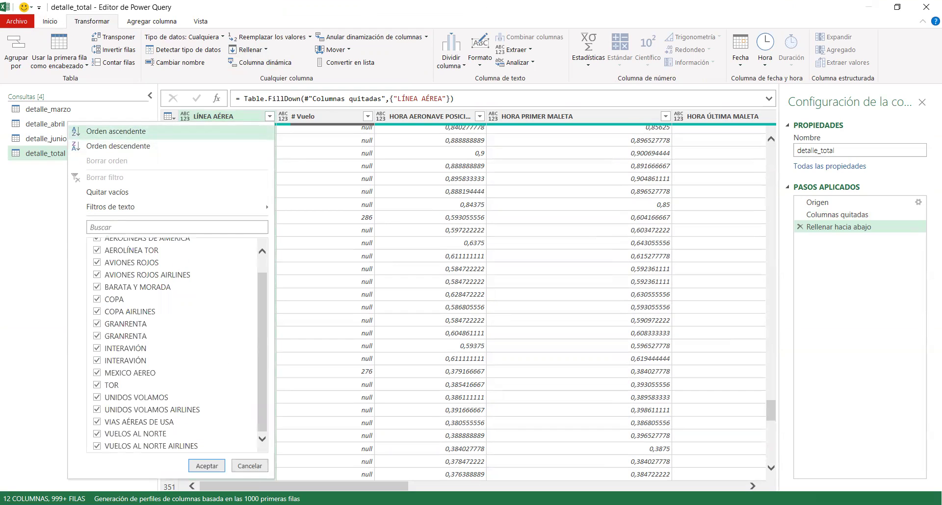
pyautogui.click(250, 466)
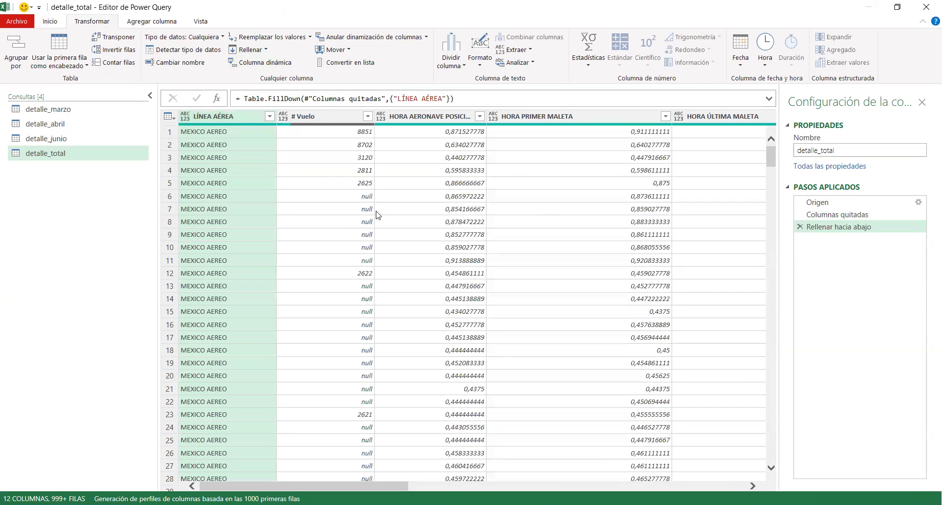
# Fill the null cells of the # Vuelo column downward with the flight number above them.
pyautogui.click(327, 115)
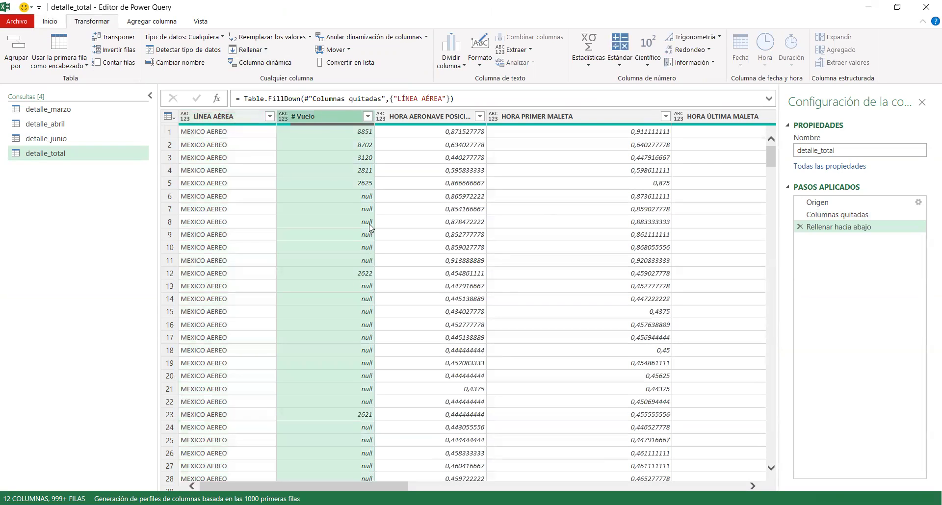
pyautogui.click(265, 51)
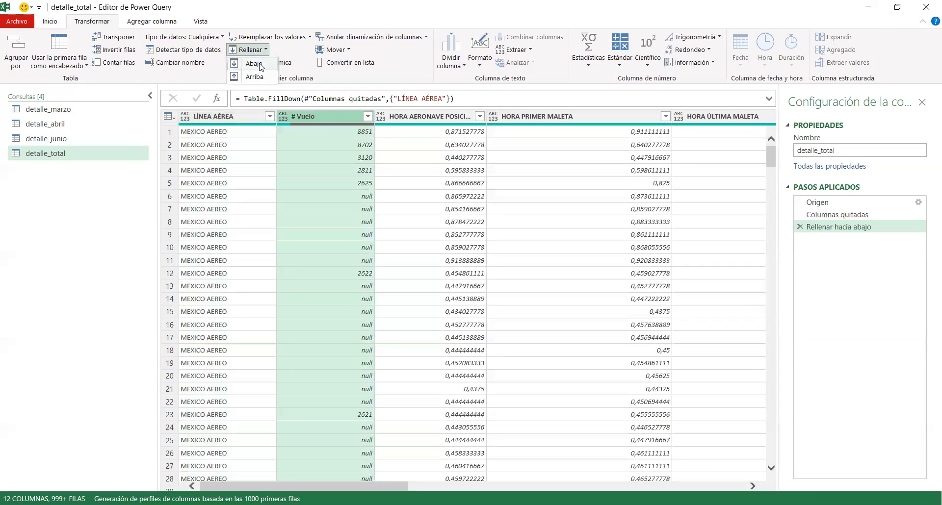
pyautogui.click(260, 65)
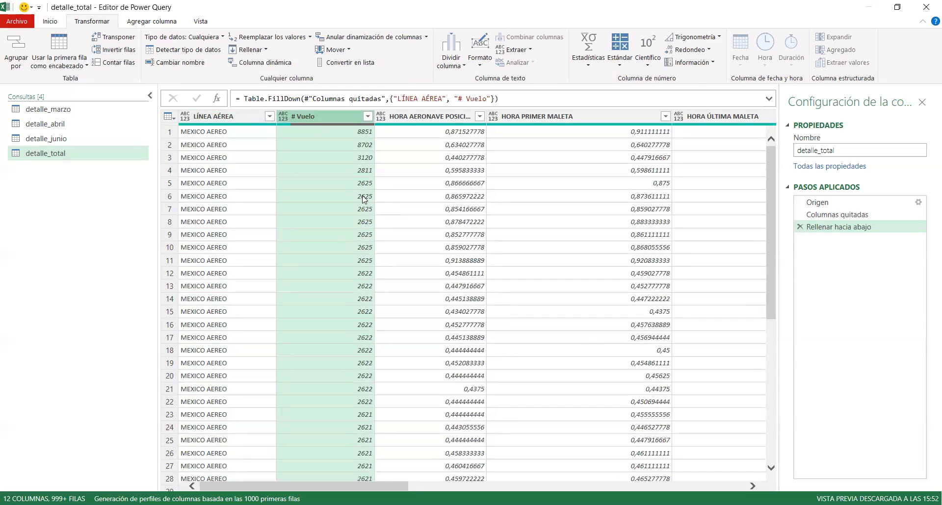
# Compare the # Vuelo cells in rows 6 to 12 between the applied steps Columnas quitadas and Rellenar hacia abajo.
pyautogui.click(861, 217)
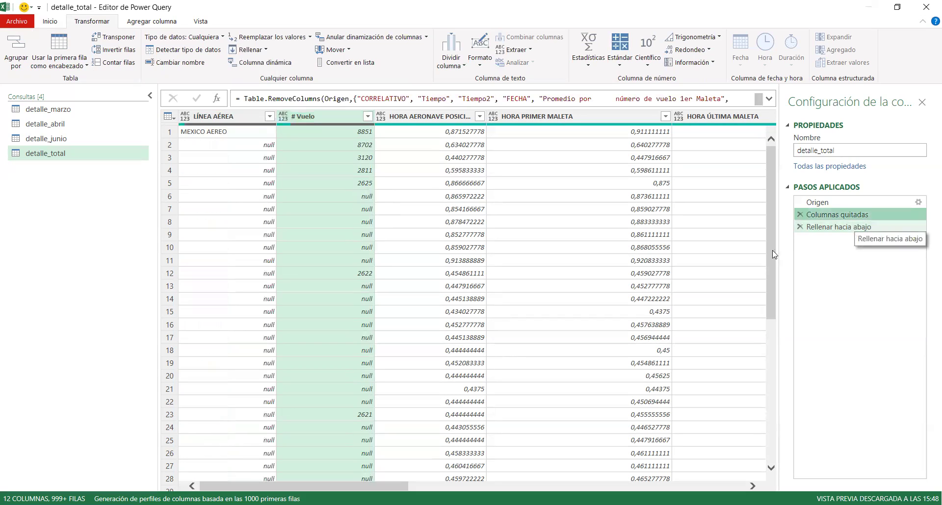
pyautogui.click(829, 229)
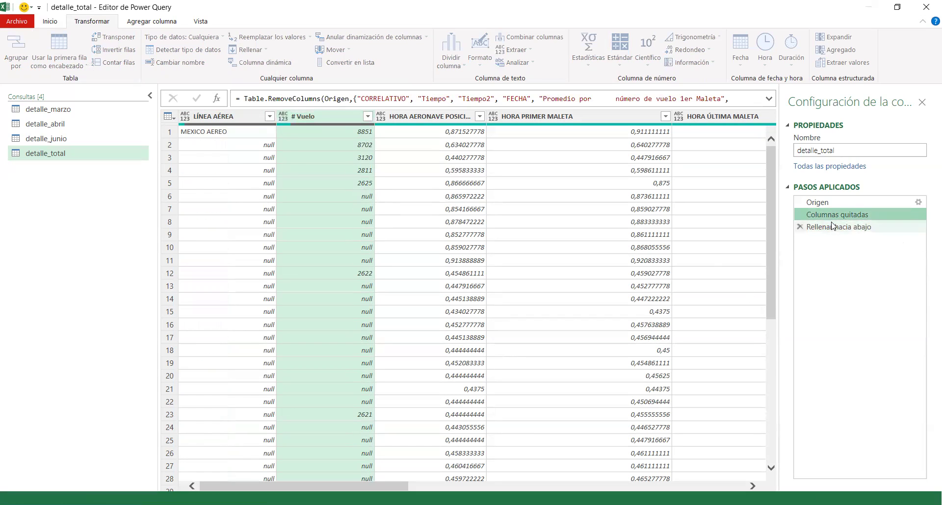
pyautogui.click(828, 224)
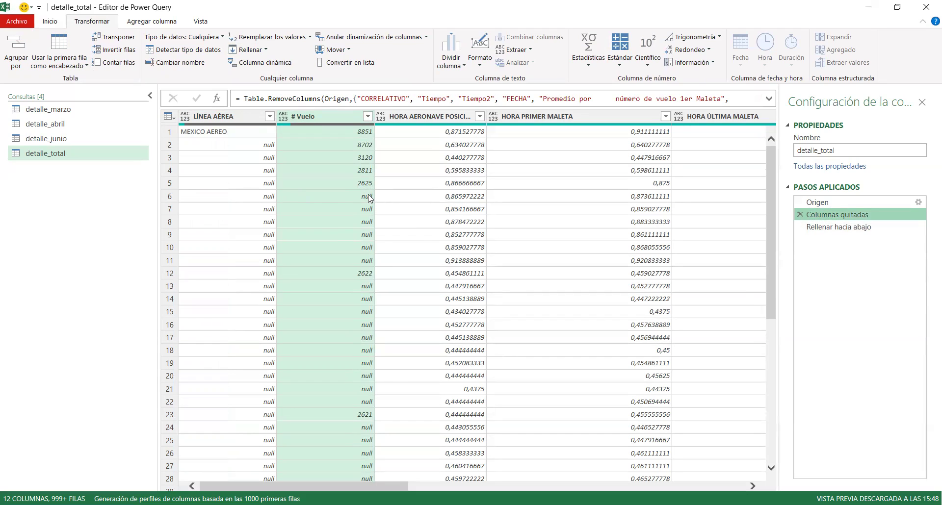
pyautogui.moveTo(369, 197); pyautogui.dragTo(365, 290)
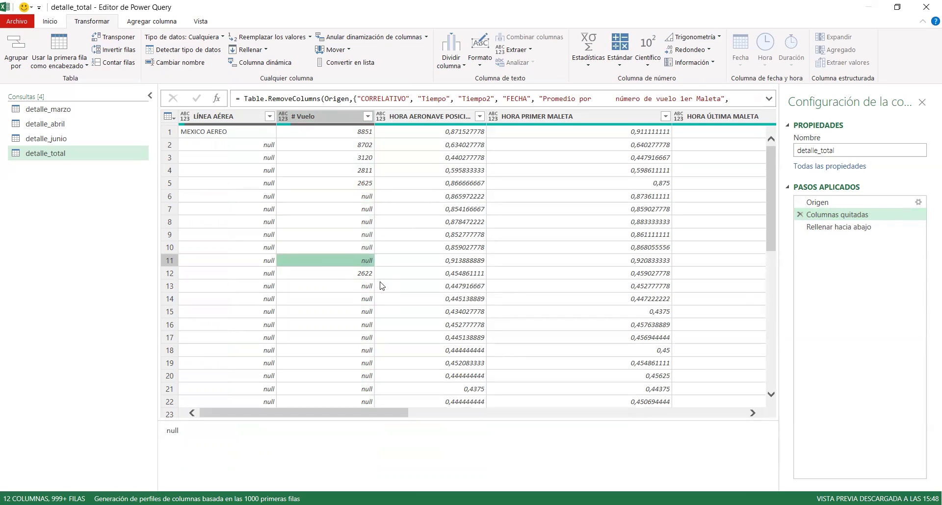
pyautogui.click(364, 274)
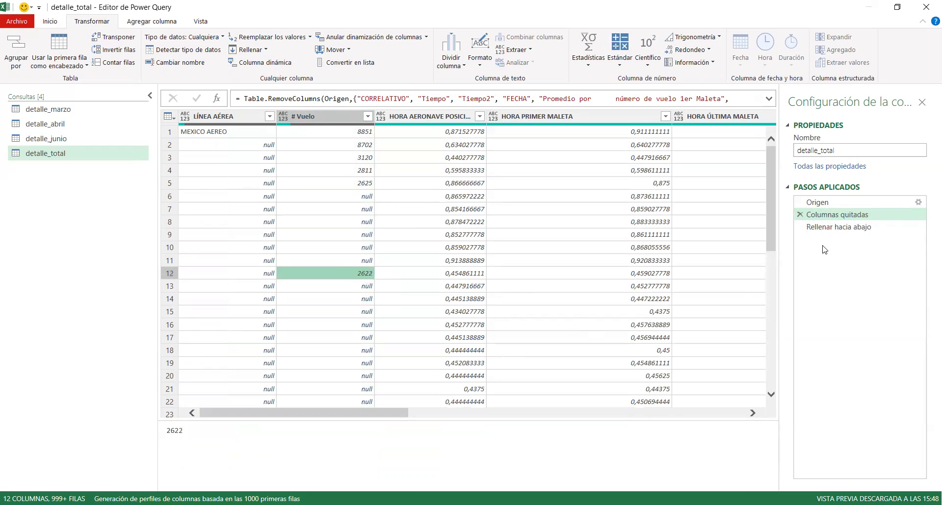
pyautogui.click(837, 227)
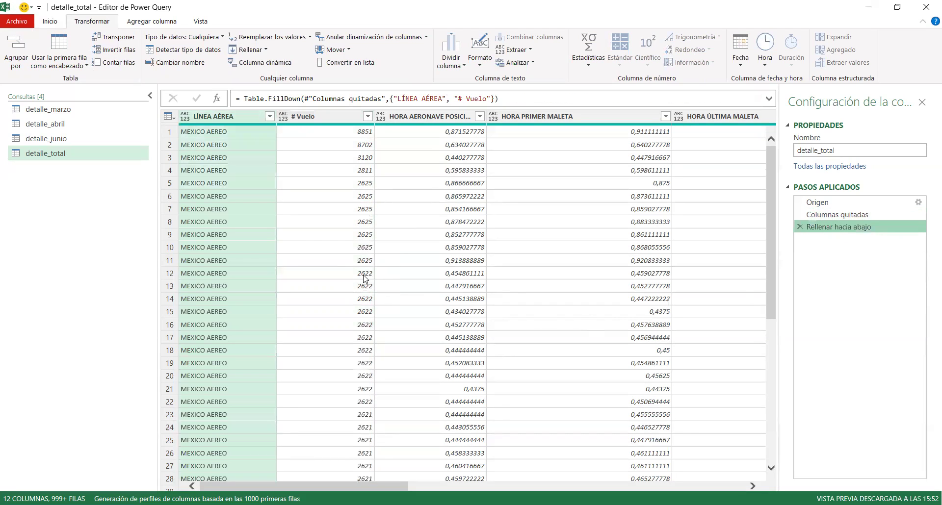
# Inspect the # Vuelo cells from row 12 to row 23 in the Columnas quitadas step and return to Rellenar hacia abajo.
pyautogui.click(832, 217)
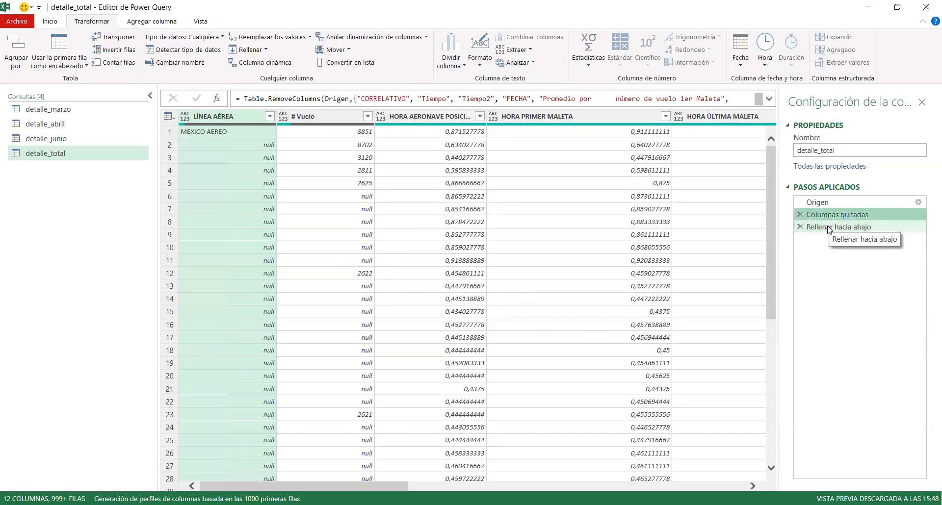
pyautogui.click(366, 278)
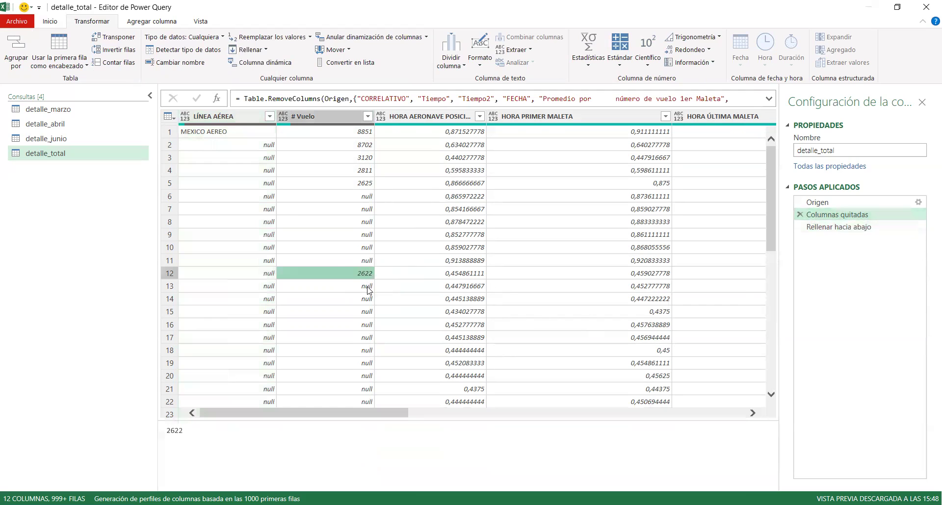
pyautogui.click(365, 287)
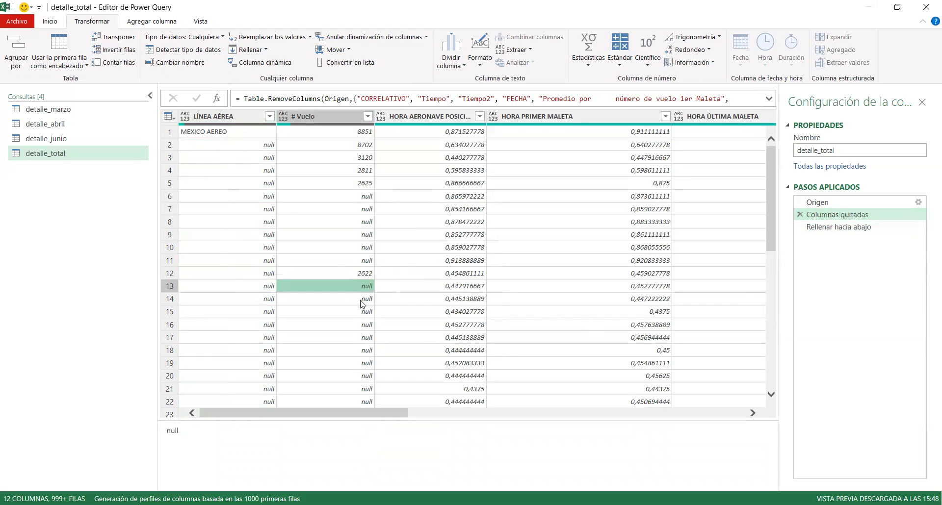
pyautogui.click(363, 300)
pyautogui.scroll(-3, 363, 337)
pyautogui.click(367, 289)
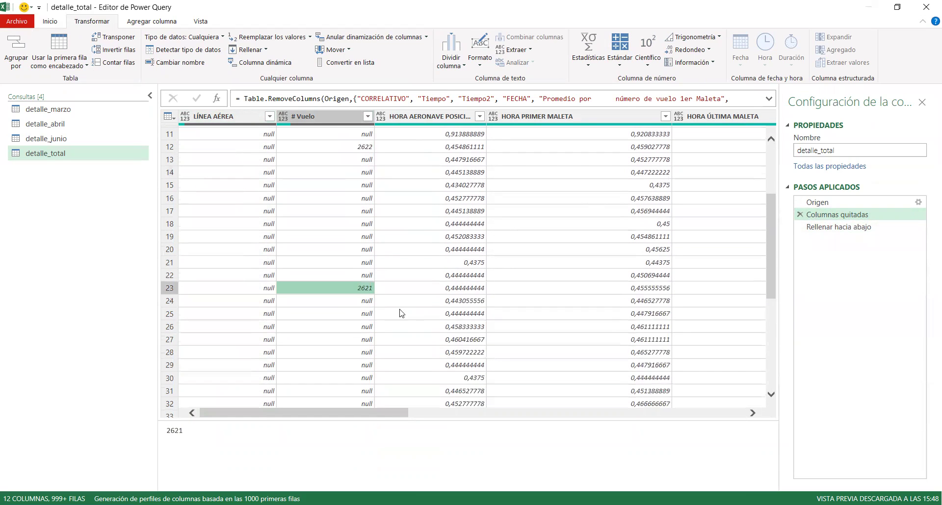
pyautogui.click(846, 228)
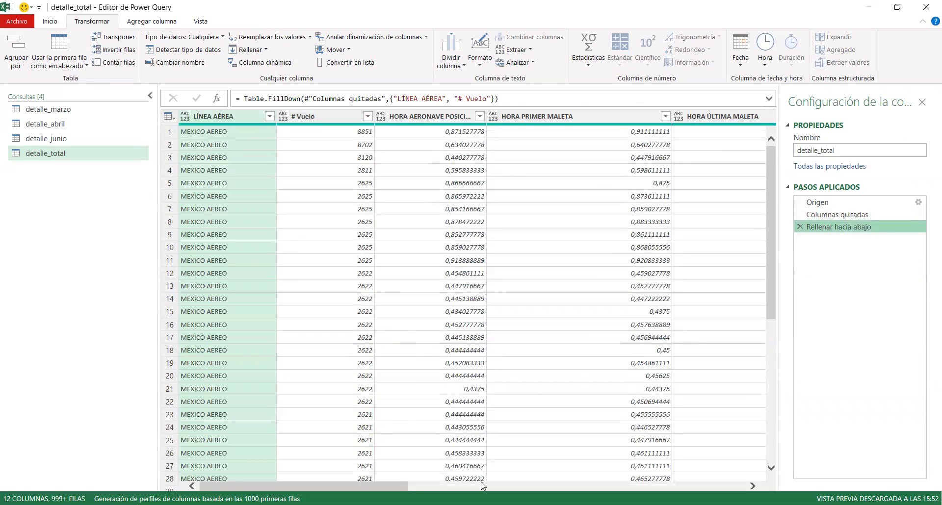
# Fill the null cells of the Nacional/ Internacional and Equipo columns downward with the values above them.
pyautogui.moveTo(378, 485); pyautogui.dragTo(573, 484)
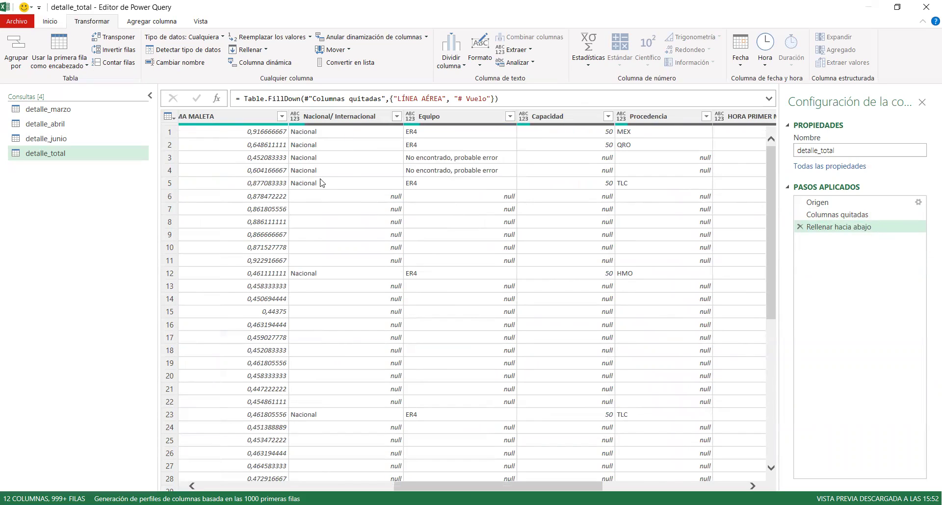
pyautogui.click(351, 117)
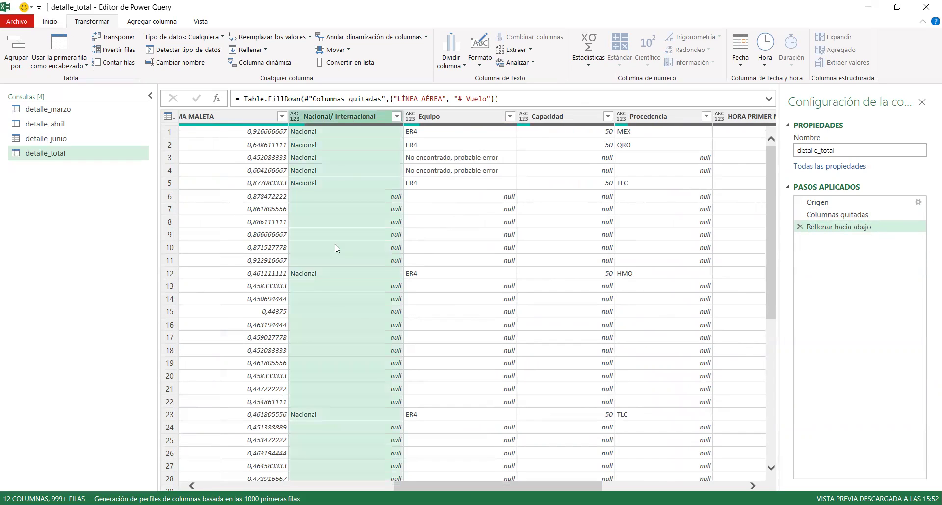
pyautogui.click(261, 50)
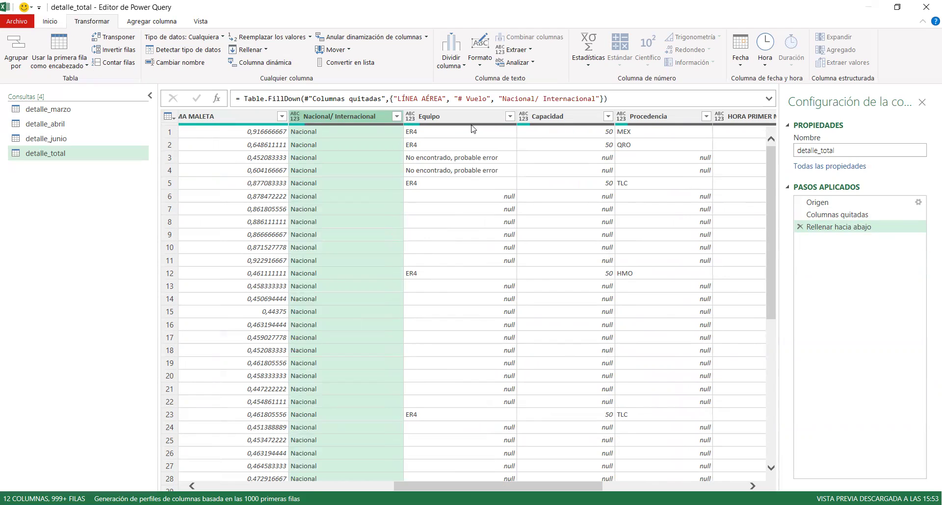
pyautogui.click(471, 120)
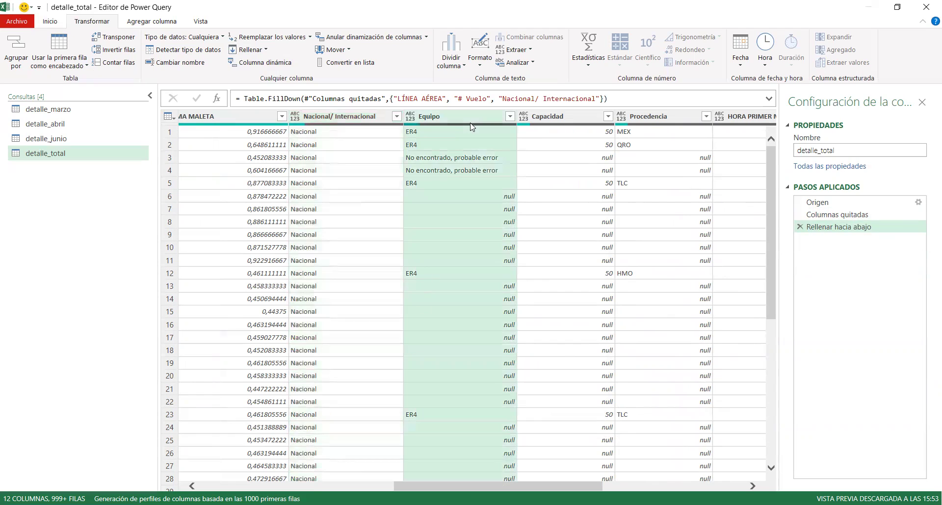
pyautogui.click(259, 54)
pyautogui.click(263, 68)
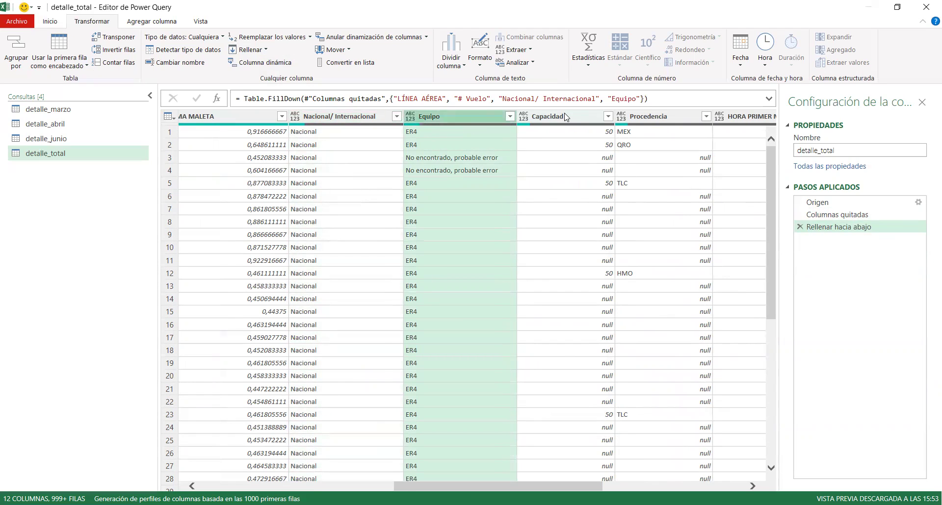
# Fill the null cells of the Capacidad and Procedencia columns downward with the values above them.
pyautogui.click(565, 117)
pyautogui.click(266, 50)
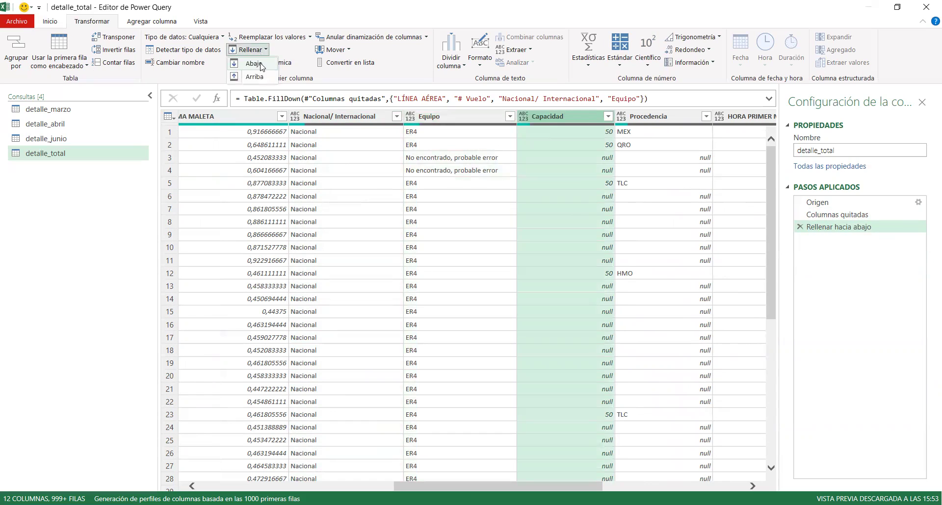
pyautogui.click(261, 65)
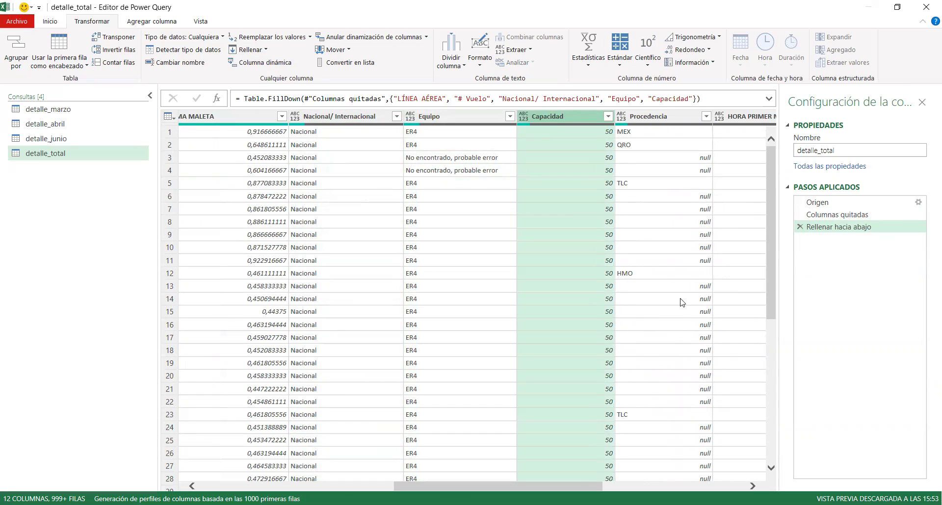
pyautogui.click(753, 486)
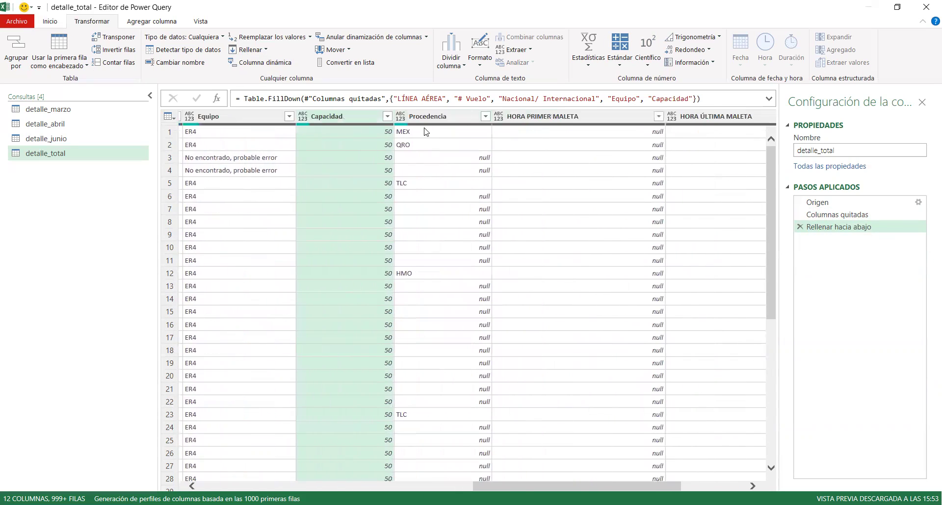
pyautogui.click(428, 117)
pyautogui.click(258, 51)
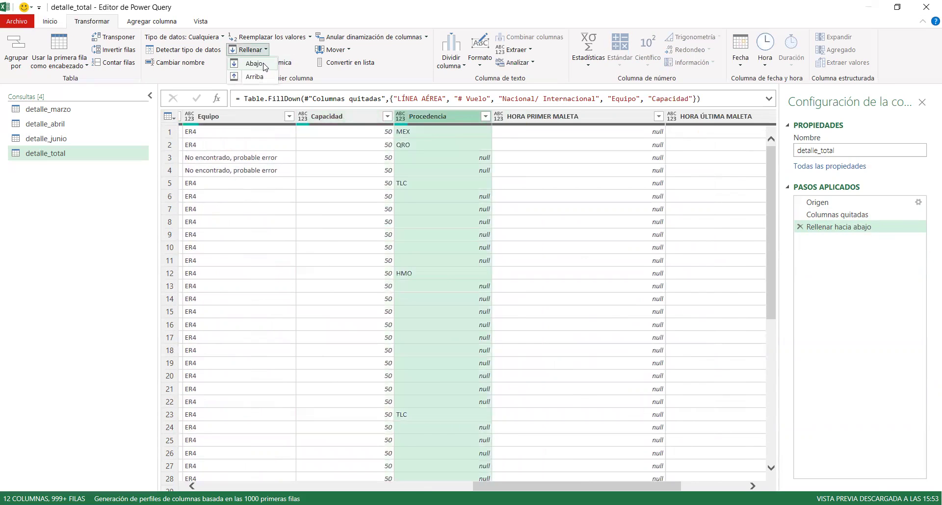
pyautogui.click(261, 64)
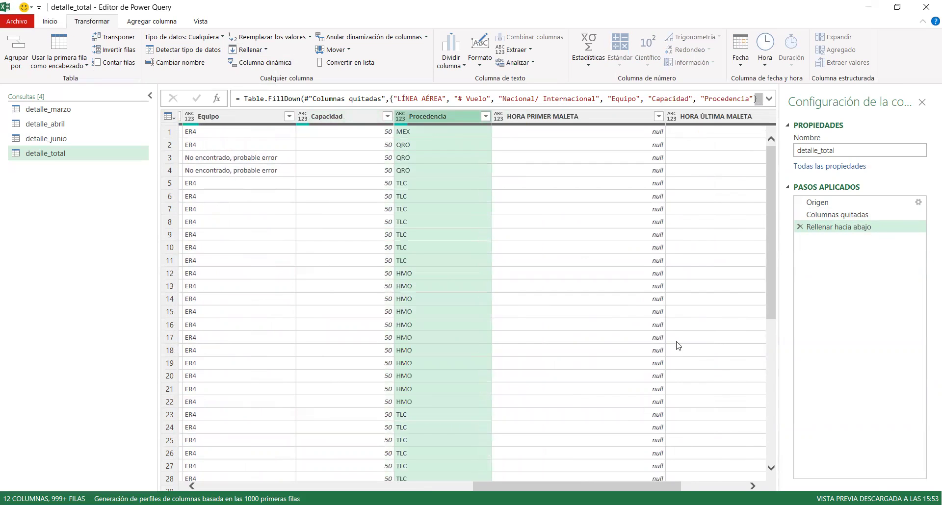
# Review the trailing HORA PRIMER MALETA and HORA ÚLTIMA MALETA columns and the filled columns across the table.
pyautogui.click(699, 486)
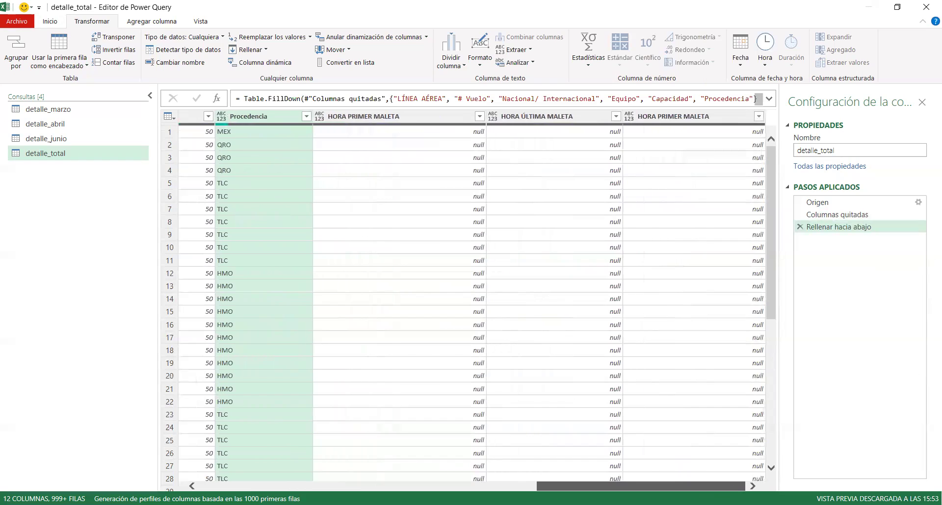
pyautogui.scroll(-5, 437, 284)
pyautogui.scroll(5, 438, 286)
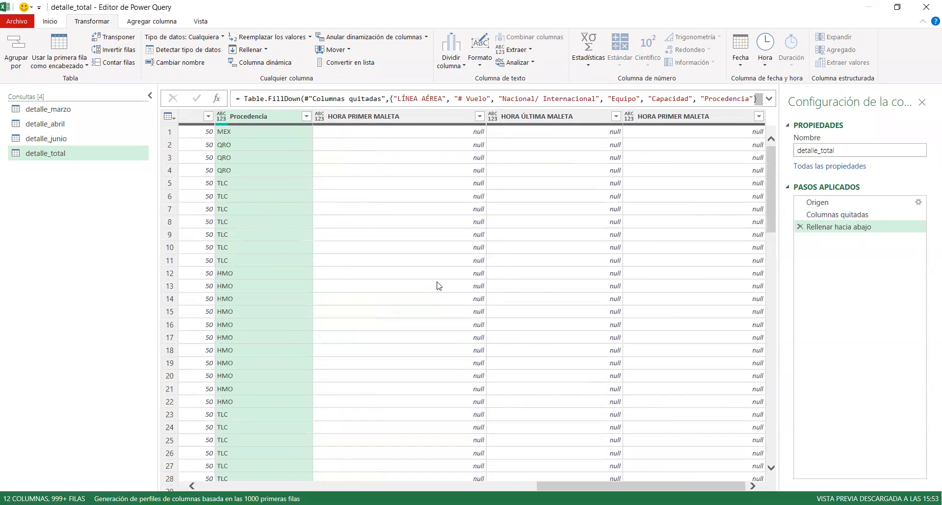
pyautogui.moveTo(597, 485); pyautogui.dragTo(194, 480)
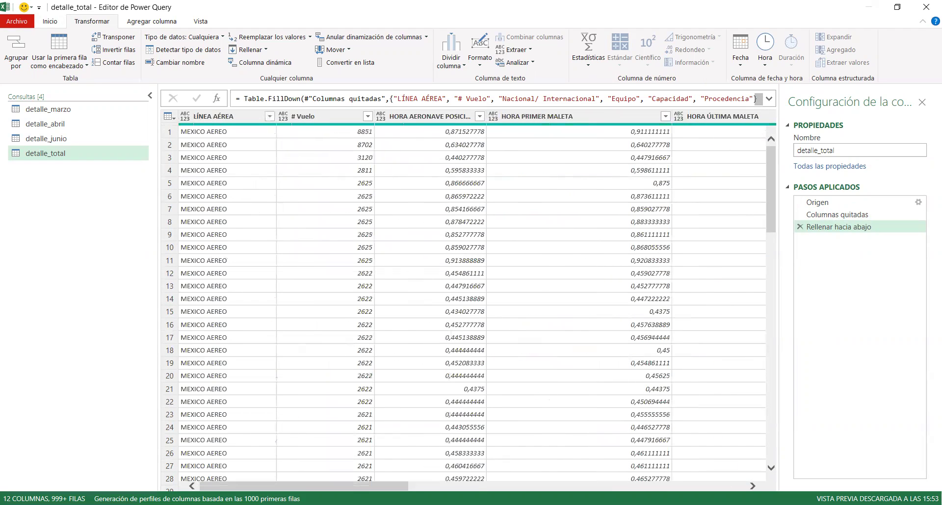
pyautogui.moveTo(358, 486); pyautogui.dragTo(739, 463)
# Close the Power Query editor, load the queries back into the workbook and save the file.
pyautogui.click(51, 22)
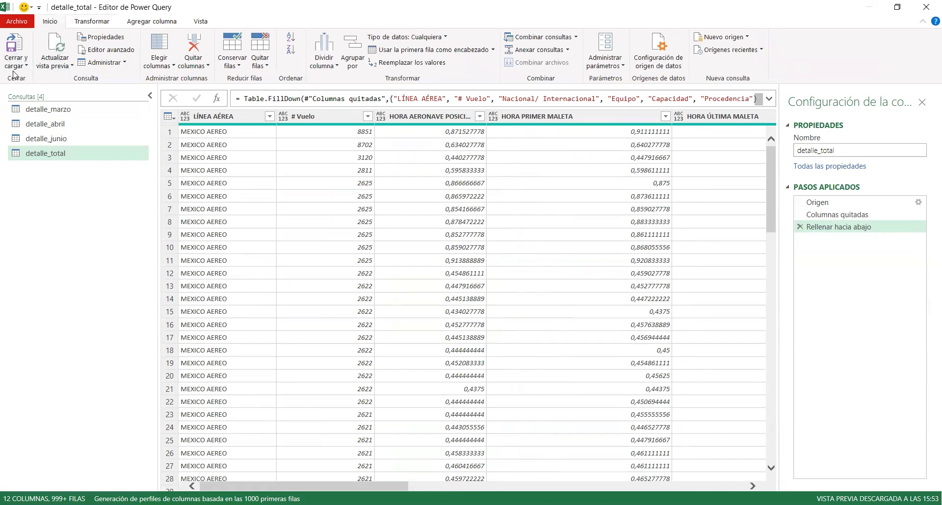
pyautogui.click(17, 54)
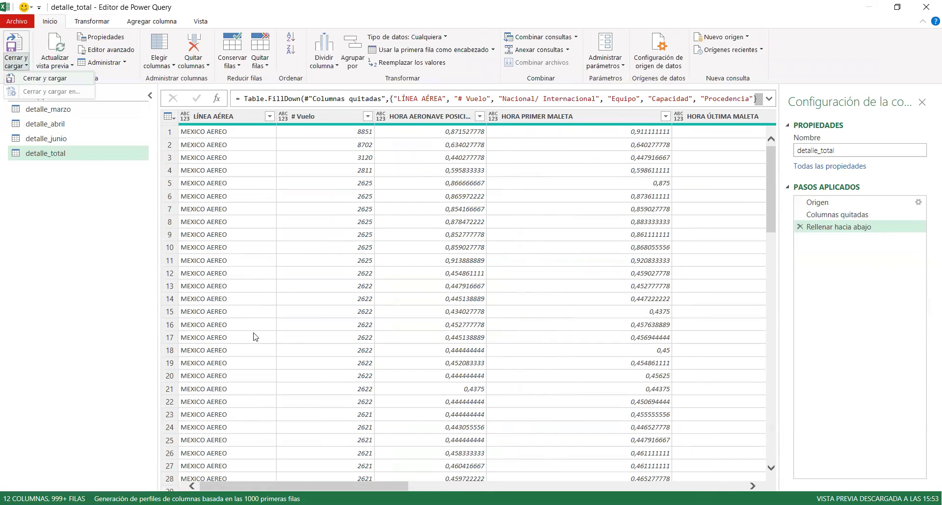
pyautogui.click(255, 300)
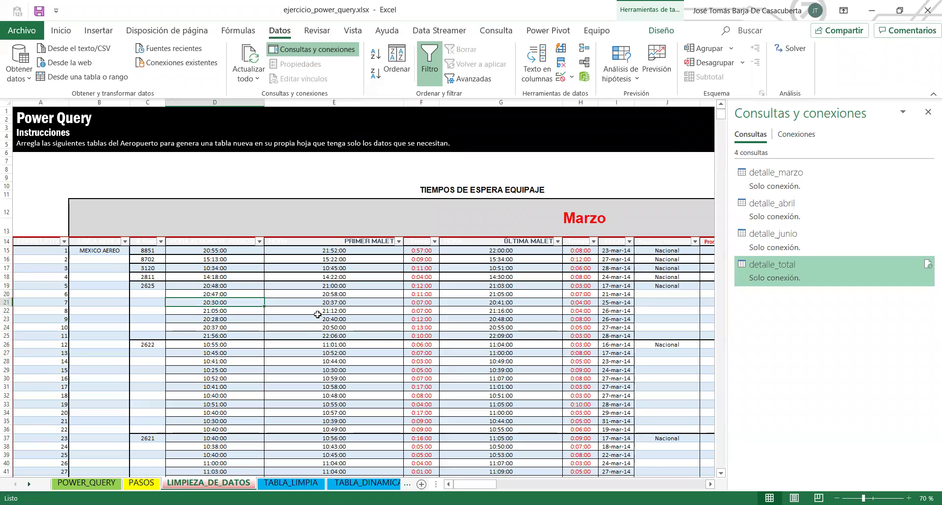
pyautogui.click(333, 319)
pyautogui.hotkey('ctrl', 's')
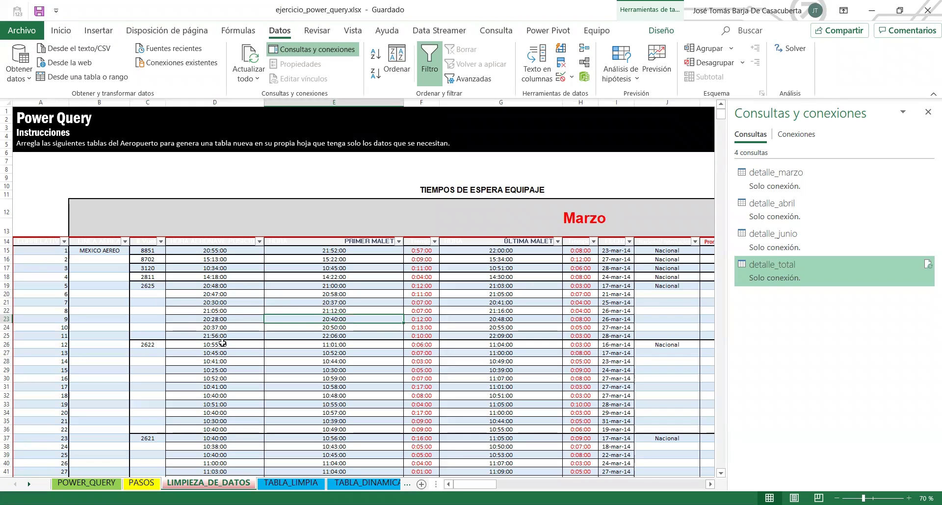
# Show the PASOS sheet and highlight topic 07. Cambiar tipo de datos de columnas in the list.
pyautogui.click(228, 302)
pyautogui.click(142, 483)
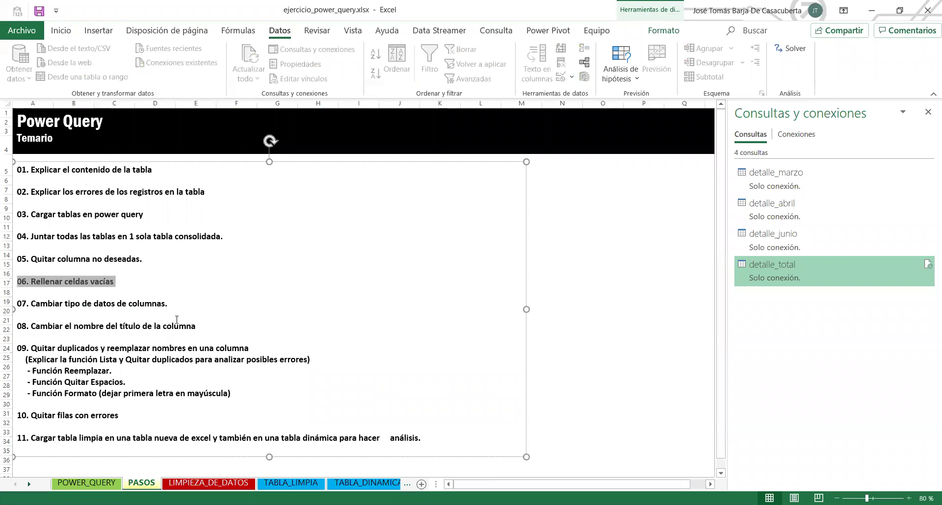
pyautogui.moveTo(175, 301); pyautogui.dragTo(13, 301)
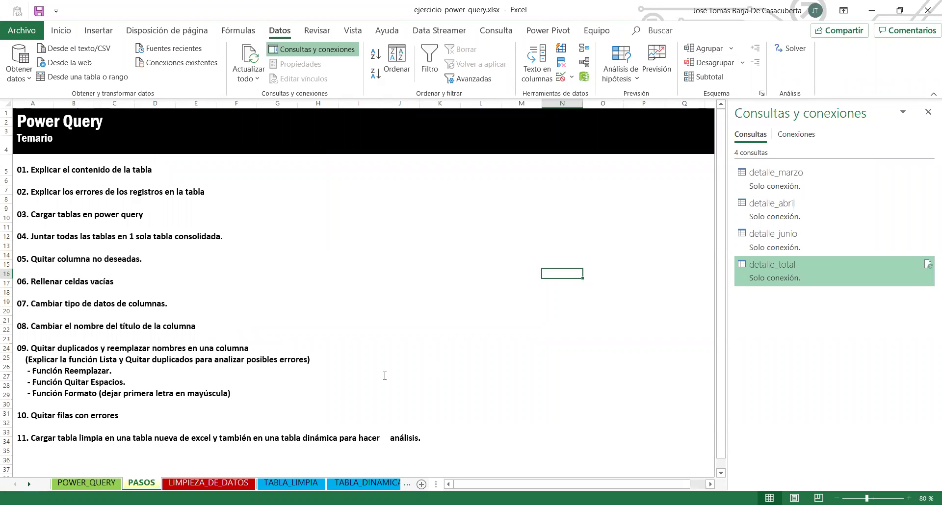
# Reopen the Power Query editor from the workbook and display the detalle_total query.
pyautogui.click(24, 80)
pyautogui.click(50, 273)
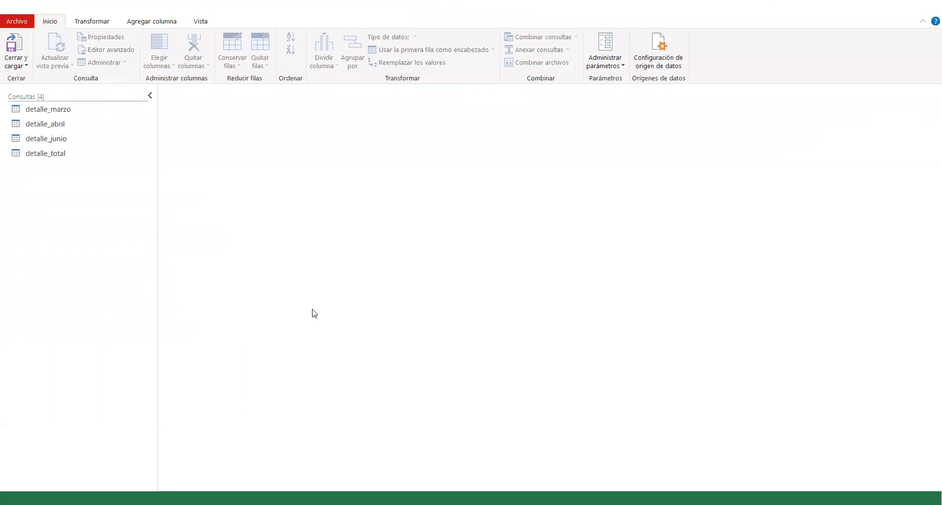
pyautogui.click(49, 153)
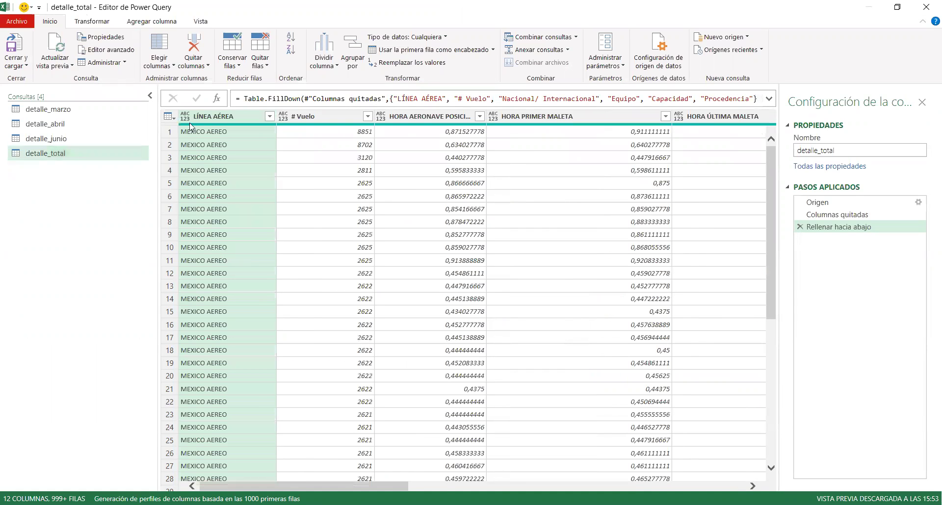
pyautogui.scroll(-7, 223, 263)
pyautogui.scroll(7, 224, 255)
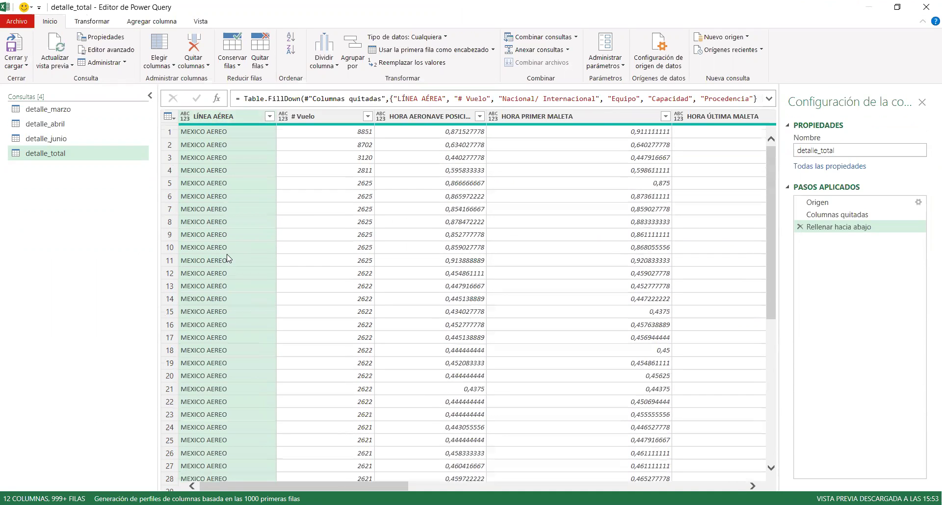
# Set the data type of LÍNEA AÉREA to Texto and of # Vuelo to Número entero.
pyautogui.click(185, 118)
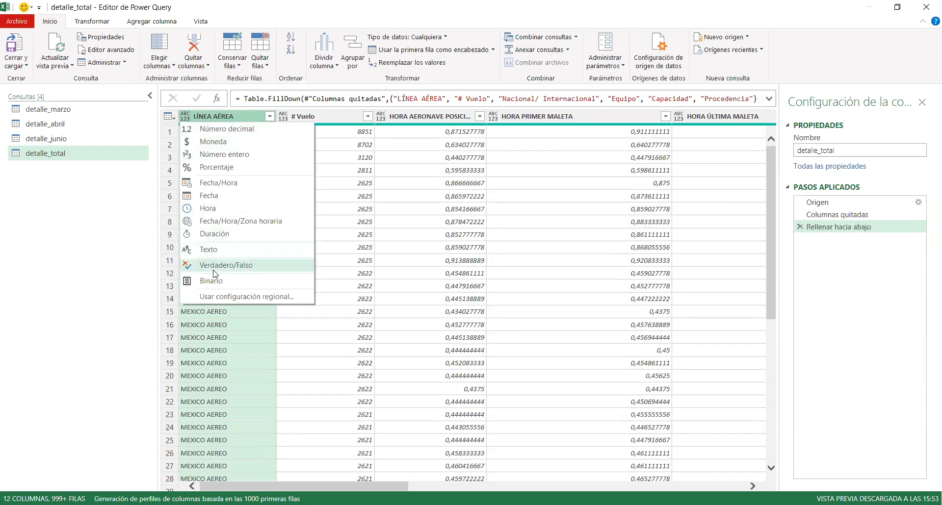
pyautogui.click(216, 251)
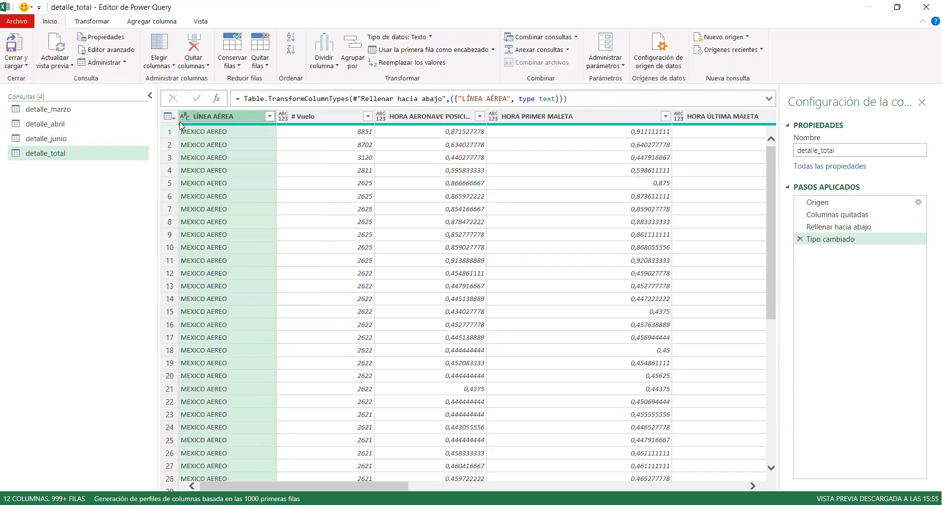
pyautogui.click(283, 117)
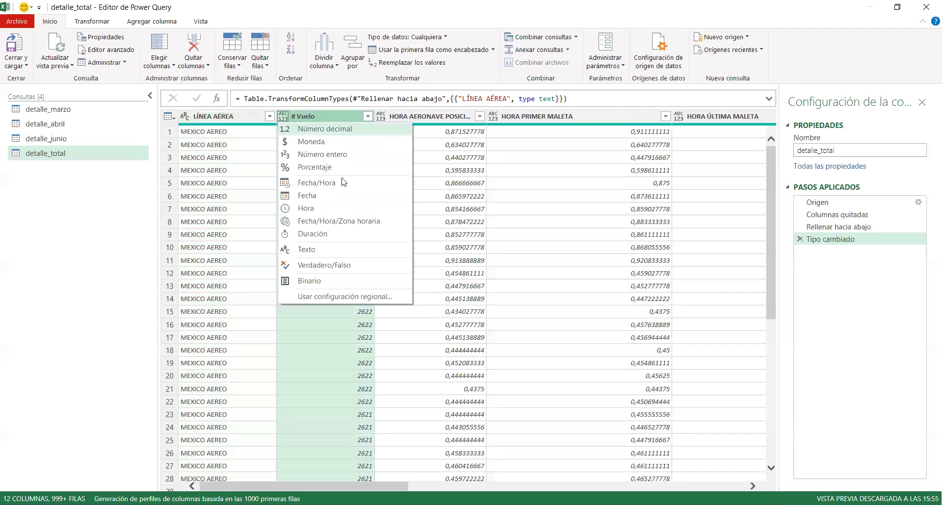
pyautogui.click(334, 154)
# Compare the detalle_total table at the Rellenar hacia abajo and Tipo cambiado applied steps.
pyautogui.click(283, 117)
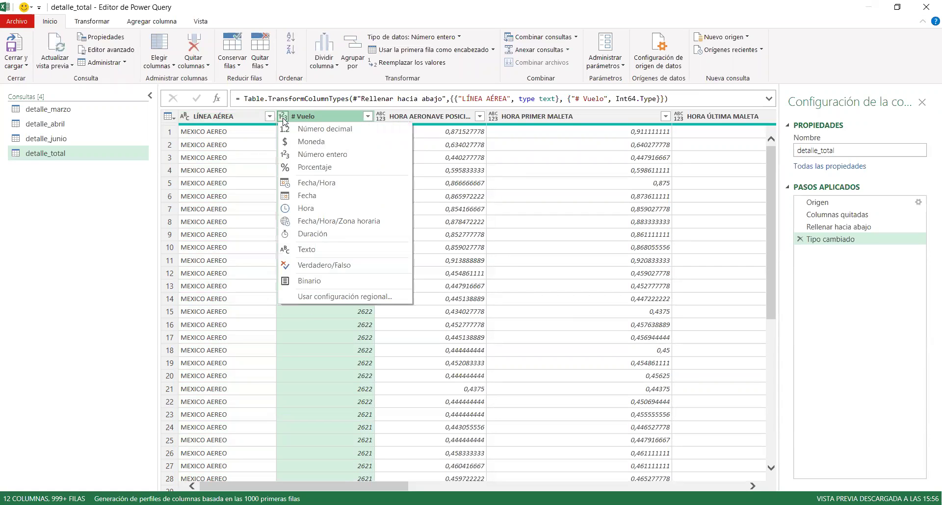
pyautogui.click(859, 229)
pyautogui.click(834, 243)
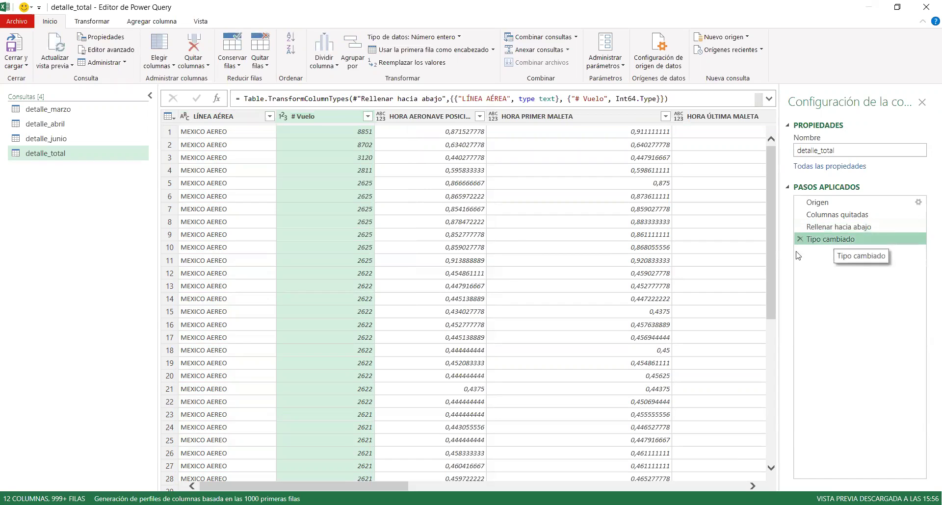
pyautogui.click(833, 228)
pyautogui.click(834, 239)
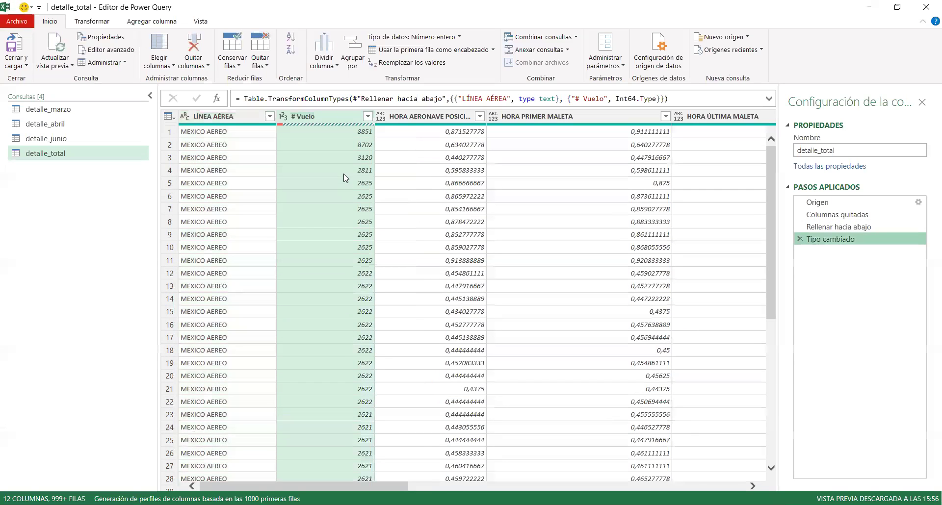
# Set the data type of the HORA AERONAVE column and the HORA PRIMER MALETA column beside it to Hora.
pyautogui.click(415, 121)
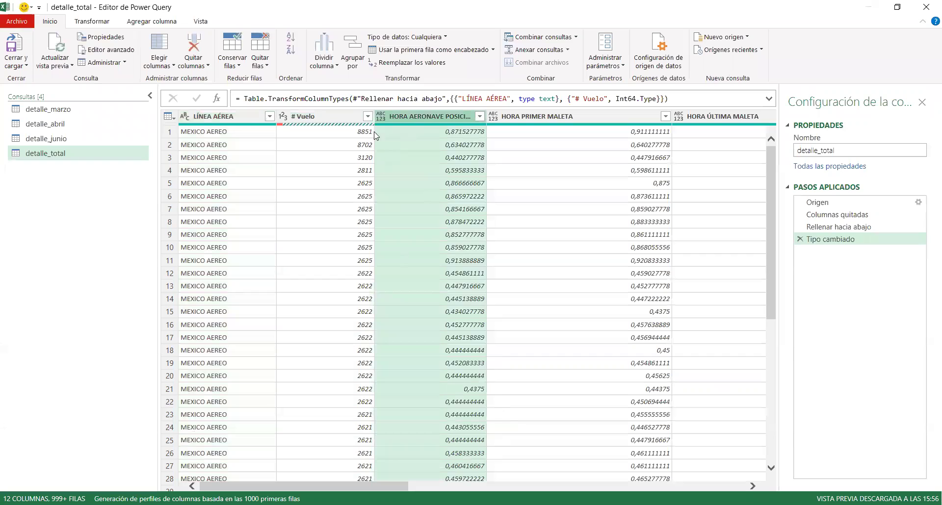
pyautogui.click(376, 115)
pyautogui.click(423, 212)
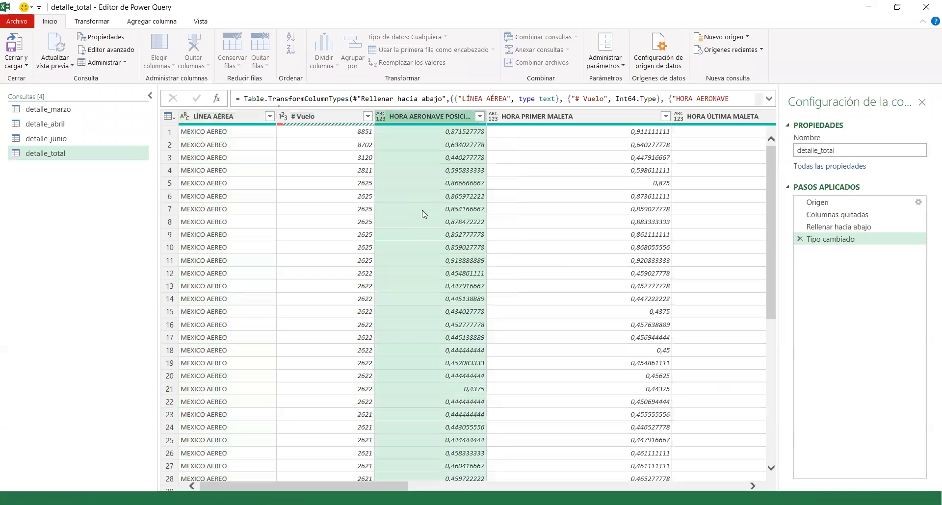
pyautogui.click(529, 118)
pyautogui.hscroll(3, 429, 183)
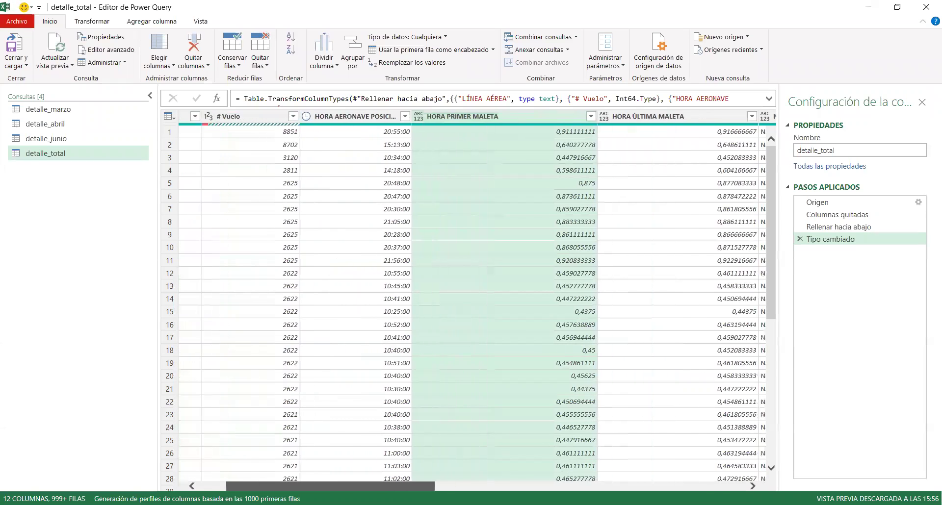
pyautogui.click(375, 117)
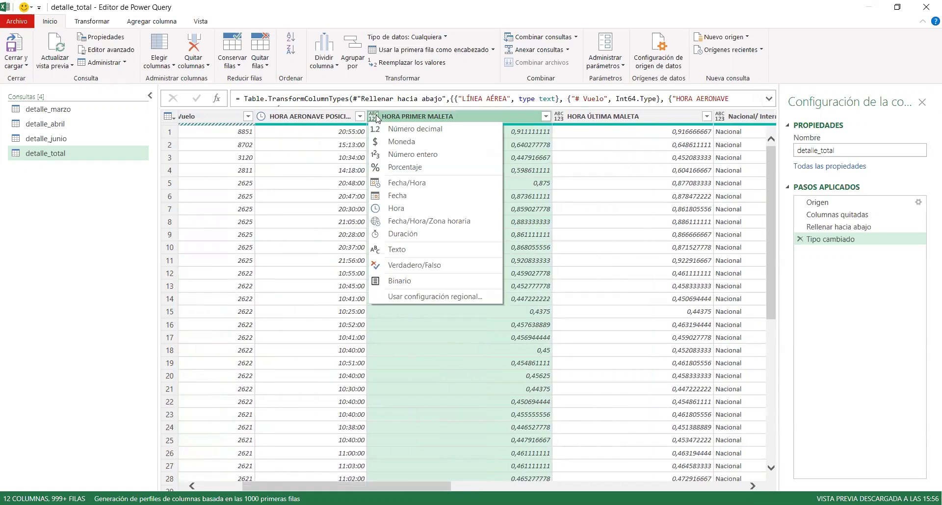
pyautogui.click(417, 208)
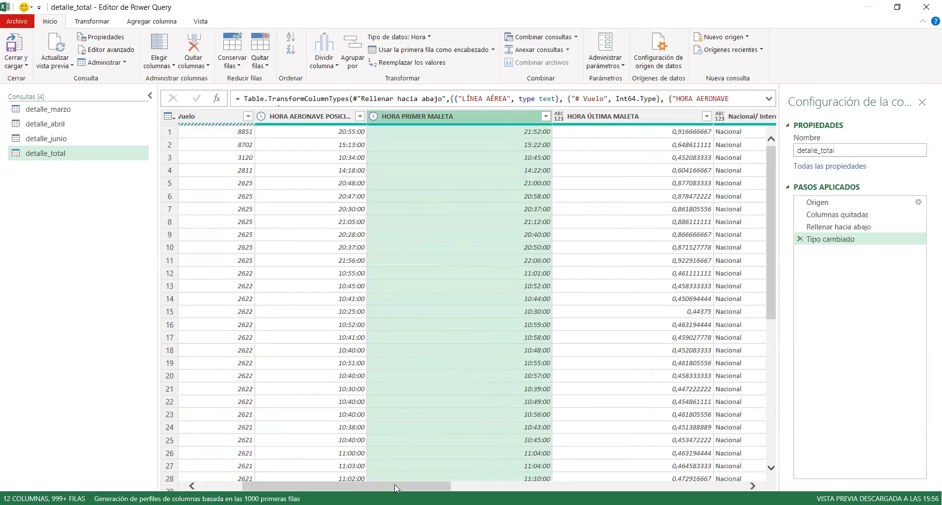
# Set the data type of the HORA ÚLTIMA MALETA column before Nacional/ Internacional to Hora.
pyautogui.hscroll(3, 394, 485)
pyautogui.click(424, 117)
pyautogui.click(379, 117)
pyautogui.click(415, 213)
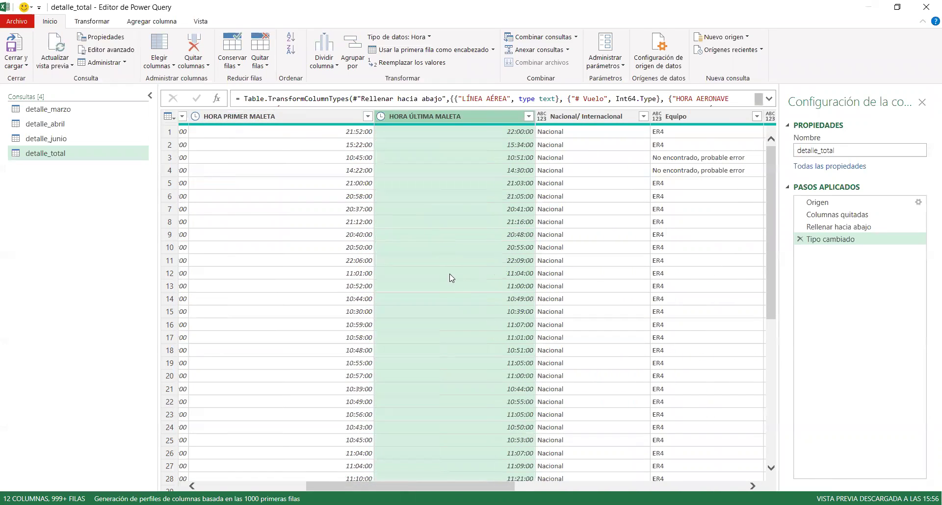
# Set the data type of the Nacional/ Internacional and Equipo columns to Texto.
pyautogui.click(577, 119)
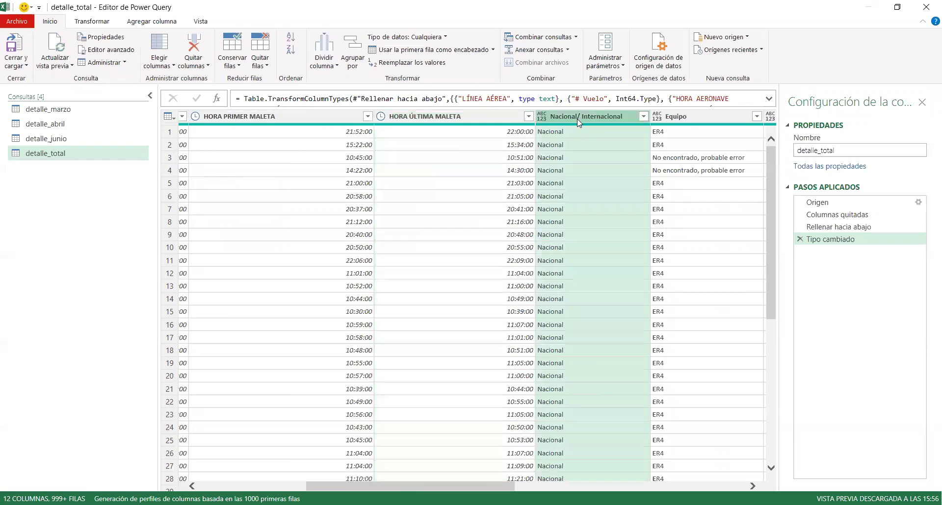
pyautogui.click(543, 117)
pyautogui.click(582, 252)
pyautogui.hscroll(3, 520, 127)
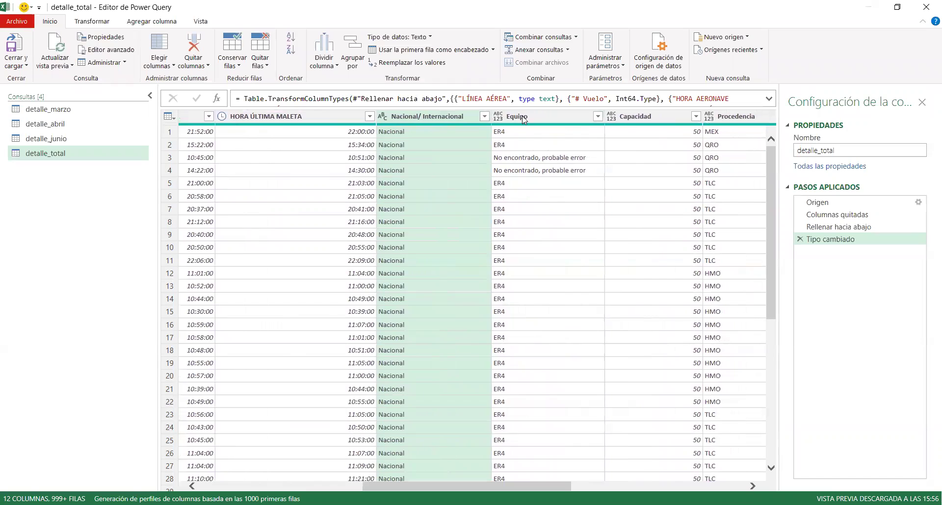
pyautogui.click(521, 127)
pyautogui.click(501, 120)
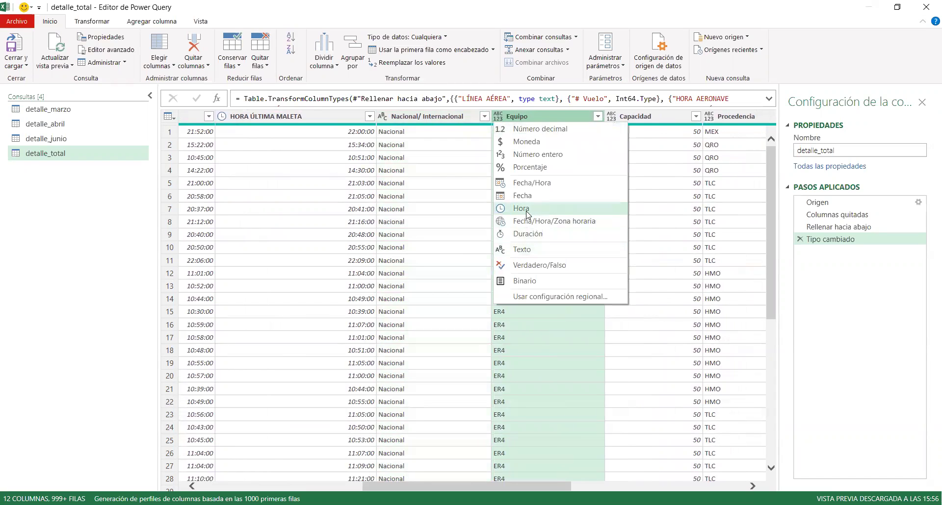
pyautogui.click(528, 252)
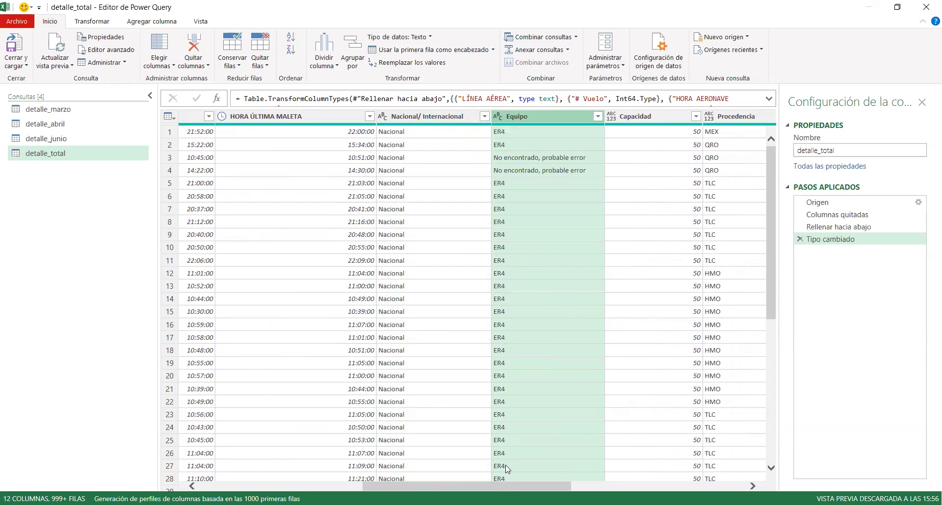
# Set the data type of Capacidad to Número entero and of Procedencia to Texto.
pyautogui.hscroll(2, 501, 485)
pyautogui.hscroll(2, 501, 484)
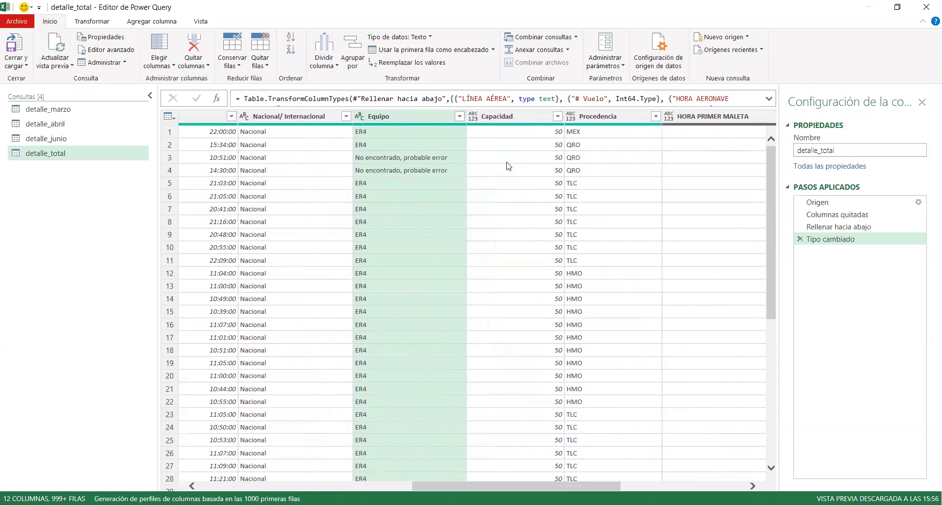
pyautogui.click(504, 121)
pyautogui.click(472, 118)
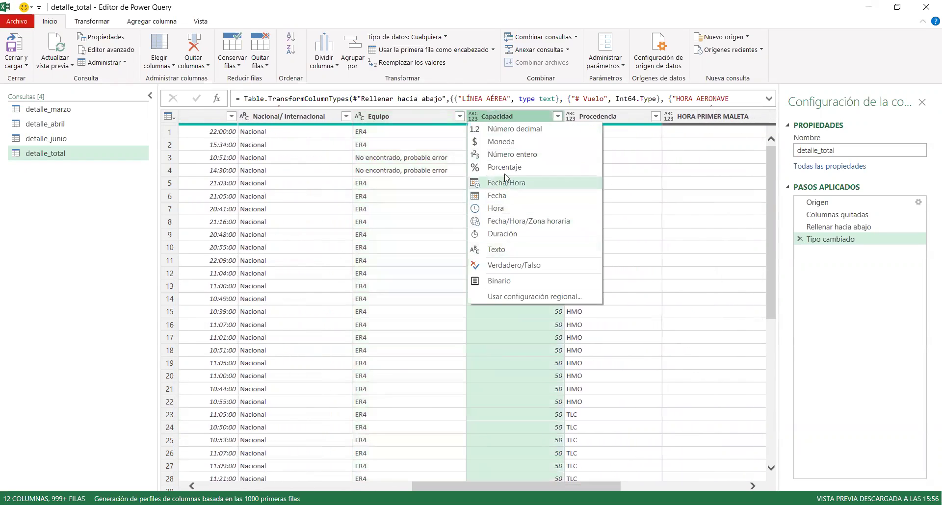
pyautogui.click(511, 154)
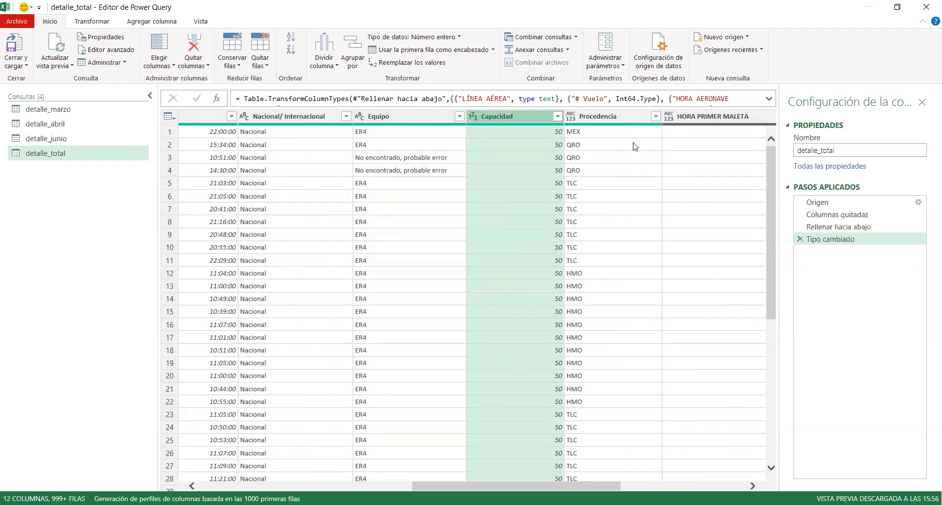
pyautogui.click(614, 119)
pyautogui.click(572, 116)
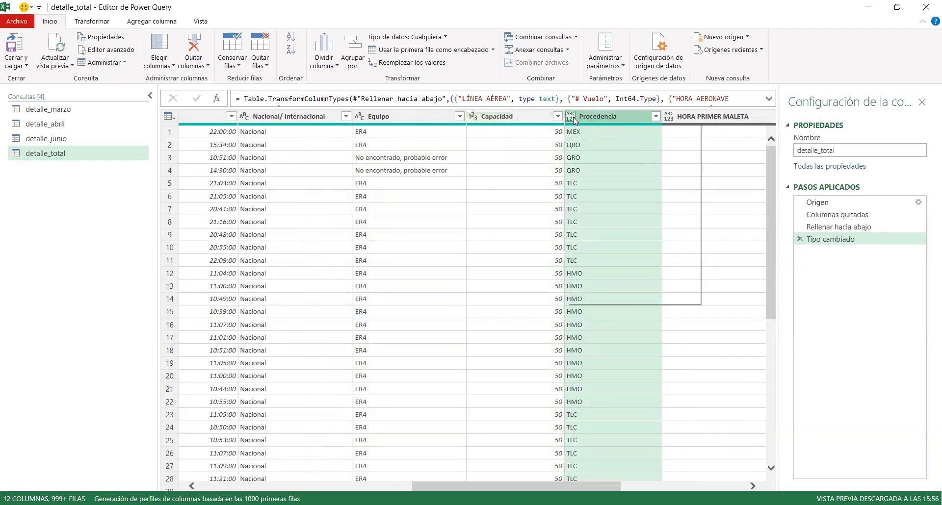
pyautogui.click(607, 253)
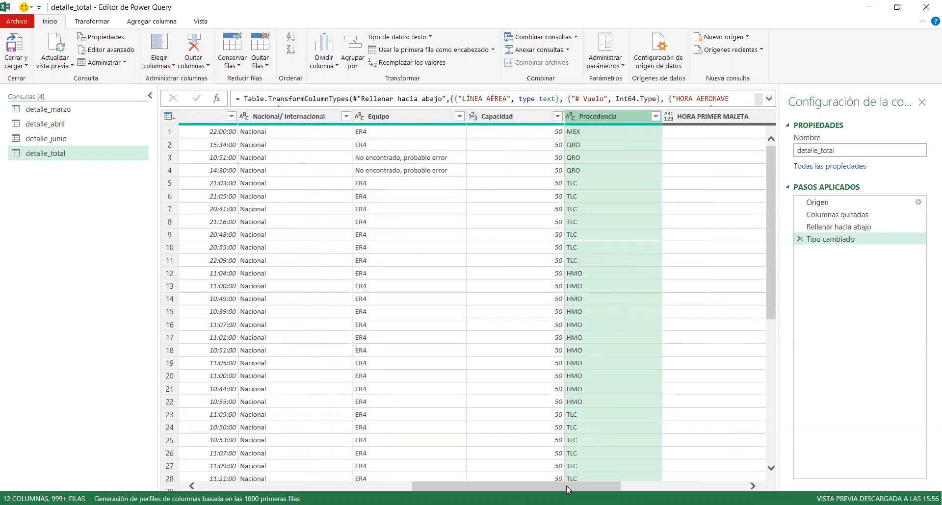
# Set the data type of the HORA PRIMER MALETA and HORA ÚLTIMA MALETA columns right after Procedencia to Hora.
pyautogui.hscroll(5, 566, 485)
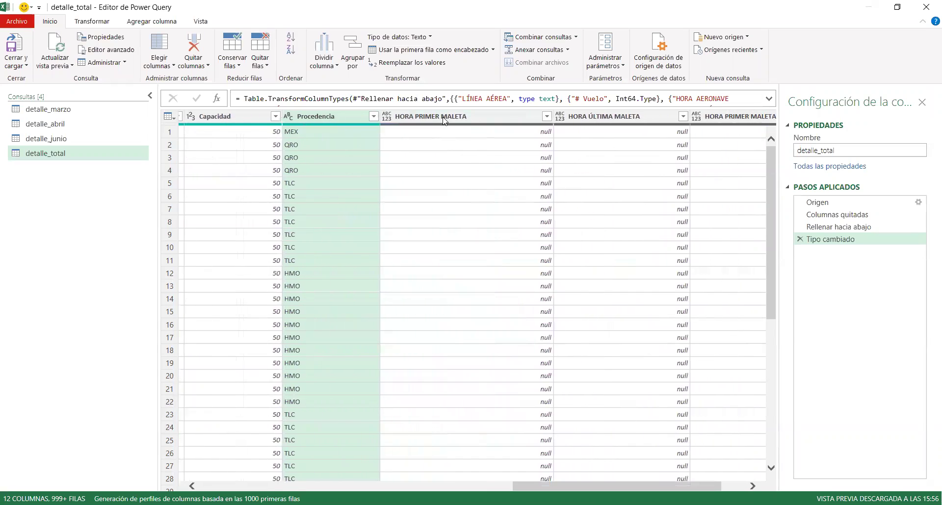
pyautogui.click(442, 118)
pyautogui.click(386, 116)
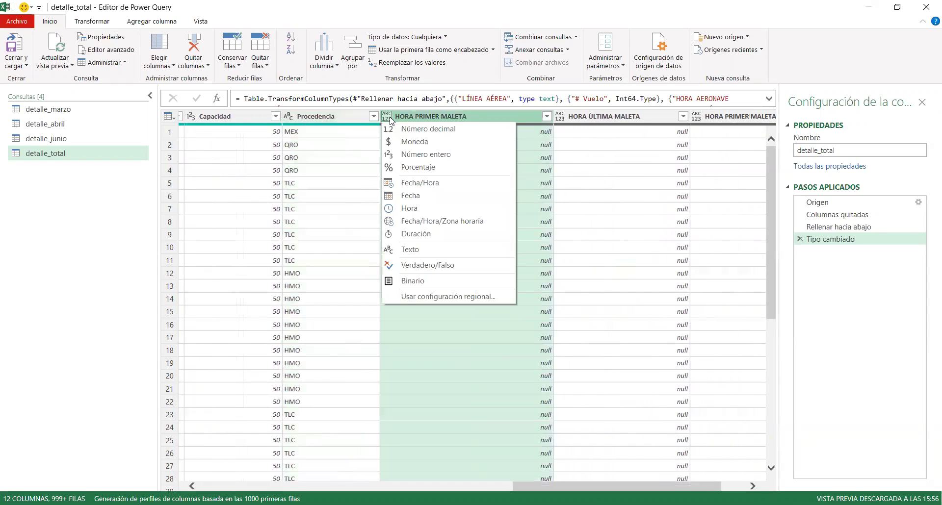
pyautogui.click(432, 209)
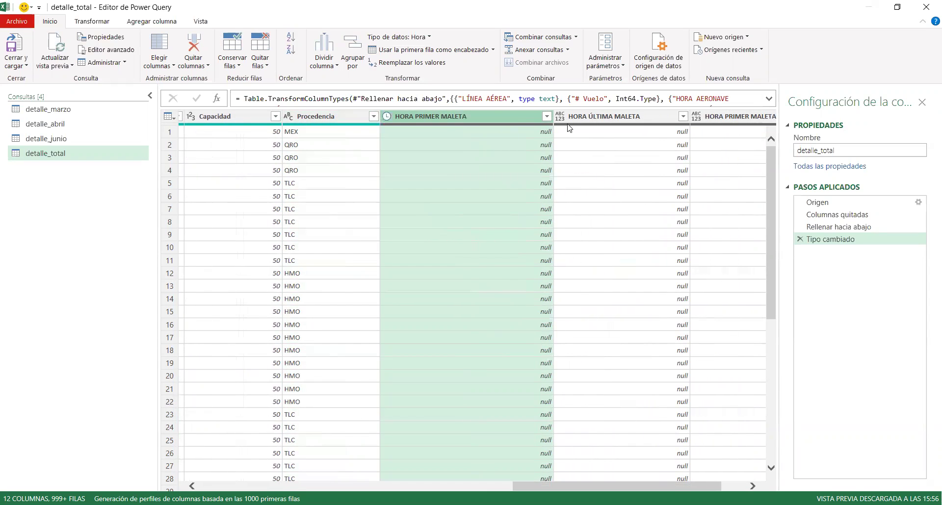
pyautogui.click(572, 125)
pyautogui.click(559, 116)
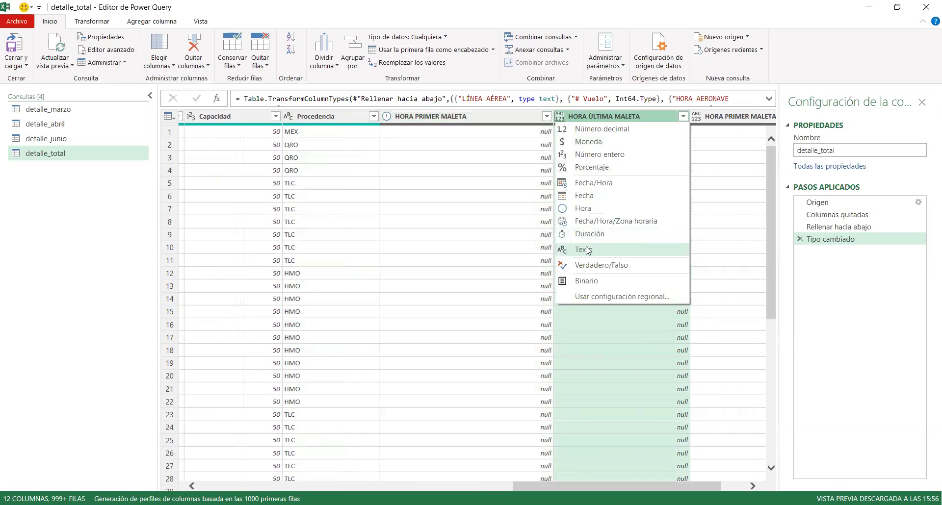
pyautogui.click(586, 206)
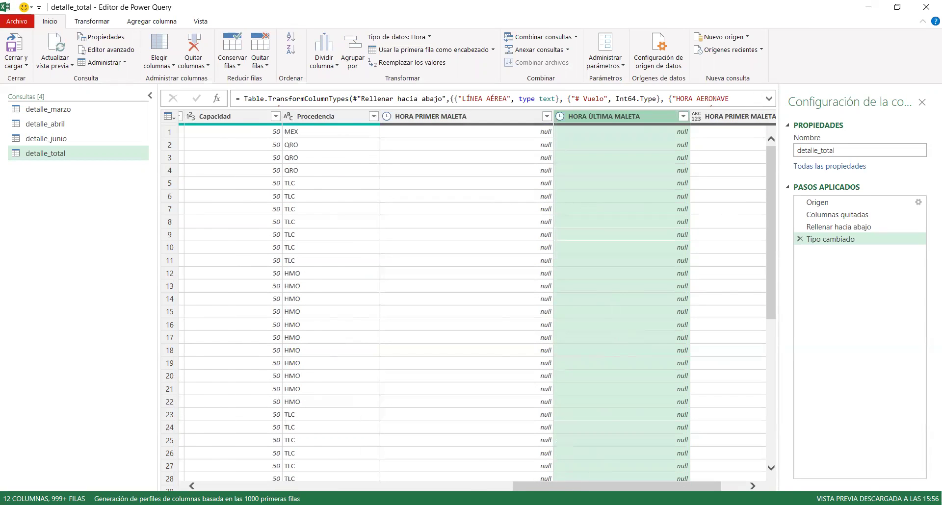
pyautogui.moveTo(571, 487); pyautogui.dragTo(596, 487)
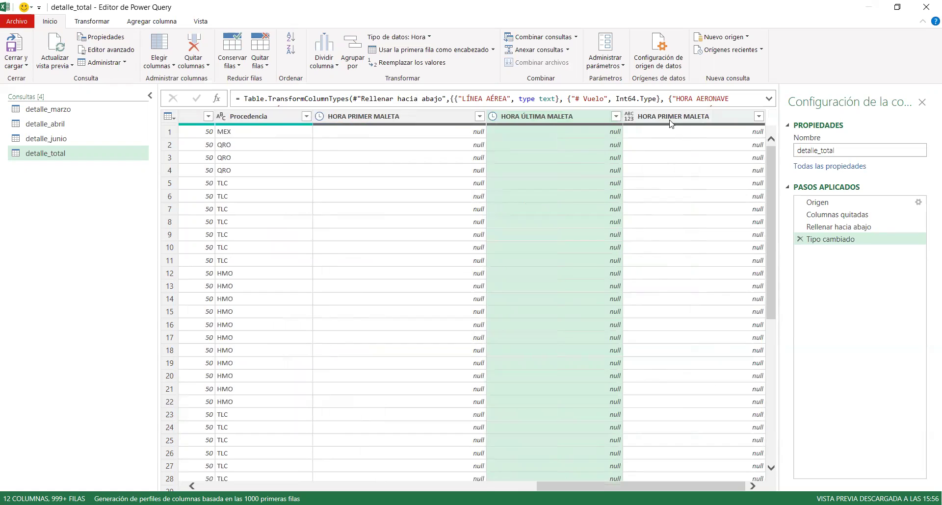
# Set the data type of the last HORA PRIMER MALETA column to Hora.
pyautogui.click(670, 120)
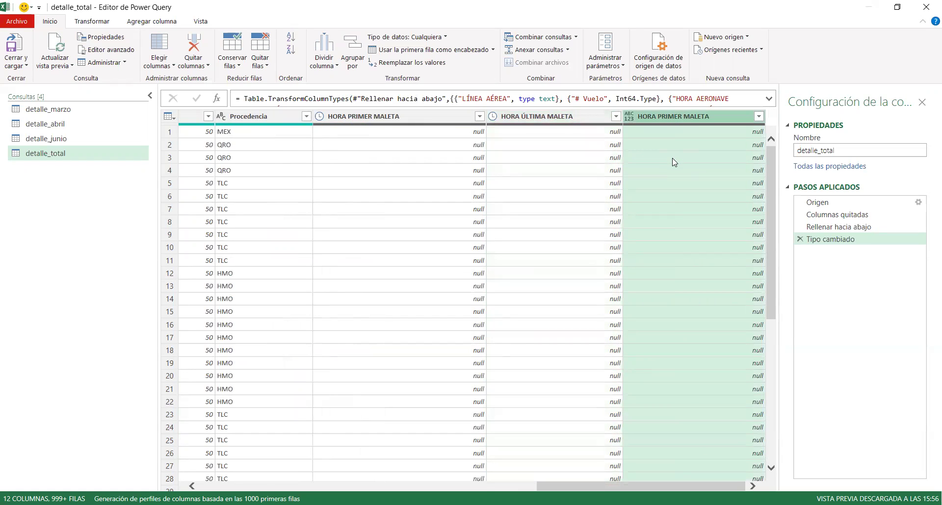
pyautogui.click(628, 118)
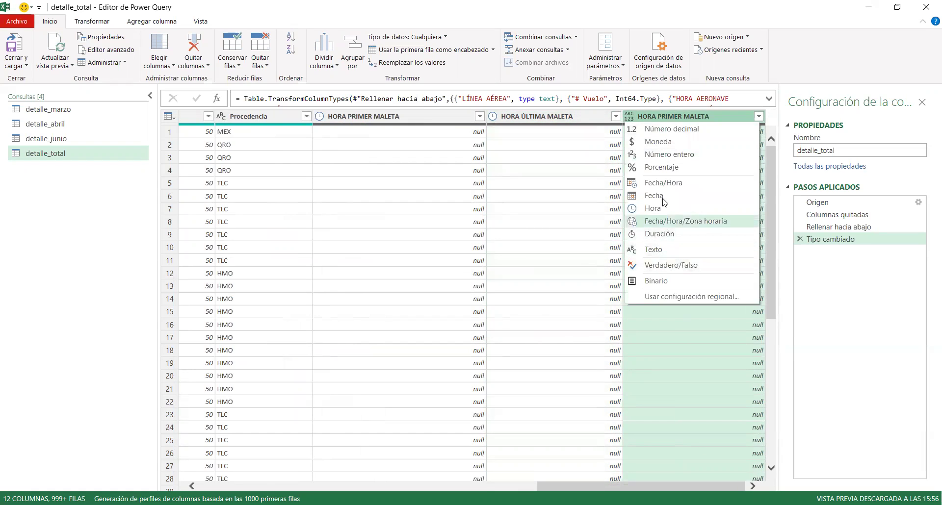
pyautogui.click(663, 213)
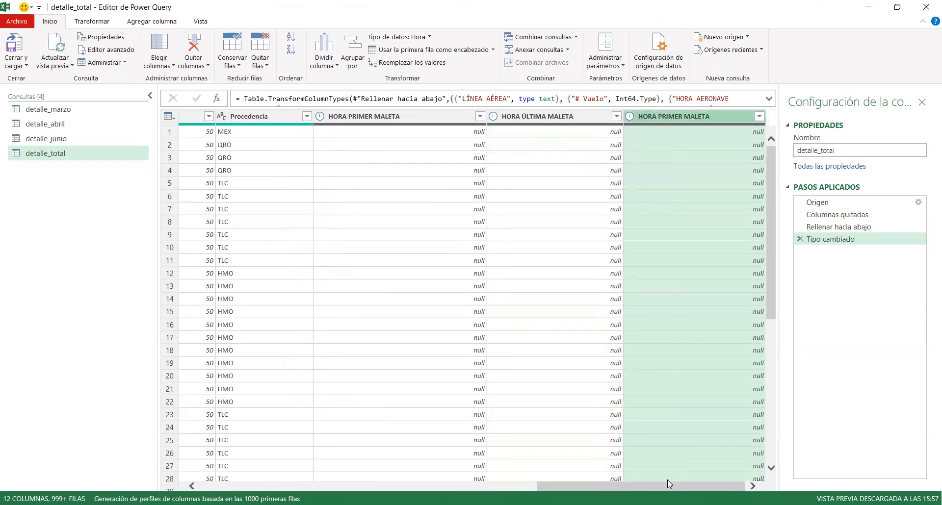
pyautogui.moveTo(695, 485); pyautogui.dragTo(642, 485)
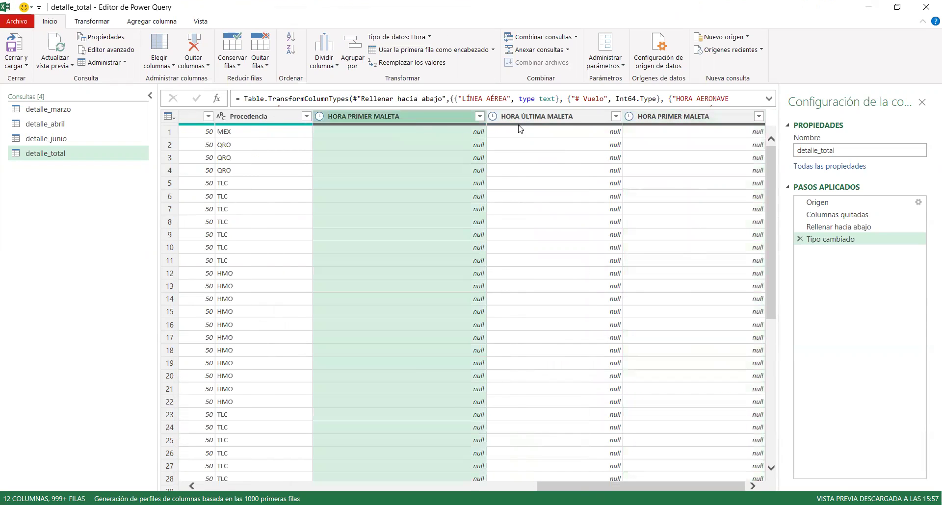
# Inspect the filter values of the last HORA PRIMER MALETA column, leaving the filter unchanged.
pyautogui.click(759, 118)
pyautogui.click(743, 312)
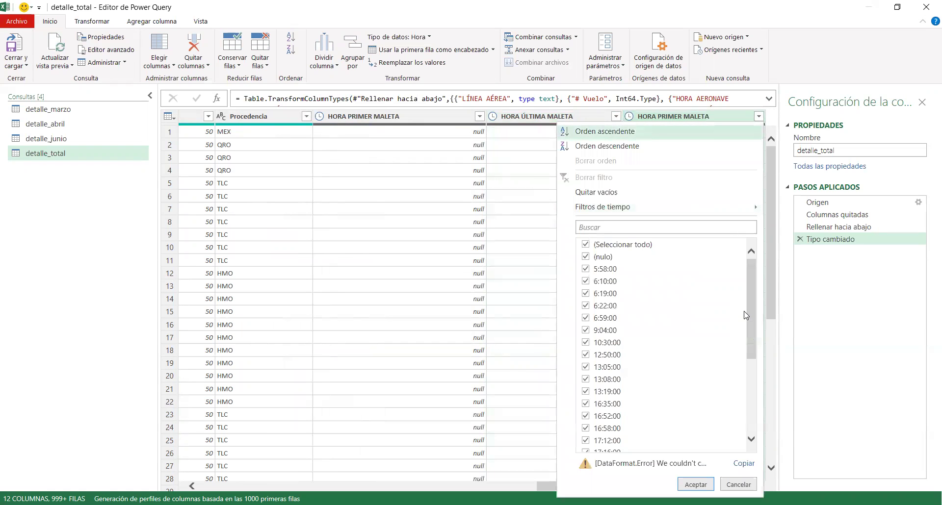
pyautogui.click(738, 484)
pyautogui.moveTo(738, 484); pyautogui.dragTo(248, 473)
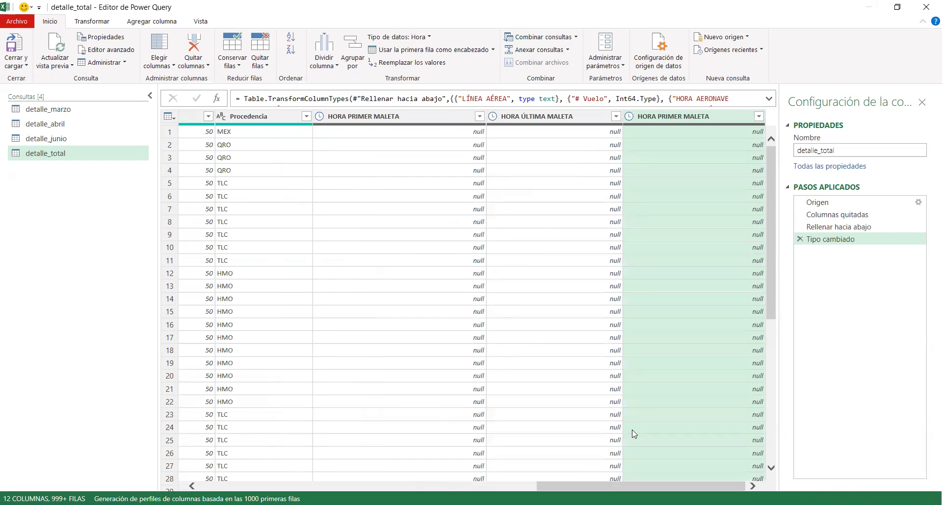
pyautogui.moveTo(632, 486); pyautogui.dragTo(269, 455)
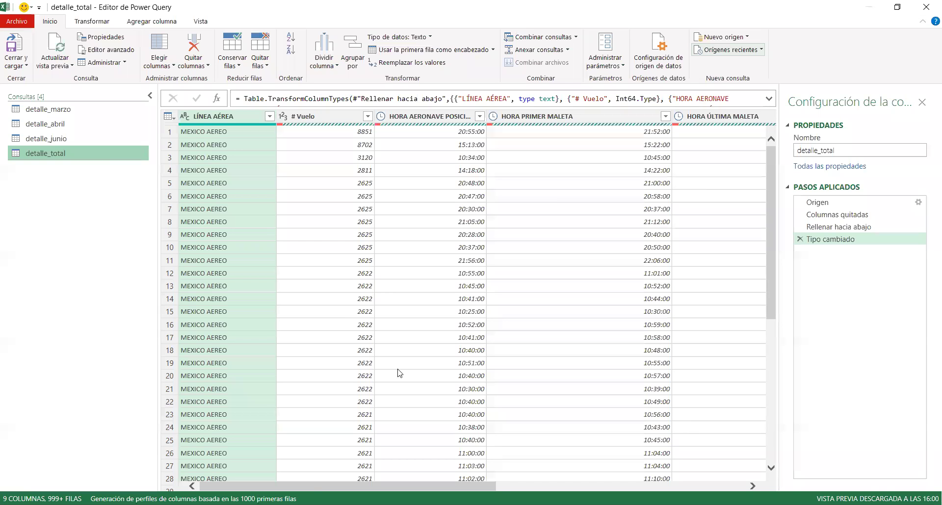
# Review all columns of the detalle_total query from LÍNEA AÉREA through Procedencia, checking their data types.
pyautogui.click(562, 485)
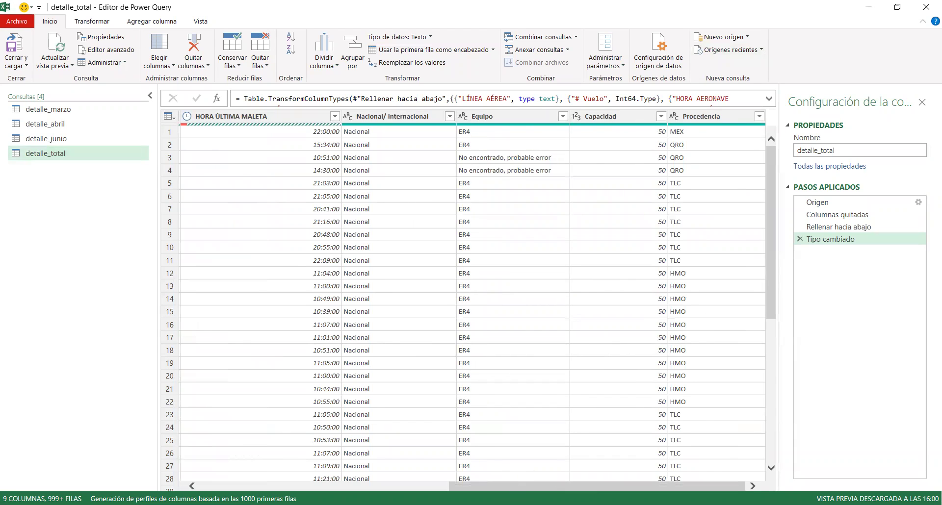
pyautogui.click(238, 483)
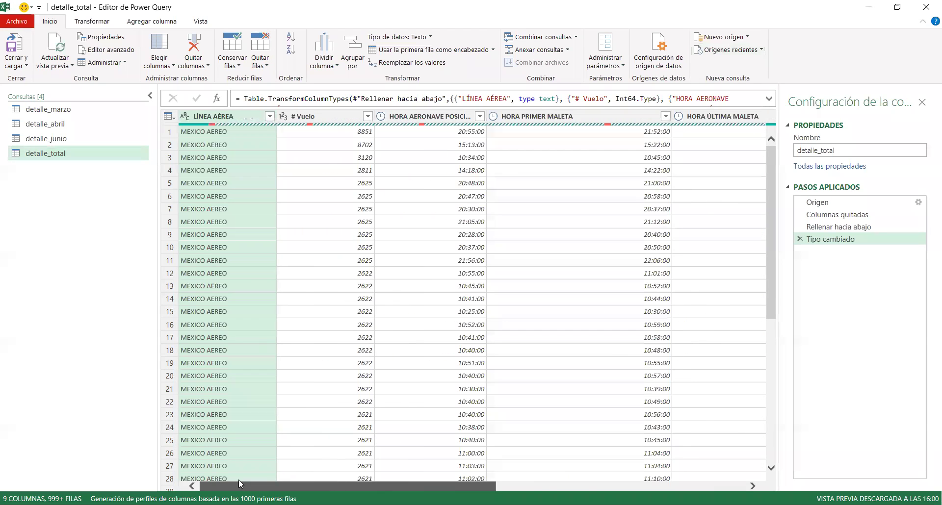
pyautogui.moveTo(302, 485); pyautogui.dragTo(658, 483)
pyautogui.click(291, 485)
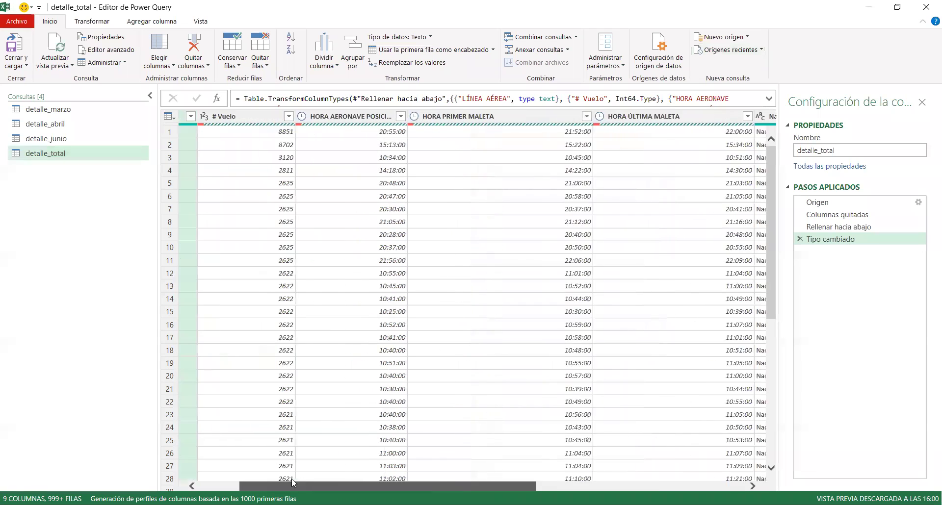
pyautogui.moveTo(291, 479); pyautogui.dragTo(247, 483)
pyautogui.click(48, 108)
pyautogui.click(74, 124)
pyautogui.click(76, 154)
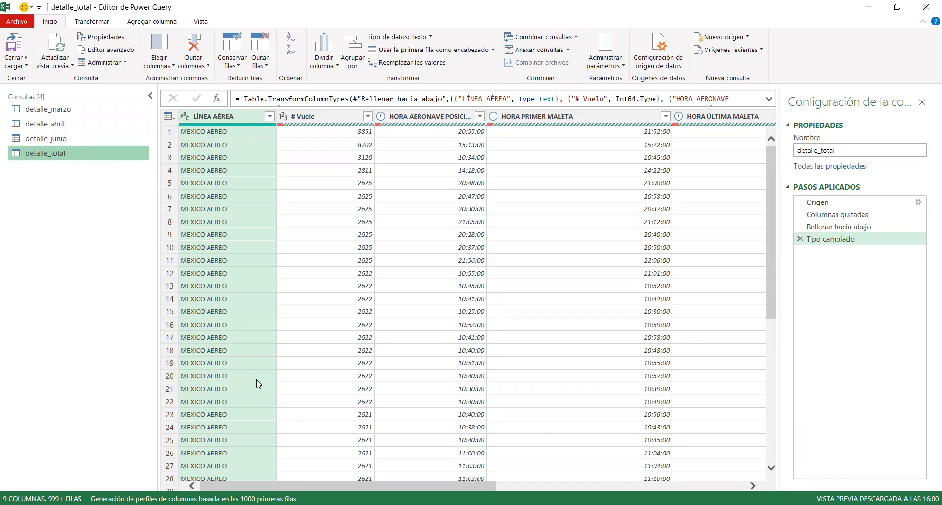
pyautogui.moveTo(283, 486); pyautogui.dragTo(633, 486)
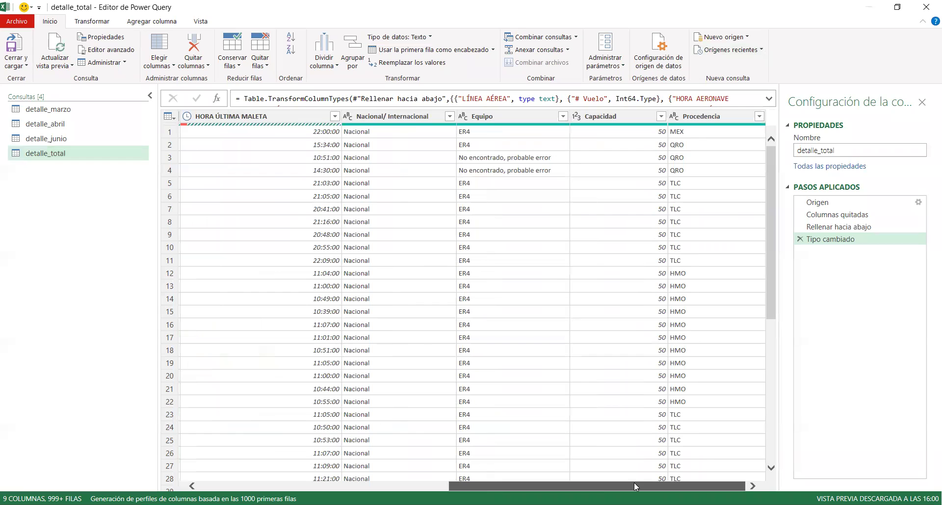
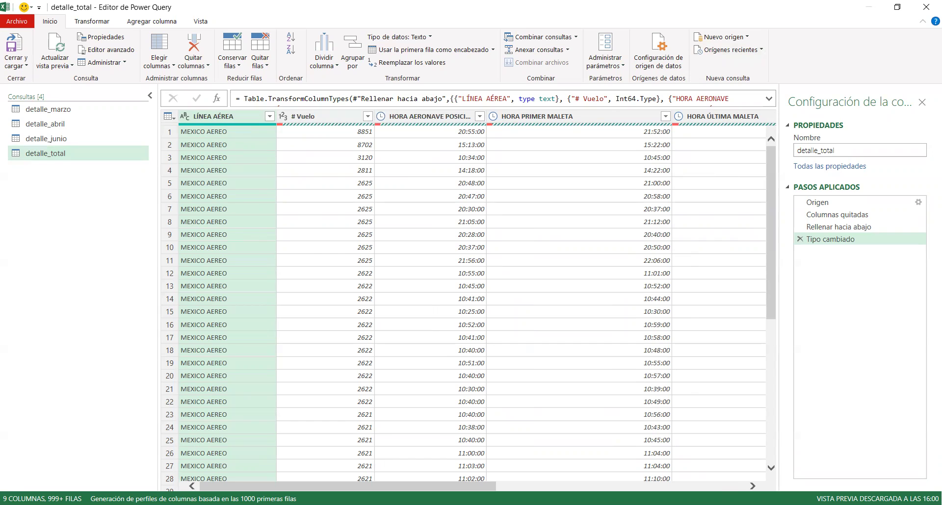
pyautogui.moveTo(357, 487); pyautogui.dragTo(359, 487)
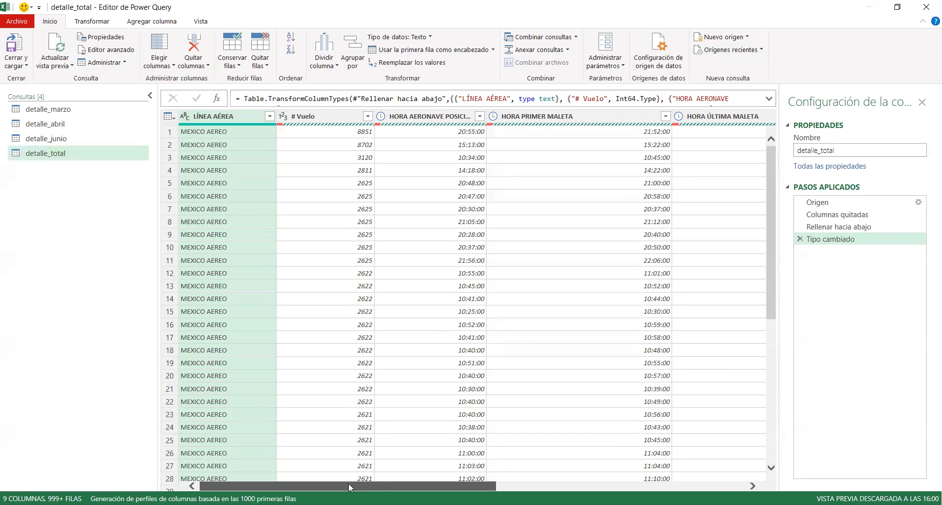
pyautogui.moveTo(348, 483); pyautogui.dragTo(654, 485)
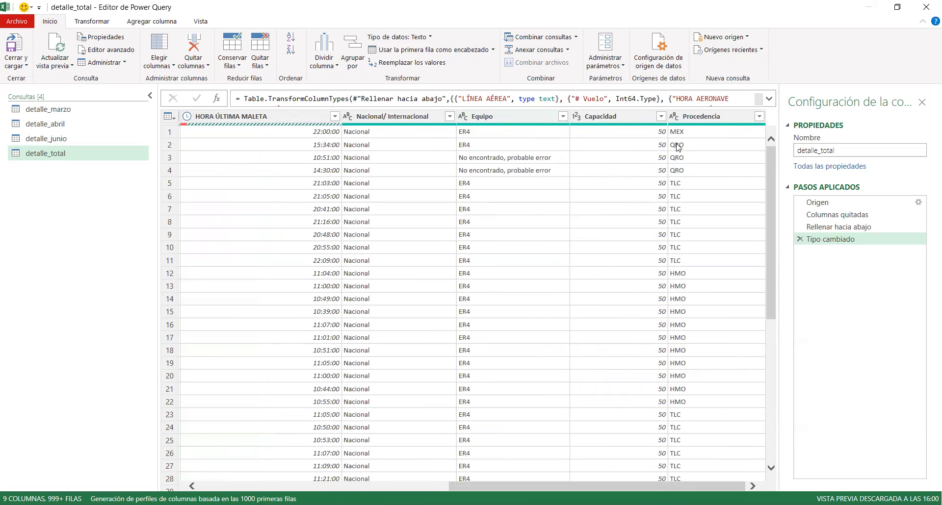
# Close and load the queries, returning to the start of the Marzo table in the LIMPIEZA_DE_DATOS sheet.
pyautogui.click(20, 66)
pyautogui.click(34, 80)
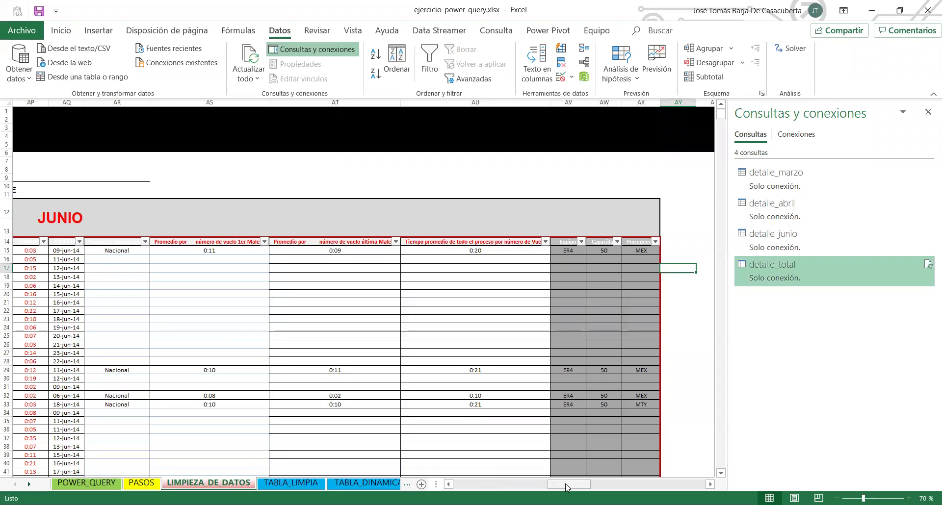
pyautogui.moveTo(567, 487); pyautogui.dragTo(475, 486)
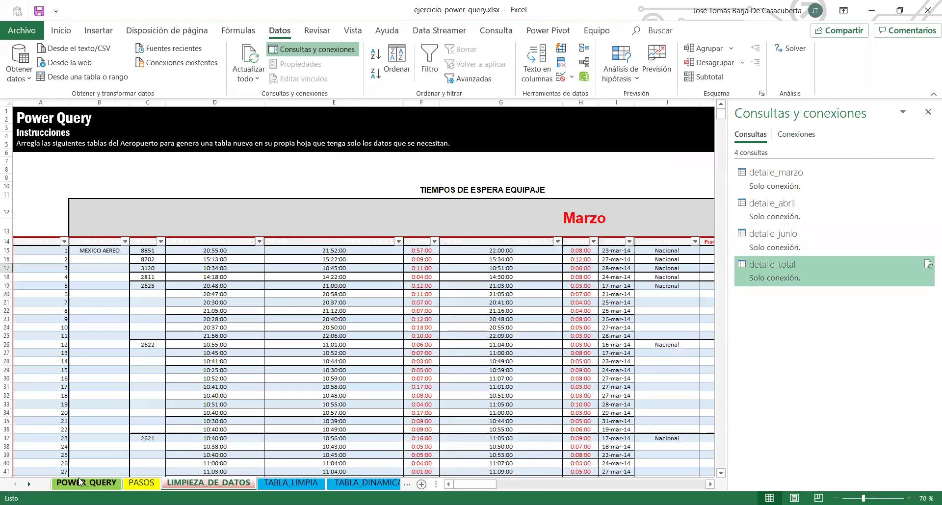
# Check item 08 about renaming column titles in the PASOS sheet and reopen the detalle_total query for editing.
pyautogui.click(141, 482)
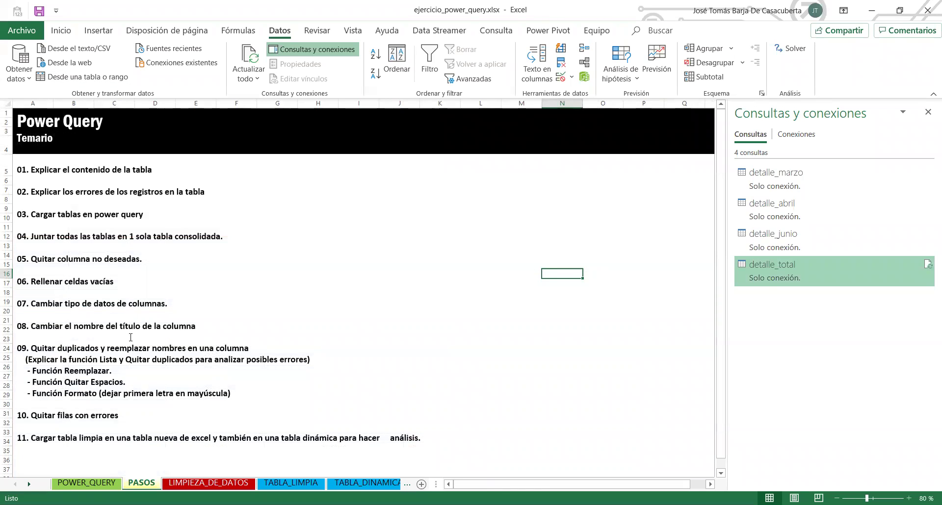
pyautogui.click(19, 325)
pyautogui.moveTo(20, 325); pyautogui.dragTo(223, 331)
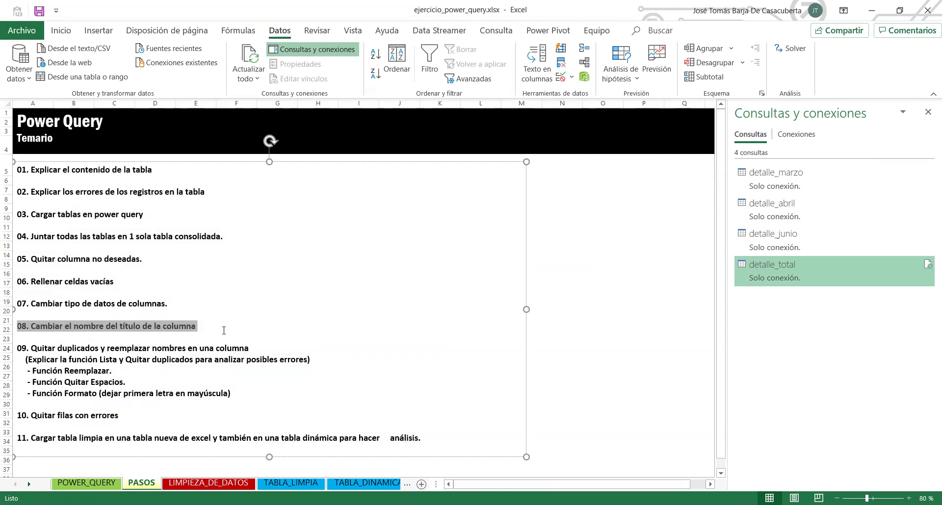
pyautogui.click(605, 333)
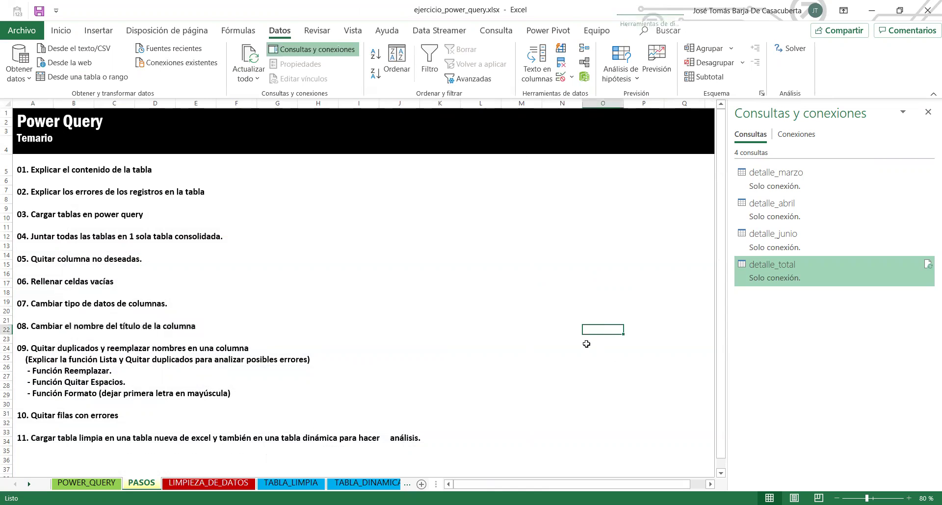
pyautogui.doubleClick(794, 277)
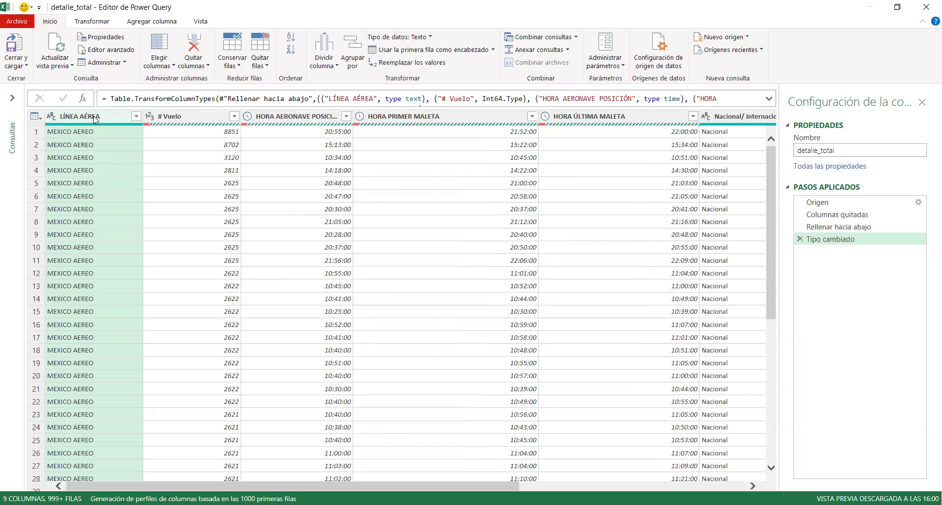
pyautogui.doubleClick(94, 117)
pyautogui.click(79, 116)
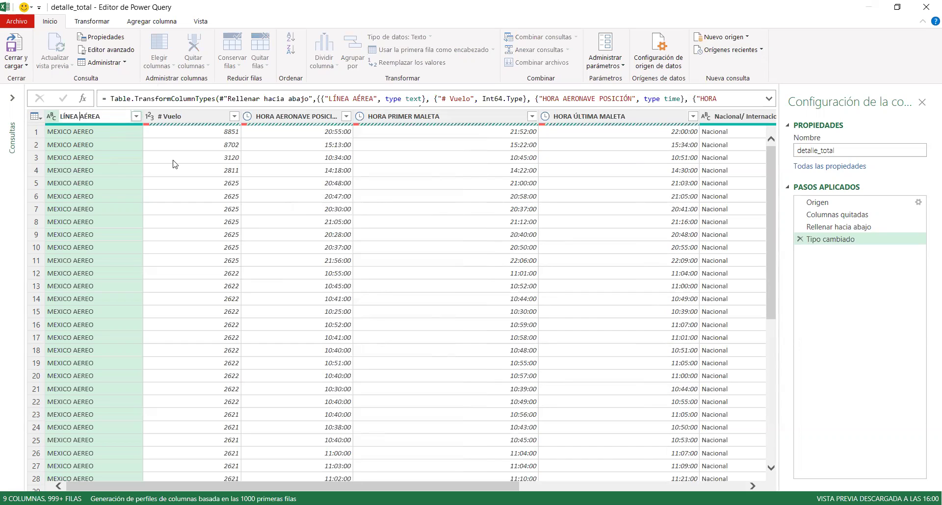
pyautogui.hotkey('ctrl', 'a')
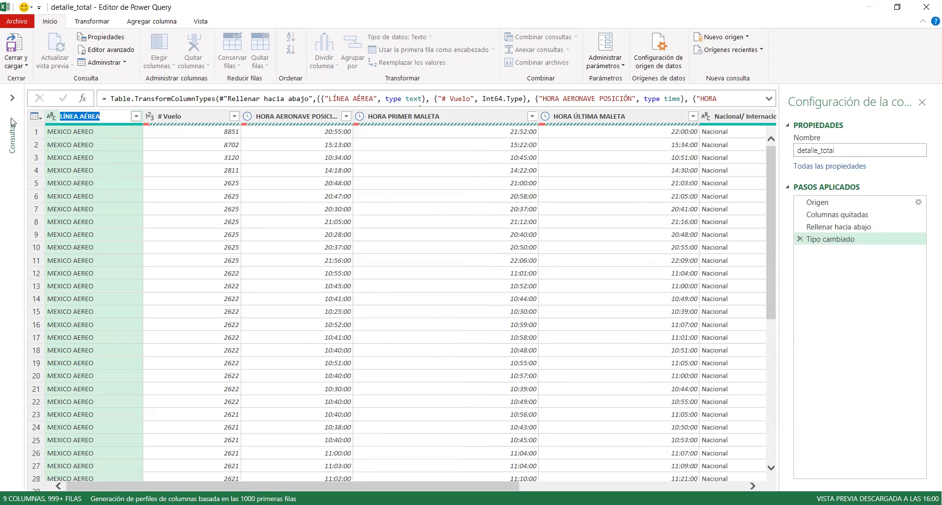
pyautogui.write('LINEA')
pyautogui.hotkey('ctrl', 'z')
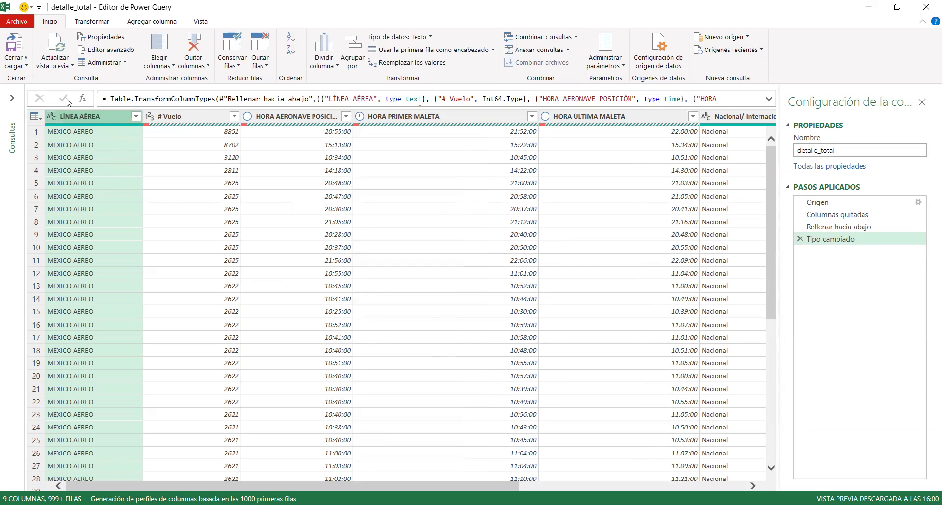
# Rename the LÍNEA AÉREA column as NOMBRE_LINEA_AEREA.
pyautogui.write('LINEA')
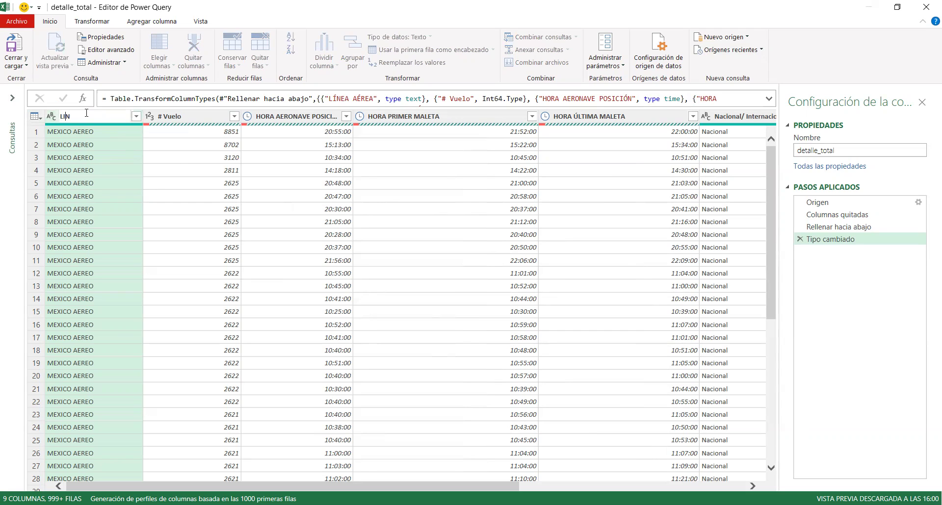
pyautogui.press('BackSpace')
pyautogui.press('BackSpace')
pyautogui.press('BackSpace')
pyautogui.press('BackSpace')
pyautogui.press('BackSpace')
pyautogui.write('NOMBRE_LINEA_AR')
pyautogui.press('BackSpace')
pyautogui.write('EREA')
pyautogui.press('Return')
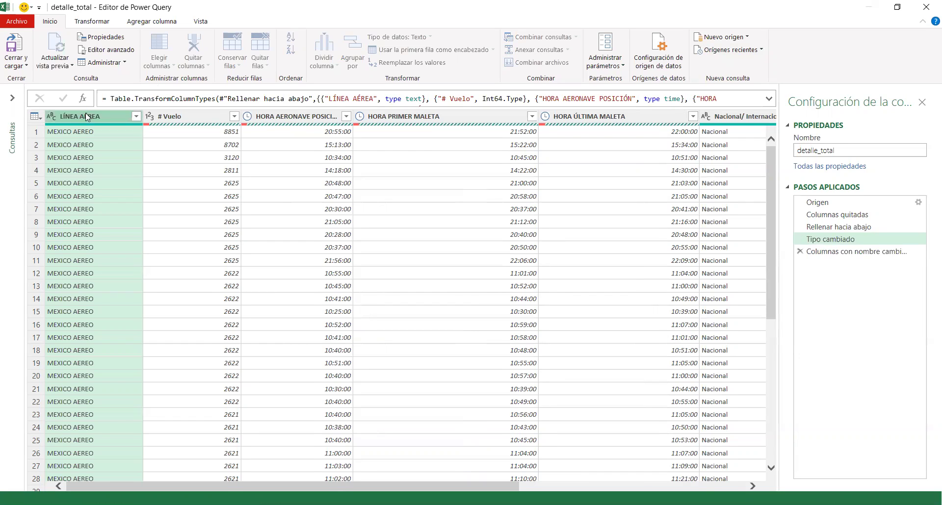
# Rename the # Vuelo column as NUMERO_VUELO.
pyautogui.click(189, 120)
pyautogui.doubleClick(189, 120)
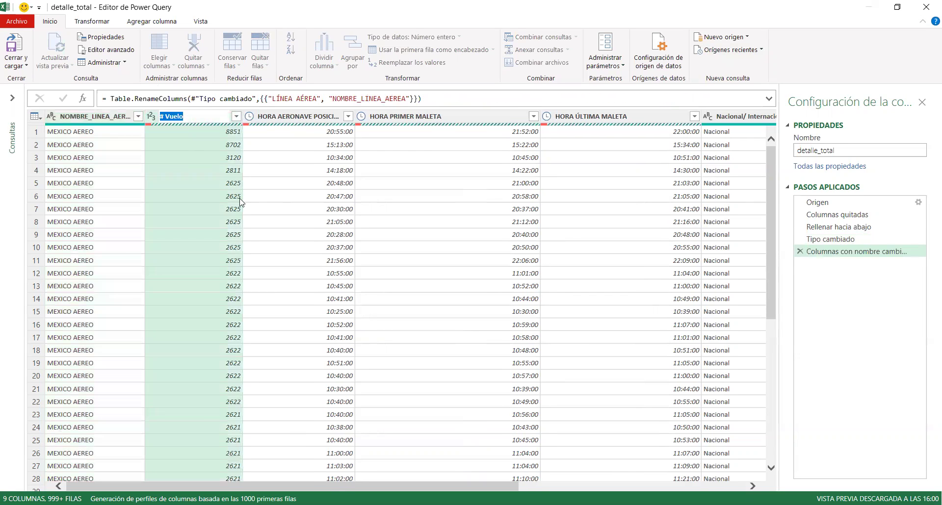
pyautogui.write('NUMERO_VUELO')
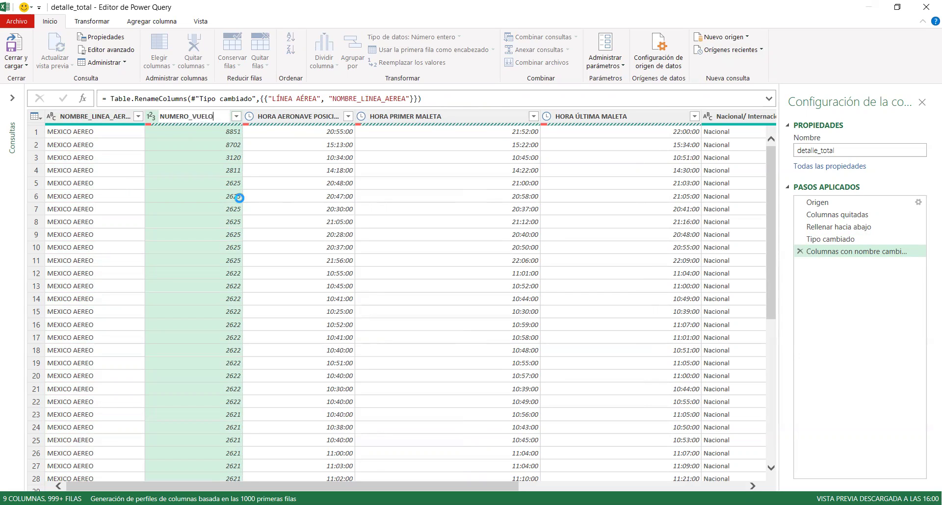
pyautogui.press('Return')
# Widen the HORA AERONAVE POSICIÓN column and rename it as HORA_POSICION.
pyautogui.click(284, 129)
pyautogui.press('F2')
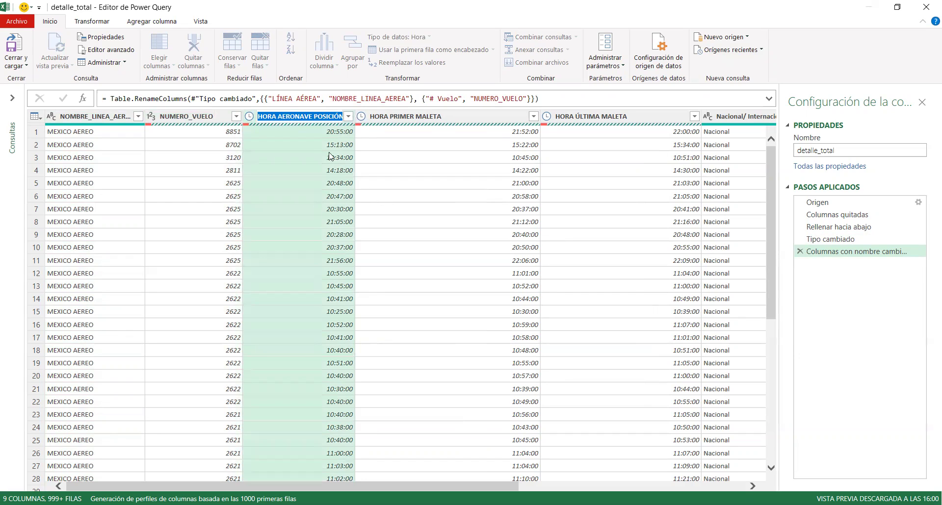
pyautogui.press('Escape')
pyautogui.moveTo(357, 119); pyautogui.dragTo(424, 119)
pyautogui.doubleClick(298, 121)
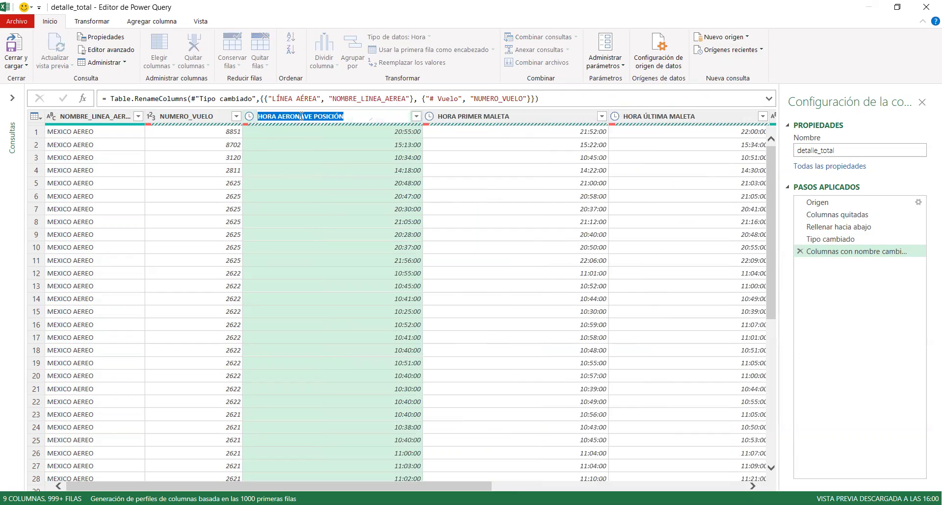
pyautogui.write('HORA_POSICION')
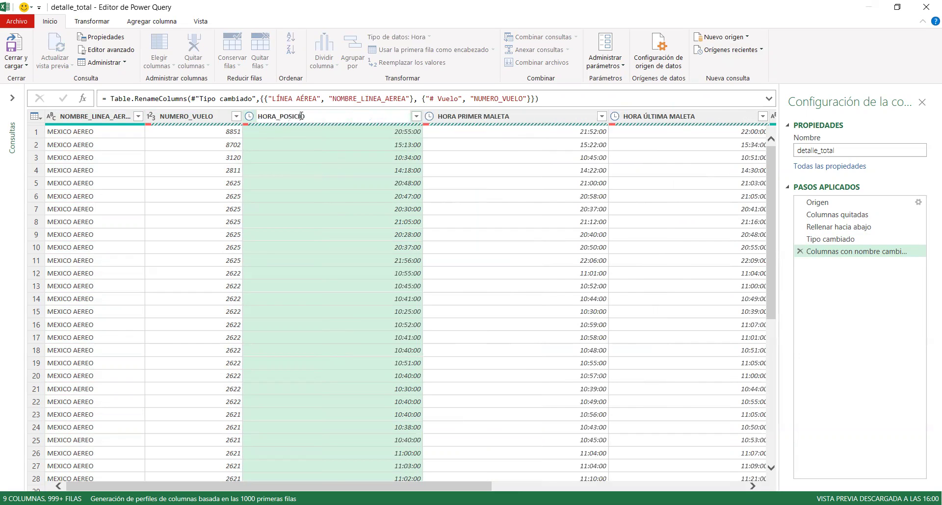
pyautogui.press('Return')
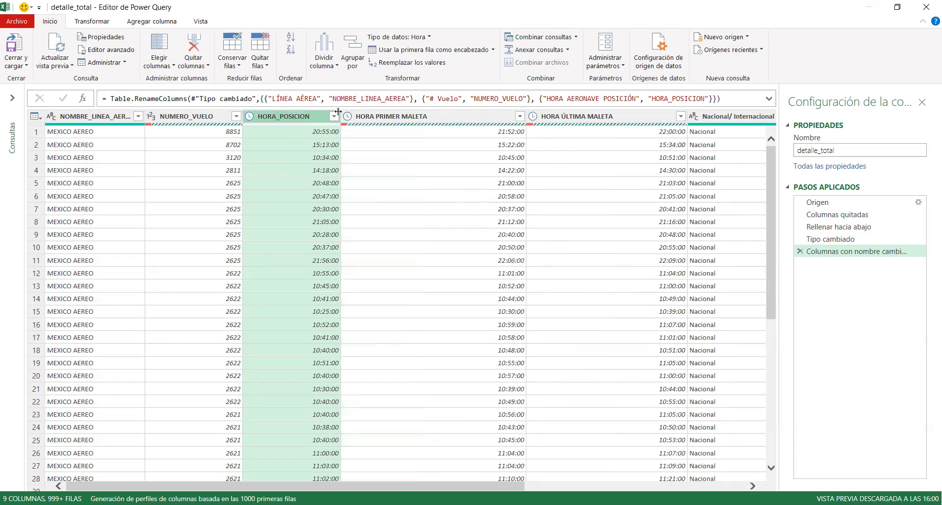
# Rename the HORA PRIMER MALETA column as HORA_PRIMERA_MALETA.
pyautogui.doubleClick(403, 116)
pyautogui.write('HORA_PRIM')
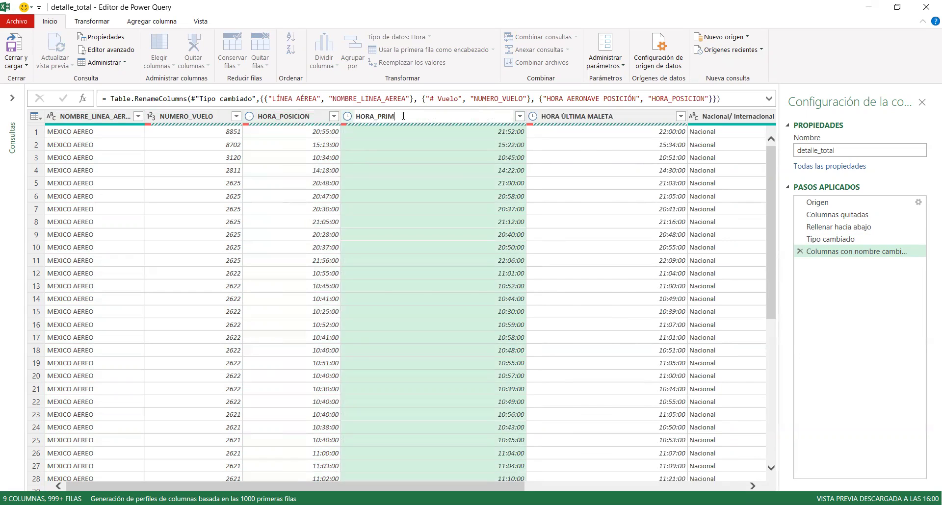
pyautogui.write('ER_MALETA')
# Rename the HORA ÚLTIMA MALETA column as HORA_ULTIMA_MALETA.
pyautogui.doubleClick(487, 116)
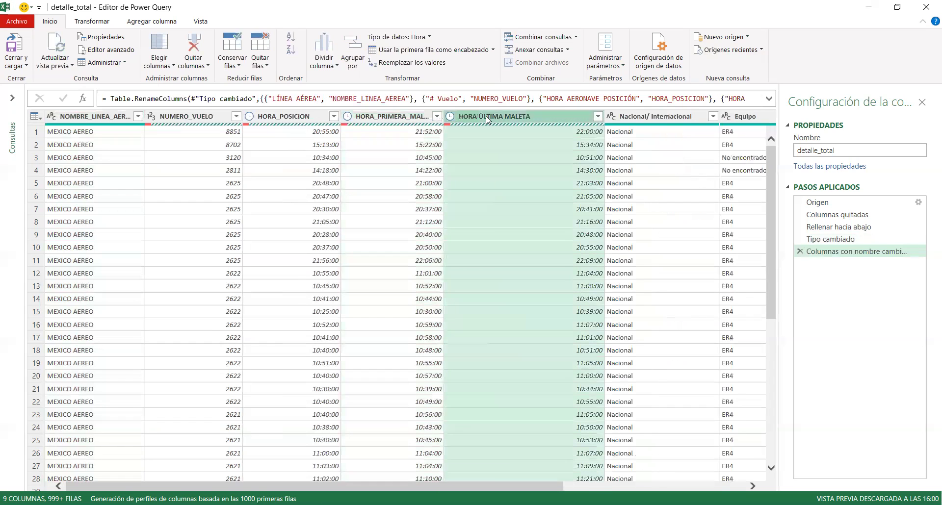
pyautogui.write('HORA_U')
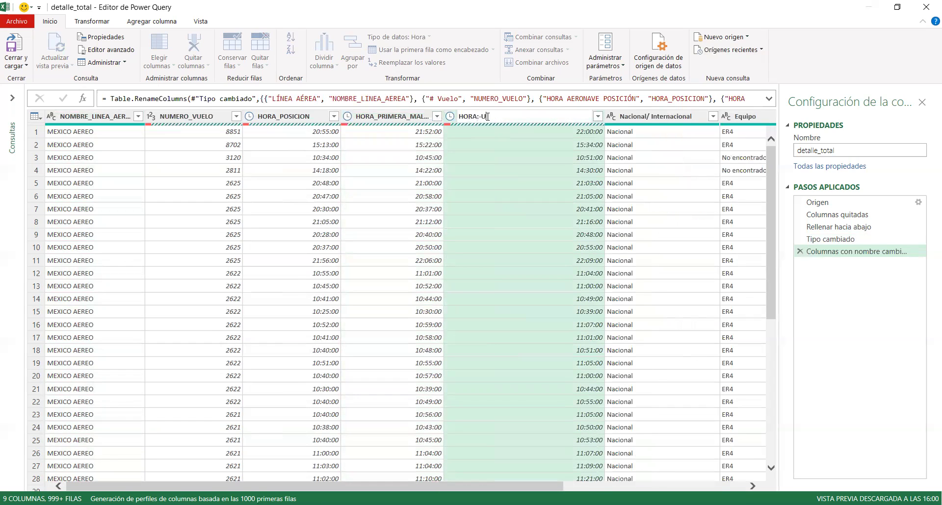
pyautogui.press('BackSpace')
pyautogui.press('BackSpace')
pyautogui.write('_ULTIMA')
pyautogui.write('_MALETA')
pyautogui.press('Return')
# Rename the Nacional/ Internacional column as TIPO_DE_VUELO and the Equipo column as EQUIPO.
pyautogui.doubleClick(577, 116)
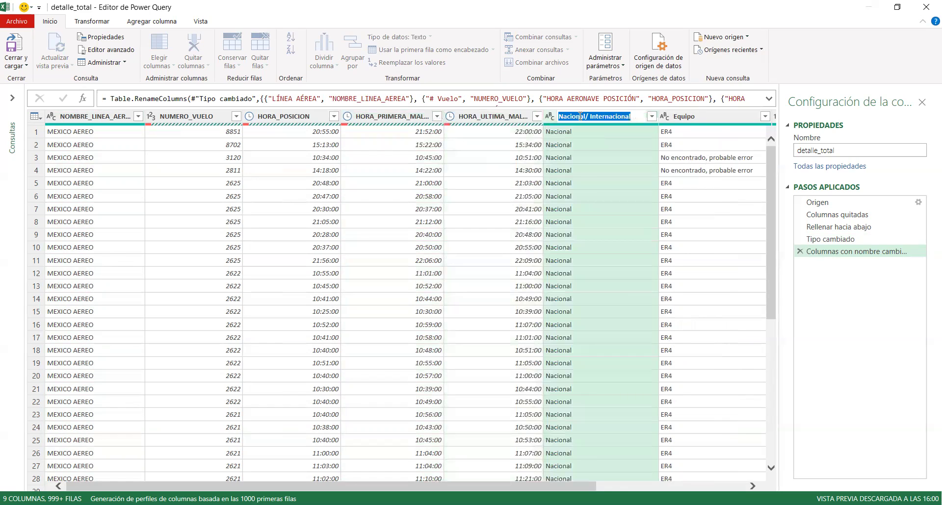
pyautogui.write('TIPO_DE_VUELO')
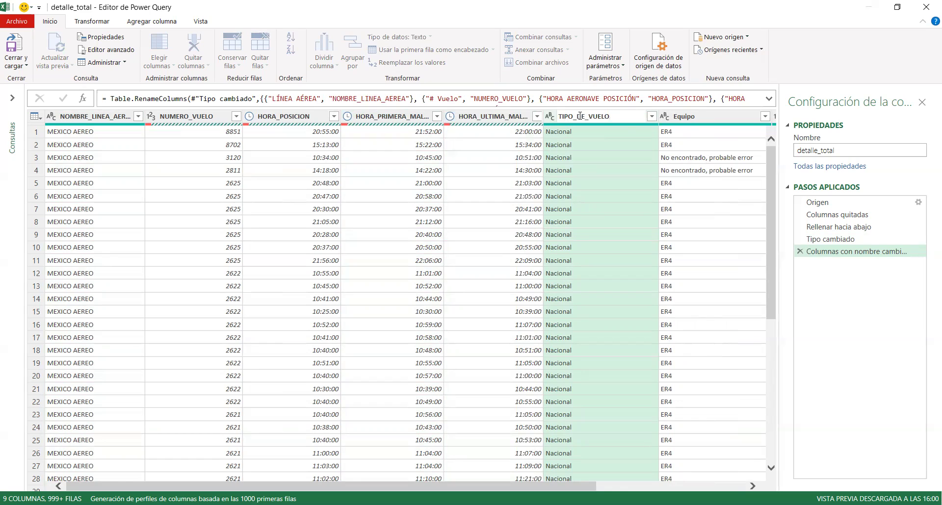
pyautogui.press('Return')
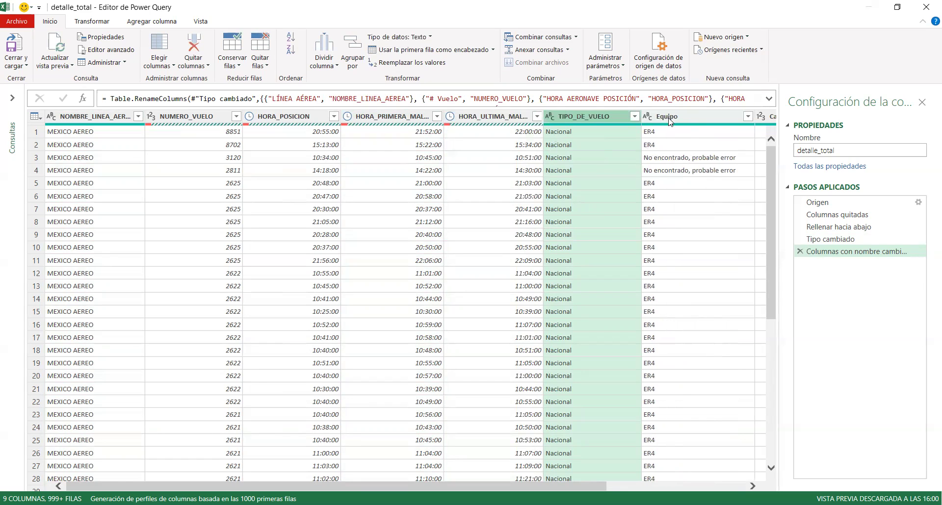
pyautogui.doubleClick(669, 118)
pyautogui.write('EQUIPO')
pyautogui.press('Return')
# Rename the whole-number column between EQUIPO and Procedencia as CAPACIDAD.
pyautogui.moveTo(603, 487); pyautogui.dragTo(743, 487)
pyautogui.doubleClick(608, 117)
pyautogui.write('CAPIDAD')
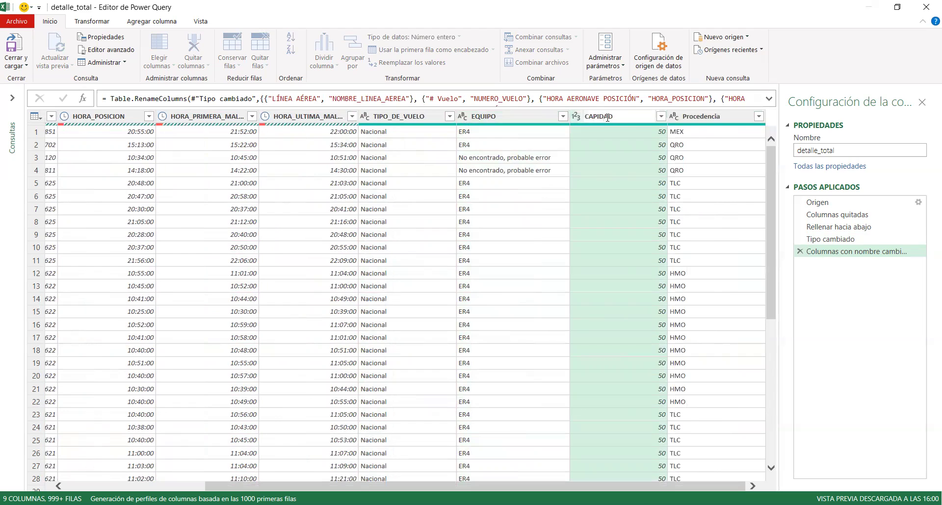
pyautogui.press('BackSpace')
pyautogui.press('BackSpace')
pyautogui.press('BackSpace')
pyautogui.press('BackSpace')
pyautogui.write('ACIDAD')
pyautogui.press('Return')
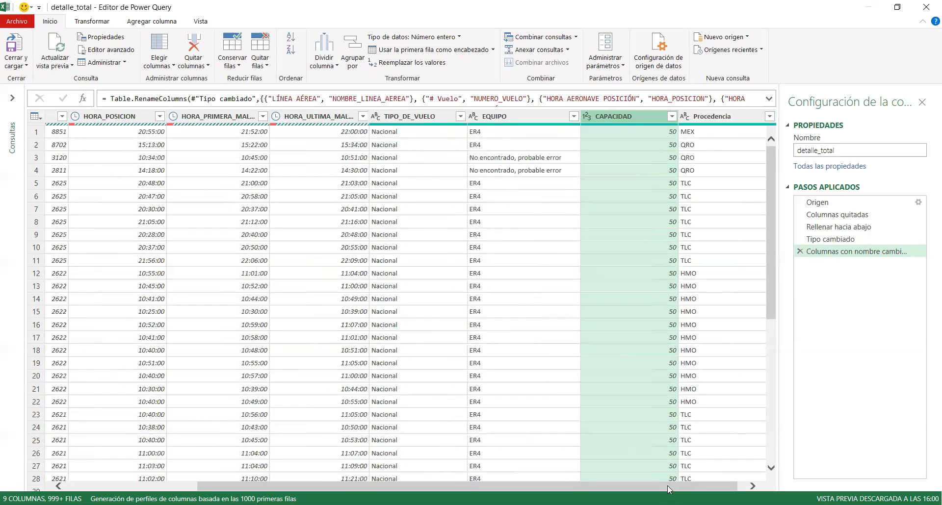
# Rename the Procedencia column as PROCEDENCIA.
pyautogui.doubleClick(706, 118)
pyautogui.write('PROCEDE')
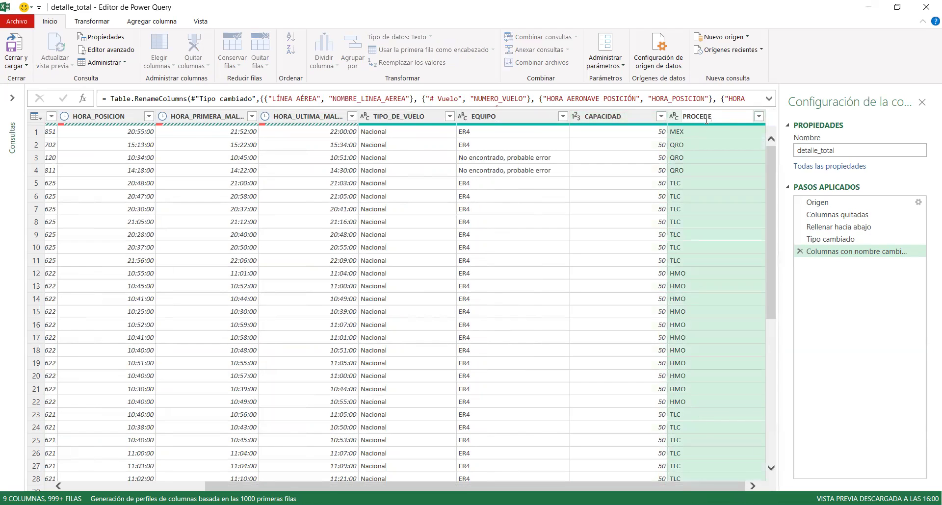
pyautogui.write('NCIA')
pyautogui.press('Return')
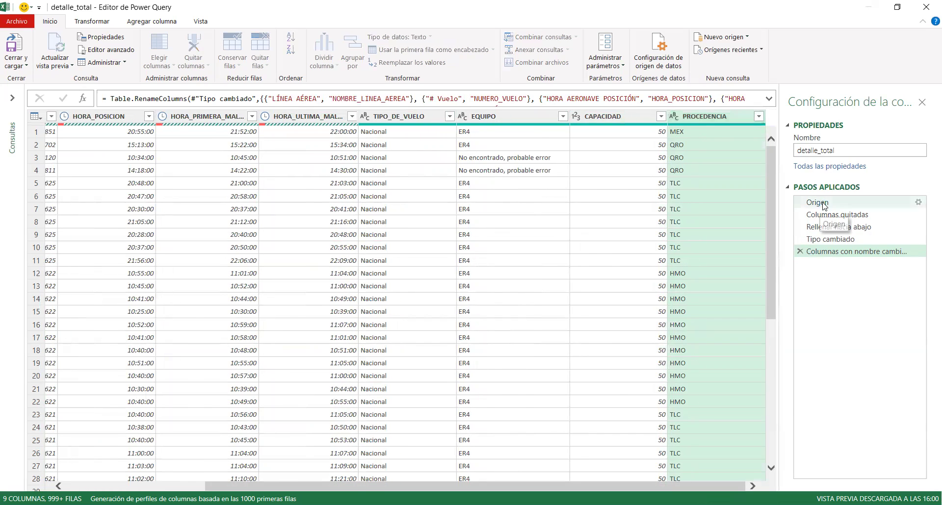
# Compare the table at the Origen step with the renamed-columns step and review all the new column titles.
pyautogui.click(820, 204)
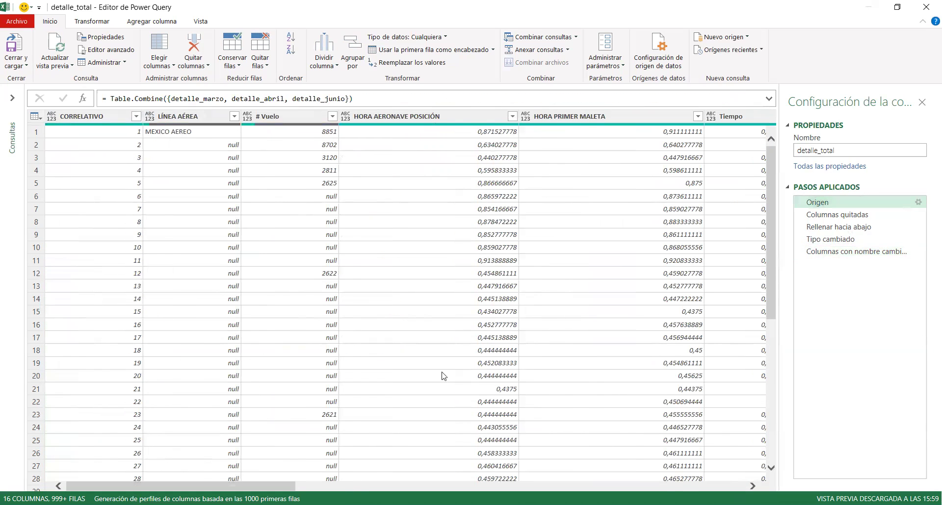
pyautogui.click(834, 251)
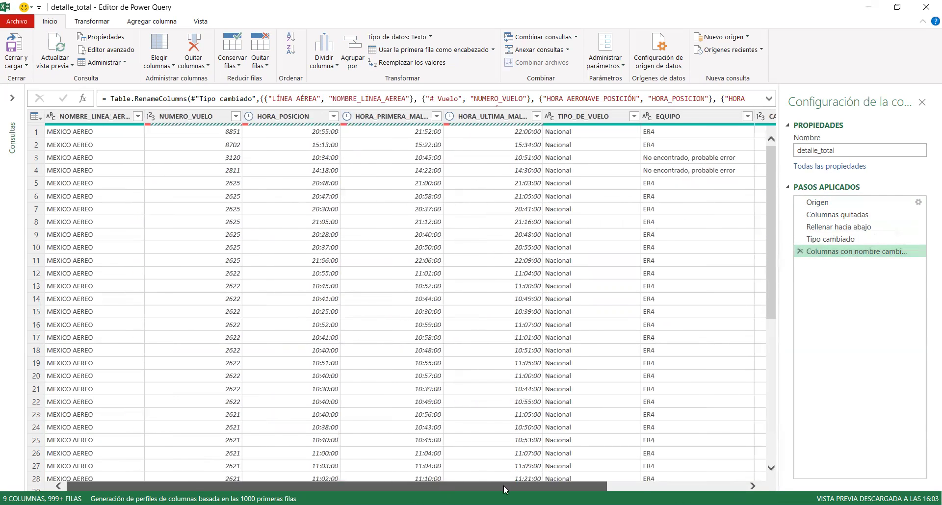
pyautogui.moveTo(493, 485); pyautogui.dragTo(632, 484)
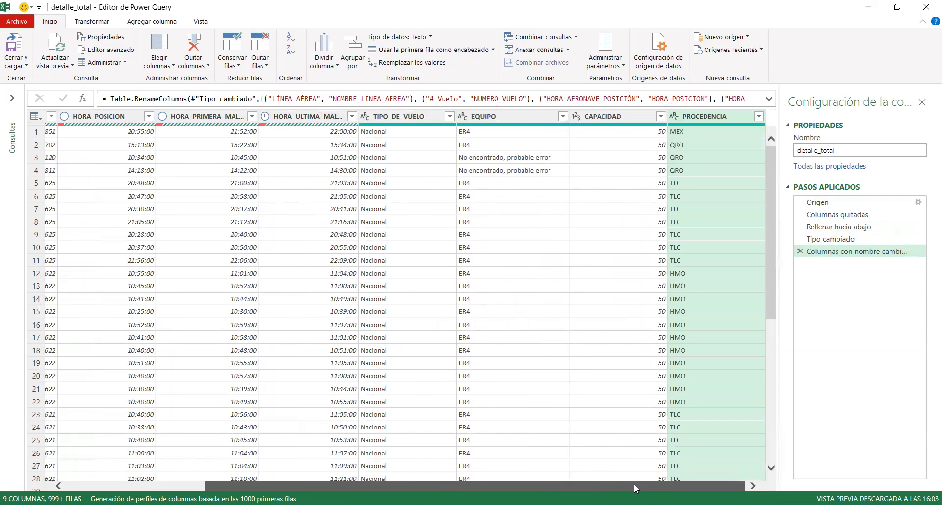
pyautogui.moveTo(634, 484); pyautogui.dragTo(84, 489)
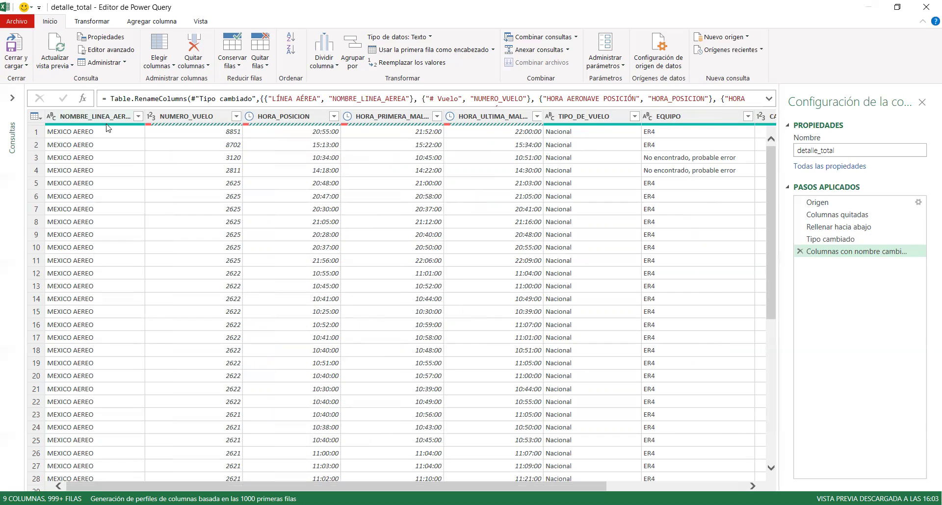
pyautogui.moveTo(144, 116); pyautogui.dragTo(190, 120)
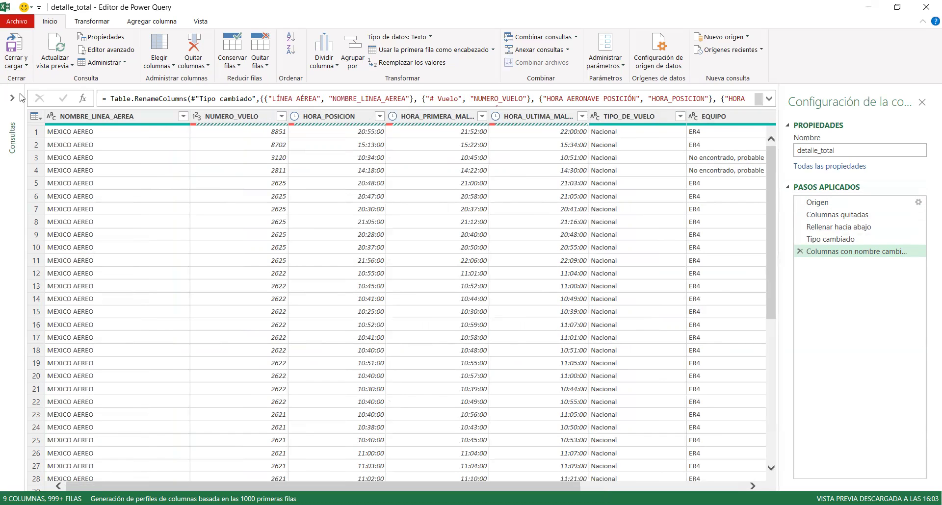
# Close the query editor keeping the changes to detalle_total, and save the workbook in Excel.
pyautogui.click(16, 63)
pyautogui.click(44, 79)
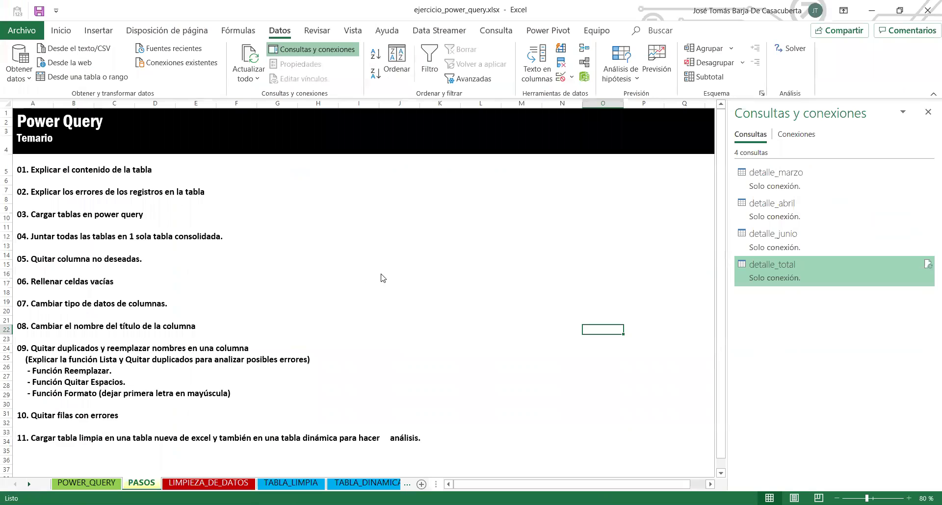
pyautogui.click(431, 296)
pyautogui.click(39, 10)
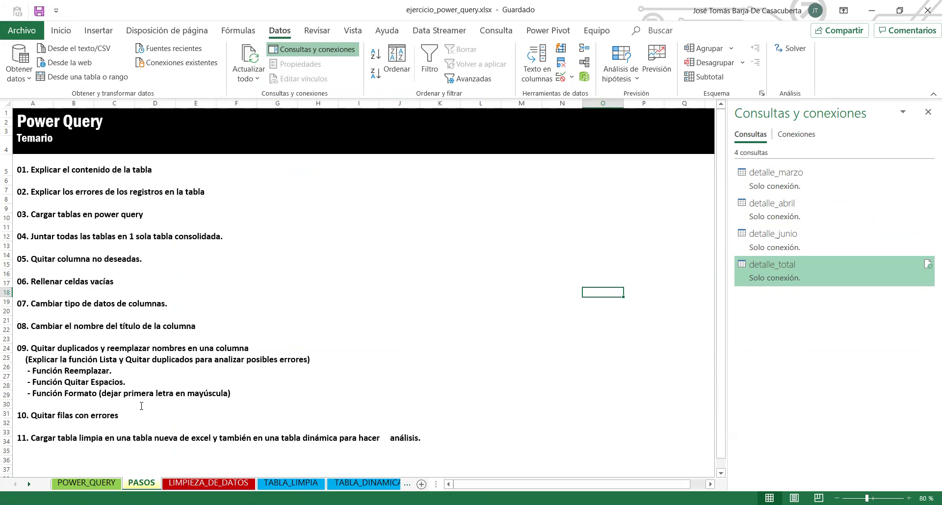
# Review item 09 of the PASOS outline, on removing duplicates and replacing names in a column.
pyautogui.click(188, 386)
pyautogui.moveTo(187, 386); pyautogui.dragTo(17, 349)
pyautogui.click(578, 250)
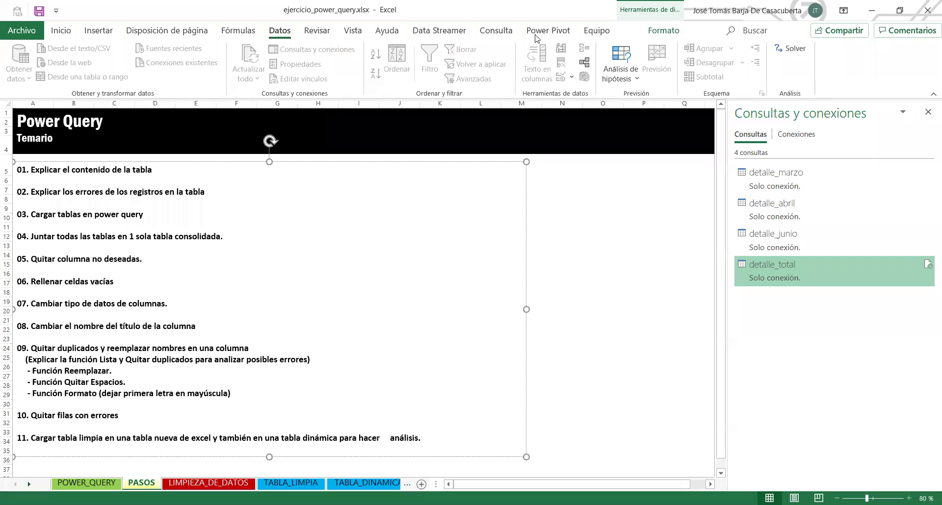
pyautogui.click(578, 285)
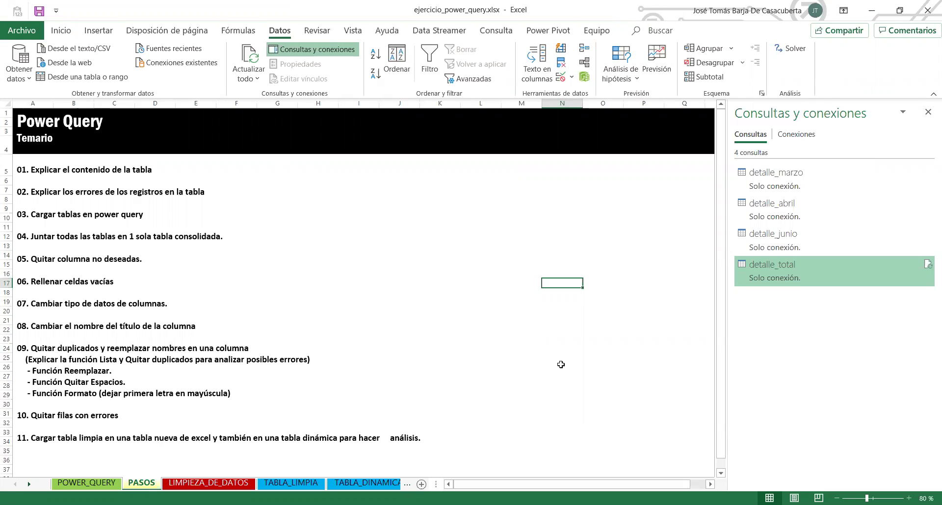
pyautogui.moveTo(219, 405); pyautogui.dragTo(5, 351)
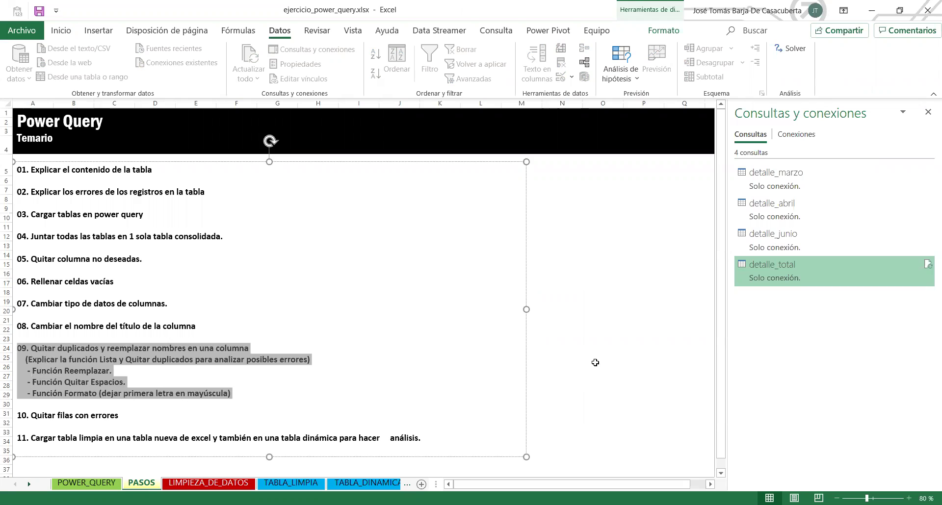
pyautogui.click(595, 362)
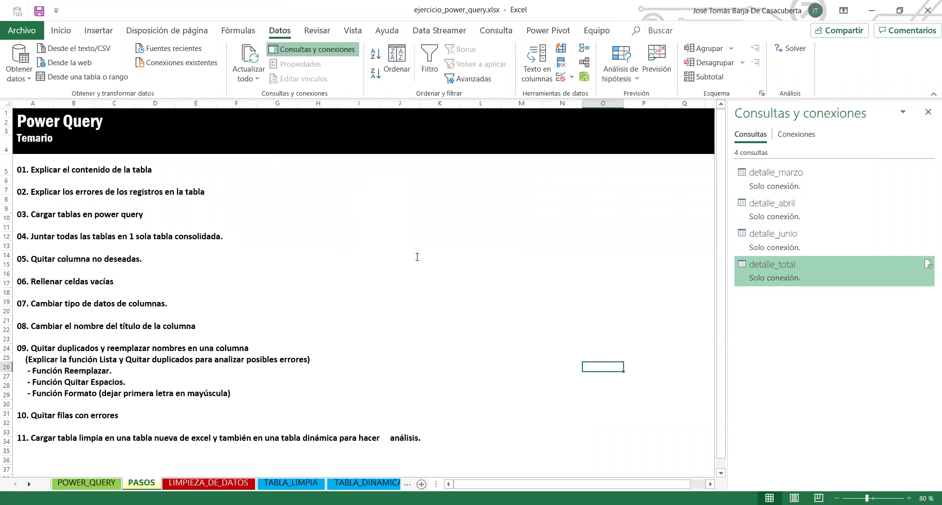
# Open the detalle_total query for editing in the Power Query Editor.
pyautogui.click(22, 81)
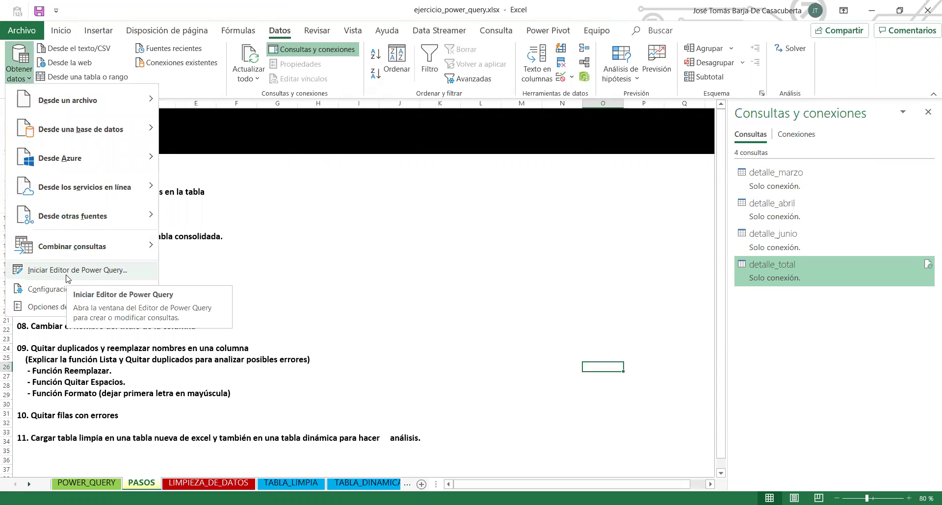
pyautogui.click(300, 390)
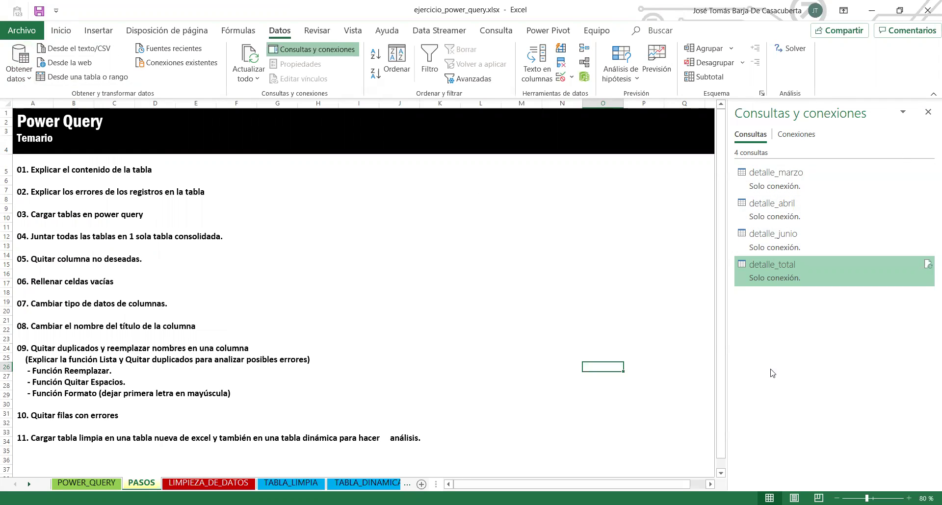
pyautogui.moveTo(767, 277)
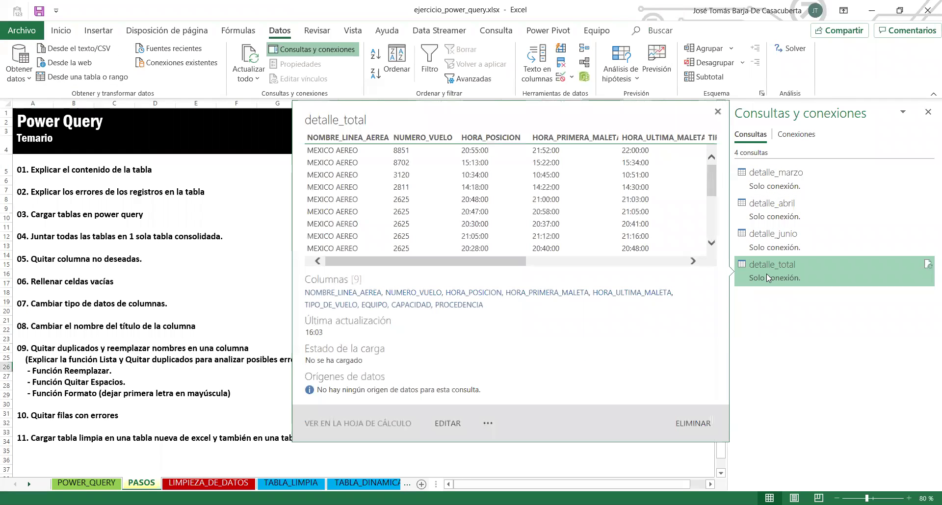
pyautogui.doubleClick(766, 273)
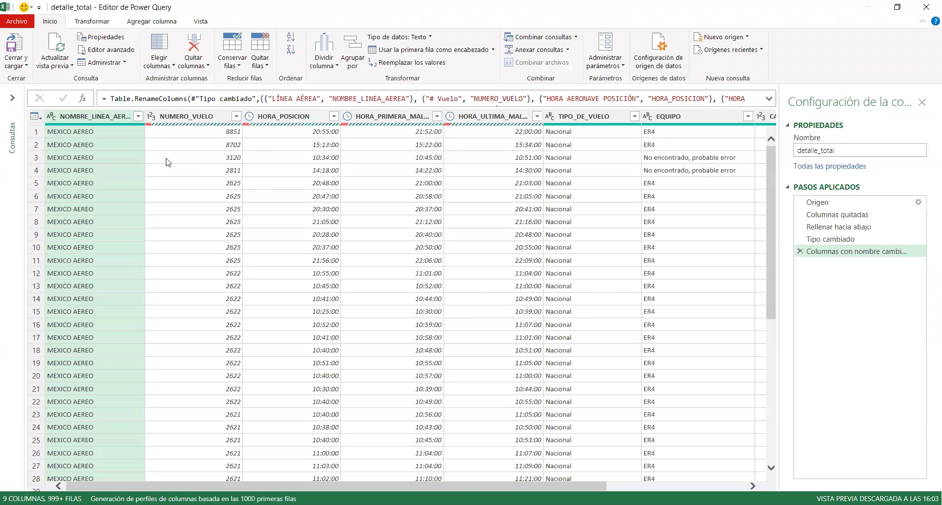
# Widen the NOMBRE_LINEA_AEREA column to show its full title and convert the column to a list.
pyautogui.moveTo(143, 119); pyautogui.dragTo(196, 116)
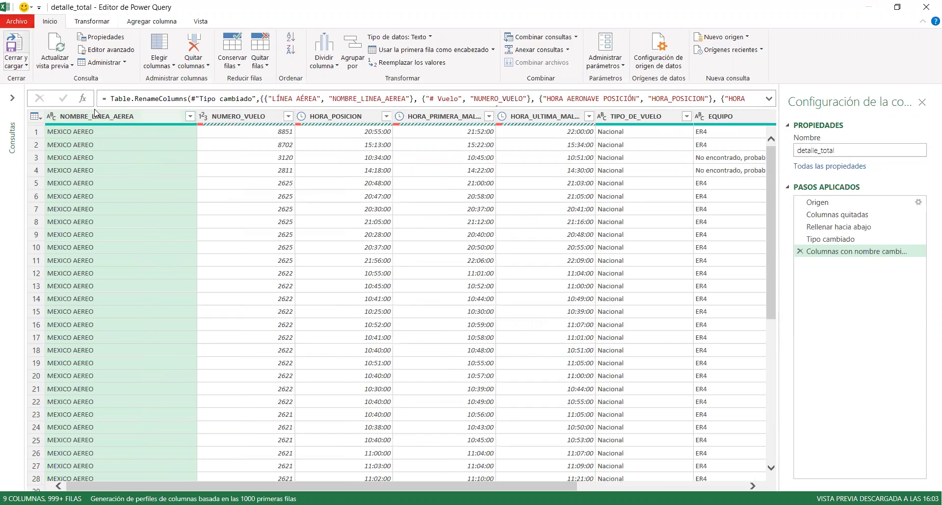
pyautogui.moveTo(197, 116); pyautogui.dragTo(167, 118)
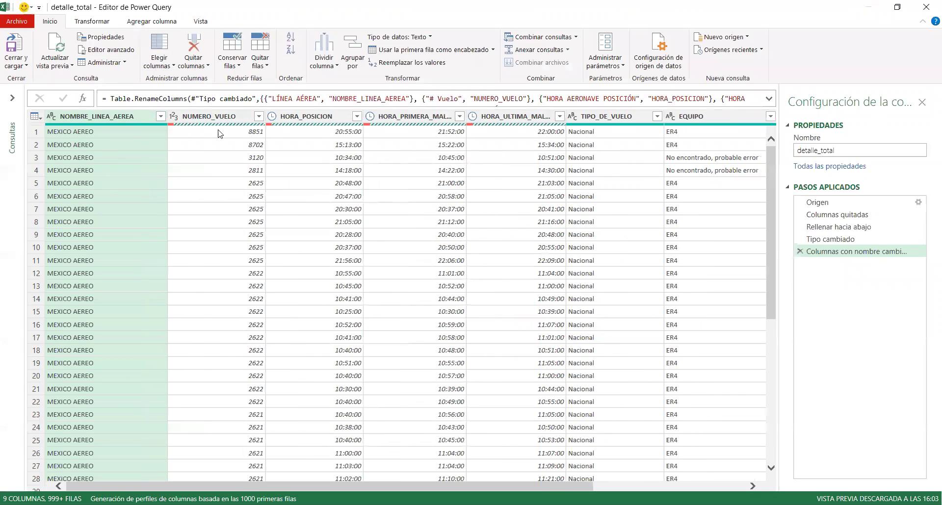
pyautogui.click(90, 23)
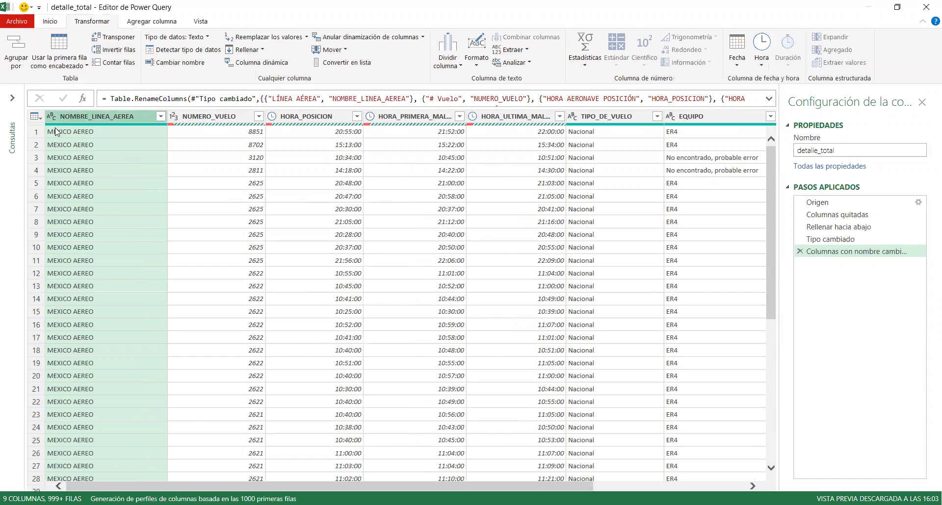
pyautogui.click(345, 67)
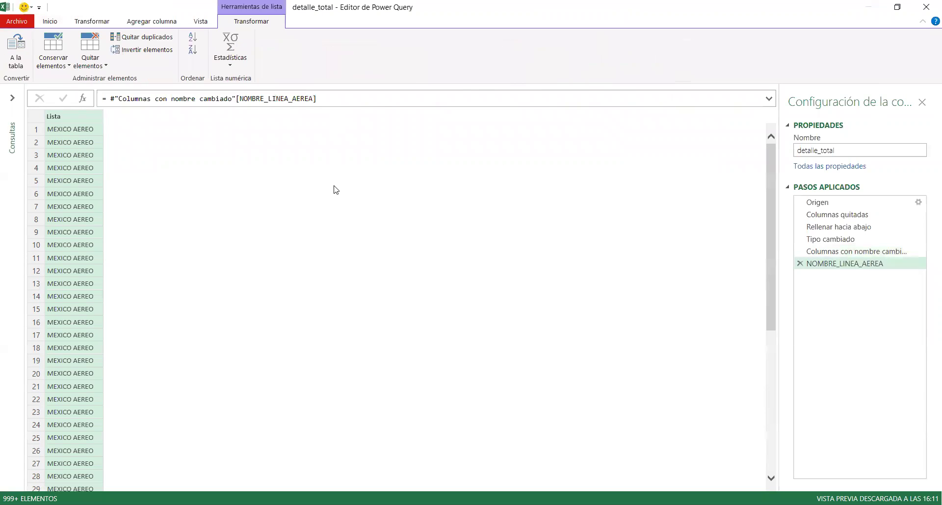
pyautogui.click(824, 252)
pyautogui.click(829, 267)
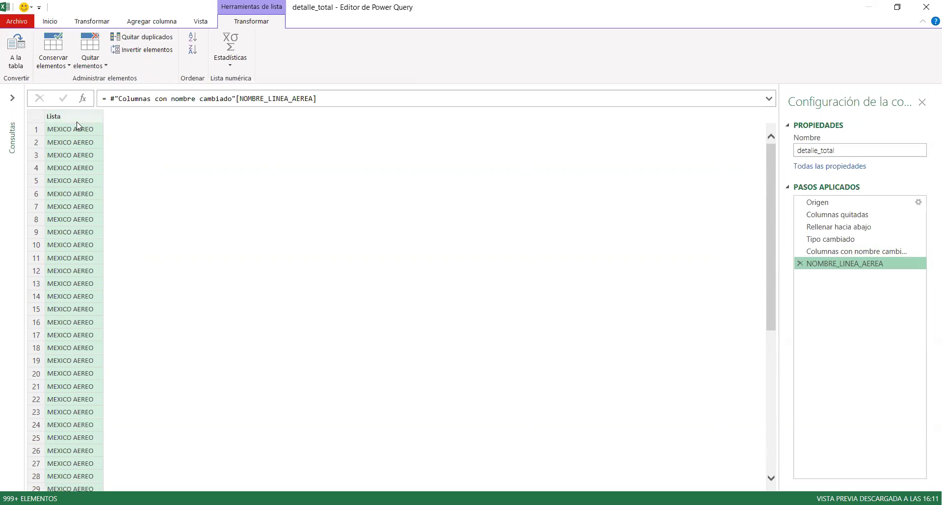
# Remove the duplicates from the airline list, sort it in ascending order, and widen it to show the full names.
pyautogui.click(148, 37)
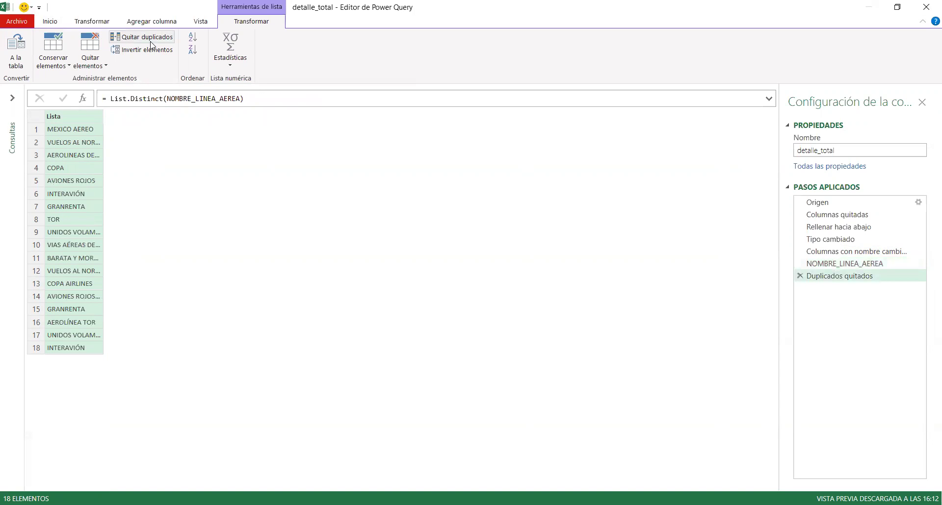
pyautogui.click(191, 41)
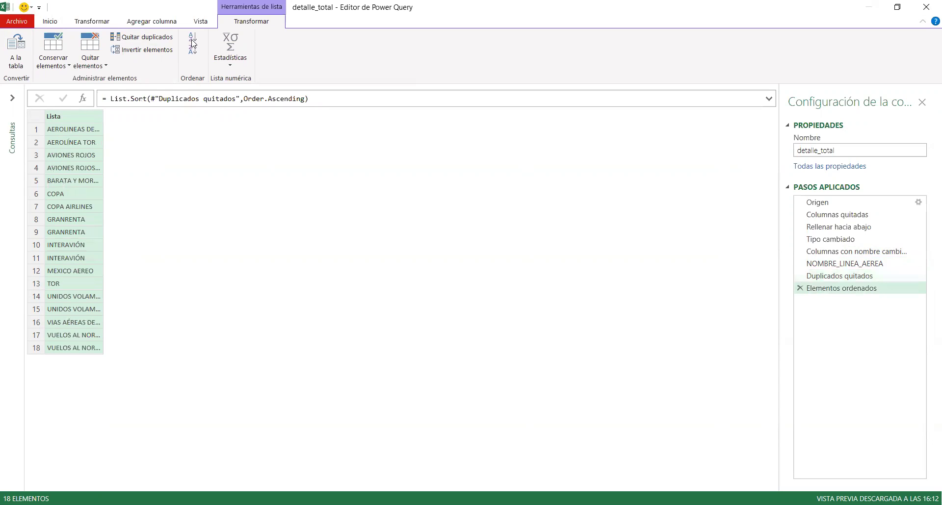
pyautogui.moveTo(104, 116); pyautogui.dragTo(160, 116)
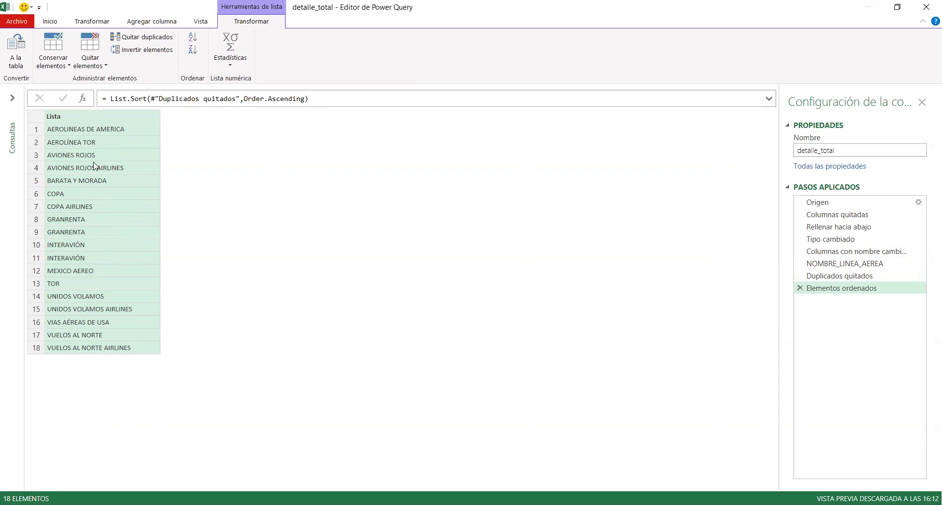
# Compare the AEROLINEAS DE AMERICA, AEROLÍNEA TOR and TOR entries in the sorted airline list for names of the same airline.
pyautogui.click(86, 130)
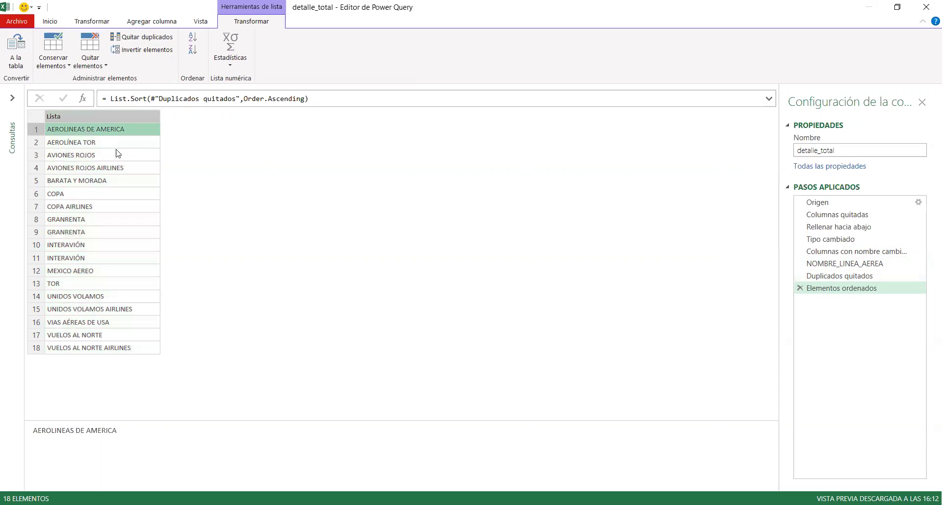
pyautogui.click(81, 142)
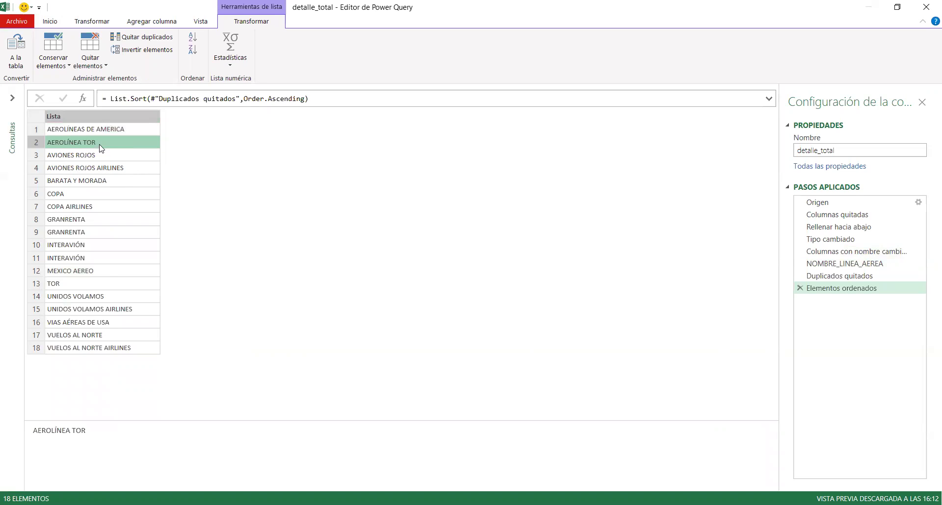
pyautogui.click(96, 284)
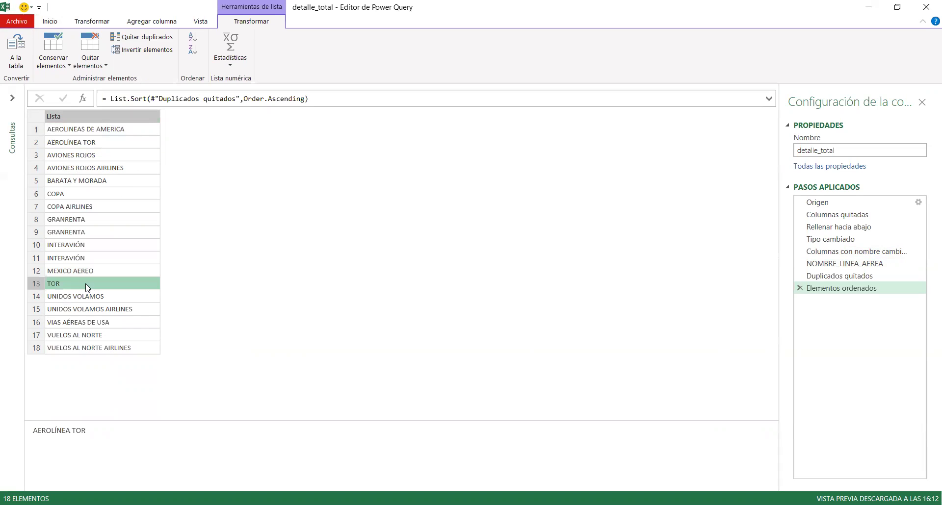
pyautogui.click(77, 146)
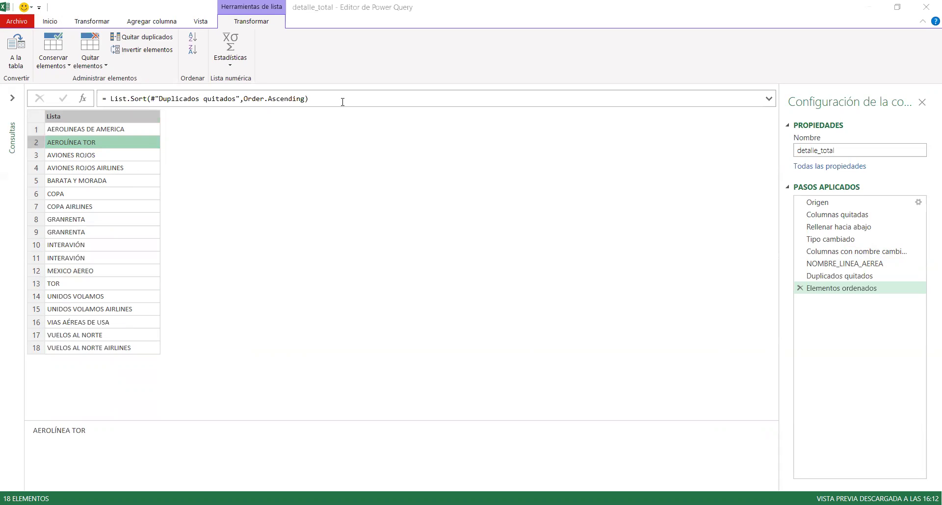
pyautogui.click(63, 287)
pyautogui.click(74, 142)
pyautogui.click(84, 288)
pyautogui.click(79, 137)
pyautogui.rightClick(78, 138)
pyautogui.press('Escape')
# Compare the AVIONES ROJOS and AVIONES ROJOS AIRLINES entries in the airline list.
pyautogui.click(79, 158)
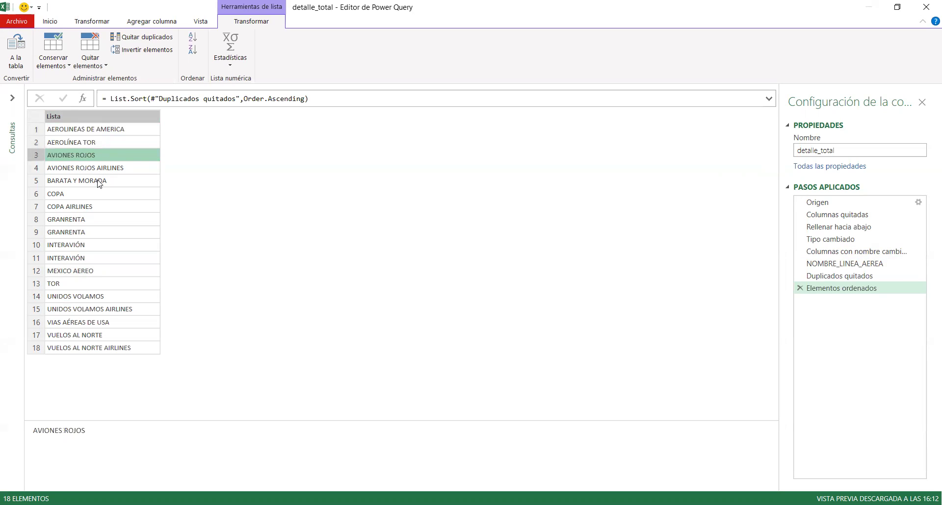
pyautogui.click(82, 170)
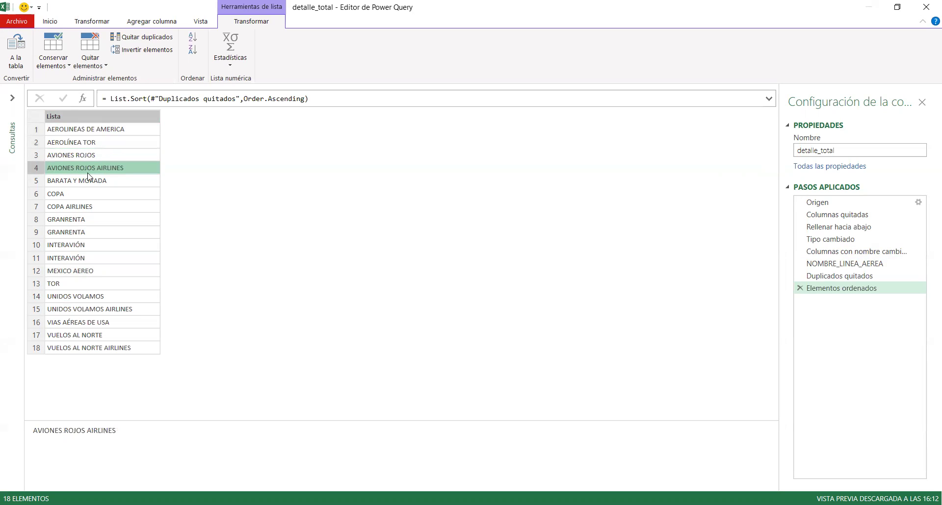
pyautogui.click(73, 158)
pyautogui.press('Down')
pyautogui.click(73, 158)
pyautogui.click(72, 171)
pyautogui.click(86, 156)
pyautogui.click(100, 172)
pyautogui.click(78, 156)
# Copy the names AVIONES ROJOS AIRLINES and AVIONES ROJOS from the airline list.
pyautogui.rightClick(85, 159)
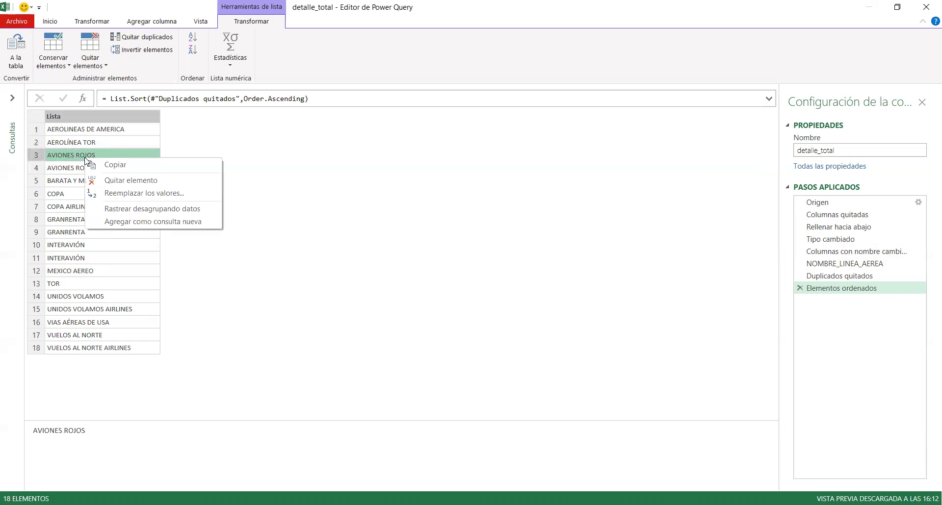
pyautogui.click(77, 172)
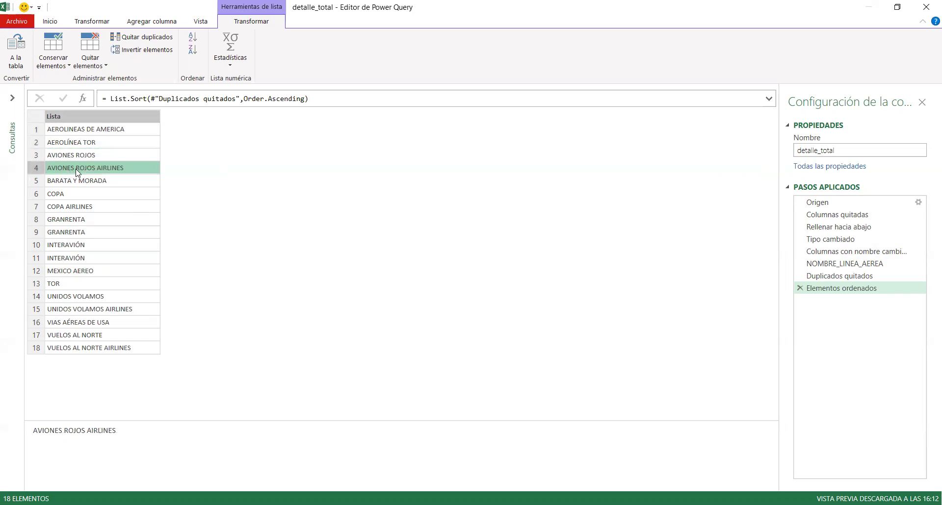
pyautogui.rightClick(76, 171)
pyautogui.click(118, 192)
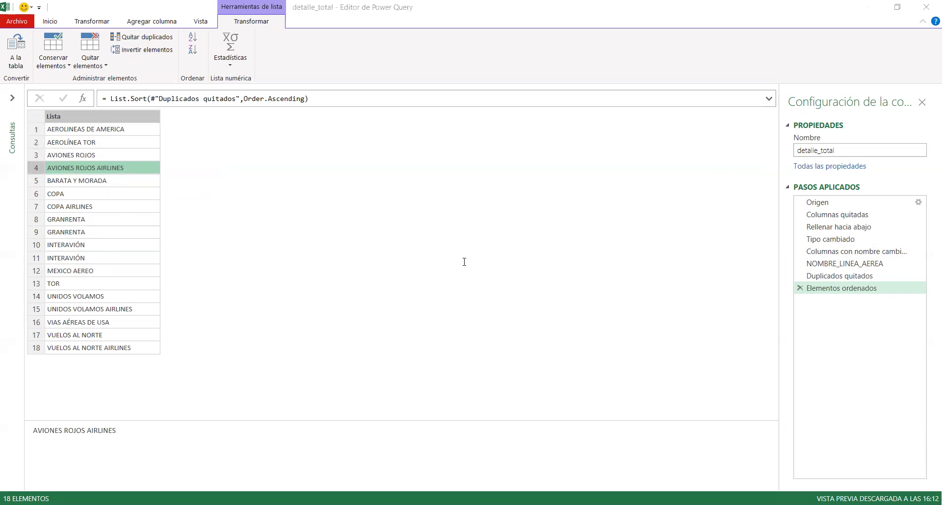
pyautogui.rightClick(87, 157)
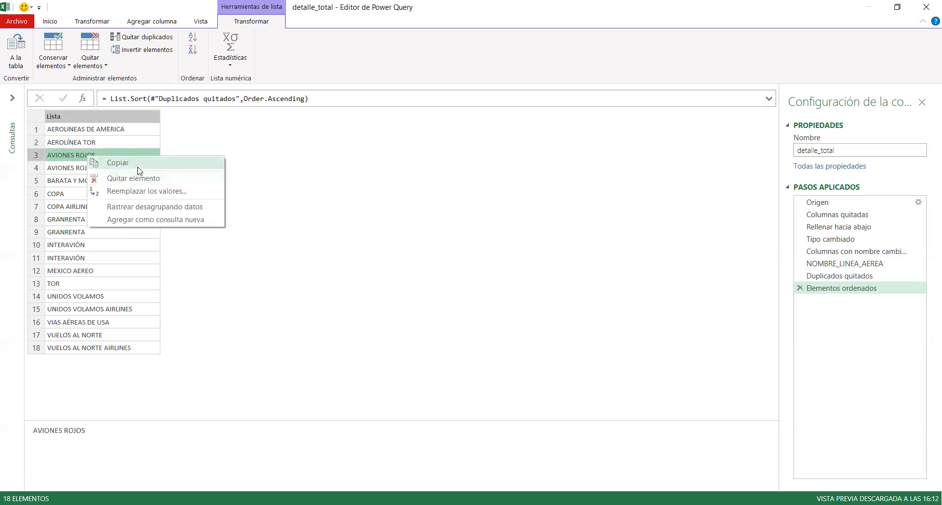
pyautogui.click(139, 167)
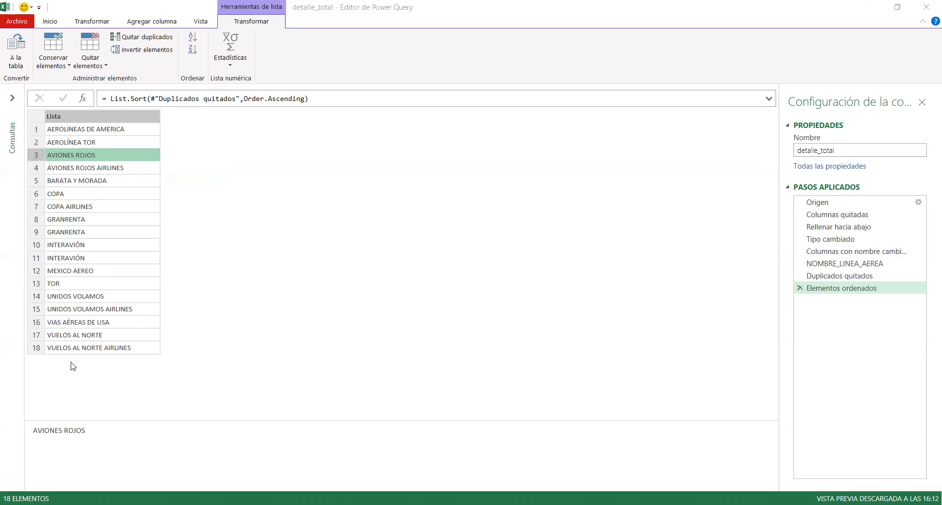
pyautogui.click(137, 215)
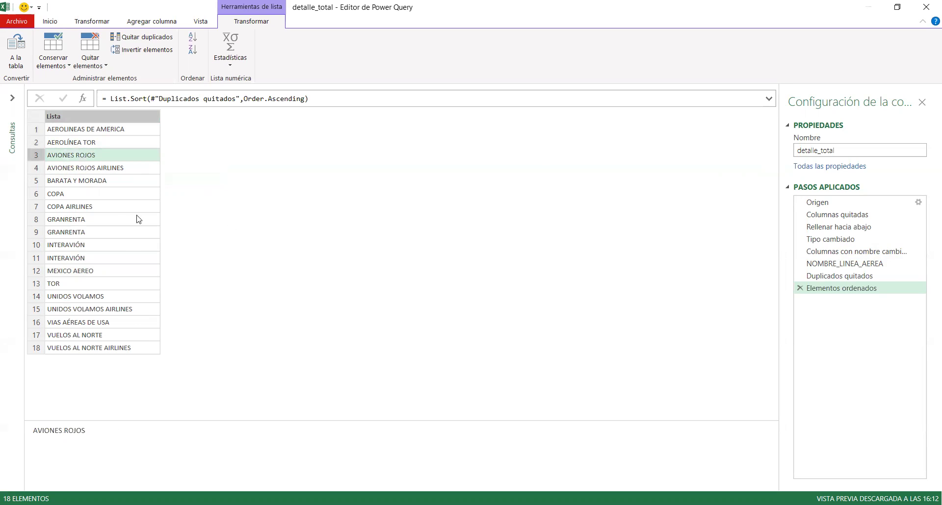
# Check BARATA Y MORADA and compare the COPA and COPA AIRLINES entries in the airline list.
pyautogui.click(86, 183)
pyautogui.click(86, 196)
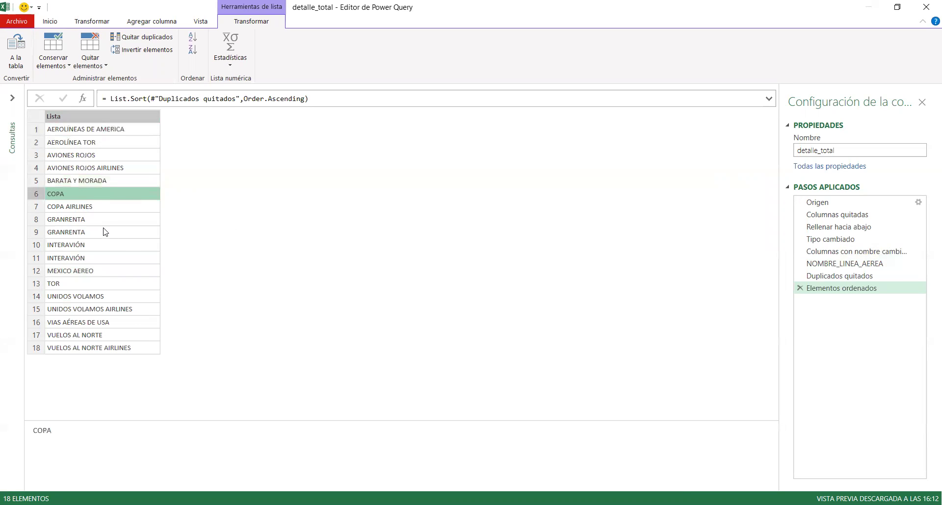
pyautogui.click(70, 207)
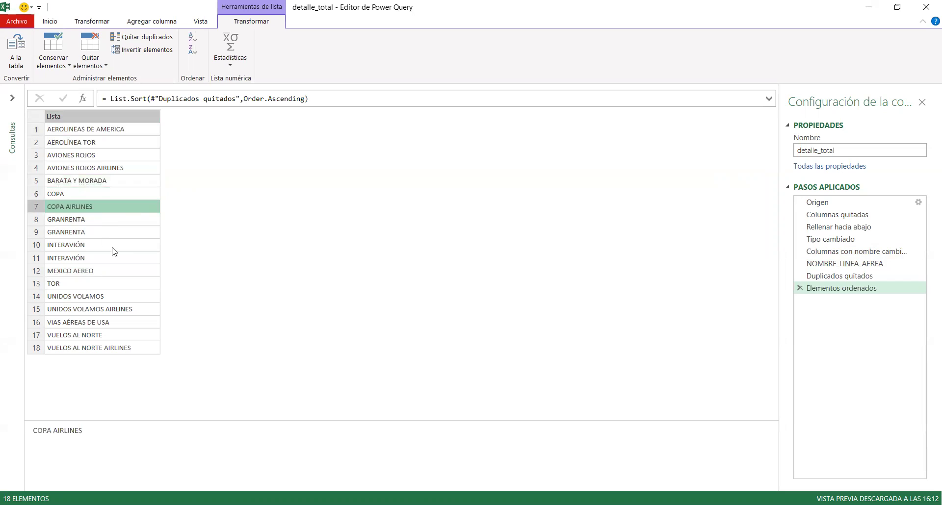
pyautogui.click(71, 195)
pyautogui.click(72, 210)
pyautogui.click(61, 191)
pyautogui.click(73, 208)
# Compare UNIDOS VOLAMOS with UNIDOS VOLAMOS AIRLINES, and VUELOS AL NORTE with VUELOS AL NORTE AIRLINES in the list.
pyautogui.click(73, 312)
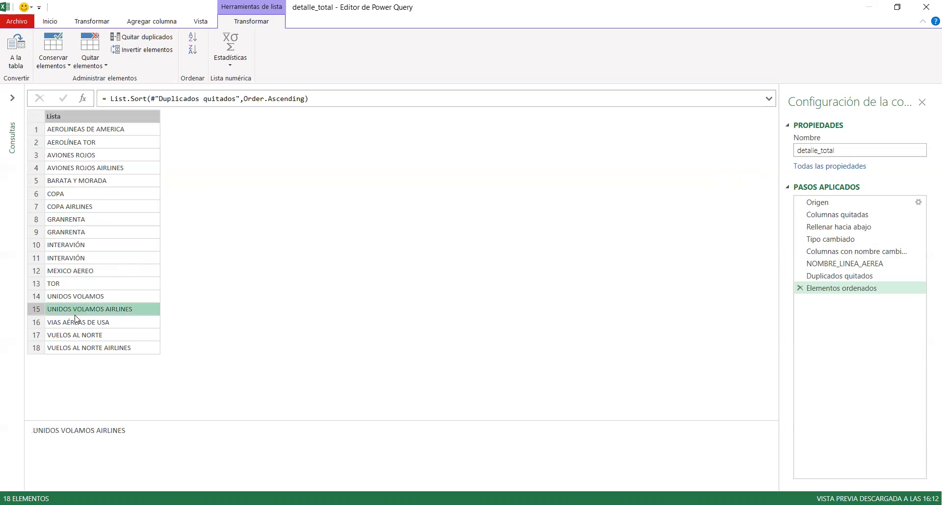
pyautogui.click(69, 297)
pyautogui.click(67, 309)
pyautogui.click(75, 301)
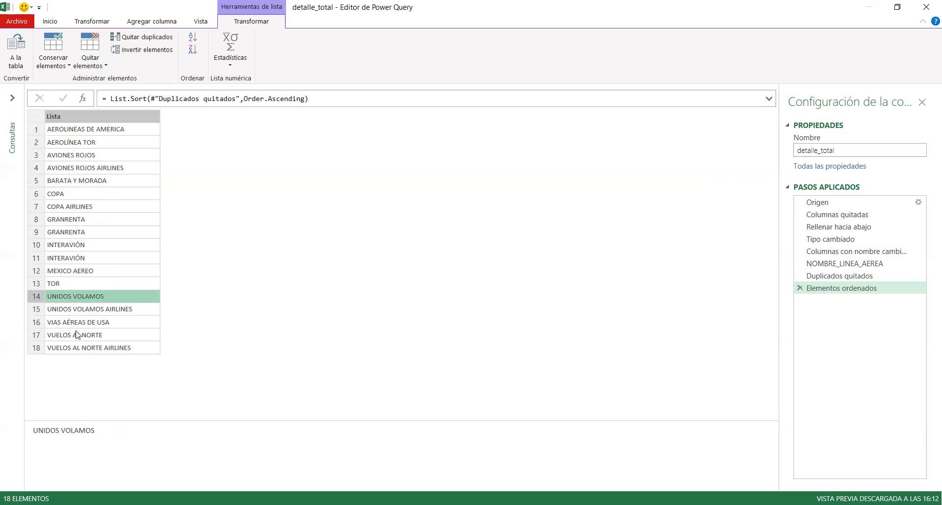
pyautogui.click(84, 348)
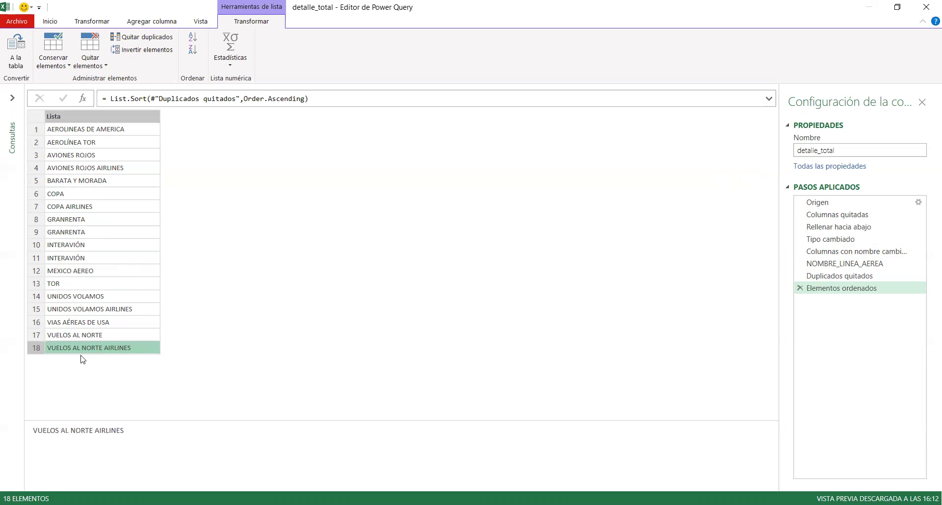
pyautogui.click(71, 335)
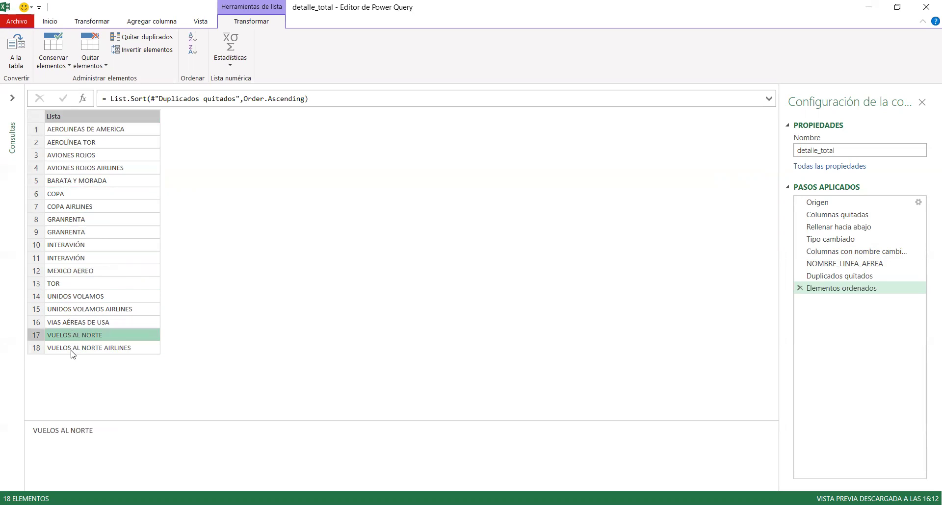
pyautogui.click(73, 349)
# Copy the name UNIDOS VOLAMOS AIRLINES from the airline list.
pyautogui.click(126, 311)
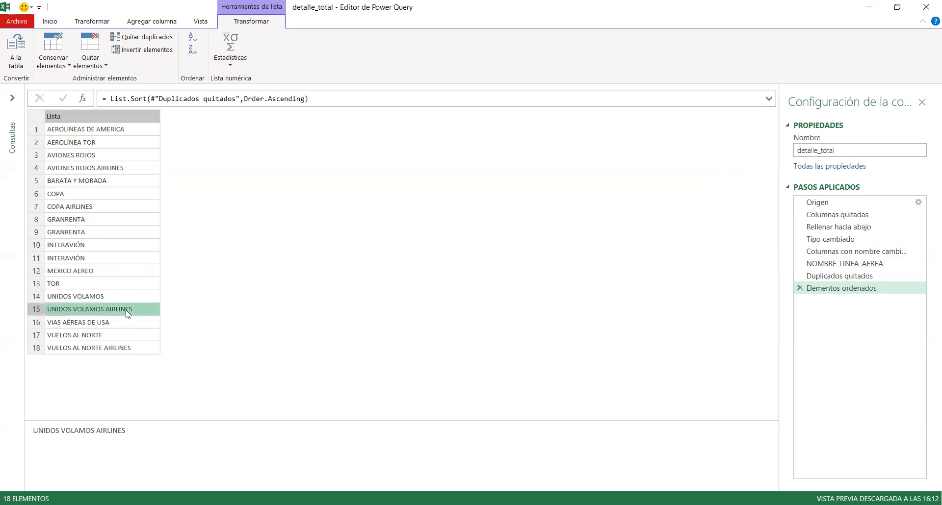
pyautogui.rightClick(126, 314)
pyautogui.click(156, 319)
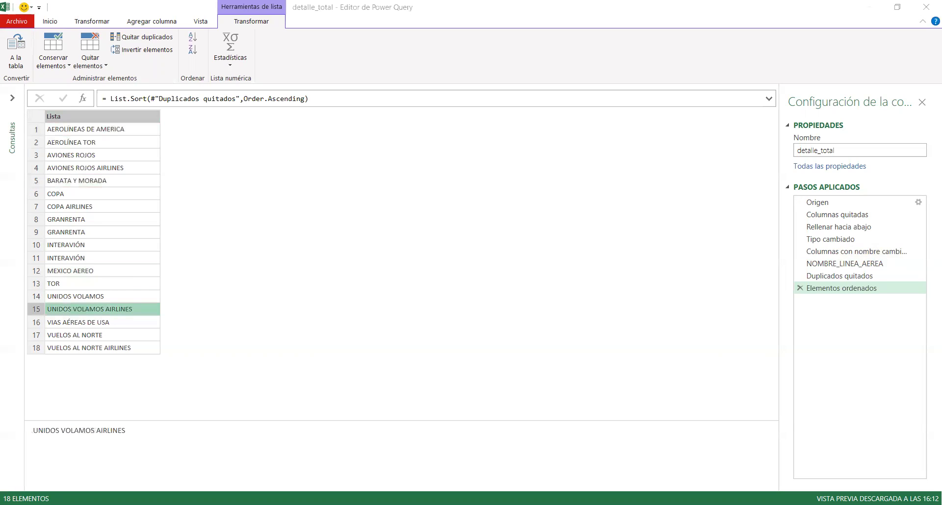
pyautogui.click(245, 299)
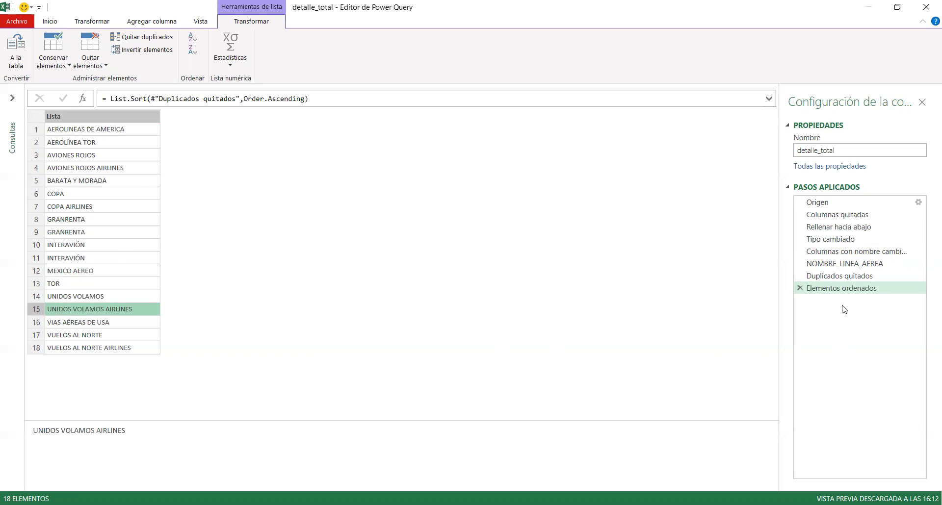
# Review the query results at the applied steps NOMBRE_LINEA_AEREA, Duplicados quitados and Elementos ordenados.
pyautogui.click(95, 119)
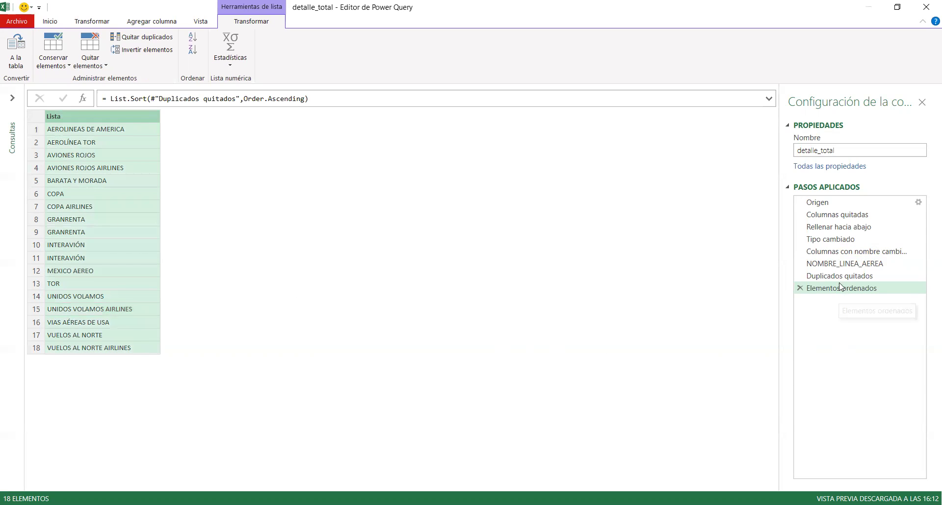
pyautogui.click(839, 264)
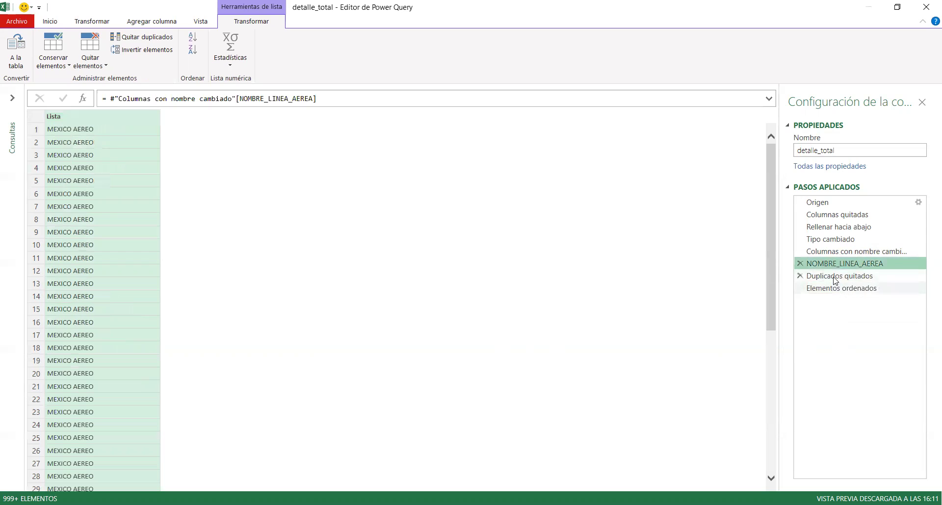
pyautogui.click(835, 278)
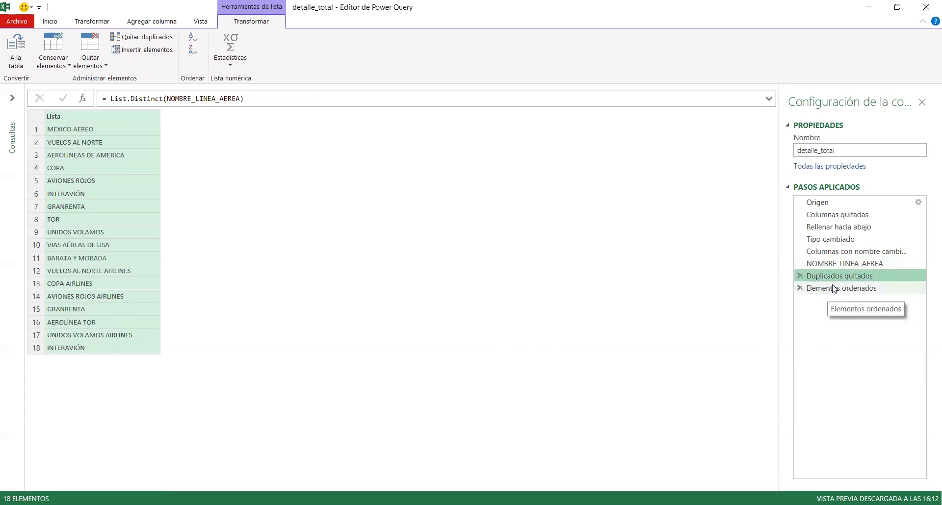
pyautogui.click(834, 289)
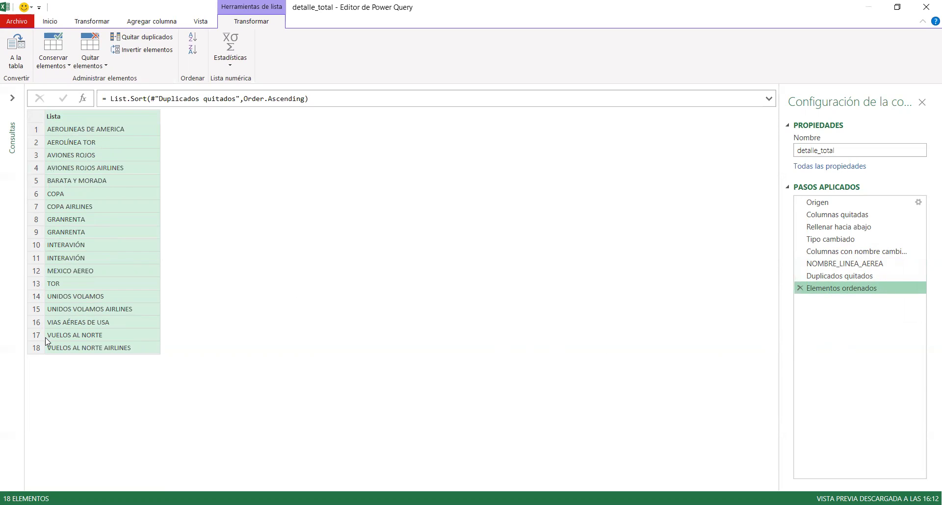
pyautogui.click(818, 275)
pyautogui.click(825, 263)
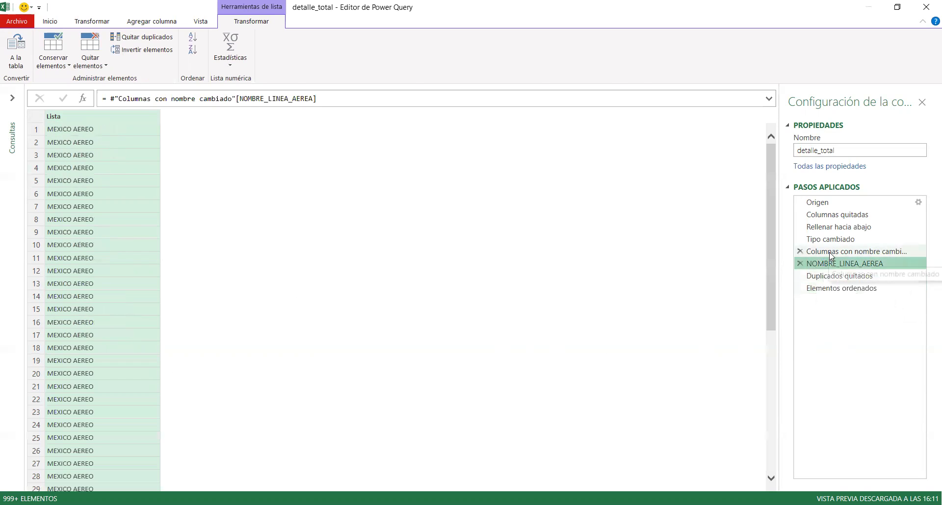
# Insert a value replacement after the column-renaming step that changes AEROLÍNEA TOR to TOR in NOMBRE_LINEA_AEREA.
pyautogui.click(833, 251)
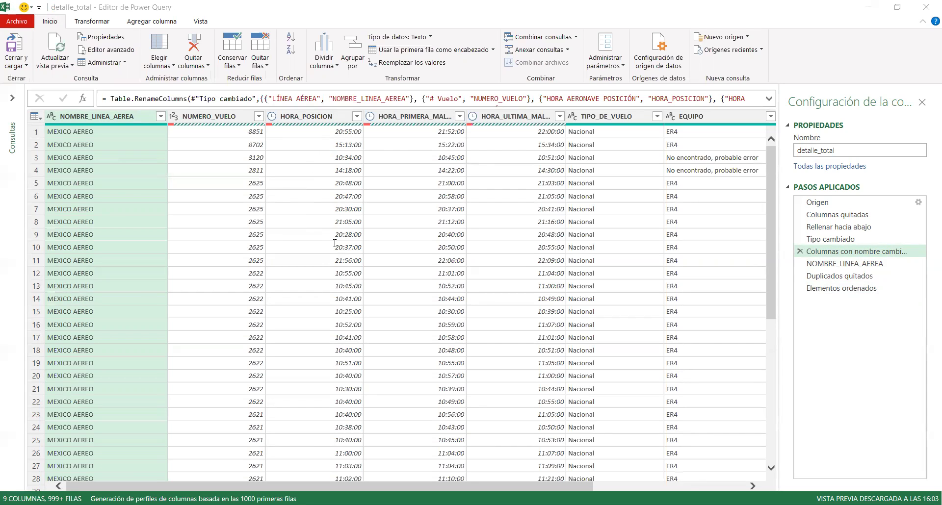
pyautogui.click(93, 21)
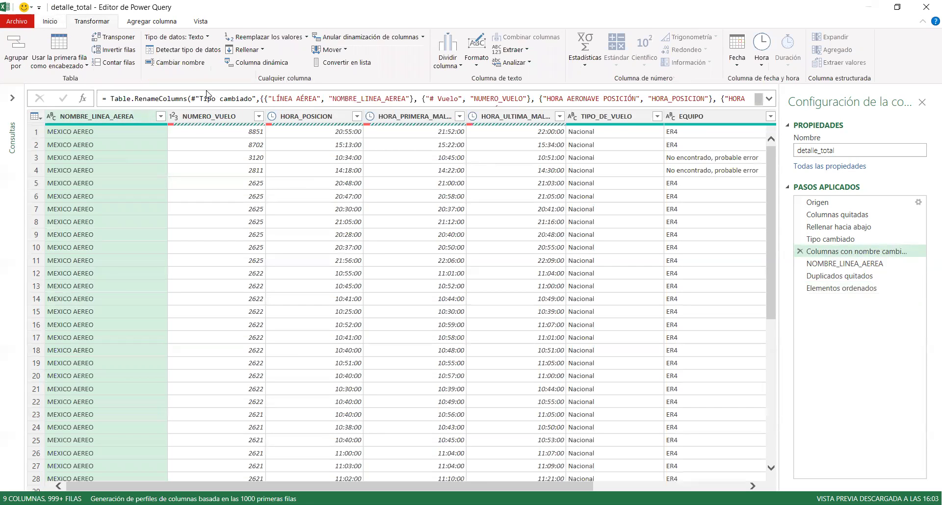
pyautogui.click(306, 38)
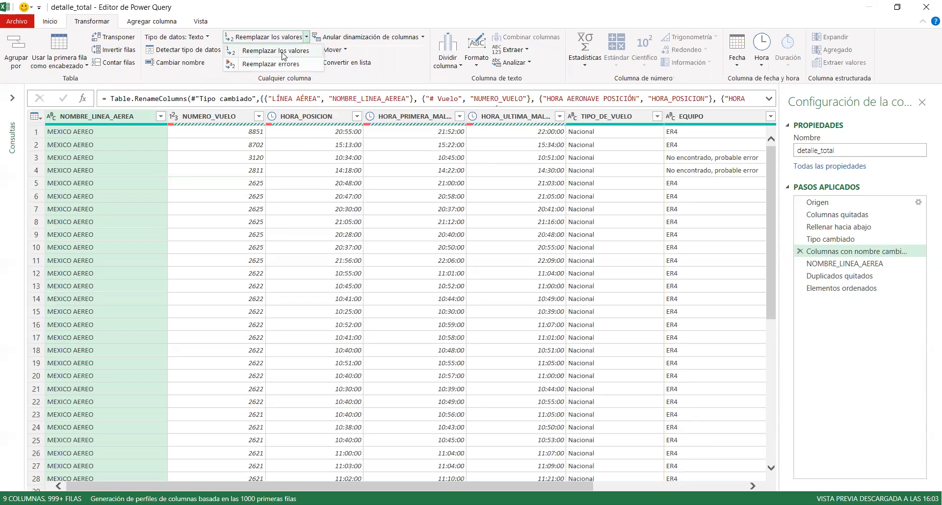
pyautogui.click(282, 52)
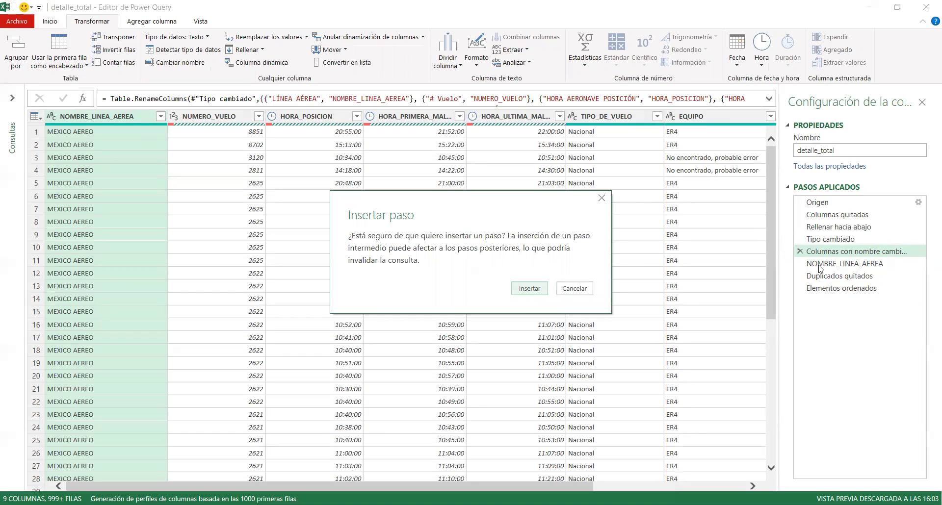
pyautogui.click(528, 290)
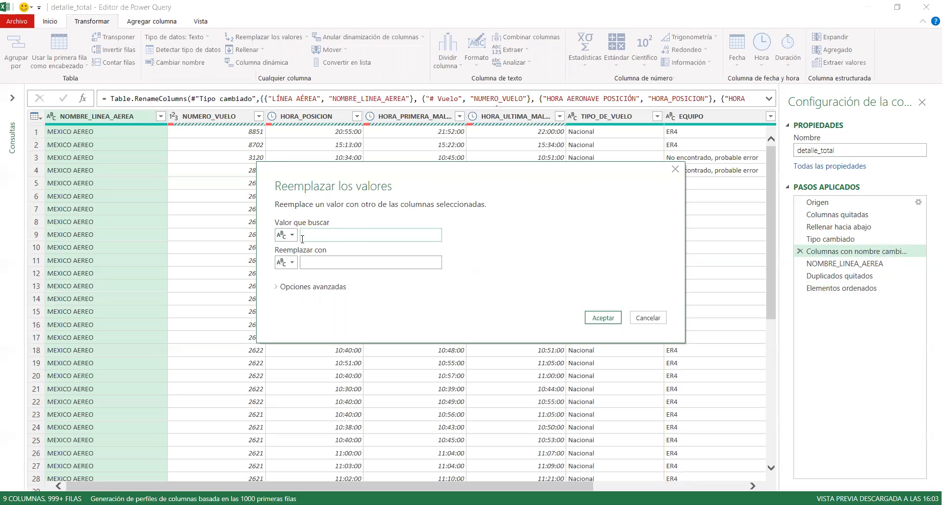
pyautogui.write('AEROLÍNEA TOR')
pyautogui.click(312, 259)
pyautogui.write('TOR')
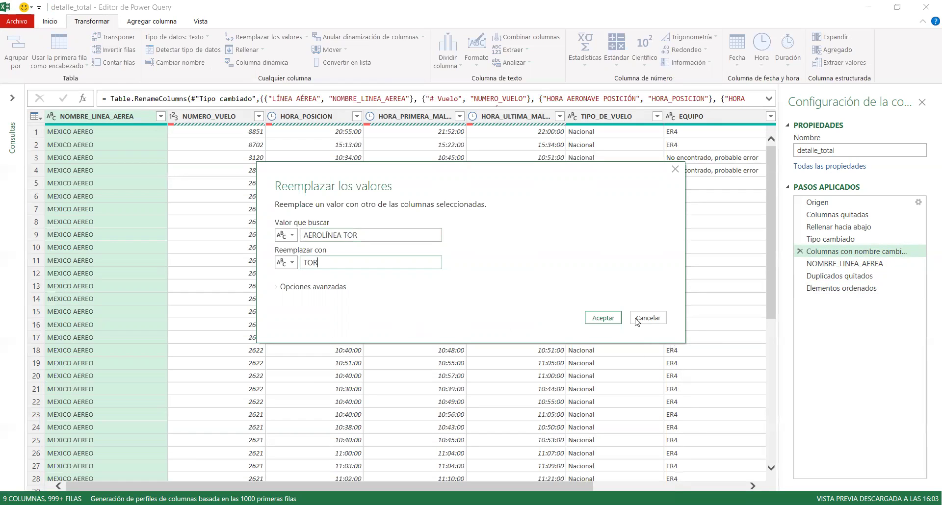
pyautogui.click(602, 318)
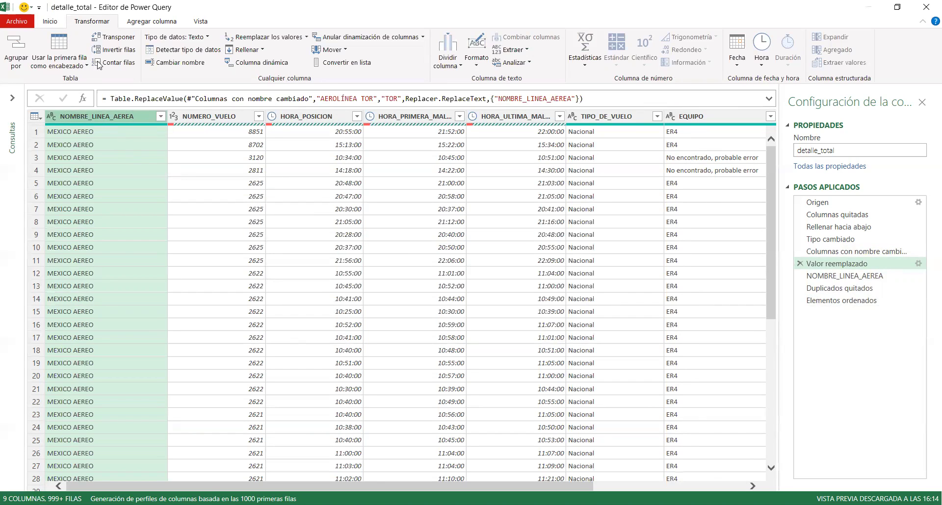
# Insert a value replacement after the TOR replacement that changes AIRLINES to an empty value in NOMBRE_LINEA_AEREA.
pyautogui.click(296, 43)
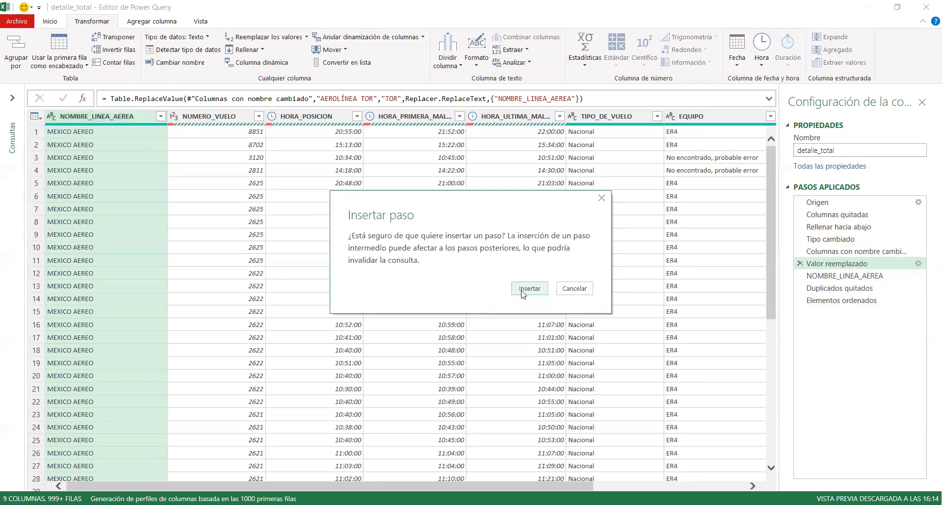
pyautogui.click(529, 291)
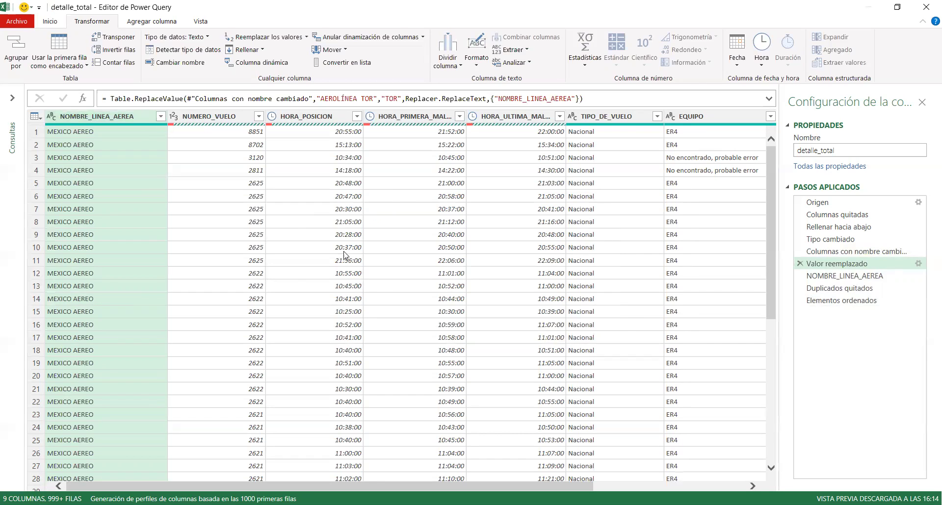
pyautogui.write('AIRLINES')
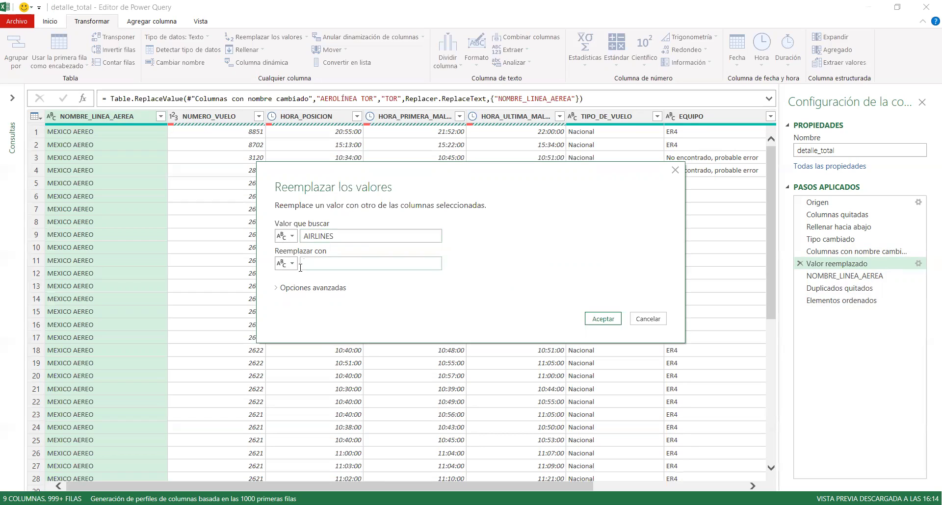
pyautogui.click(600, 320)
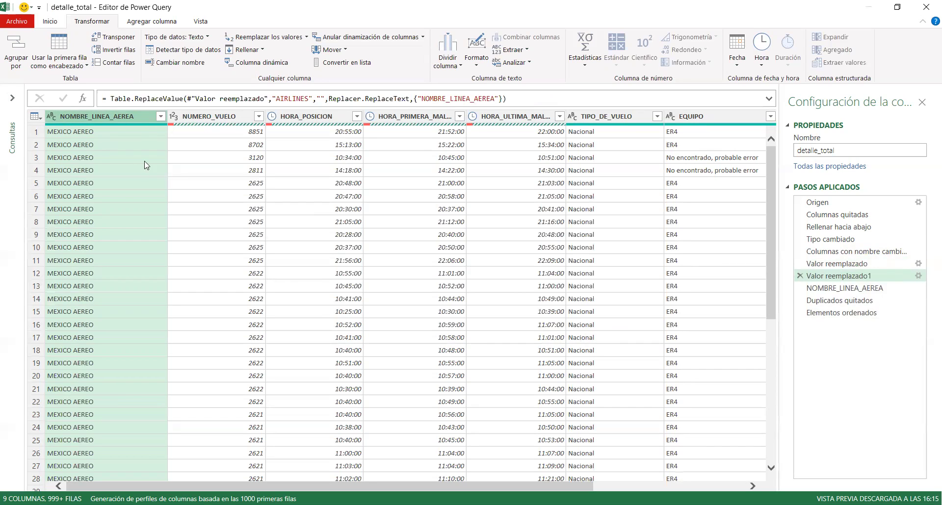
# Review the sorted unique airline list at Elementos ordenados and compare the two AVIONES ROJOS entries.
pyautogui.click(818, 288)
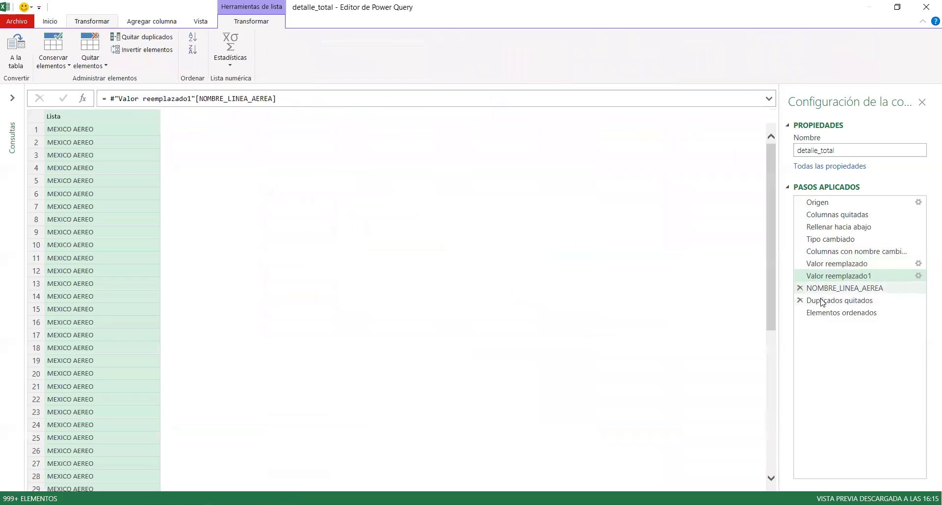
pyautogui.click(828, 300)
pyautogui.click(834, 312)
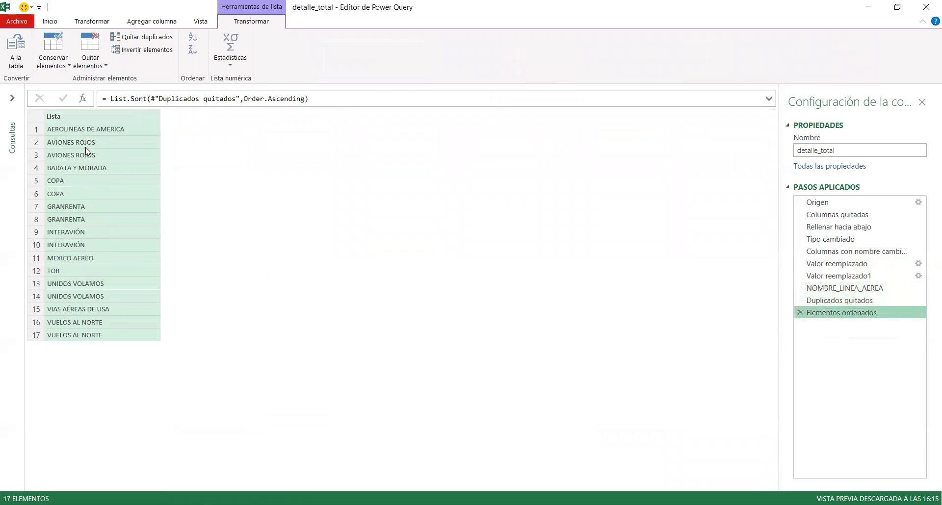
pyautogui.click(100, 143)
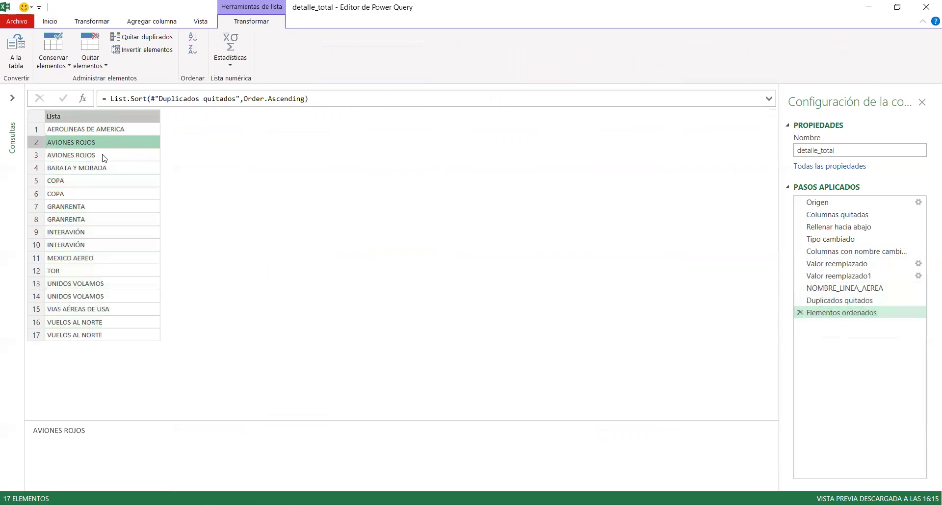
pyautogui.click(93, 155)
pyautogui.click(77, 169)
pyautogui.click(79, 154)
pyautogui.click(81, 143)
pyautogui.click(83, 156)
pyautogui.click(80, 144)
pyautogui.click(91, 157)
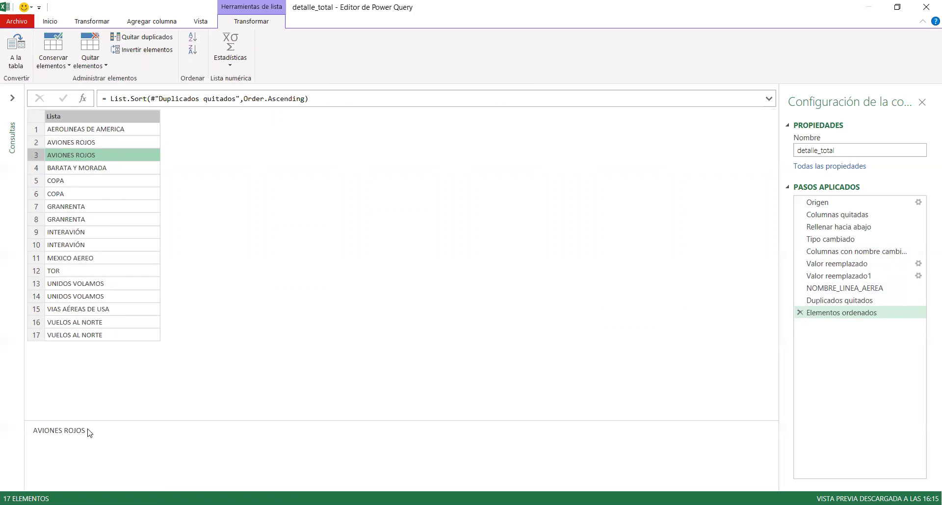
# Highlight the full text of each AVIONES ROJOS entry to check for trailing spaces.
pyautogui.moveTo(89, 431); pyautogui.dragTo(27, 431)
pyautogui.click(89, 142)
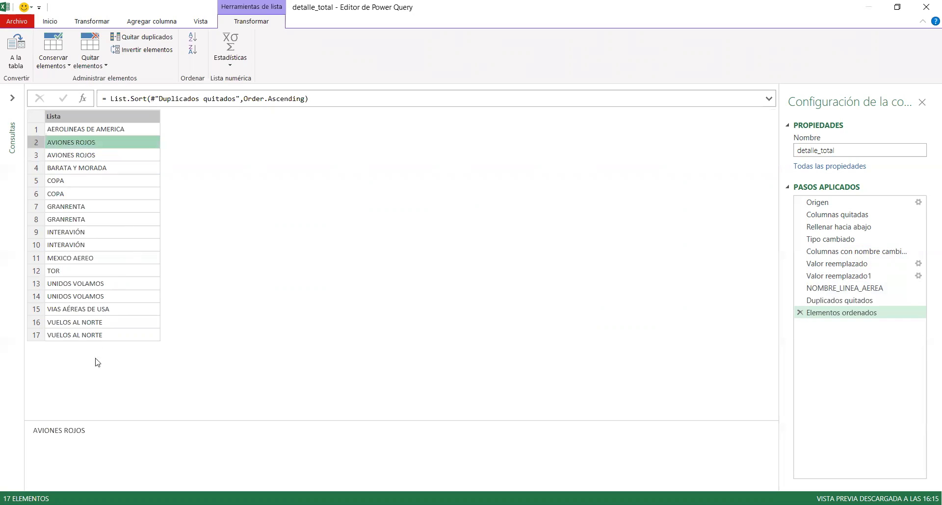
pyautogui.moveTo(112, 430); pyautogui.dragTo(4, 431)
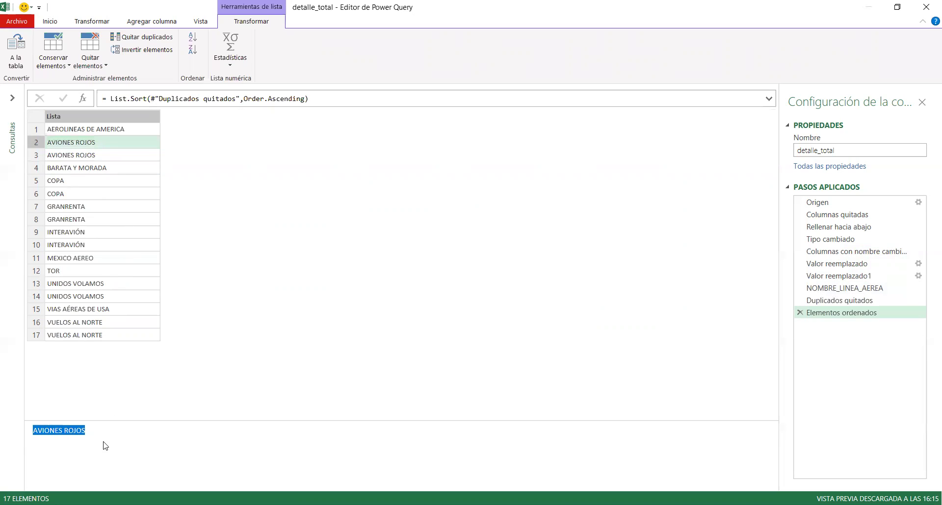
pyautogui.click(92, 156)
pyautogui.click(119, 440)
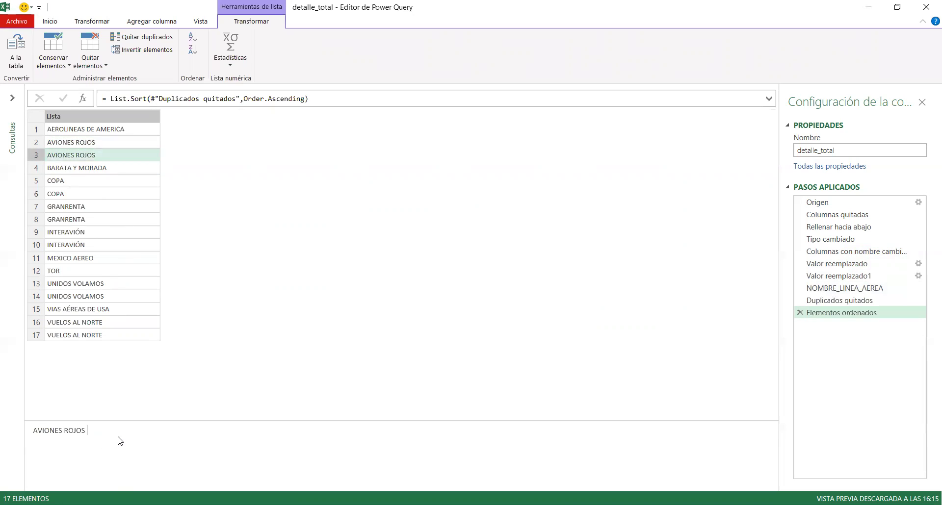
pyautogui.moveTo(119, 440); pyautogui.dragTo(1, 435)
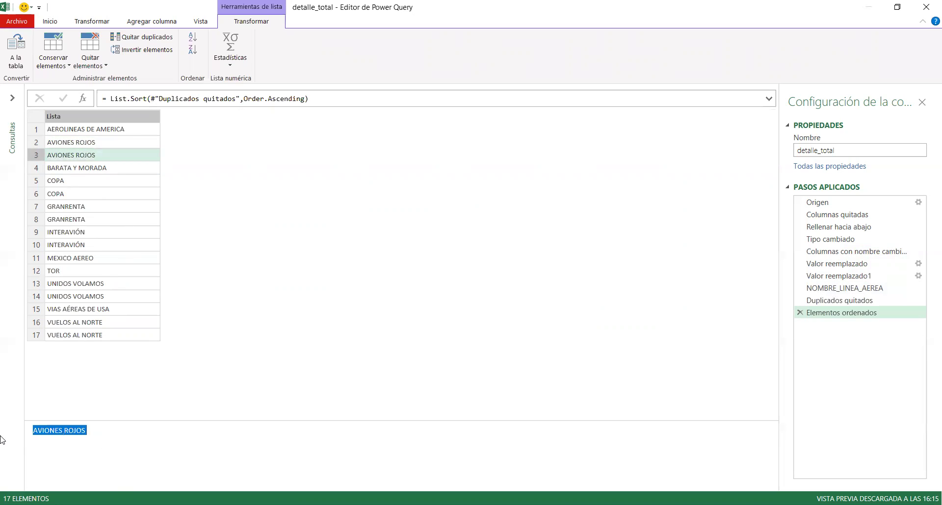
# Check the paired COPA and GRANRENTA entries for trailing spaces by highlighting each full value.
pyautogui.click(81, 181)
pyautogui.moveTo(76, 434); pyautogui.dragTo(7, 433)
pyautogui.click(87, 196)
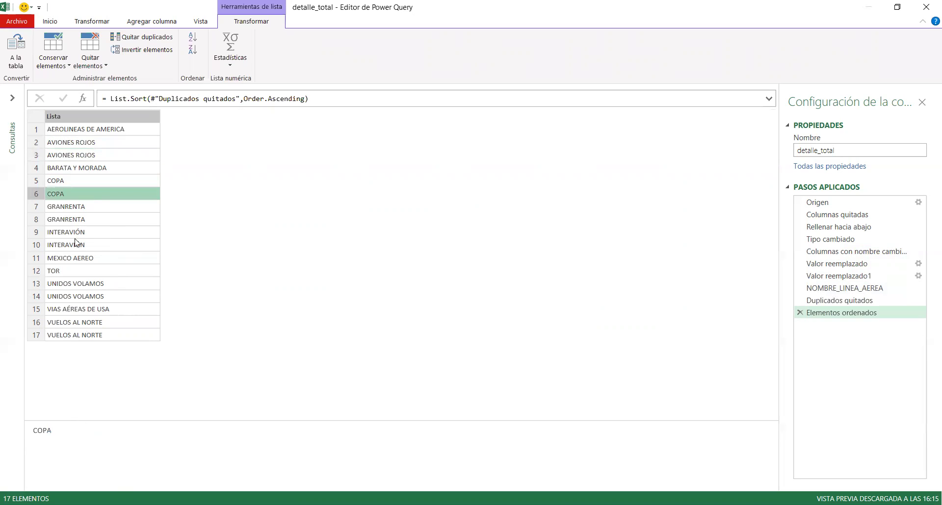
pyautogui.moveTo(67, 435); pyautogui.dragTo(17, 438)
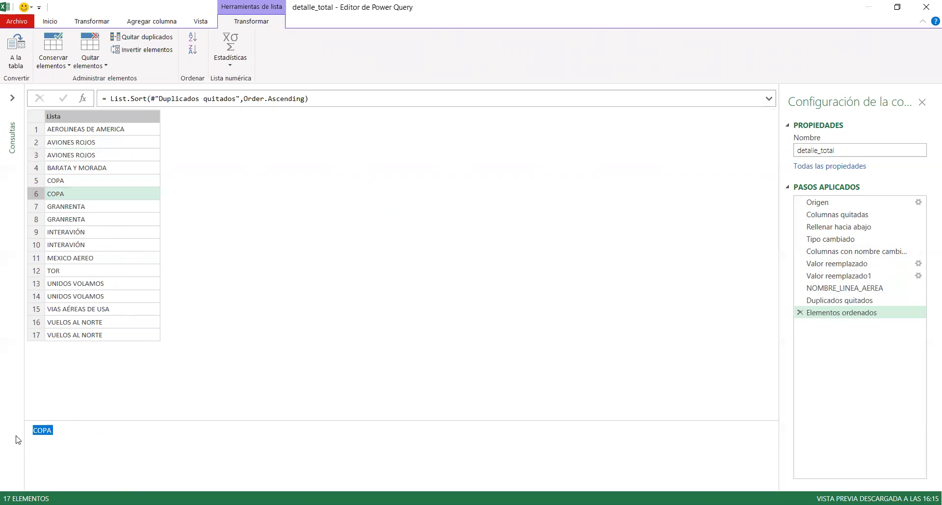
pyautogui.click(86, 208)
pyautogui.moveTo(94, 435); pyautogui.dragTo(3, 438)
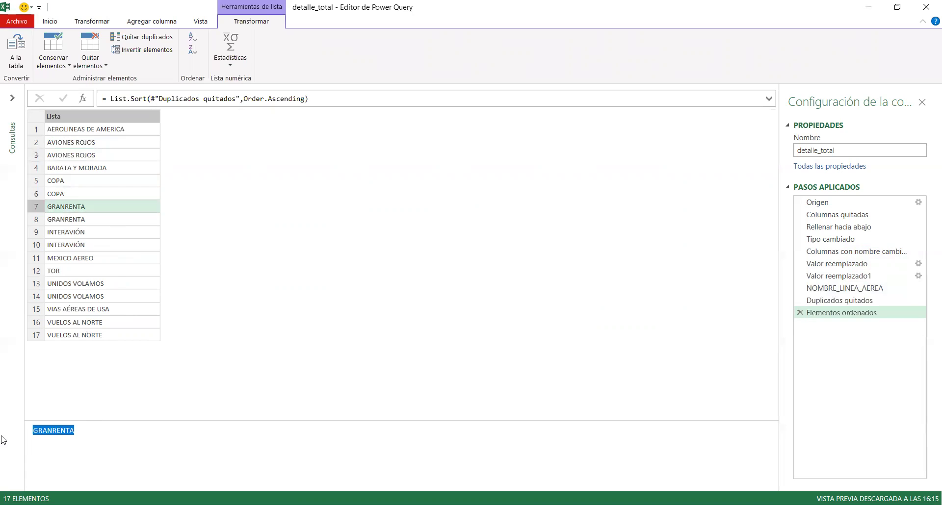
pyautogui.click(102, 222)
pyautogui.moveTo(91, 431); pyautogui.dragTo(30, 433)
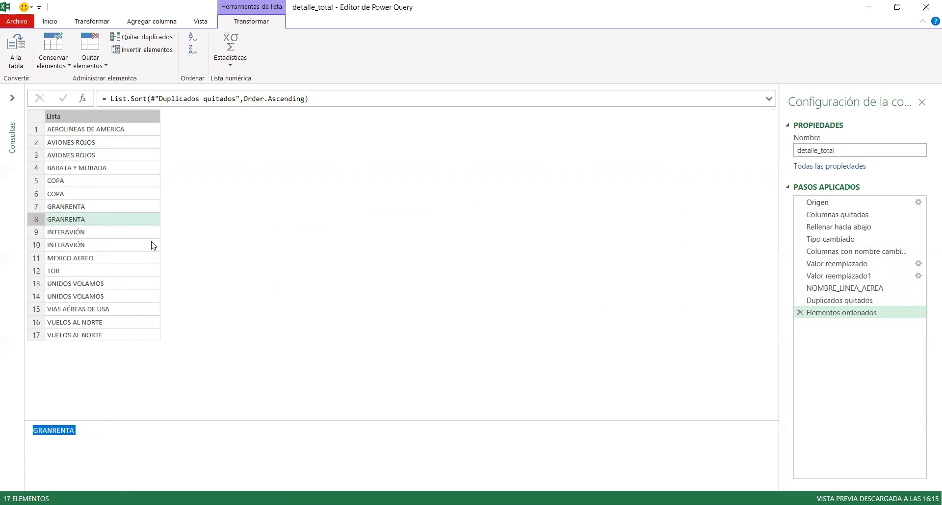
# Compare the Valor reemplazado1 step with the list steps and recheck the second GRANRENTA entry for trailing spaces.
pyautogui.click(839, 277)
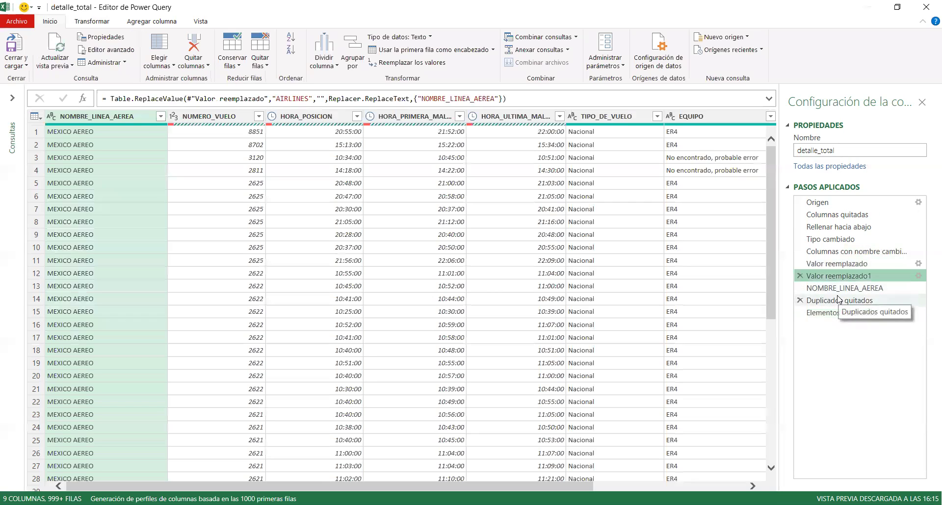
pyautogui.click(831, 289)
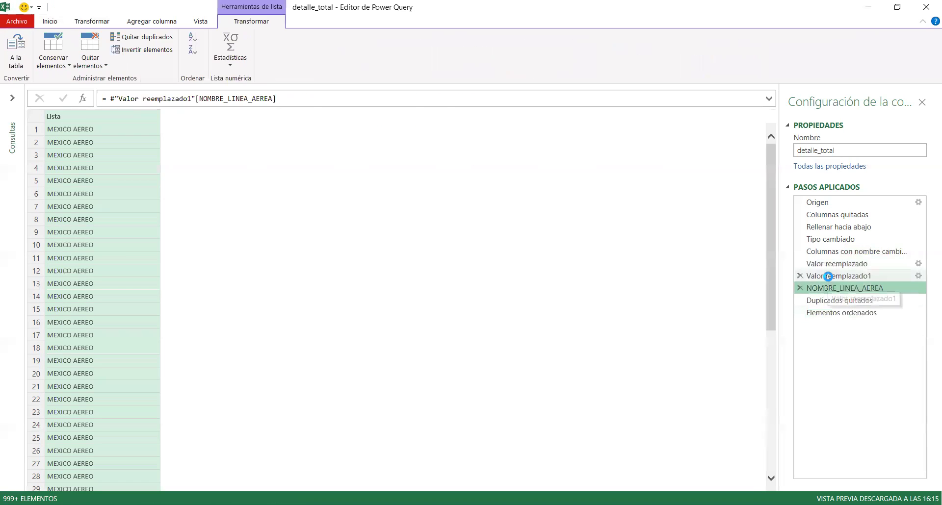
pyautogui.click(828, 277)
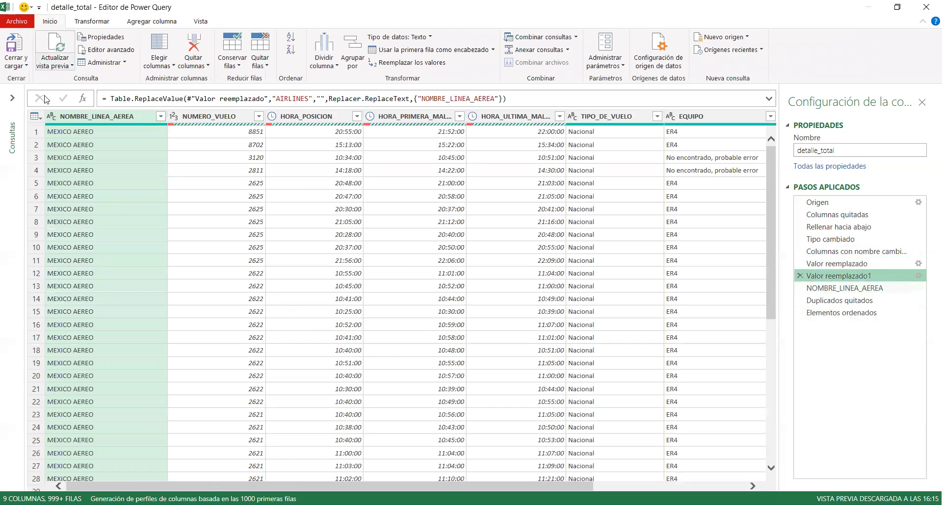
pyautogui.click(91, 23)
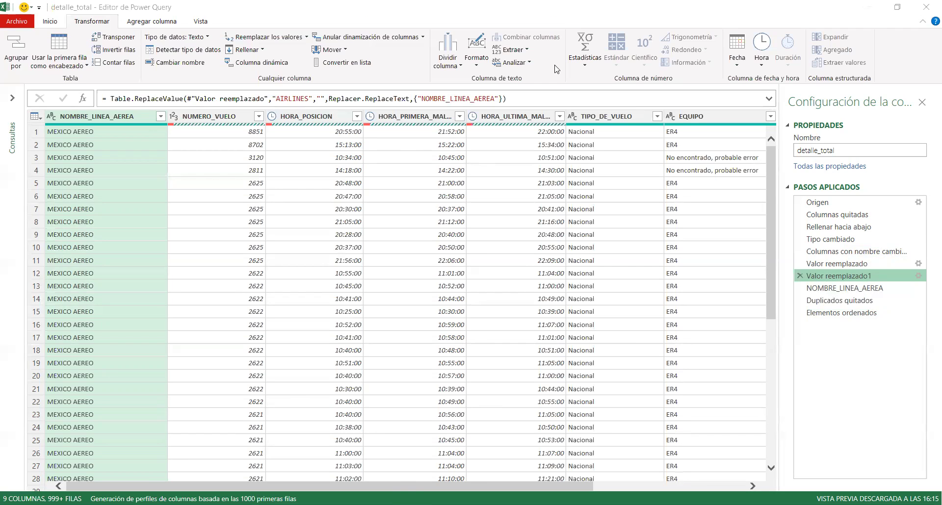
pyautogui.click(843, 288)
pyautogui.click(839, 301)
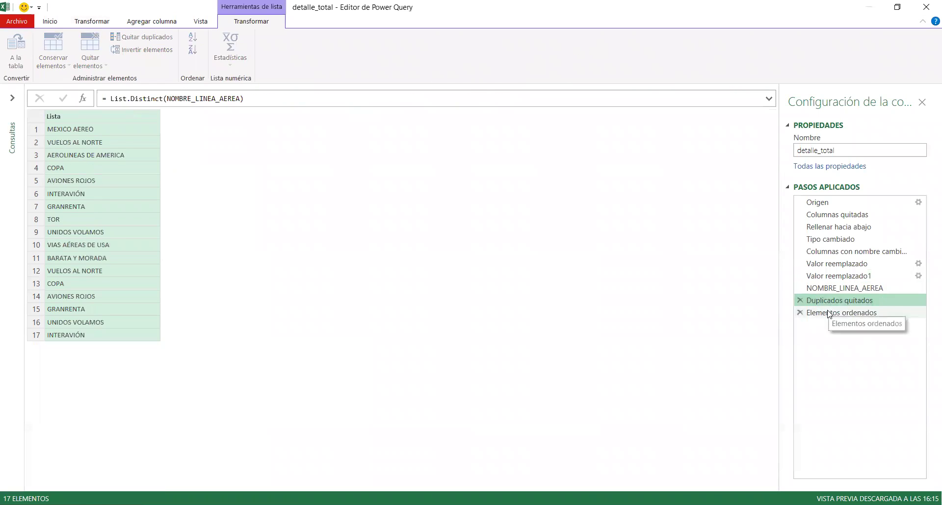
pyautogui.click(840, 312)
pyautogui.click(85, 209)
pyautogui.click(84, 222)
pyautogui.moveTo(74, 431); pyautogui.dragTo(3, 423)
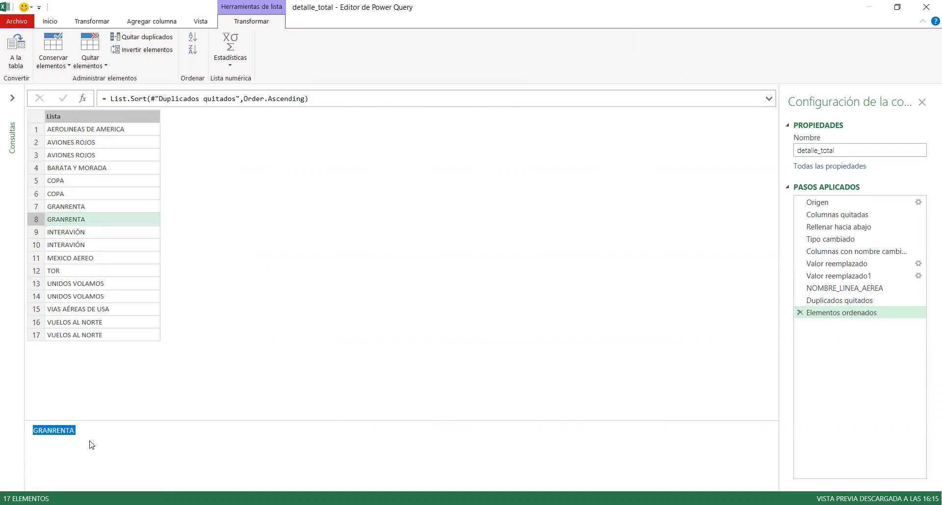
pyautogui.click(89, 436)
pyautogui.click(74, 117)
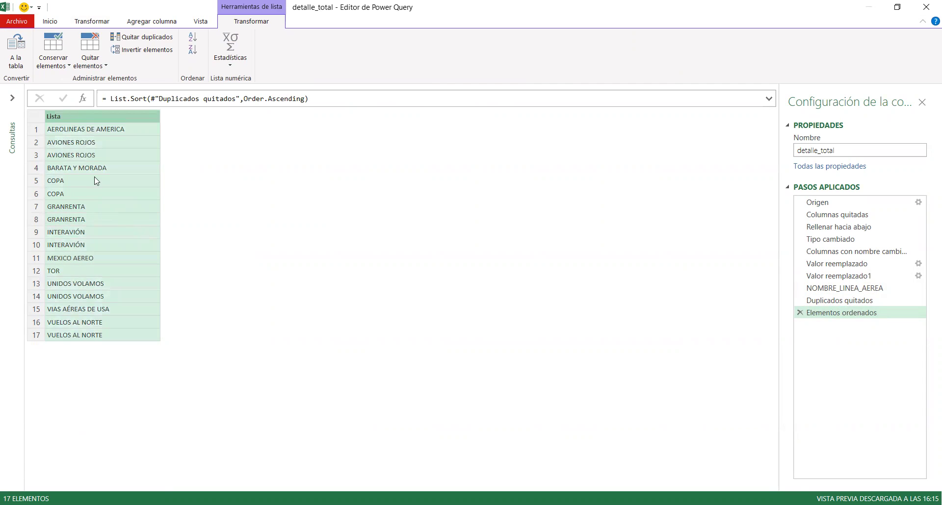
# Insert a Trim (Recortar) step for NOMBRE_LINEA_AEREA after Valor reemplazado1 to remove leading and trailing spaces.
pyautogui.click(834, 276)
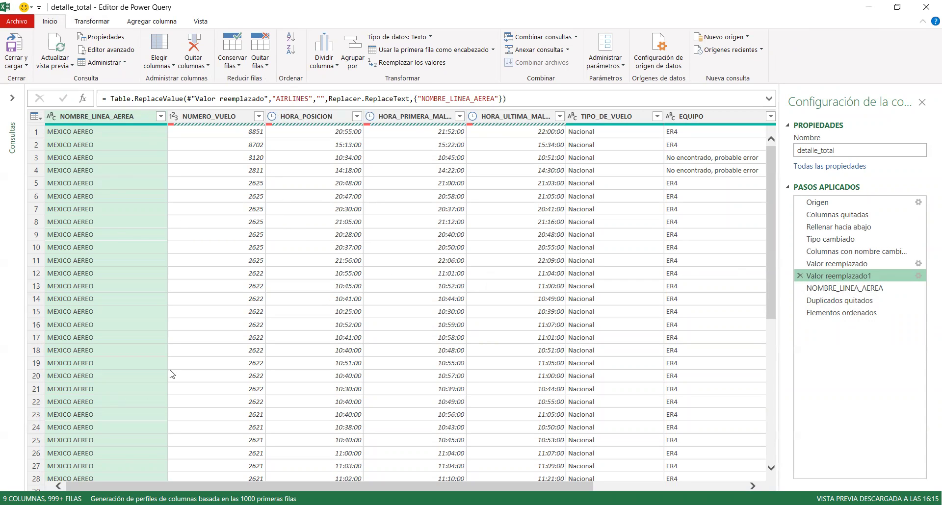
pyautogui.click(94, 23)
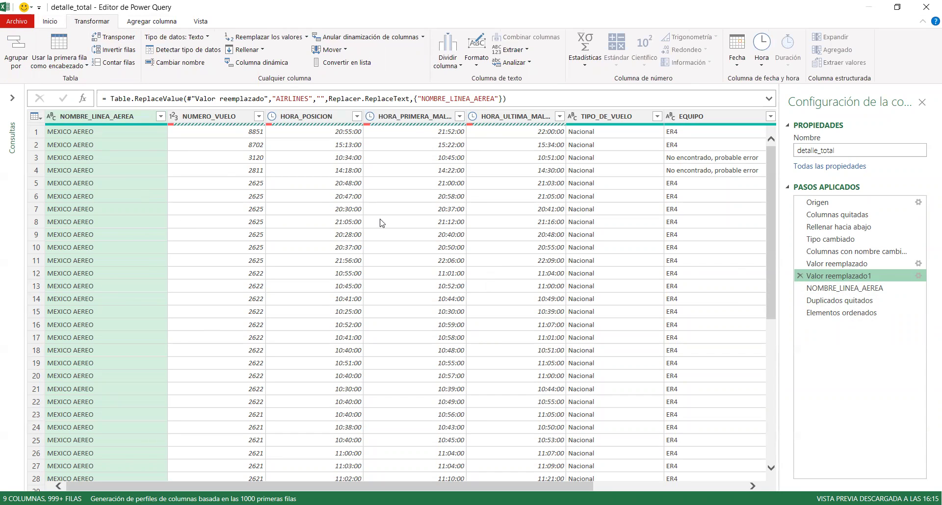
pyautogui.click(476, 72)
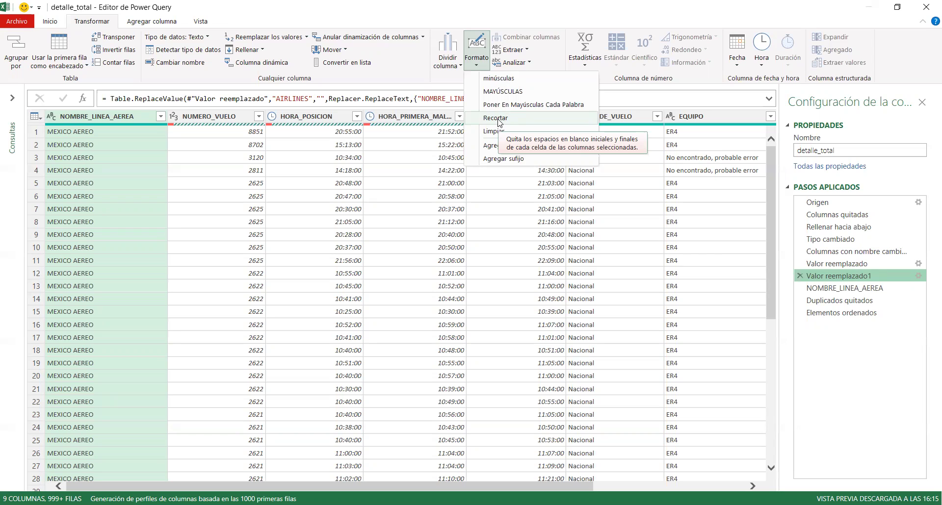
pyautogui.click(499, 123)
pyautogui.click(527, 288)
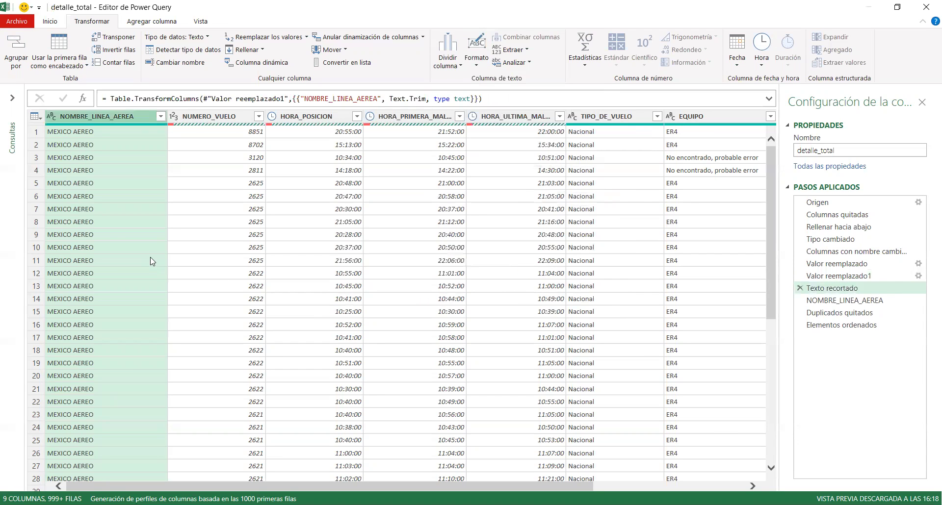
# Check the sorted list at Elementos ordenados for any remaining repeated airline names.
pyautogui.click(826, 325)
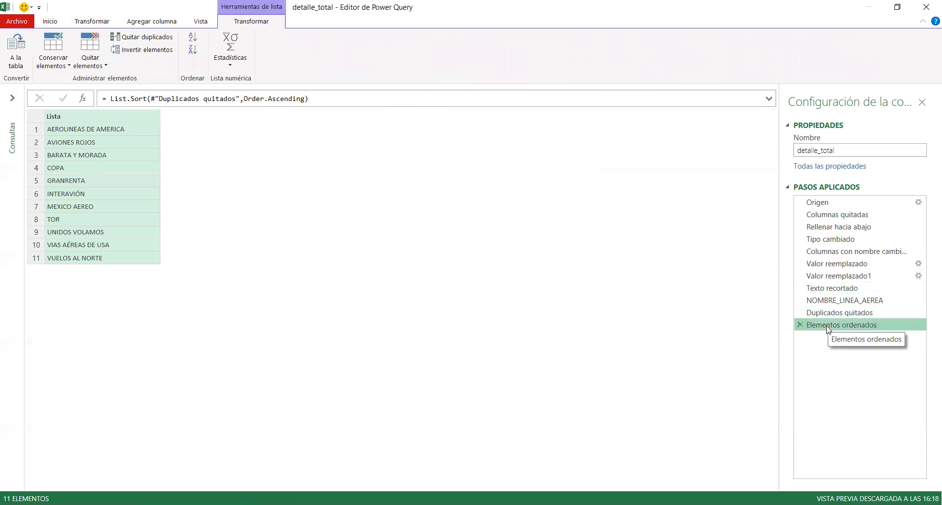
pyautogui.click(97, 142)
pyautogui.click(87, 167)
pyautogui.click(86, 180)
pyautogui.click(85, 194)
pyautogui.click(84, 220)
pyautogui.click(81, 232)
pyautogui.click(83, 259)
pyautogui.click(84, 247)
pyautogui.click(85, 260)
pyautogui.click(78, 134)
pyautogui.click(76, 155)
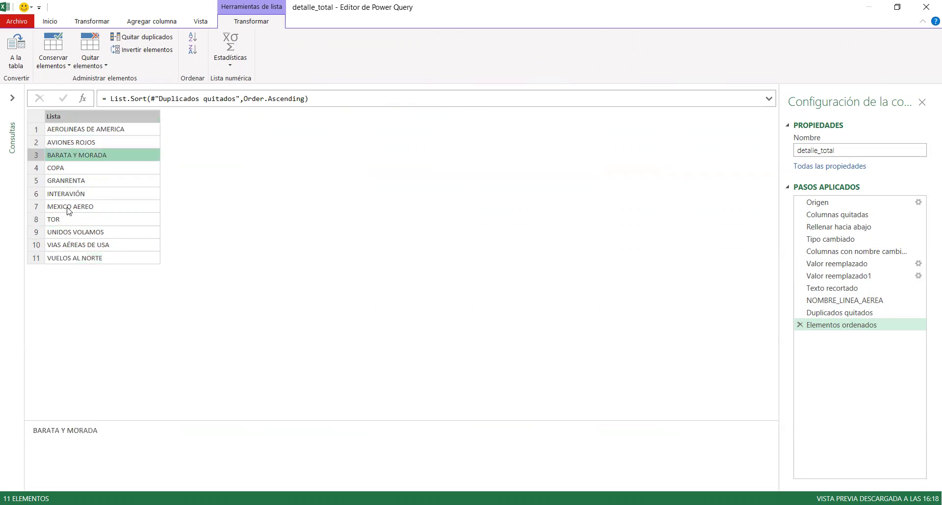
pyautogui.click(74, 206)
# Review the query results at the applied steps from Valor reemplazado1 and Texto recortado through Elementos ordenados.
pyautogui.click(824, 289)
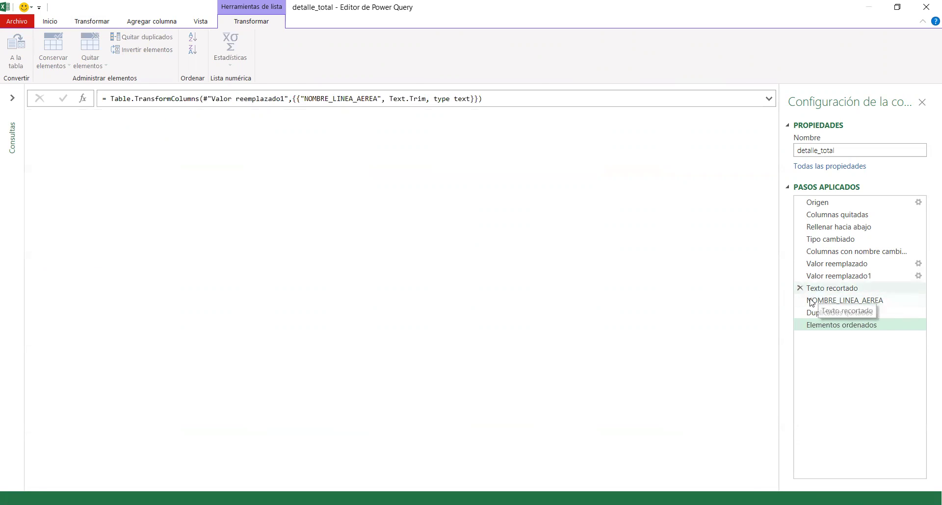
pyautogui.click(836, 275)
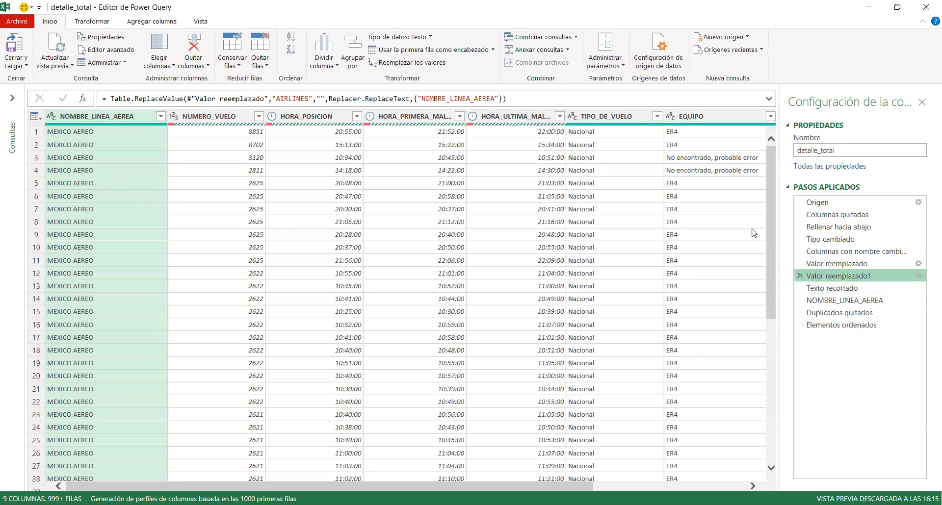
pyautogui.click(829, 289)
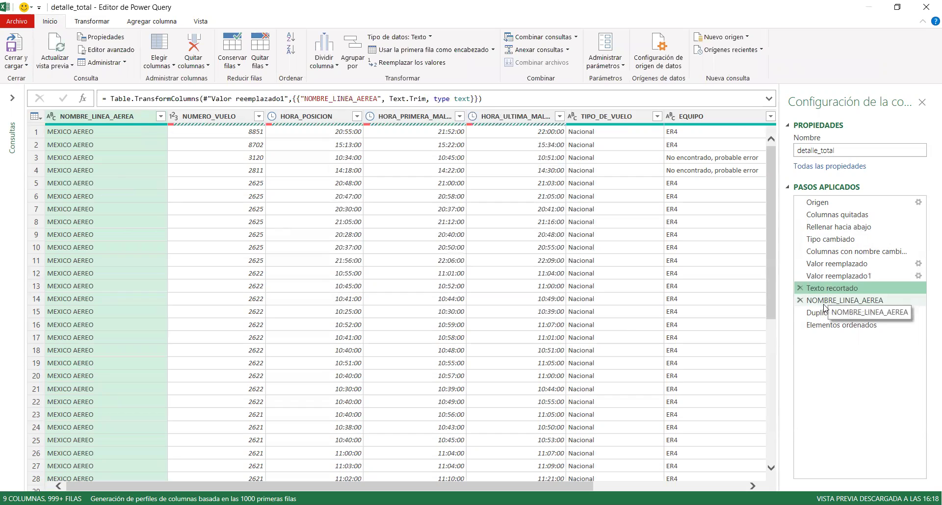
pyautogui.click(823, 304)
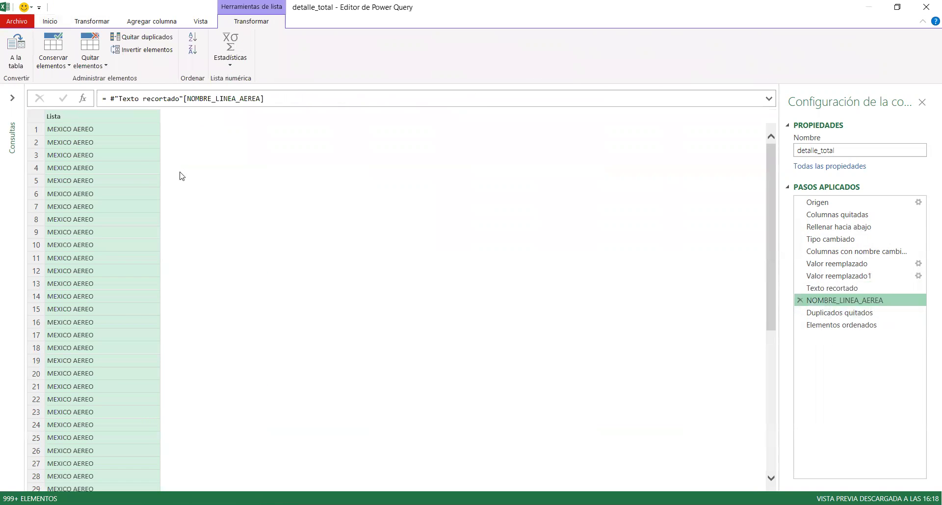
pyautogui.click(829, 325)
pyautogui.click(821, 316)
pyautogui.click(824, 326)
pyautogui.click(824, 300)
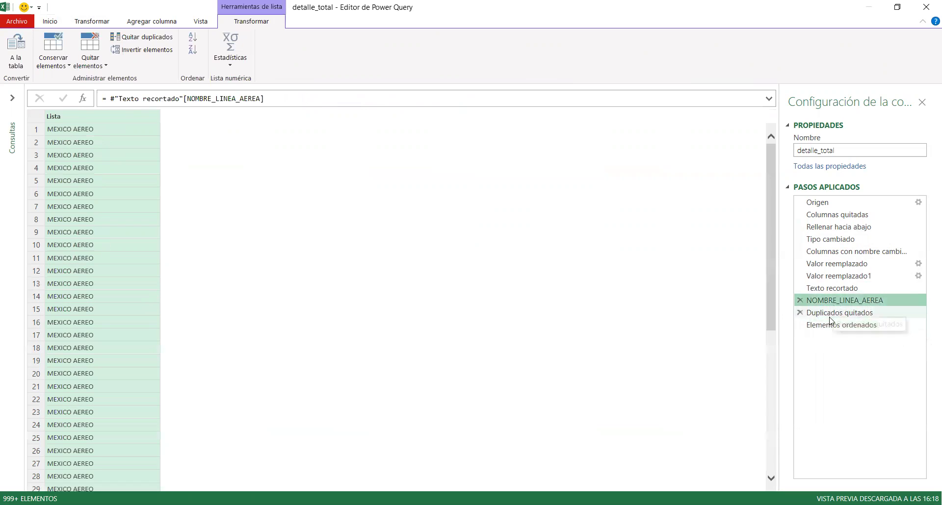
pyautogui.click(829, 288)
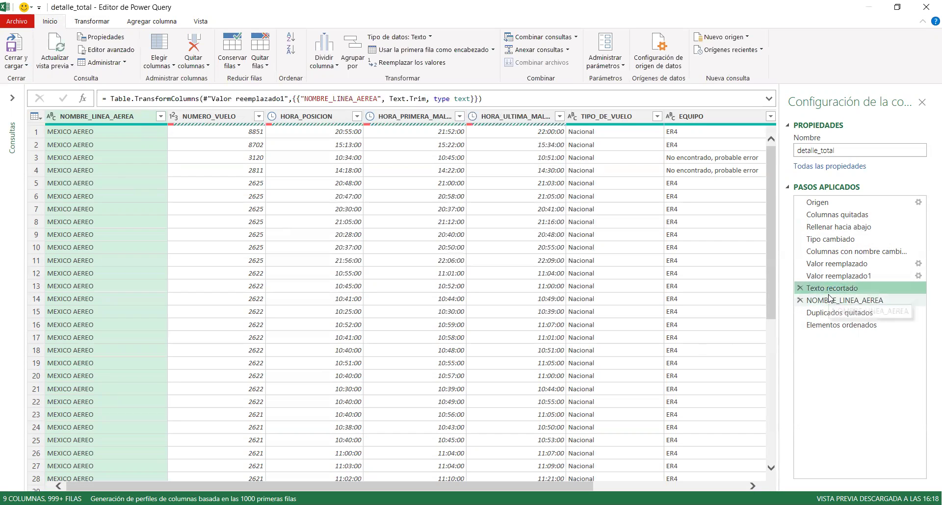
# Delete the applied steps NOMBRE_LINEA_AEREA, Duplicados quitados and Elementos ordenados, keeping Texto recortado as the query's last step.
pyautogui.click(831, 304)
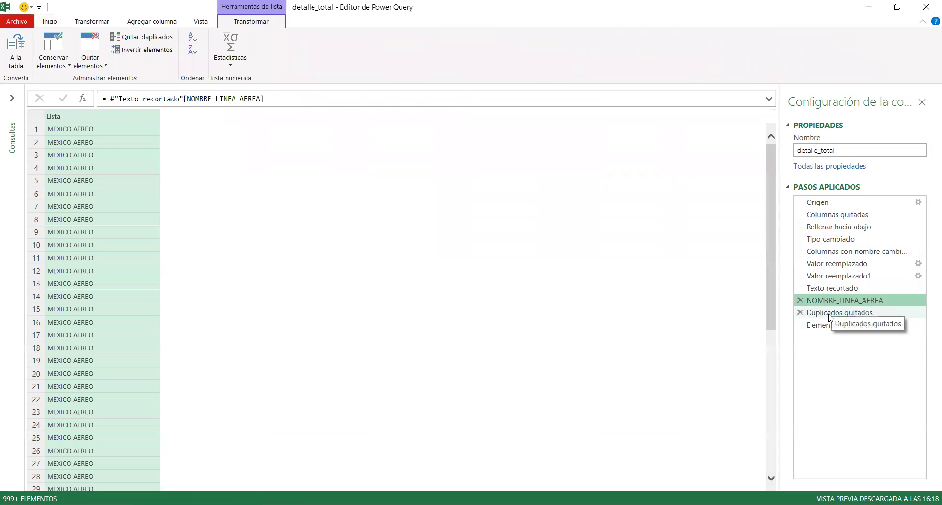
pyautogui.click(799, 300)
pyautogui.click(574, 288)
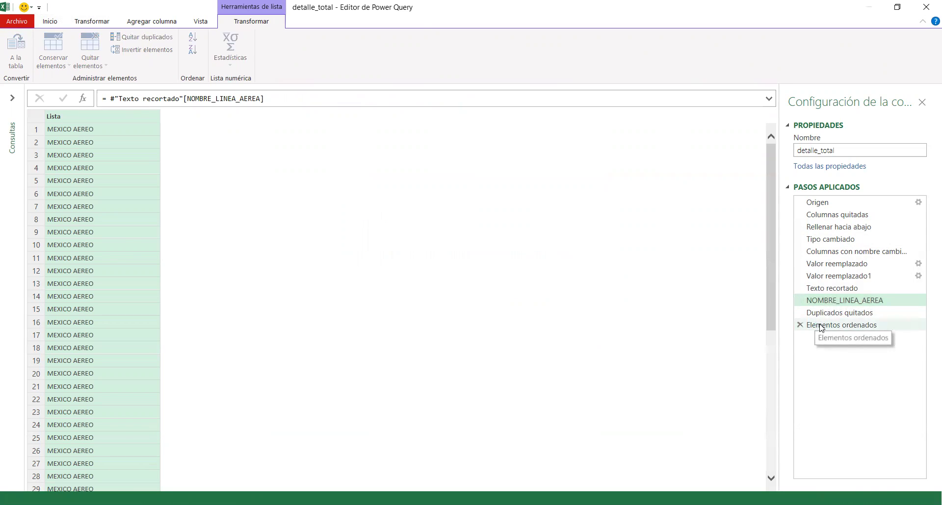
pyautogui.click(799, 325)
pyautogui.click(800, 325)
pyautogui.click(800, 313)
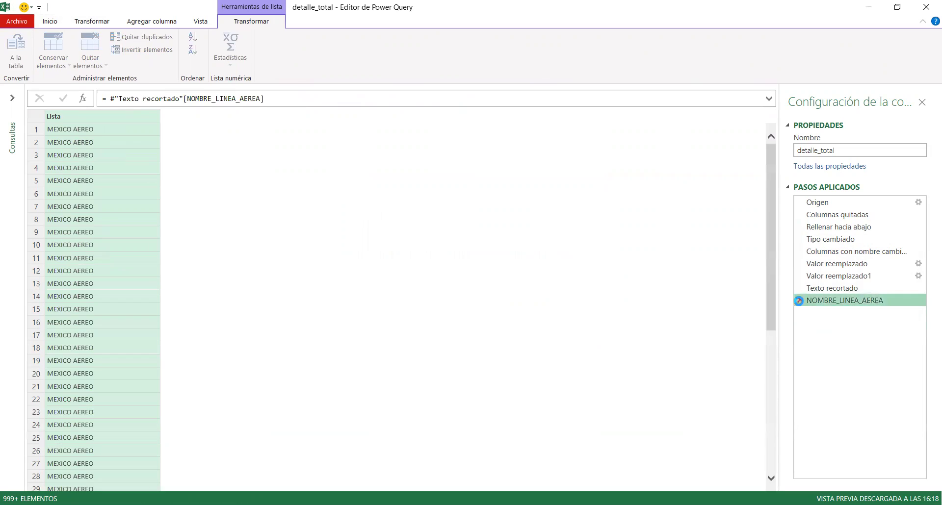
pyautogui.click(800, 300)
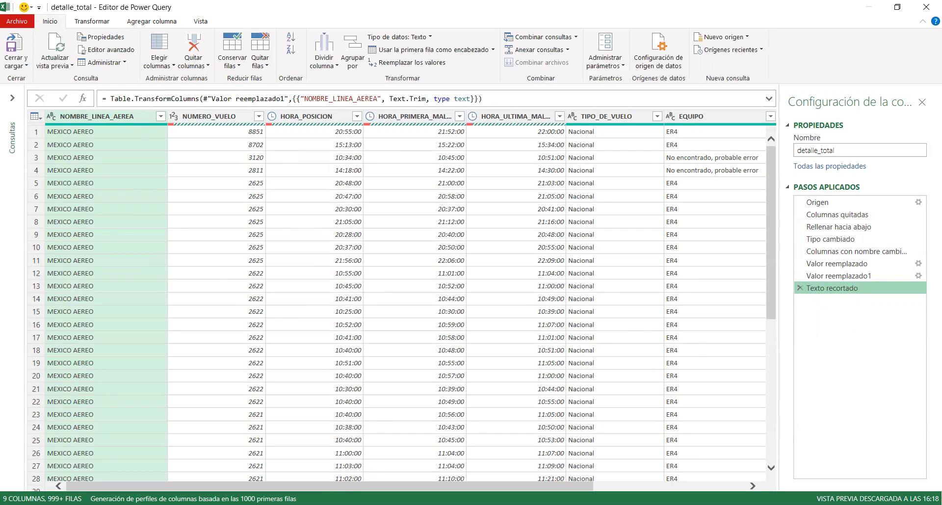
# Close and load the detalle_total query back to Excel and save the ejercicio_power_query.xlsx workbook.
pyautogui.click(10, 65)
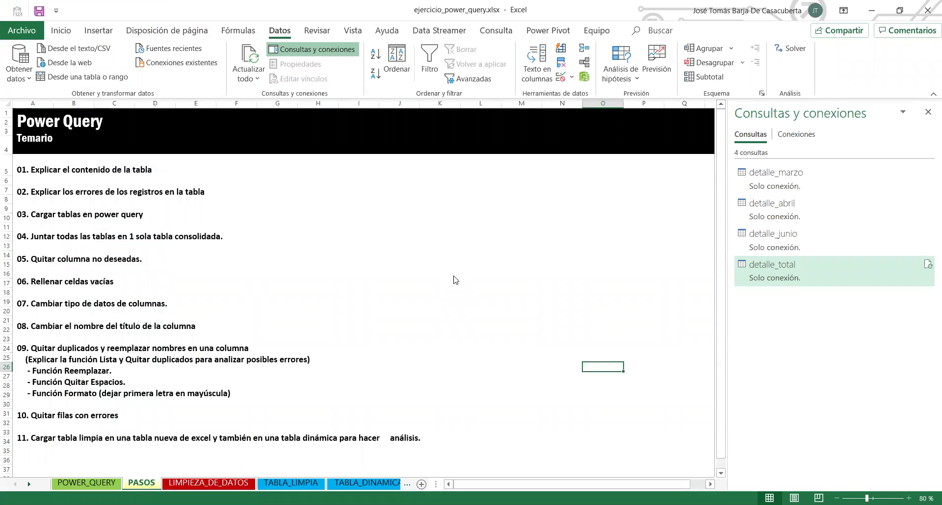
pyautogui.click(614, 280)
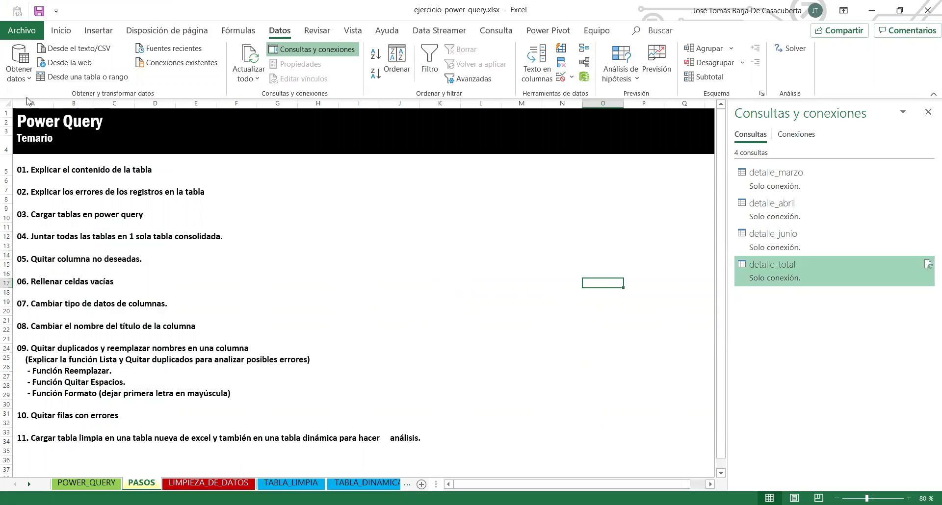
pyautogui.click(39, 11)
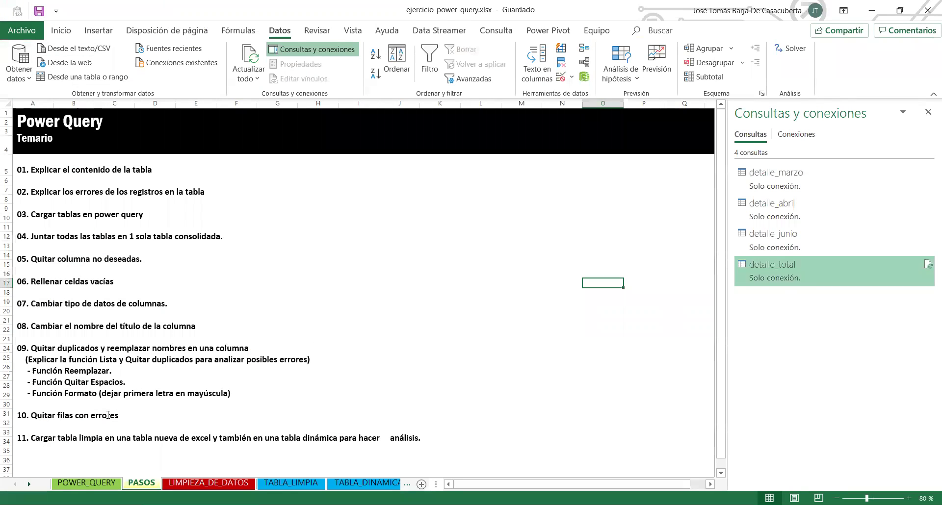
# Highlight topic 10, Quitar filas con errores, on the PASOS sheet and reopen the detalle_total query for editing.
pyautogui.moveTo(122, 415); pyautogui.dragTo(5, 413)
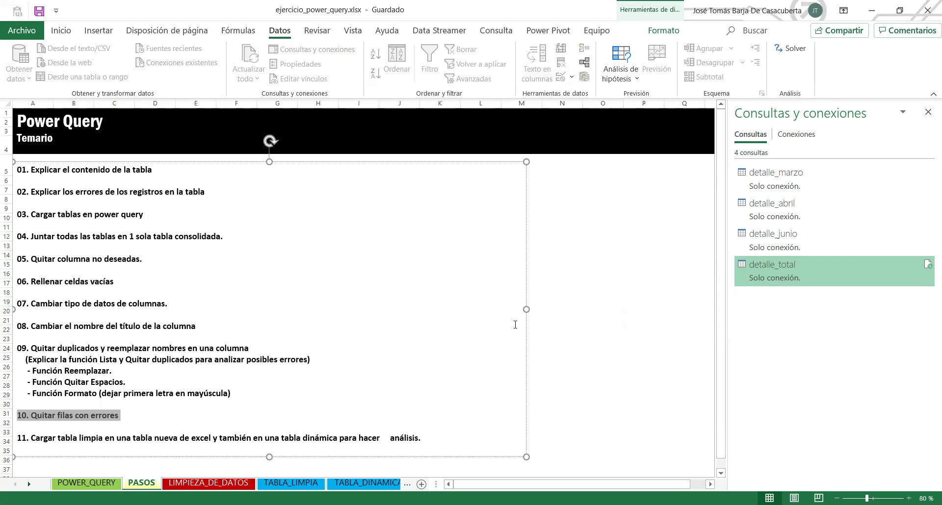
pyautogui.click(578, 281)
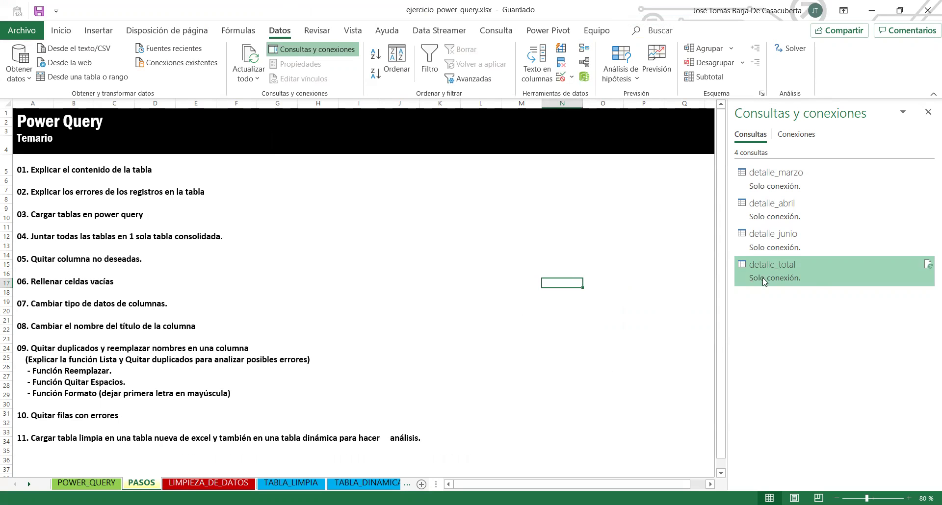
pyautogui.doubleClick(811, 276)
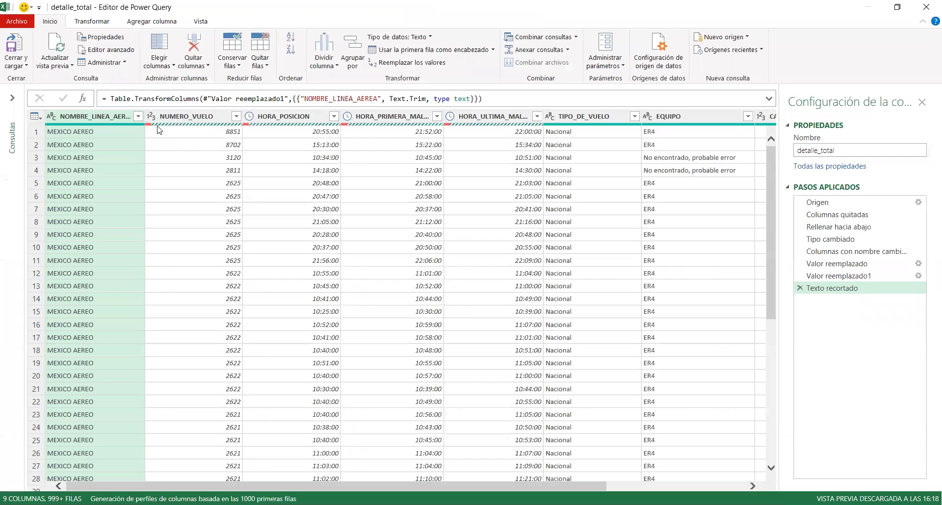
# Find an error value in the HORA_ULTIMA_MALETA column and inspect its error details.
pyautogui.moveTo(164, 128)
pyautogui.scroll(-15, 287, 183)
pyautogui.scroll(4, 294, 194)
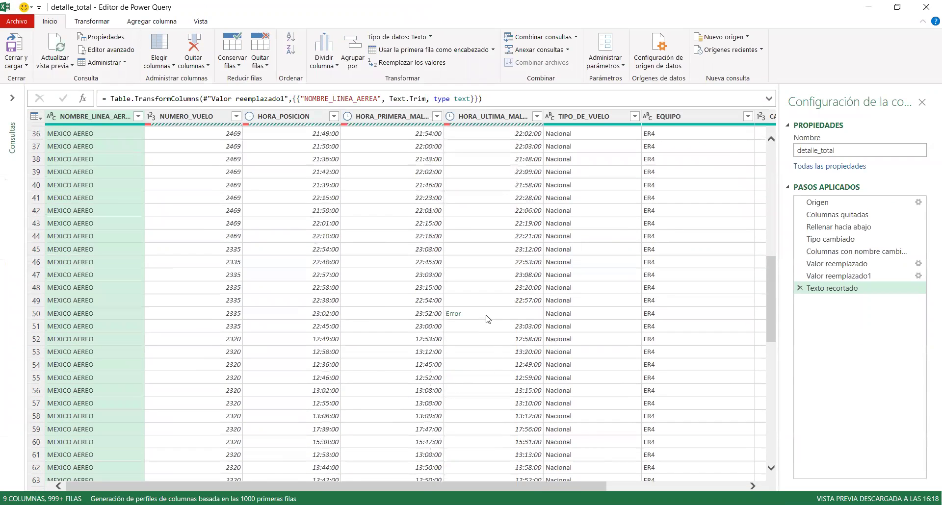
pyautogui.click(487, 318)
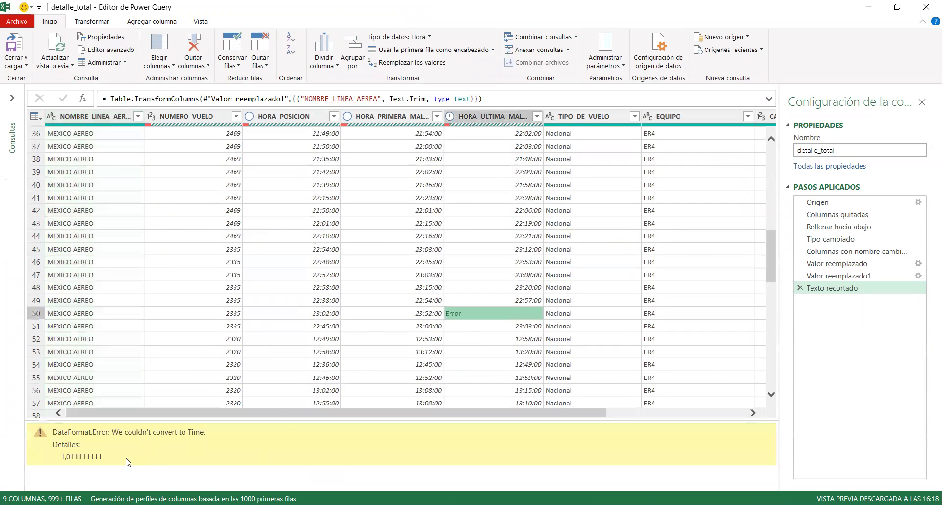
pyautogui.moveTo(115, 461); pyautogui.dragTo(54, 461)
pyautogui.click(319, 316)
pyautogui.click(431, 351)
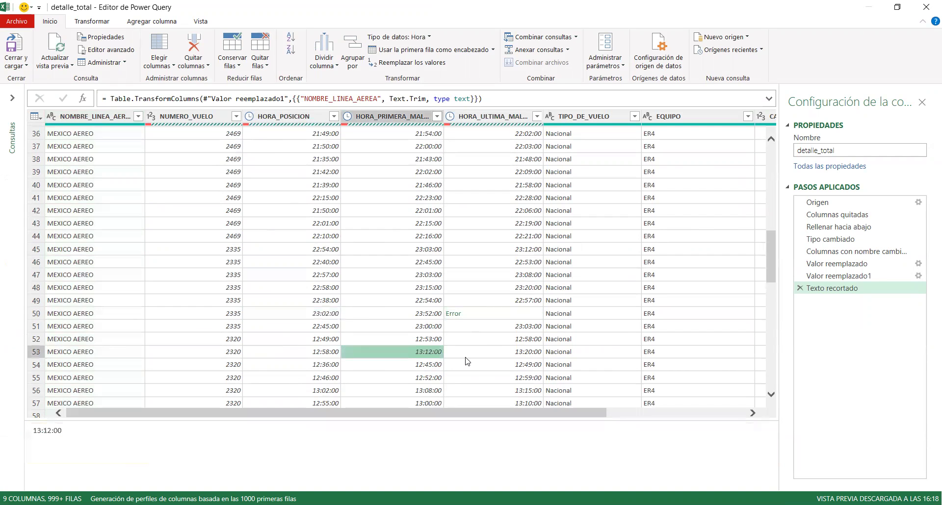
# Inspect the row with errors in all three time columns, HORA_POSICION, HORA_PRIMERA_MALETA and HORA_ULTIMA_MALETA.
pyautogui.scroll(-14, 433, 333)
pyautogui.click(282, 174)
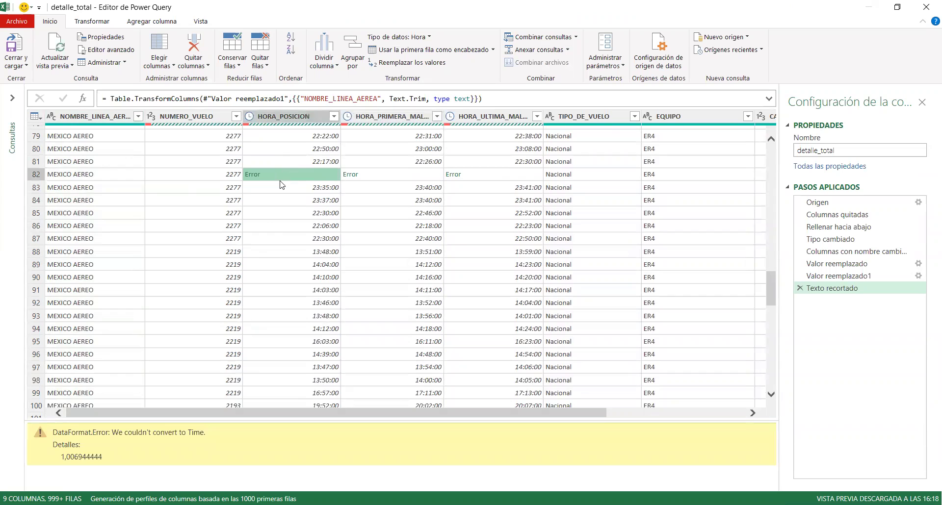
pyautogui.click(33, 176)
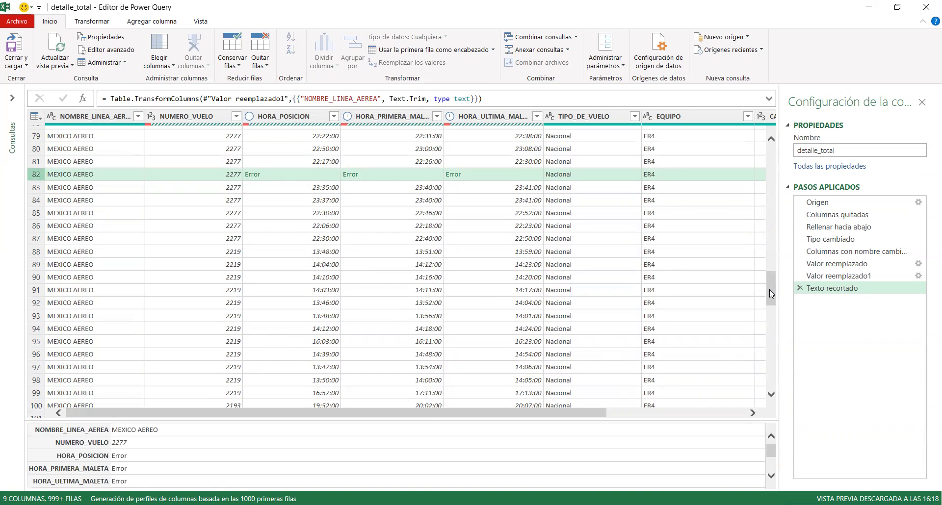
pyautogui.scroll(-7, 406, 278)
pyautogui.scroll(19, 401, 277)
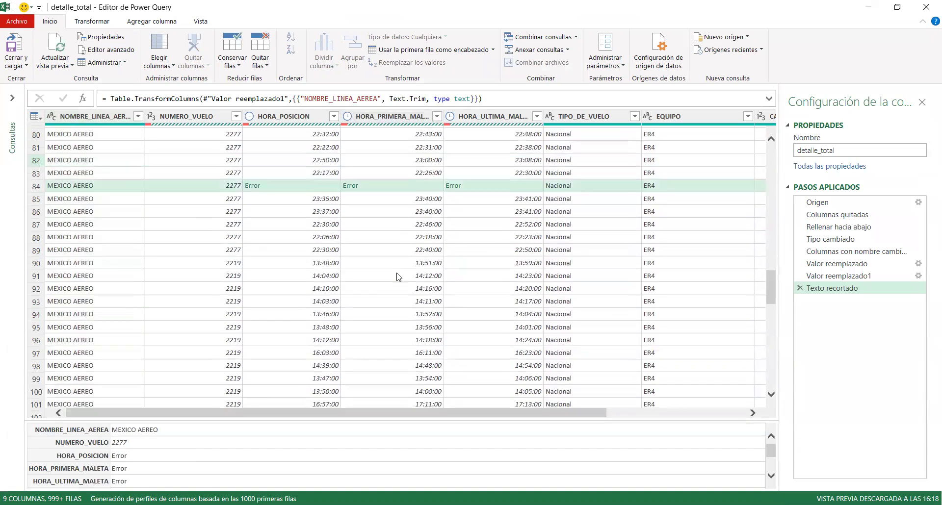
pyautogui.scroll(15, 770, 241)
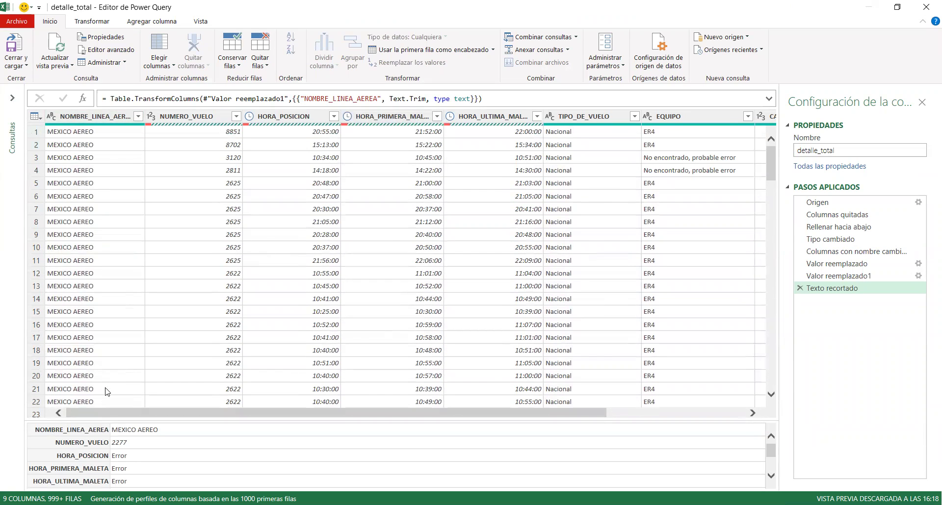
pyautogui.click(125, 221)
pyautogui.click(196, 123)
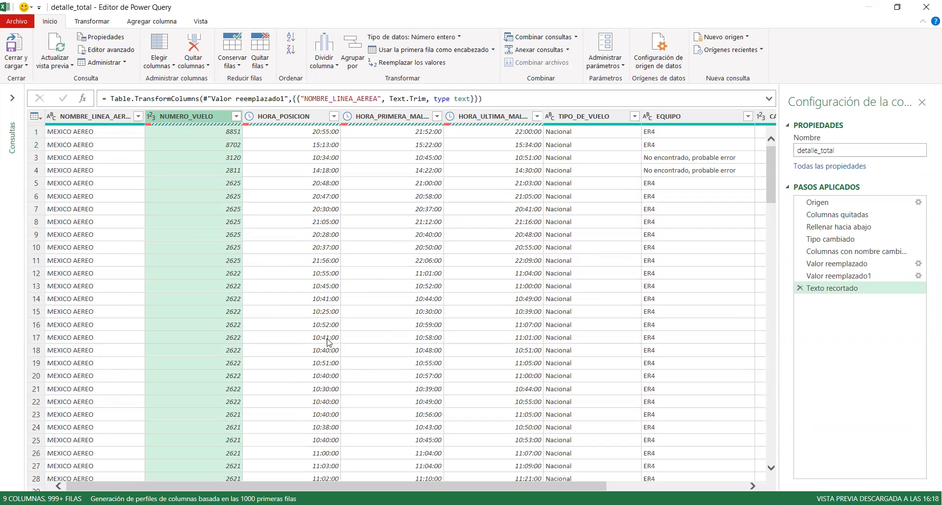
pyautogui.click(310, 222)
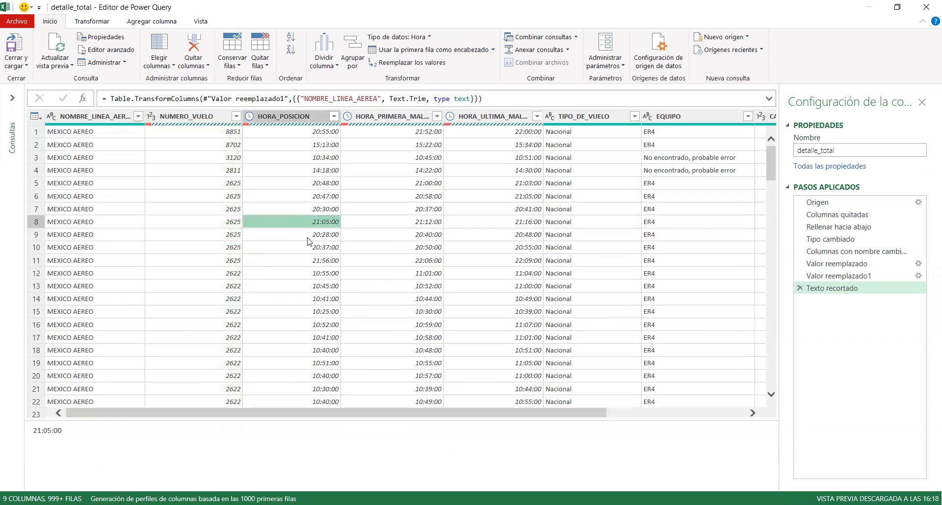
pyautogui.click(290, 173)
pyautogui.click(181, 118)
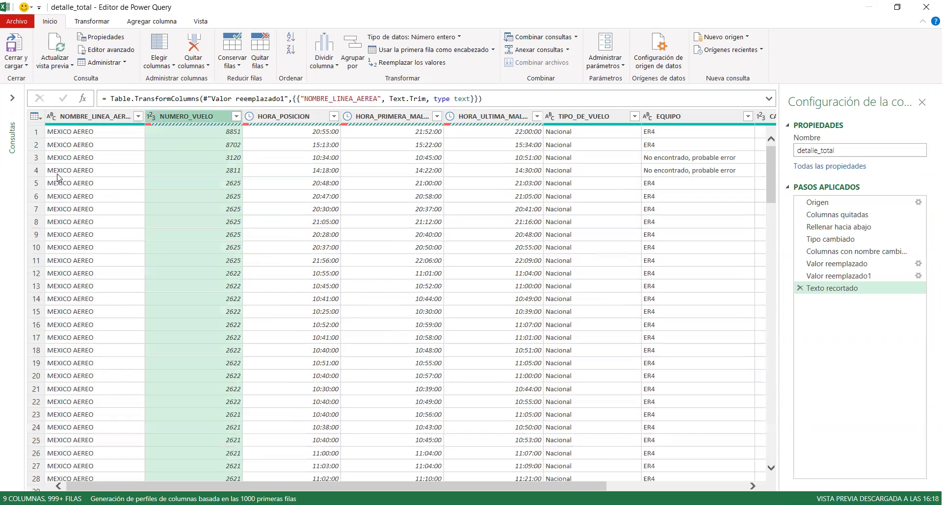
# Remove every row containing errors from the whole table and compare the Texto recortado and Errores quitados steps.
pyautogui.click(35, 116)
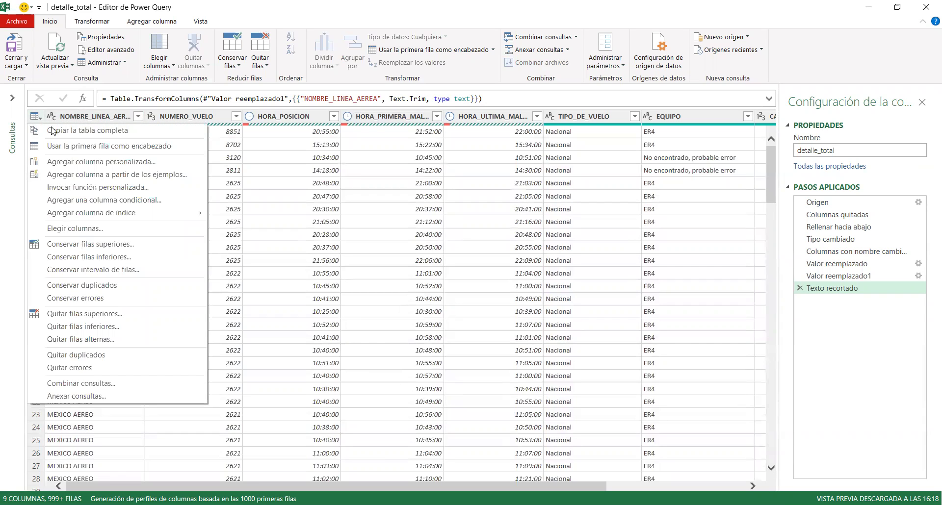
pyautogui.click(69, 367)
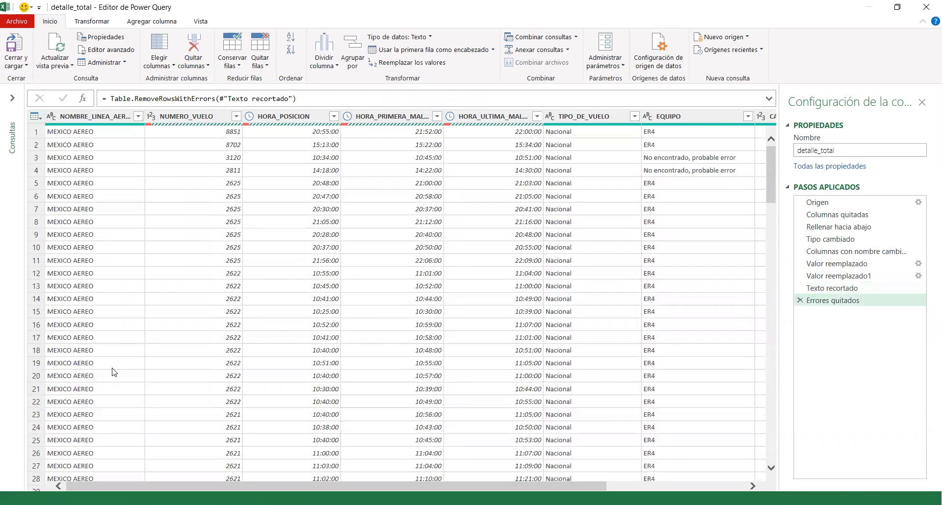
pyautogui.click(829, 288)
pyautogui.click(826, 302)
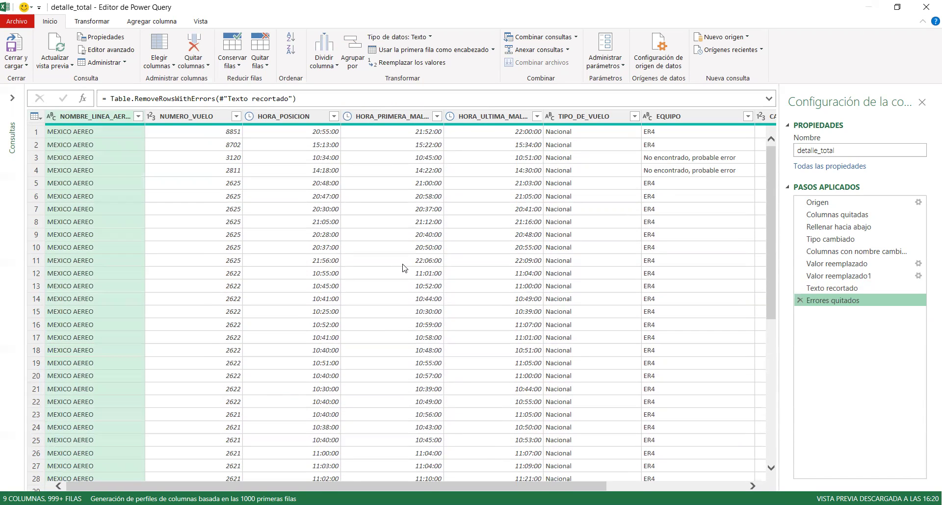
# Close and load the query with its error rows removed, and save the workbook again.
pyautogui.click(17, 66)
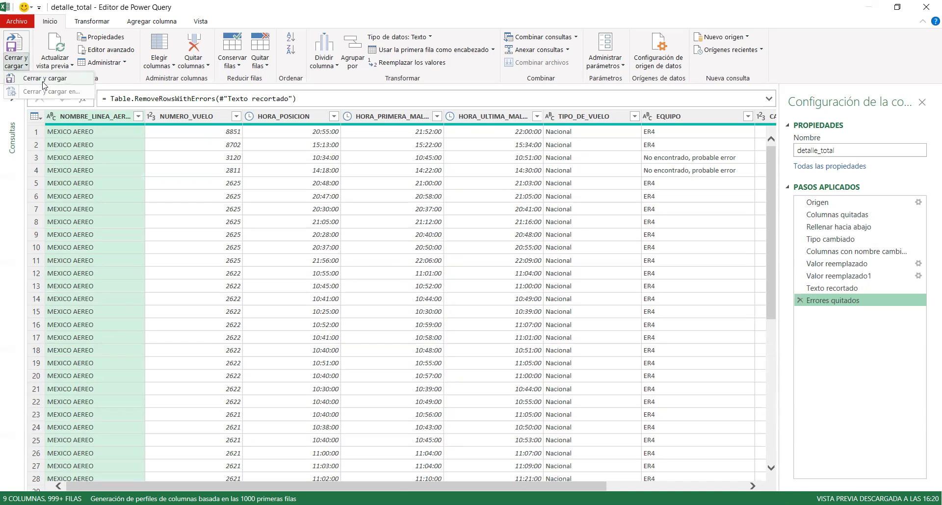
pyautogui.click(44, 80)
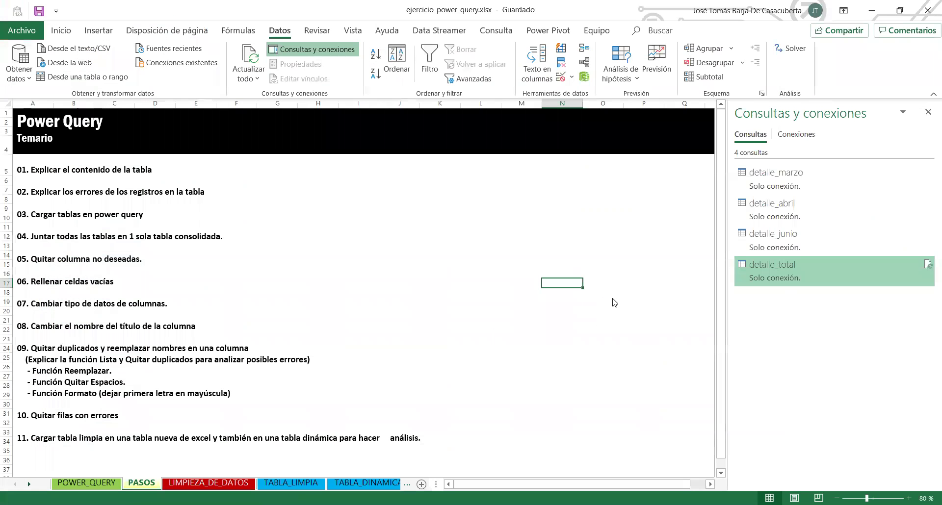
pyautogui.click(627, 266)
pyautogui.click(40, 11)
pyautogui.click(633, 329)
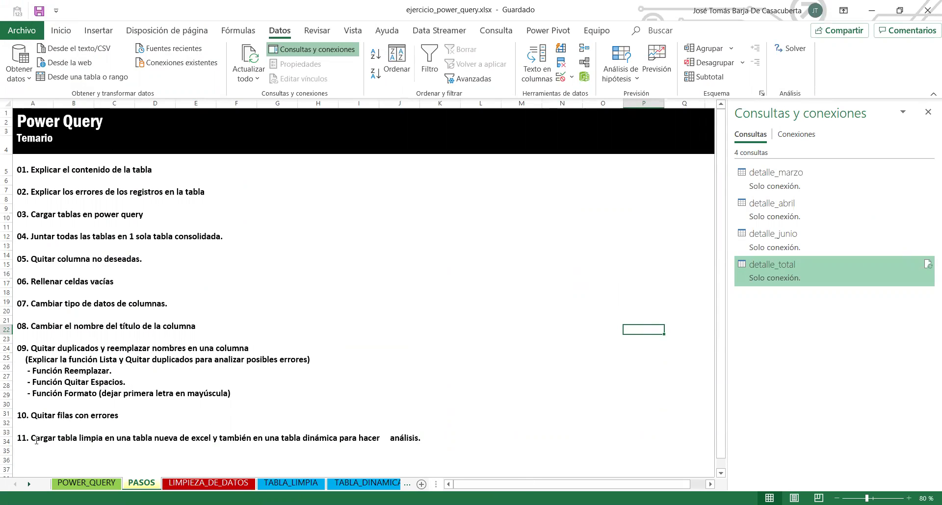
# Review topic 11 about loading the clean table and look through the LIMPIEZA_DE_DATOS, TABLA_LIMPIA and TABLA_DINAMICA_LIMPIA sheets.
pyautogui.moveTo(16, 438); pyautogui.dragTo(157, 437)
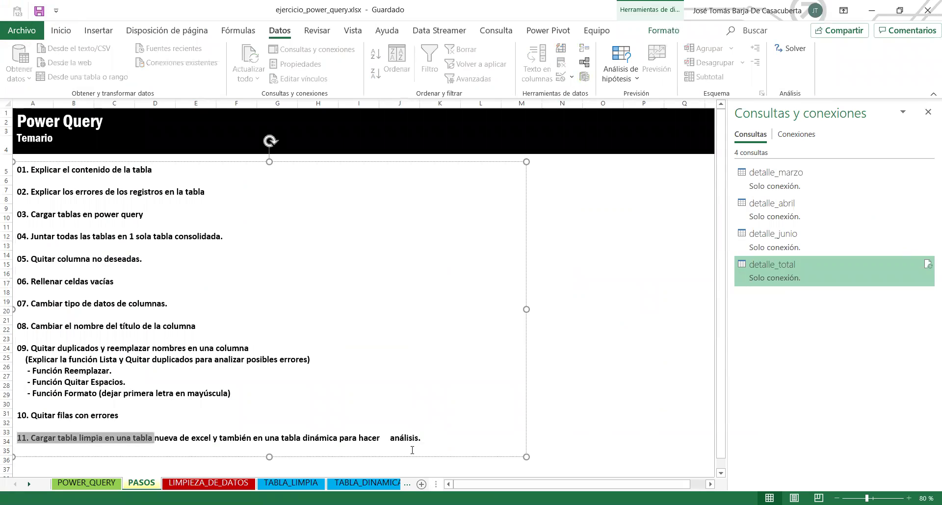
pyautogui.click(628, 303)
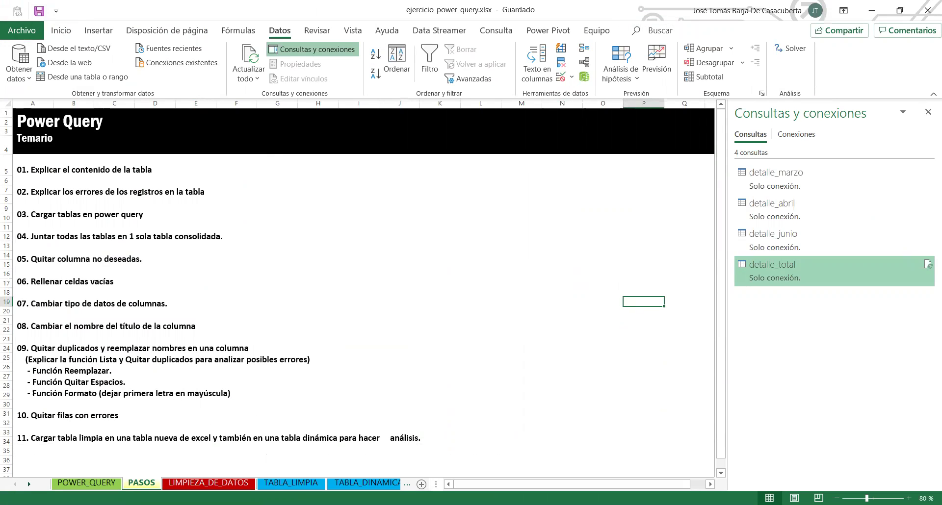
pyautogui.click(238, 484)
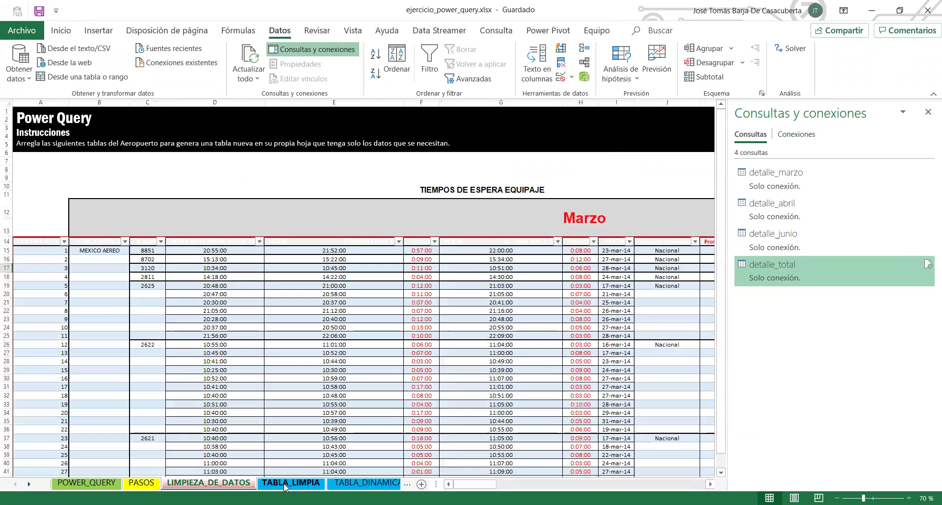
pyautogui.hotkey('ctrl', 'pagedown')
pyautogui.moveTo(433, 482); pyautogui.dragTo(571, 479)
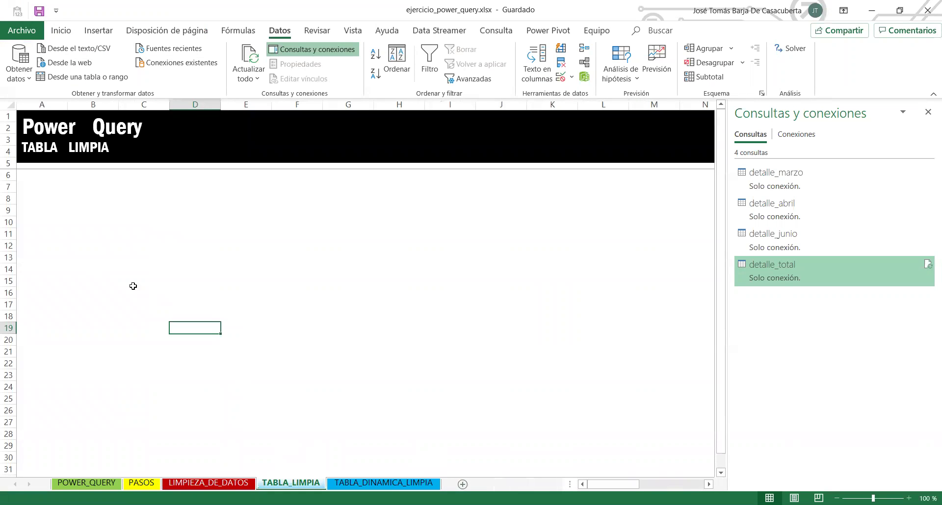
pyautogui.click(384, 483)
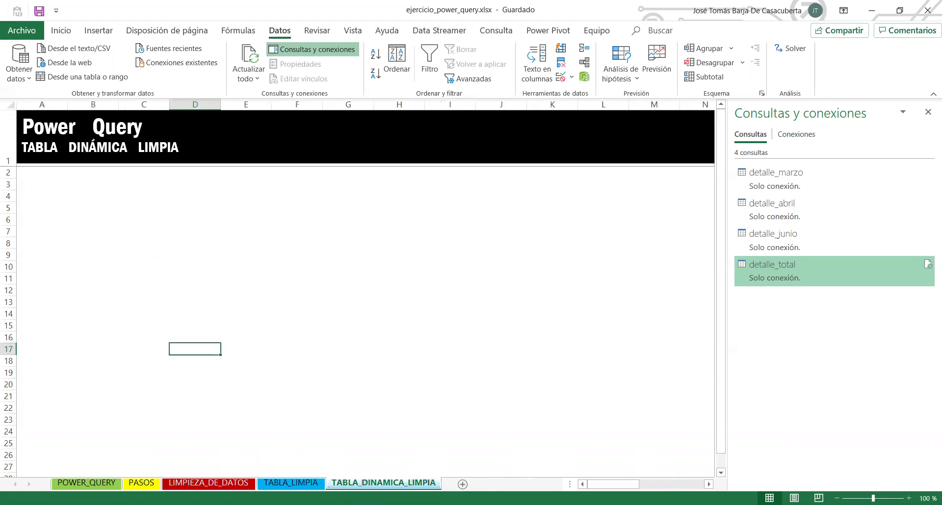
# Load the detalle_total query as a table in the existing TABLA_LIMPIA sheet, starting at cell A6.
pyautogui.click(278, 484)
pyautogui.click(43, 186)
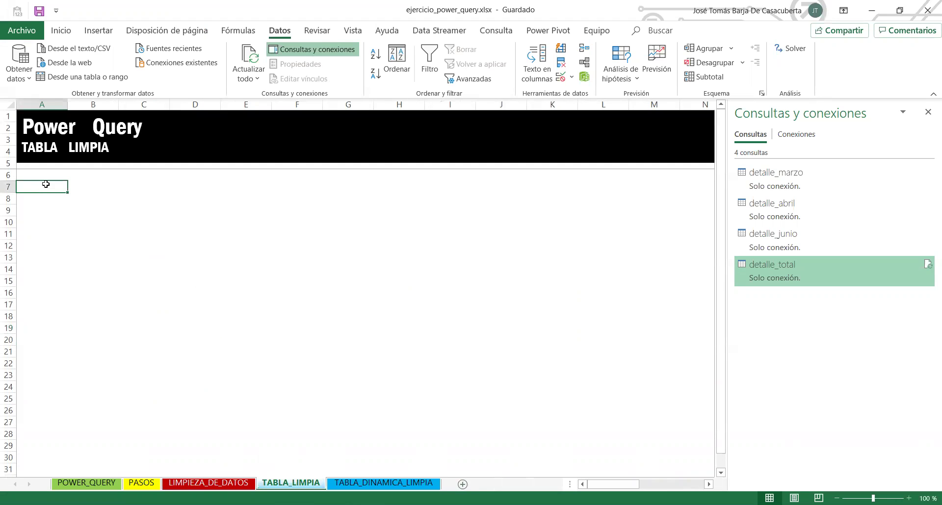
pyautogui.click(109, 232)
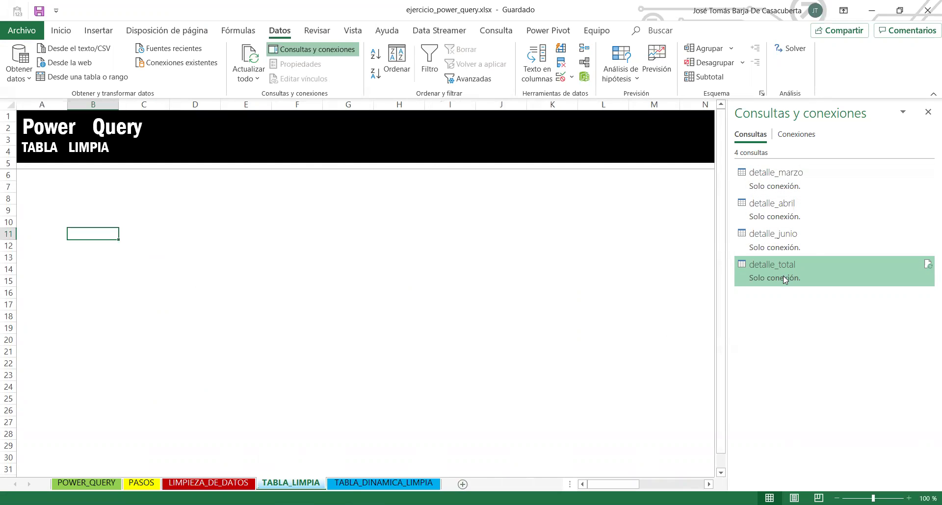
pyautogui.moveTo(783, 276)
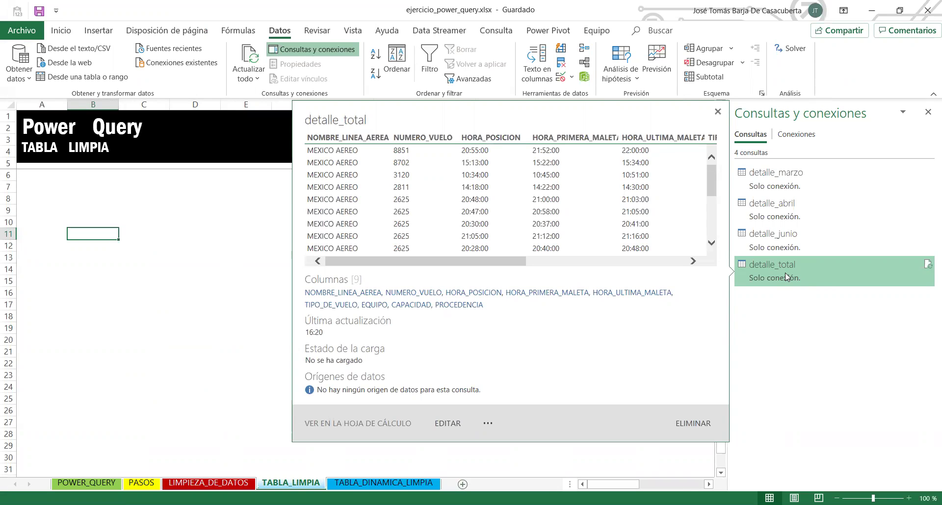
pyautogui.rightClick(785, 273)
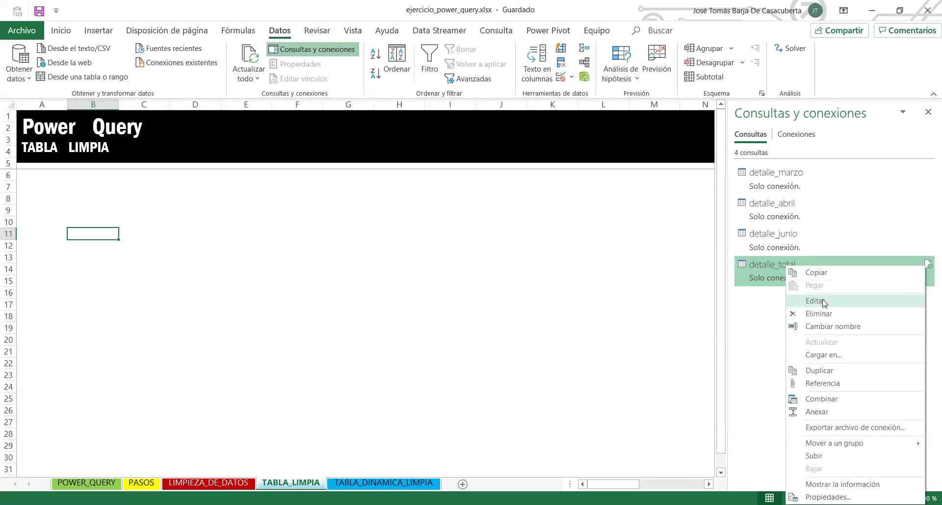
pyautogui.click(824, 356)
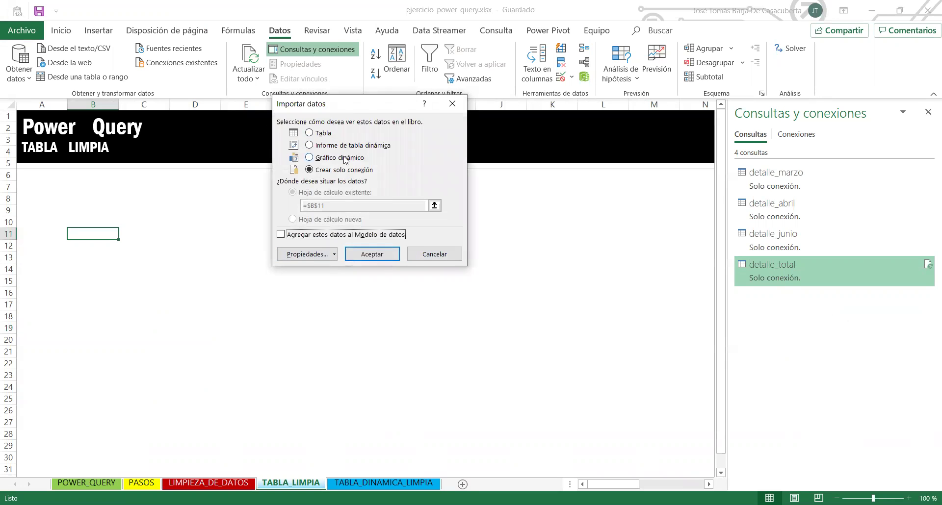
pyautogui.click(318, 135)
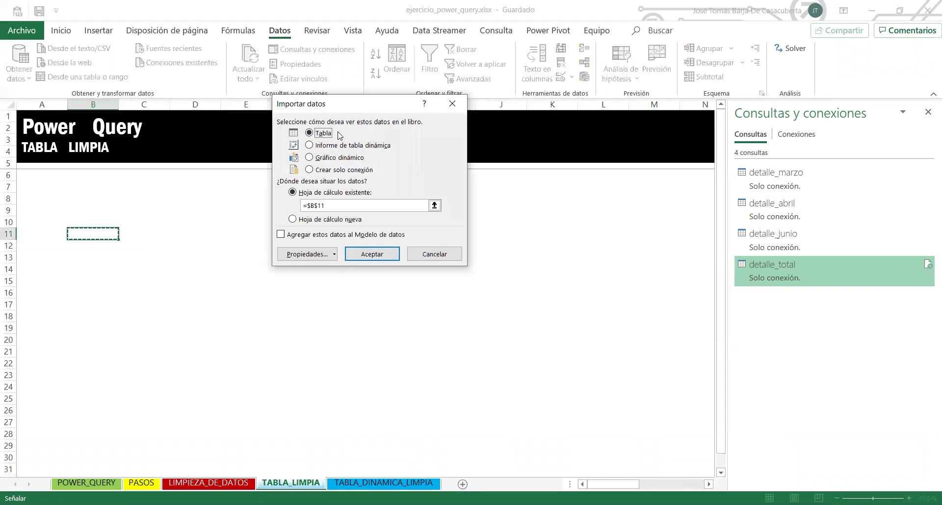
pyautogui.click(43, 175)
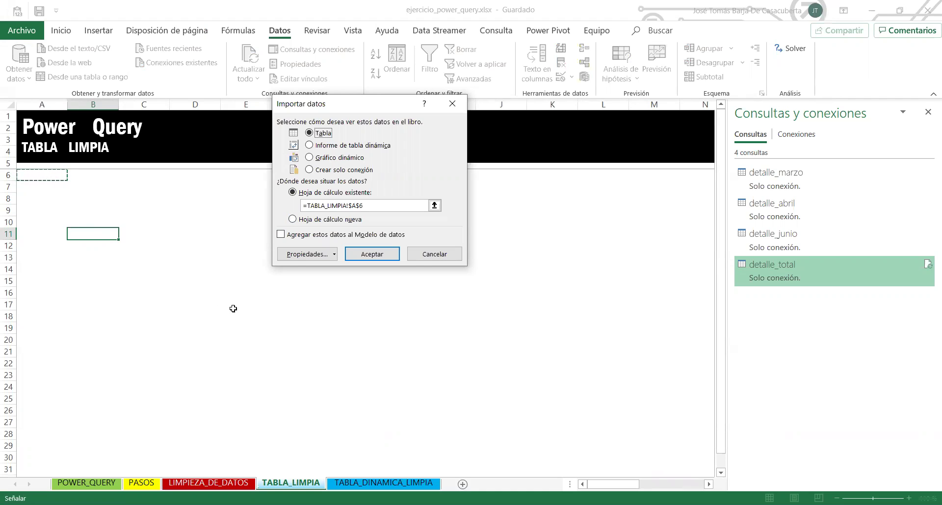
pyautogui.click(43, 190)
pyautogui.click(372, 254)
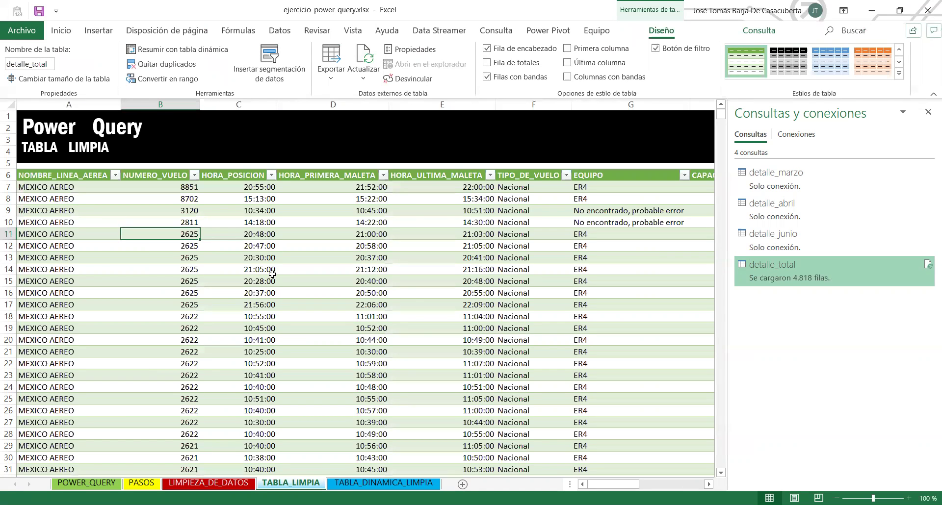
# Look through the rows and all columns of the loaded detalle_total table, up to PROCEDENCIA.
pyautogui.scroll(-5, 272, 274)
pyautogui.scroll(5, 272, 274)
pyautogui.scroll(-5, 288, 279)
pyautogui.scroll(-16, 342, 287)
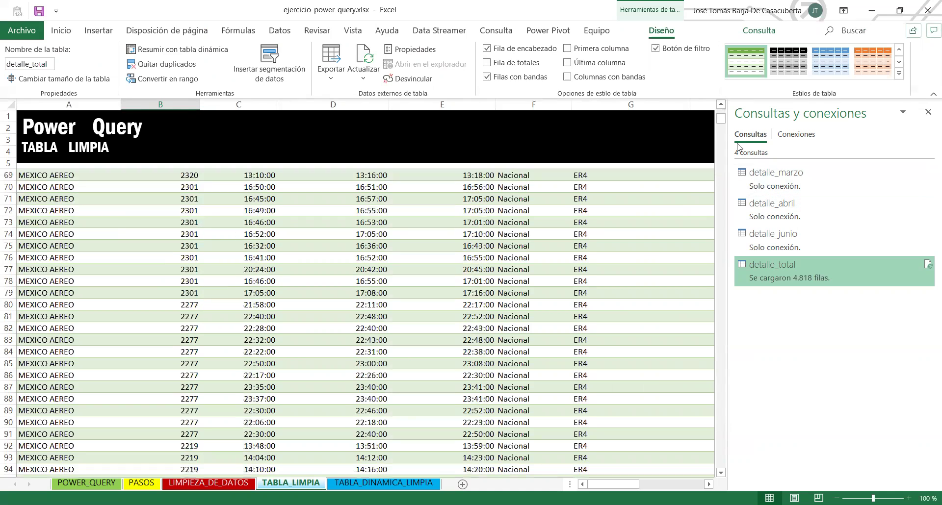
pyautogui.moveTo(721, 119)
pyautogui.mouseDown()
pyautogui.moveTo(716, 459)
pyautogui.moveTo(727, 384)
pyautogui.moveTo(721, 114)
pyautogui.mouseUp()
pyautogui.click(128, 210)
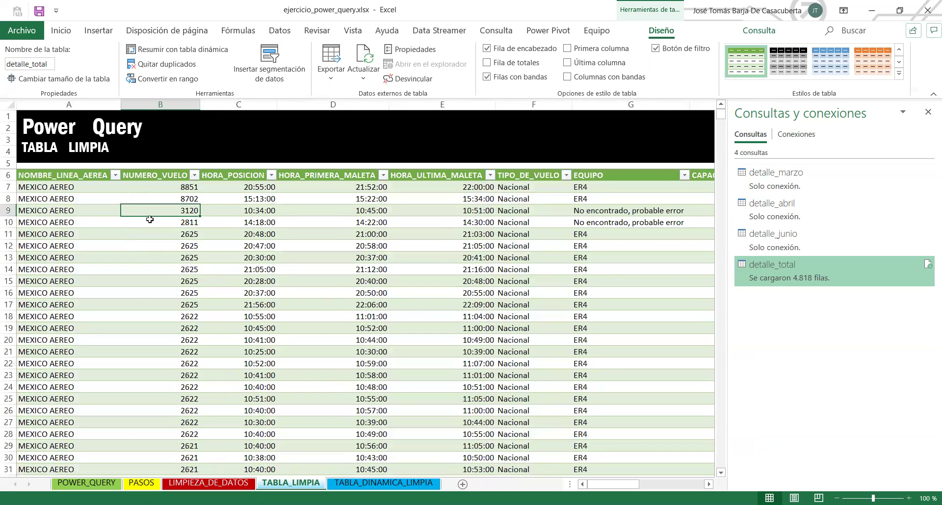
pyautogui.press('Right')
pyautogui.press('Right')
pyautogui.press('Right')
pyautogui.press('Right')
pyautogui.press('Right')
pyautogui.press('Right')
pyautogui.press('Right')
pyautogui.press('Right')
pyautogui.press('Right')
pyautogui.press('Right')
pyautogui.press('Right')
pyautogui.press('Right')
pyautogui.press('Right')
pyautogui.press('Left')
pyautogui.press('Left')
pyautogui.press('Left')
pyautogui.press('Left')
pyautogui.press('Left')
pyautogui.press('Left')
pyautogui.press('Left')
pyautogui.press('Left')
pyautogui.press('Left')
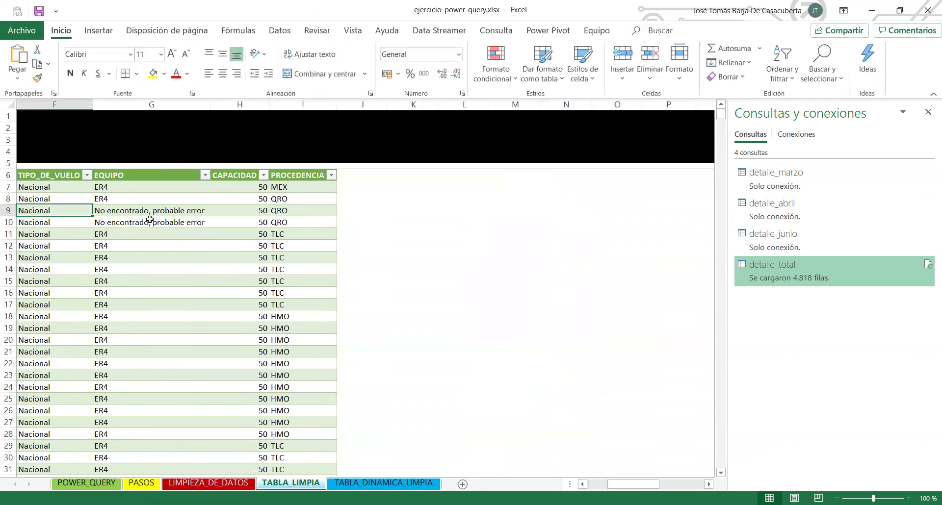
pyautogui.press('Left')
pyautogui.press('Left')
pyautogui.press('Left')
pyautogui.press('Left')
pyautogui.press('Left')
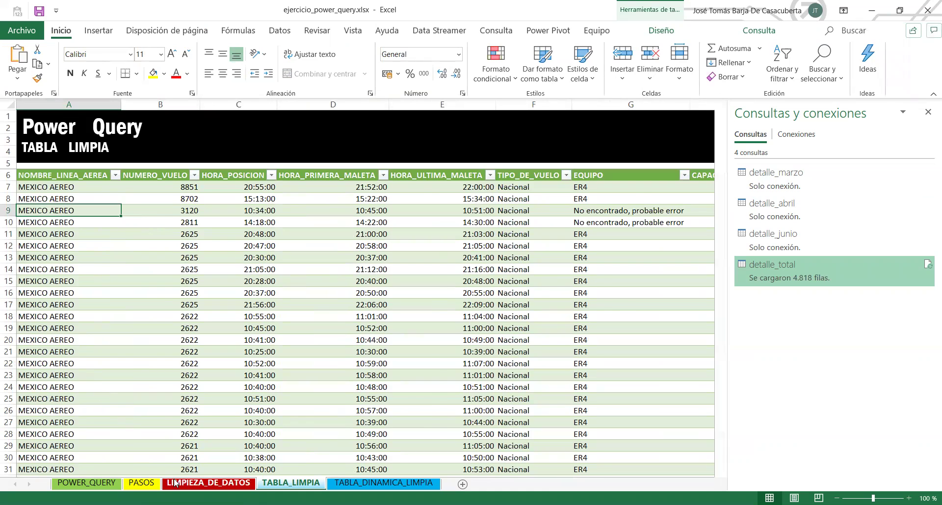
# View the source data in LIMPIEZA_DE_DATOS and refresh all queries from the TABLA_LIMPIA sheet.
pyautogui.click(208, 483)
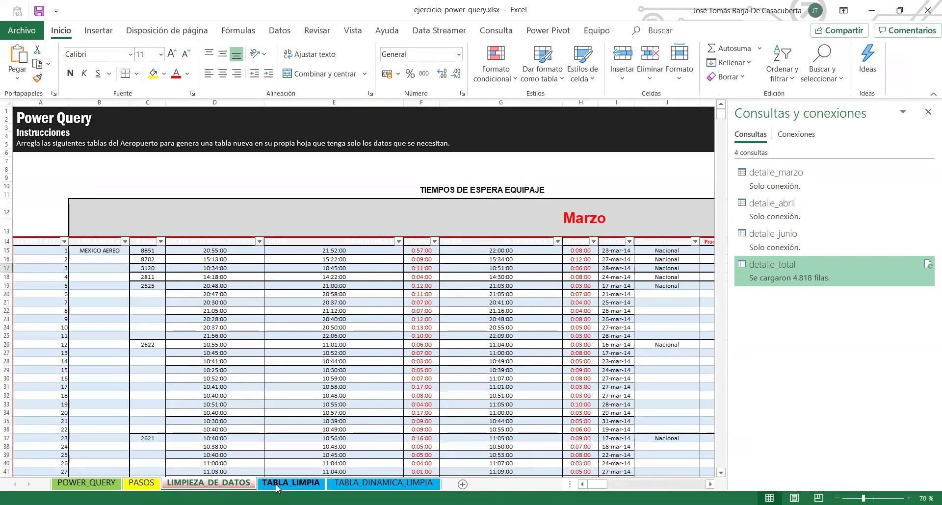
pyautogui.click(276, 483)
pyautogui.click(265, 246)
pyautogui.click(279, 30)
pyautogui.click(249, 62)
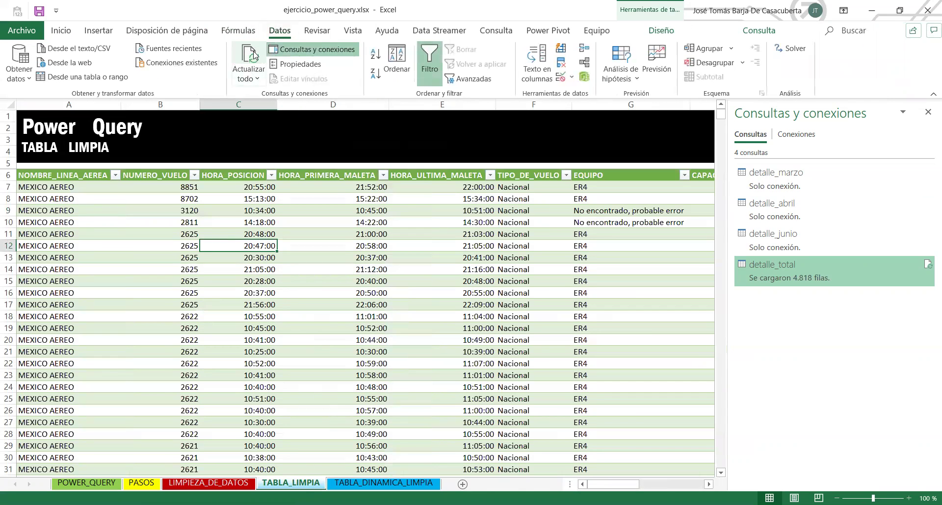
pyautogui.click(293, 302)
pyautogui.click(280, 256)
pyautogui.click(86, 189)
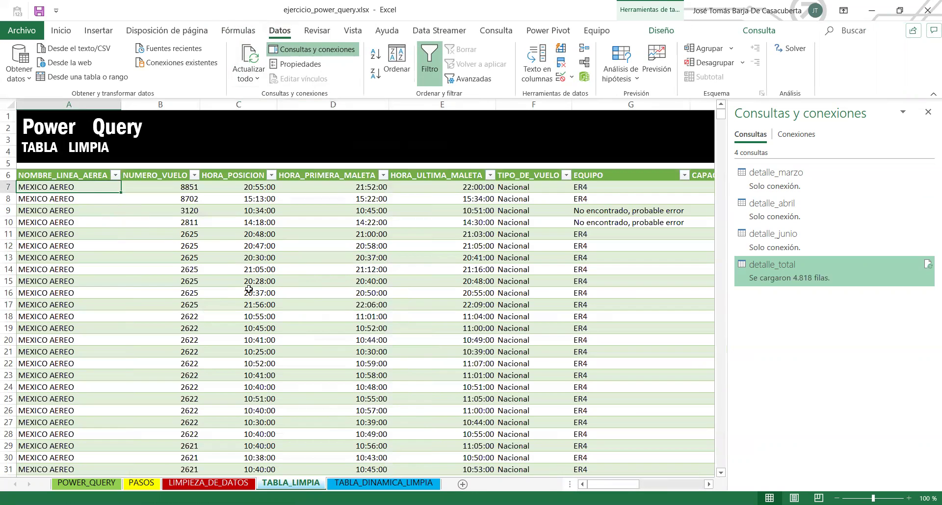
pyautogui.scroll(-2, 294, 313)
pyautogui.scroll(2, 342, 347)
pyautogui.moveTo(606, 489); pyautogui.dragTo(530, 487)
pyautogui.click(92, 247)
pyautogui.click(90, 316)
pyautogui.scroll(-3, 215, 300)
pyautogui.scroll(3, 215, 299)
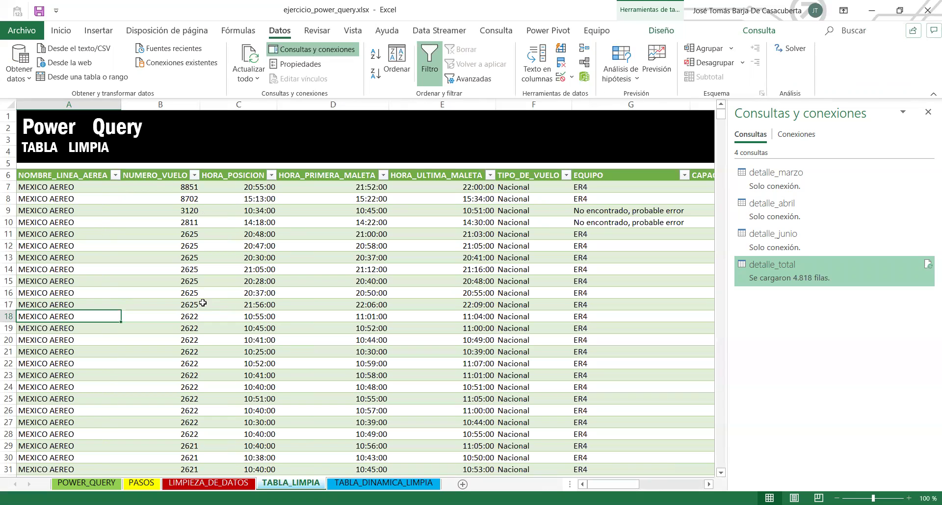
# Open the detalle_total query for editing, review its applied steps from Origen to Errores quitados, and close and load it.
pyautogui.doubleClick(776, 270)
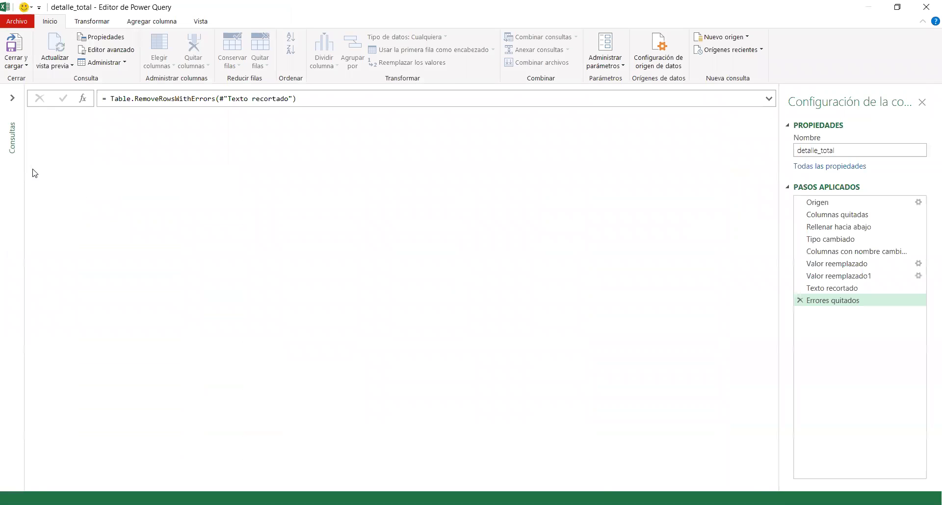
pyautogui.click(817, 202)
pyautogui.click(836, 214)
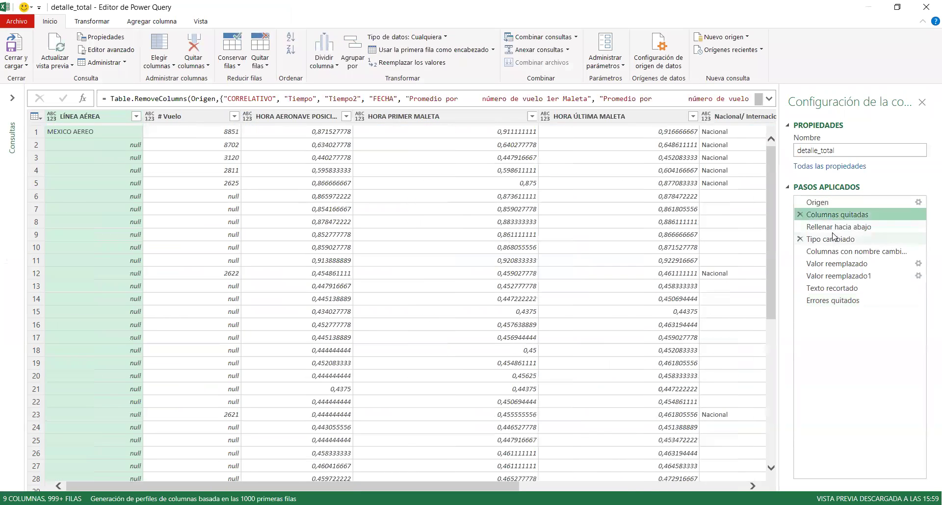
pyautogui.click(830, 228)
pyautogui.click(831, 240)
pyautogui.click(830, 264)
pyautogui.click(829, 276)
pyautogui.click(827, 289)
pyautogui.click(824, 301)
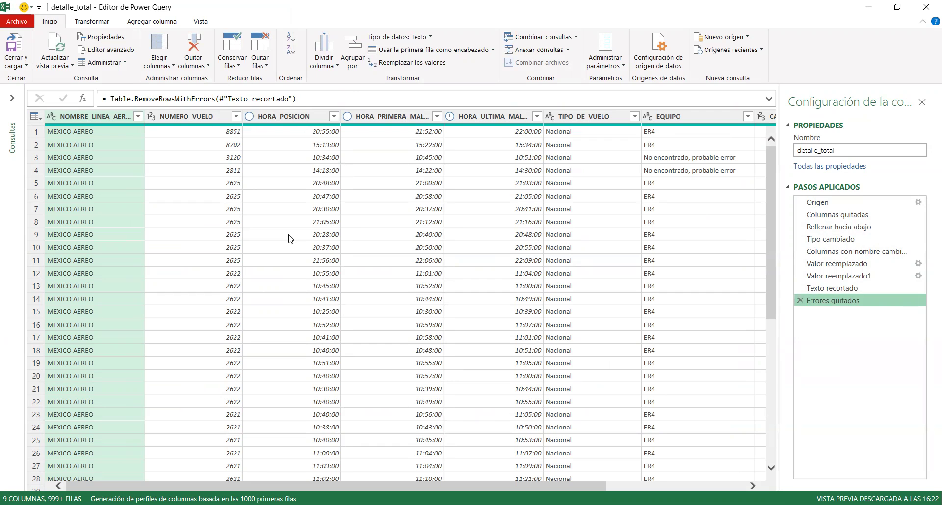
pyautogui.click(17, 69)
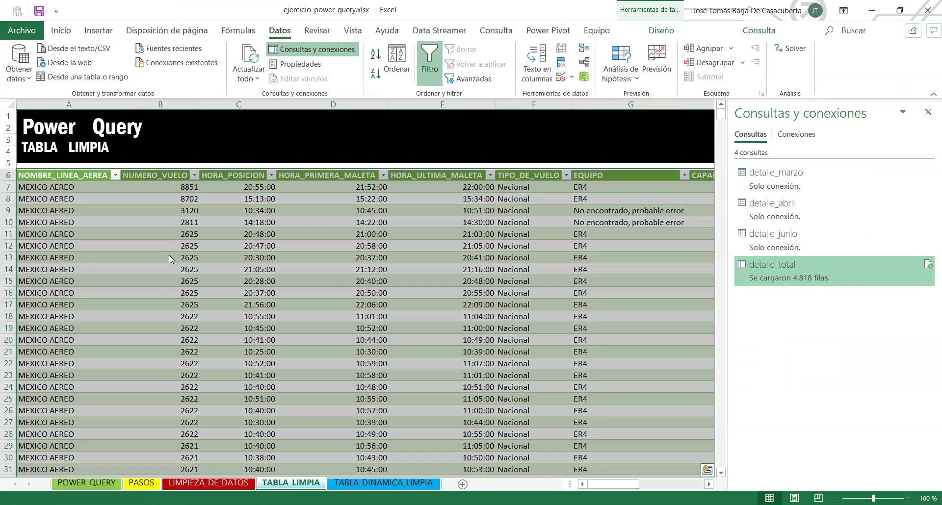
pyautogui.click(248, 256)
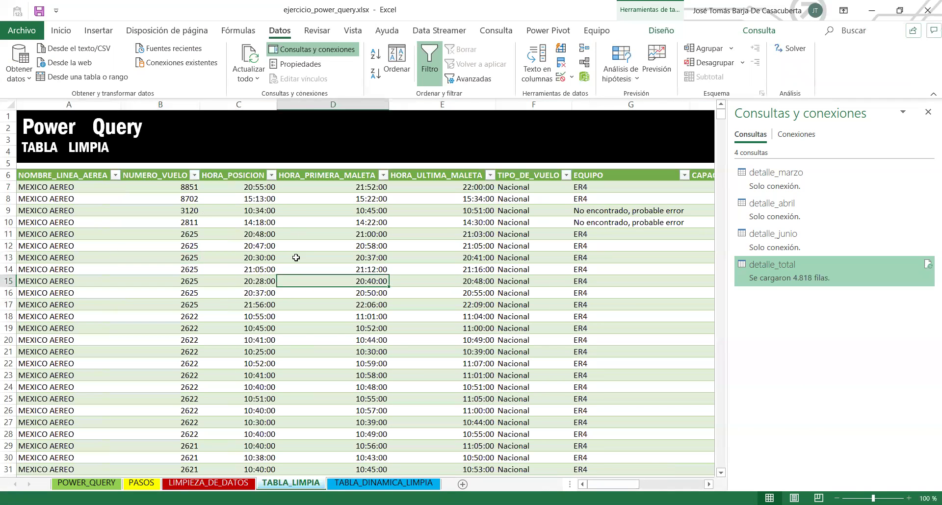
pyautogui.click(230, 267)
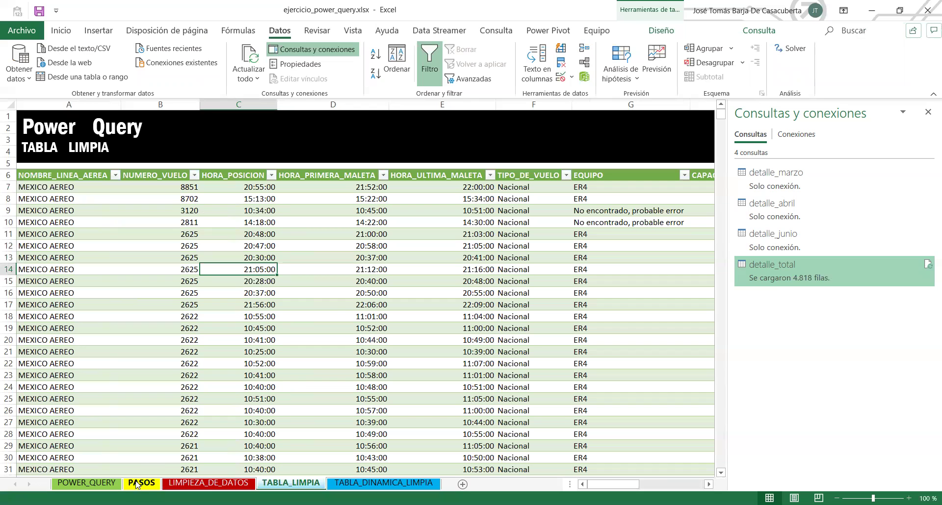
pyautogui.moveTo(591, 484)
pyautogui.mouseDown()
pyautogui.moveTo(625, 483)
pyautogui.moveTo(589, 484)
pyautogui.mouseUp()
pyautogui.click(162, 248)
pyautogui.click(162, 222)
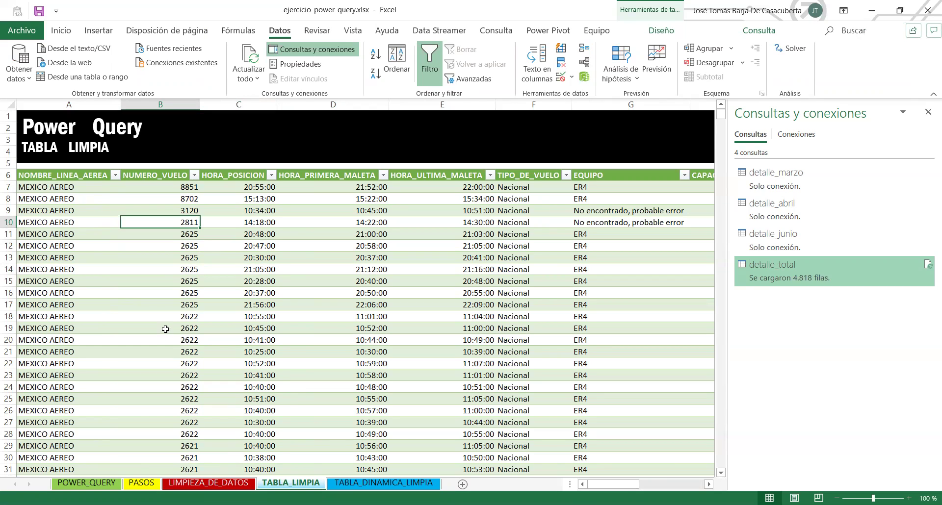
pyautogui.click(54, 191)
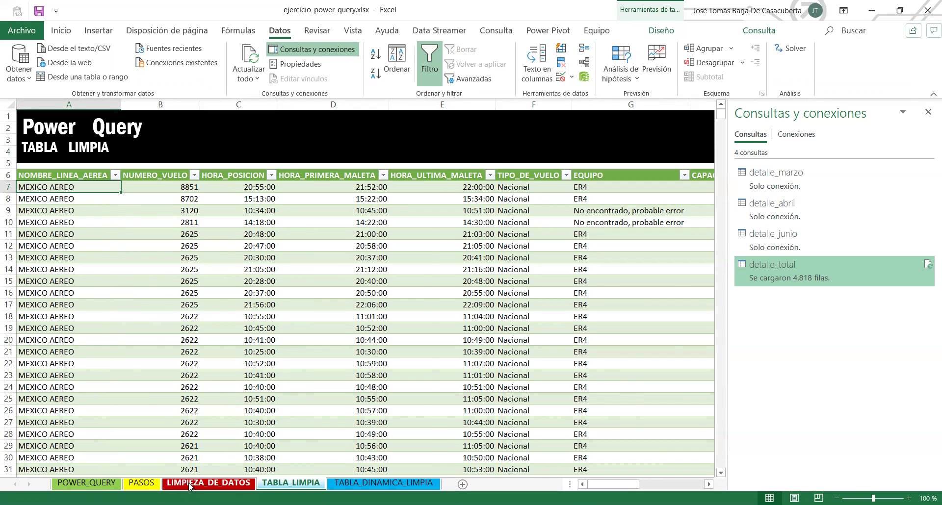
# In the Marzo table of LIMPIEZA_DE_DATOS, change the LÍNEA AÉREA of CORRELATIVO 1013 to BARATA Y ROSADA.
pyautogui.click(209, 483)
pyautogui.click(83, 305)
pyautogui.hotkey('ctrl', 'Up')
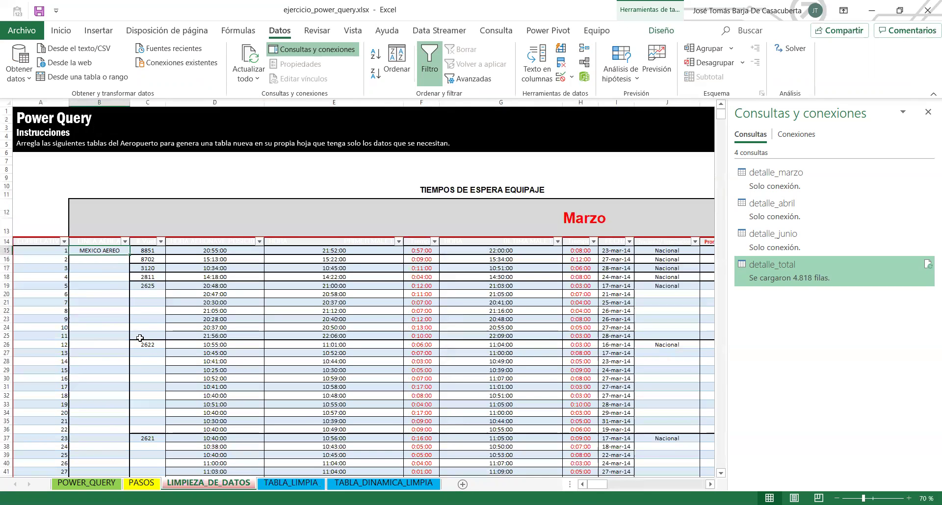
pyautogui.scroll(-5, 162, 366)
pyautogui.scroll(-9, 162, 366)
pyautogui.scroll(-2, 162, 365)
pyautogui.scroll(-20, 110, 301)
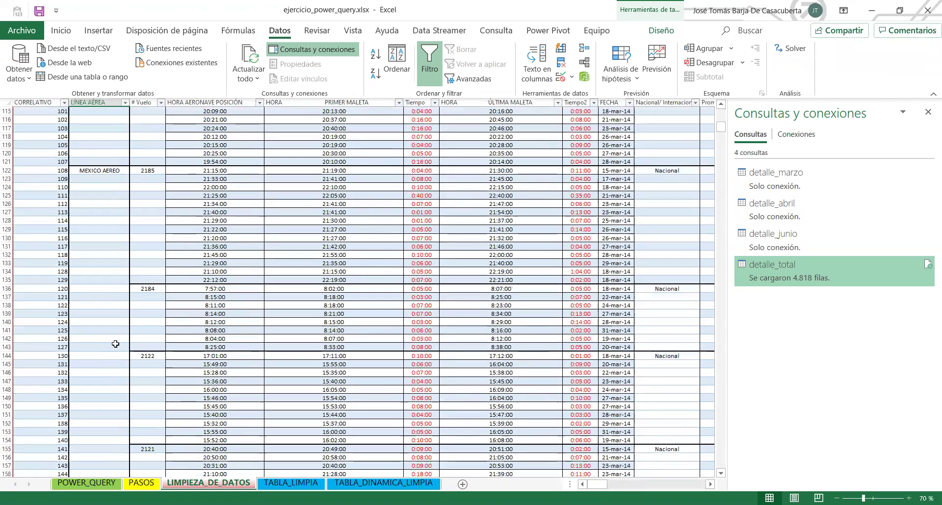
pyautogui.scroll(-20, 125, 315)
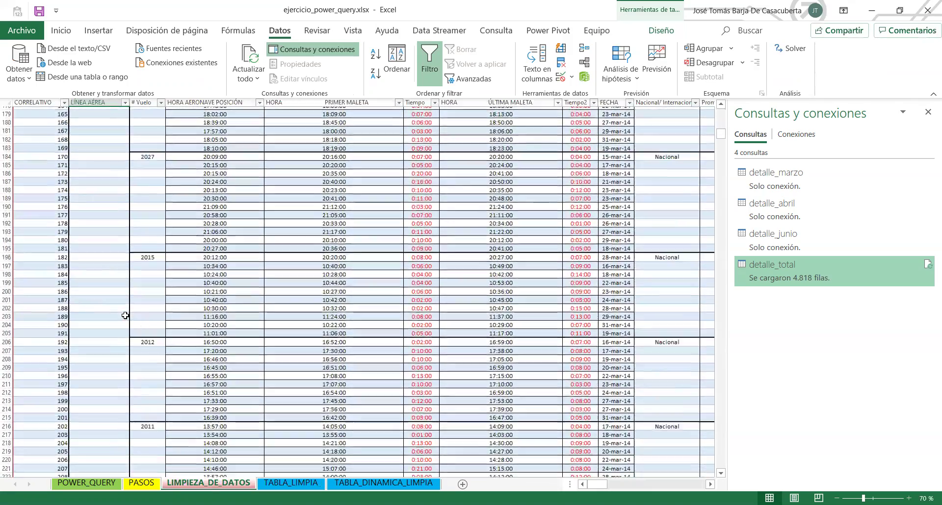
pyautogui.scroll(-20, 126, 316)
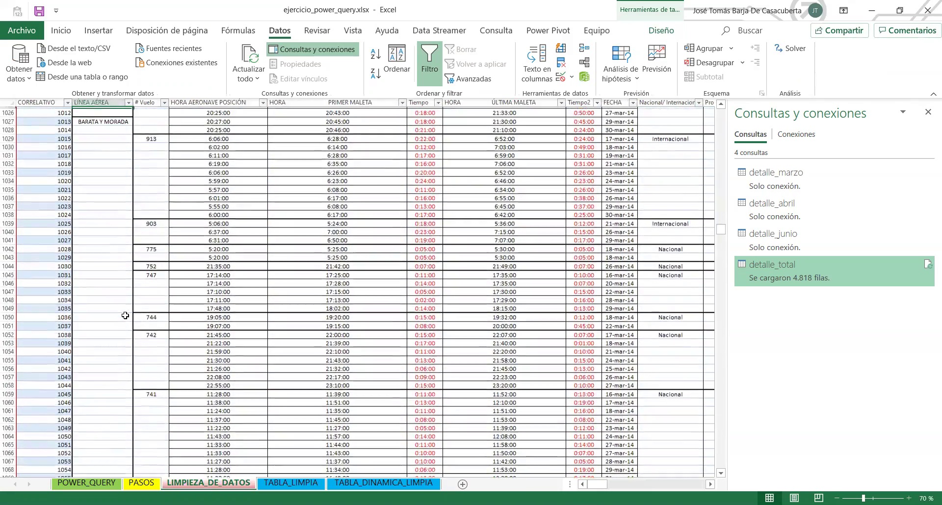
pyautogui.scroll(13, 125, 316)
pyautogui.press('Down')
pyautogui.press('Down')
pyautogui.press('Down')
pyautogui.press('Down')
pyautogui.press('Down')
pyautogui.press('Down')
pyautogui.press('Up')
pyautogui.press('Up')
pyautogui.press('Up')
pyautogui.press('Up')
pyautogui.press('Up')
pyautogui.press('Up')
pyautogui.press('Up')
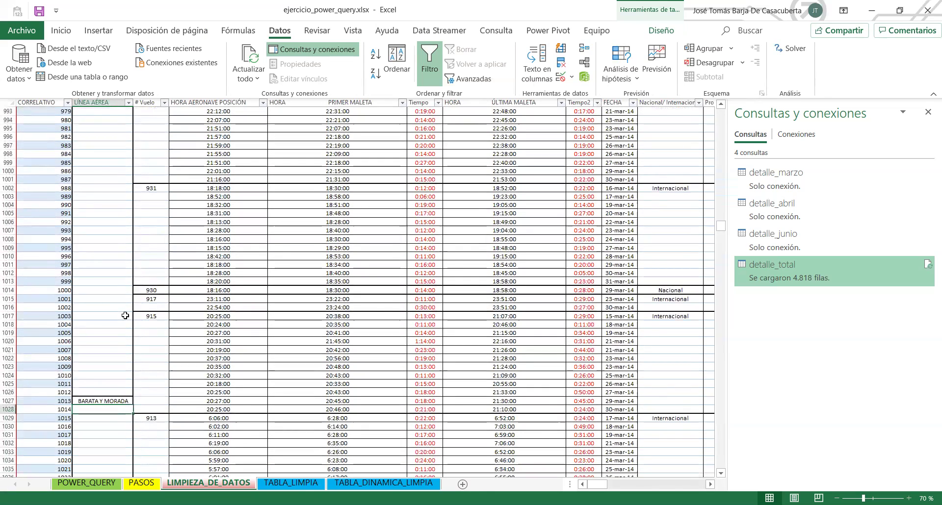
pyautogui.press('Up')
pyautogui.press('F2')
pyautogui.hotkey('ctrl', 'shift', 'Left')
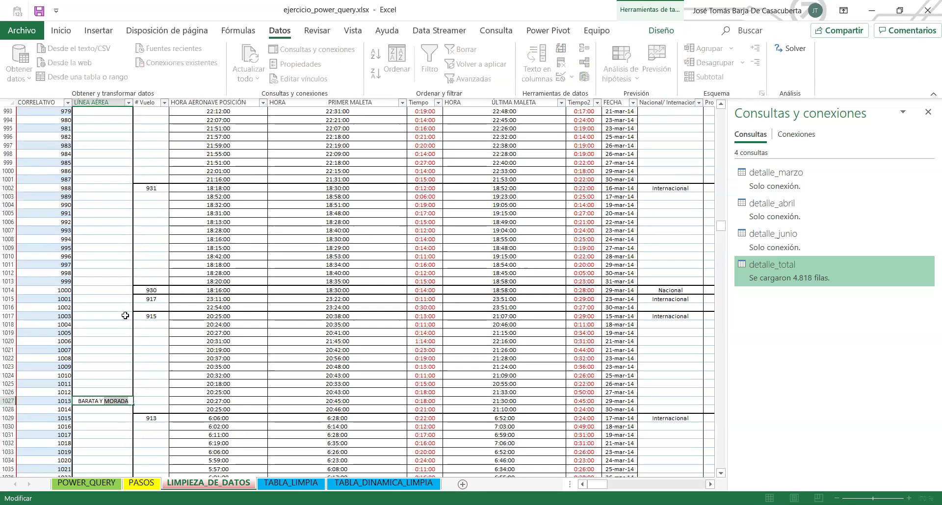
pyautogui.write('ROSADA')
pyautogui.press('Return')
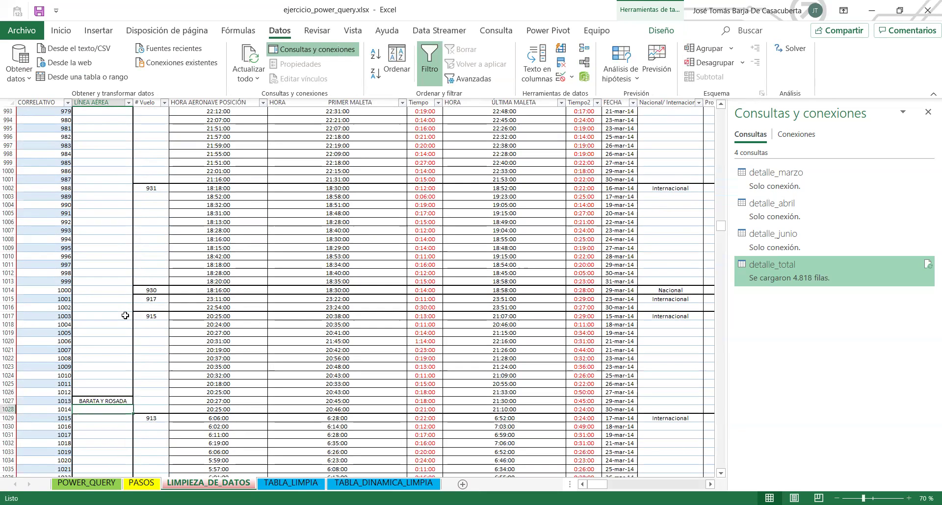
pyautogui.press('Right')
pyautogui.press('Down')
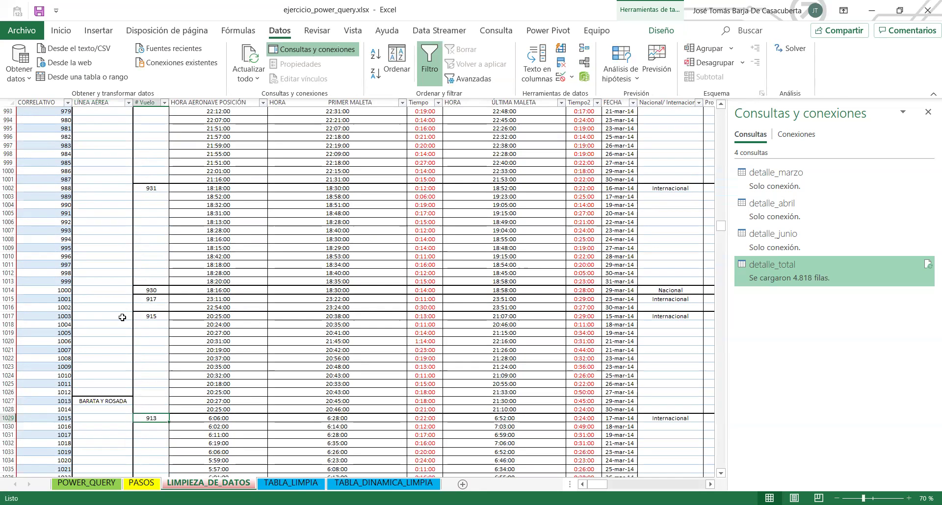
# Refresh all queries from the TABLA_LIMPIA sheet and check the airline names in the NOMBRE_LINEA_AEREA filter list.
pyautogui.click(291, 483)
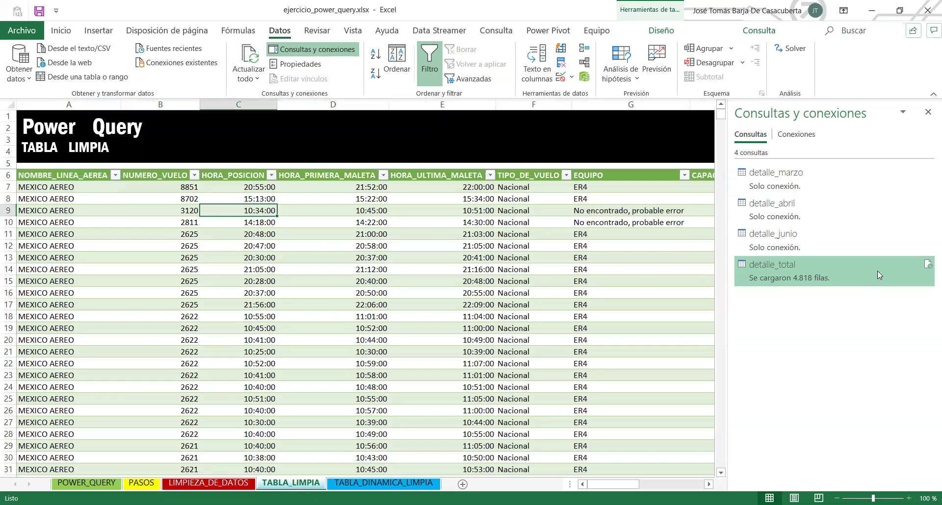
pyautogui.click(254, 59)
pyautogui.click(130, 258)
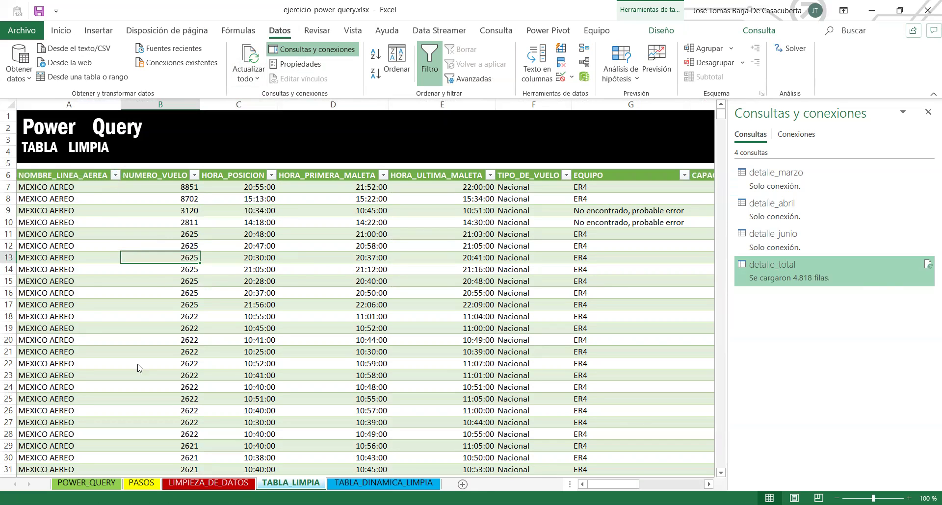
pyautogui.click(115, 175)
pyautogui.moveTo(168, 433); pyautogui.dragTo(262, 474)
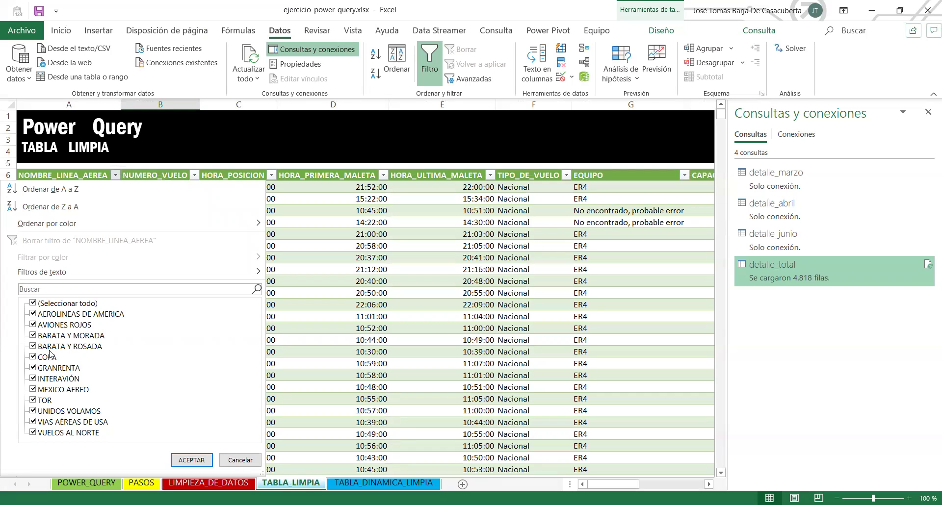
# Close the NOMBRE_LINEA_AEREA filter list without filtering and save the workbook.
pyautogui.click(240, 460)
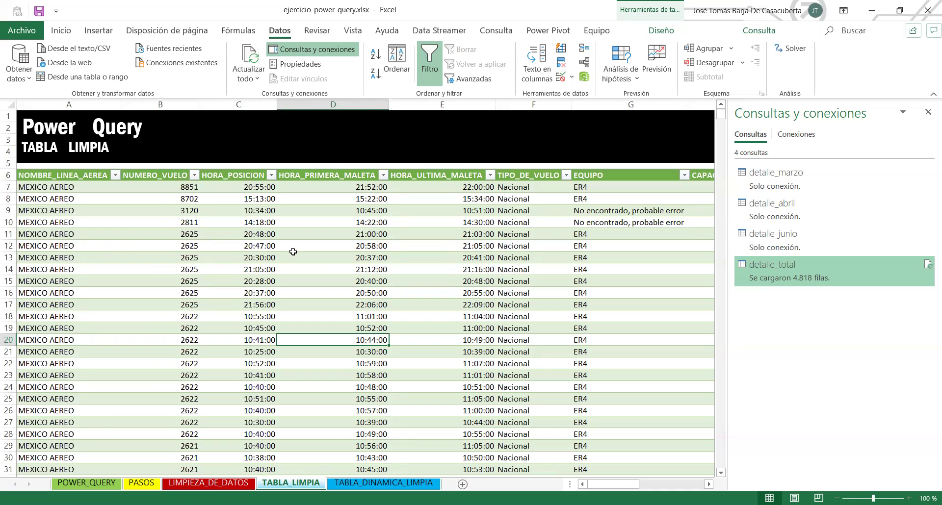
pyautogui.click(273, 233)
pyautogui.hotkey('ctrl', 's')
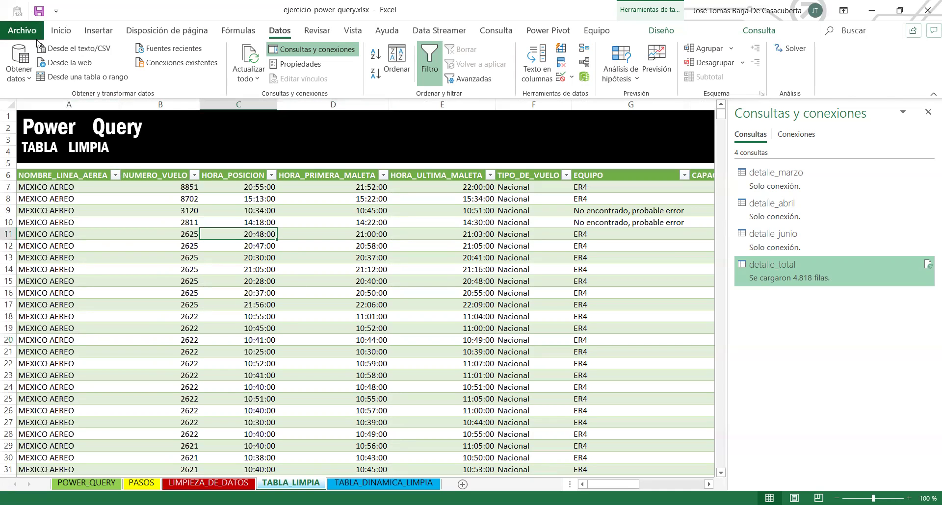
pyautogui.click(265, 304)
pyautogui.click(265, 269)
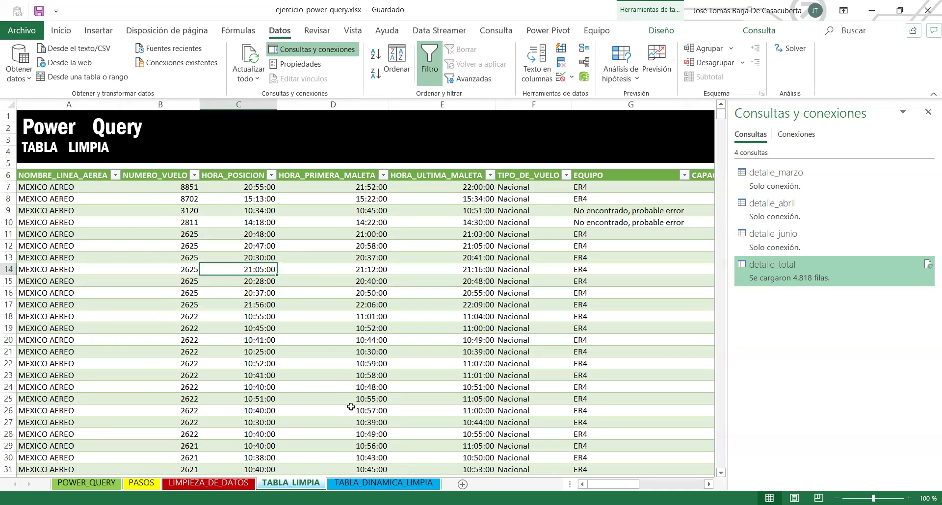
# Select cell A3 of the TABLA_DINAMICA_LIMPIA sheet as the place for the pivot table.
pyautogui.click(371, 484)
pyautogui.click(55, 183)
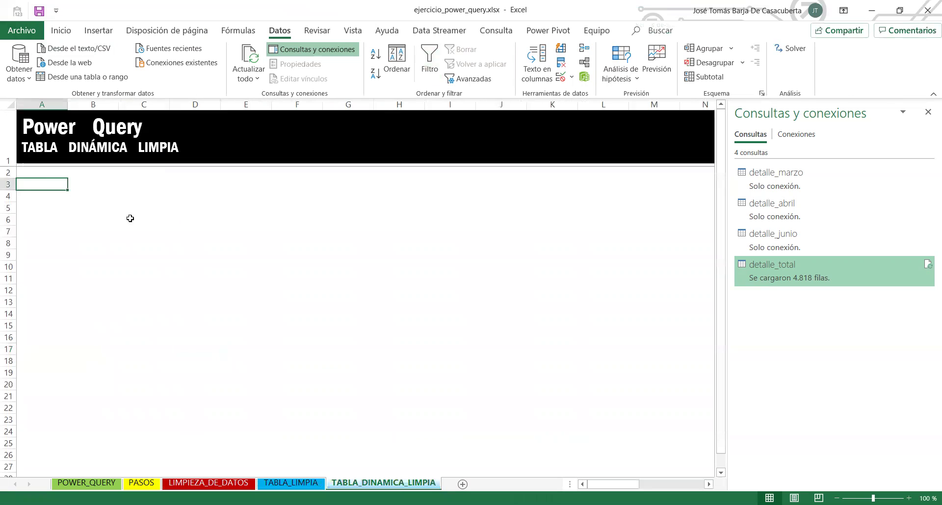
pyautogui.click(44, 209)
pyautogui.click(40, 181)
pyautogui.click(299, 484)
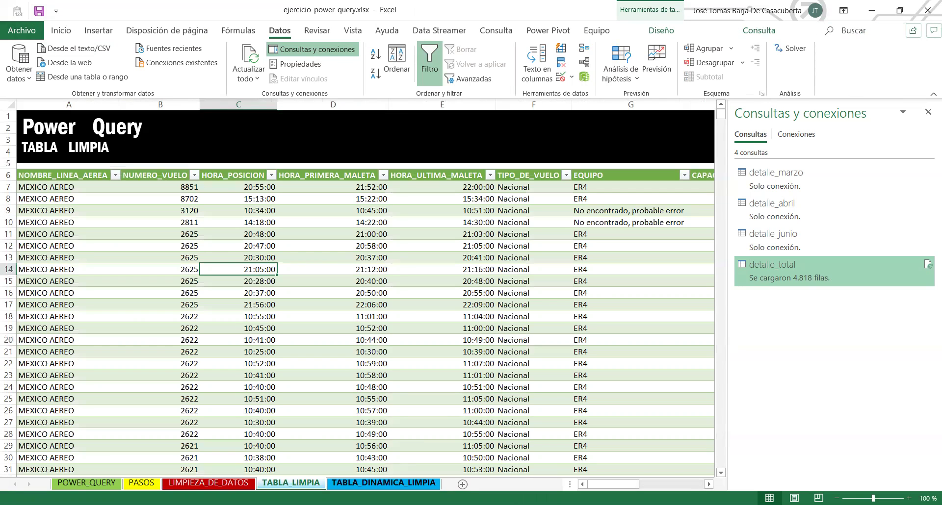
pyautogui.click(383, 483)
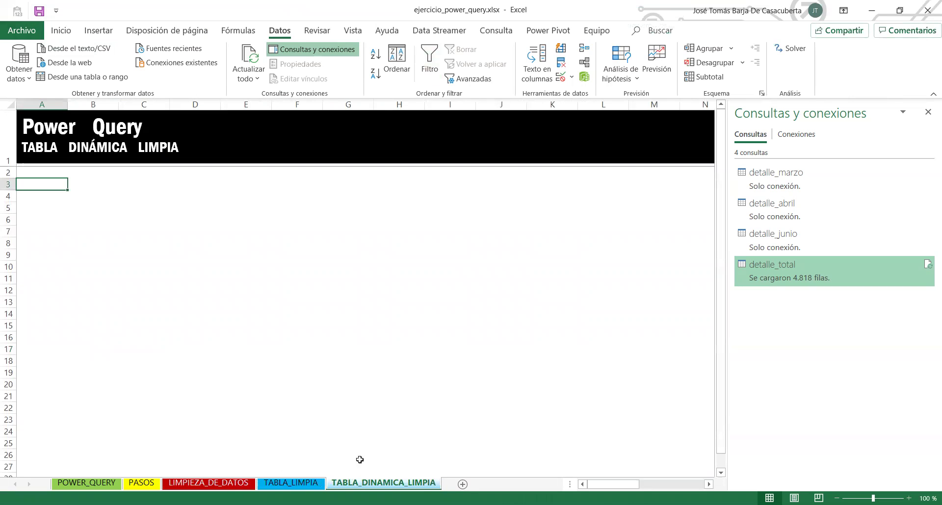
pyautogui.click(63, 196)
pyautogui.click(51, 182)
# Change the load settings of the detalle_total query to also add its data to the Data Model, keeping it as a table.
pyautogui.rightClick(773, 270)
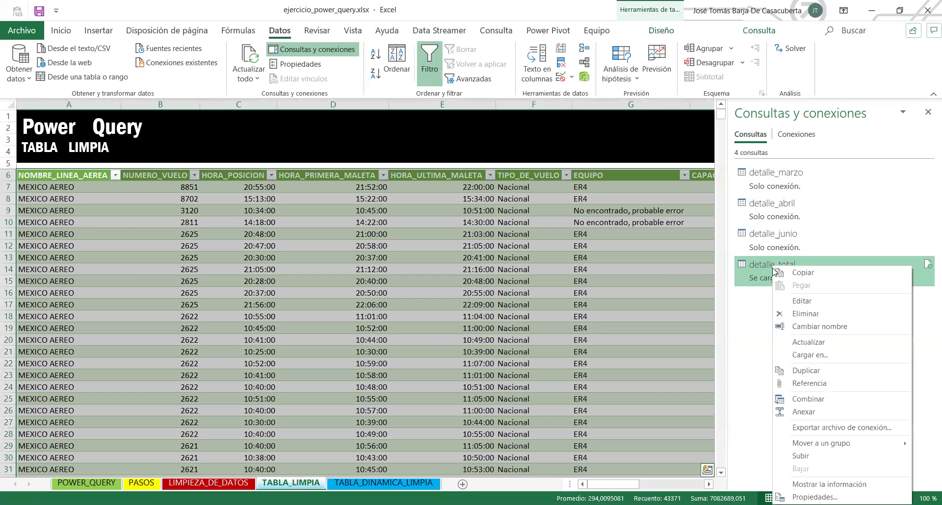
pyautogui.press('Escape')
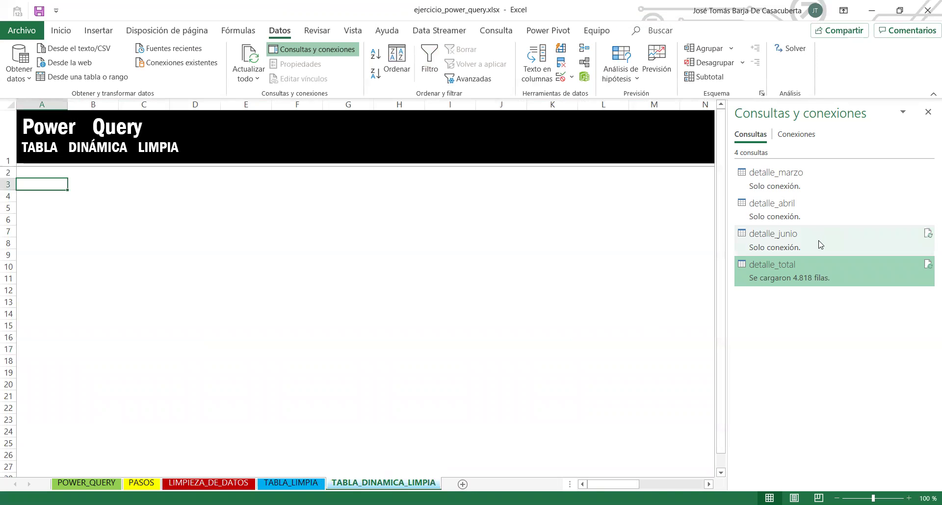
pyautogui.rightClick(808, 267)
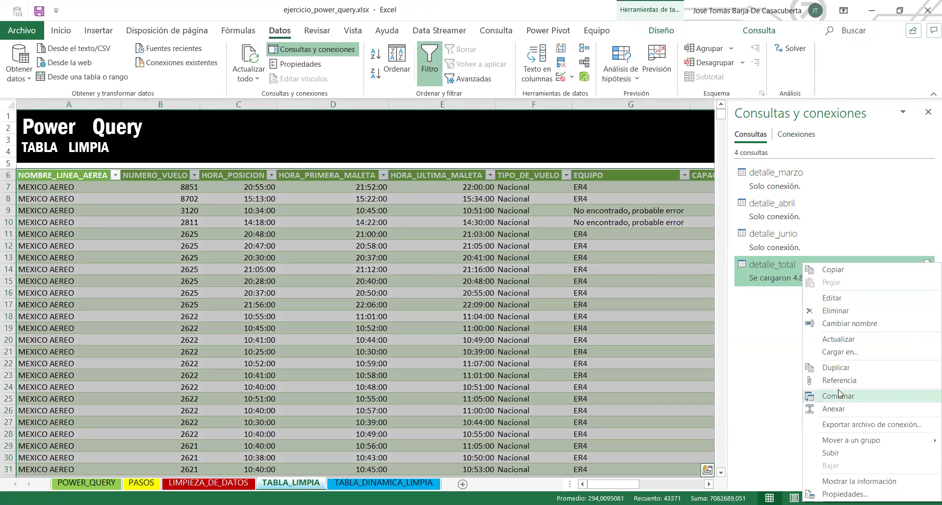
pyautogui.click(839, 353)
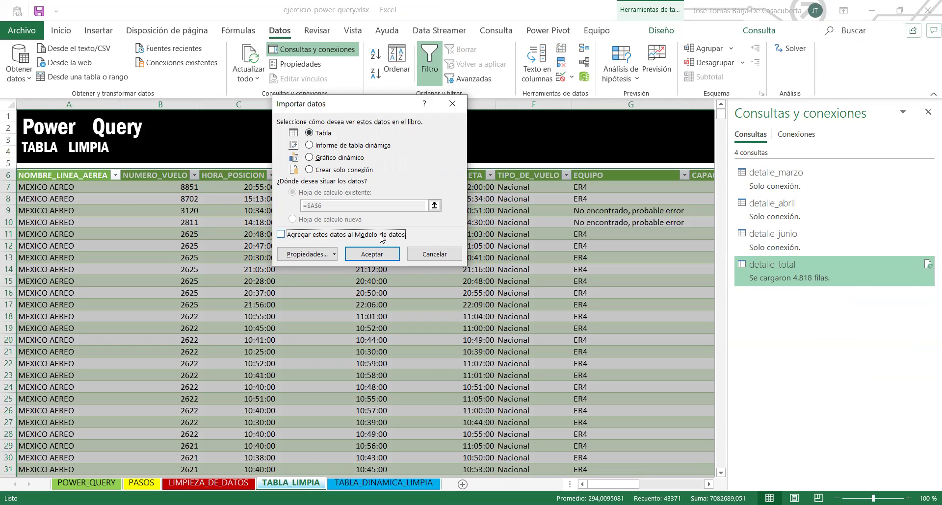
pyautogui.click(280, 236)
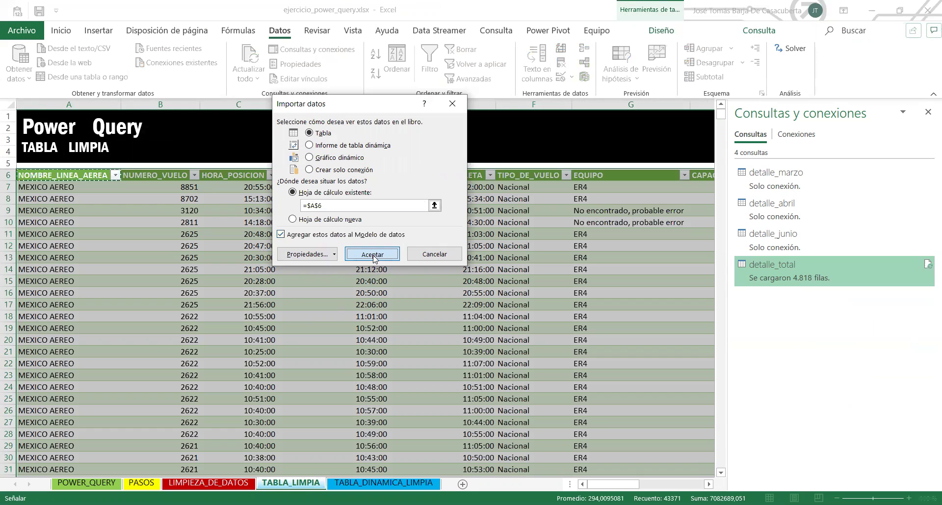
pyautogui.press('Return')
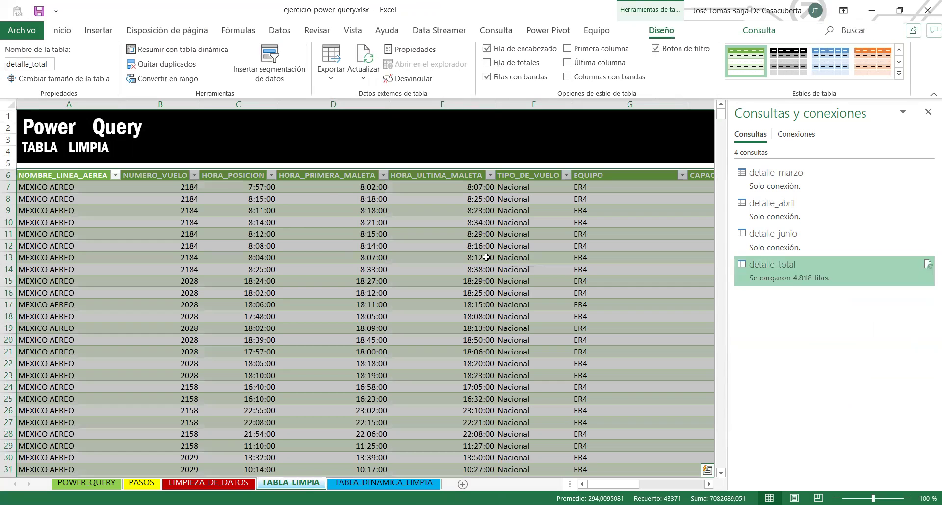
pyautogui.click(441, 226)
# Insert a pivot table at cell A3 of the TABLA_DINAMICA_LIMPIA sheet, using the workbook's Data Model as source.
pyautogui.click(383, 483)
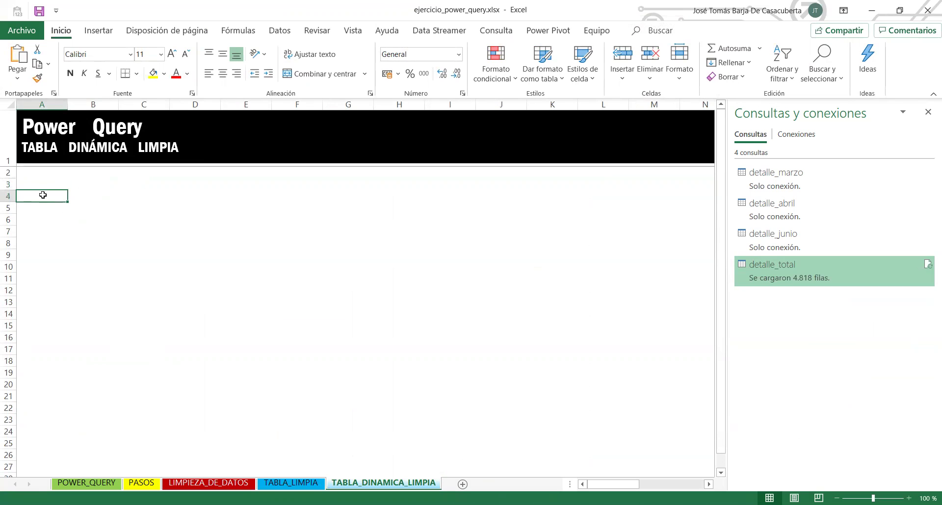
pyautogui.click(97, 32)
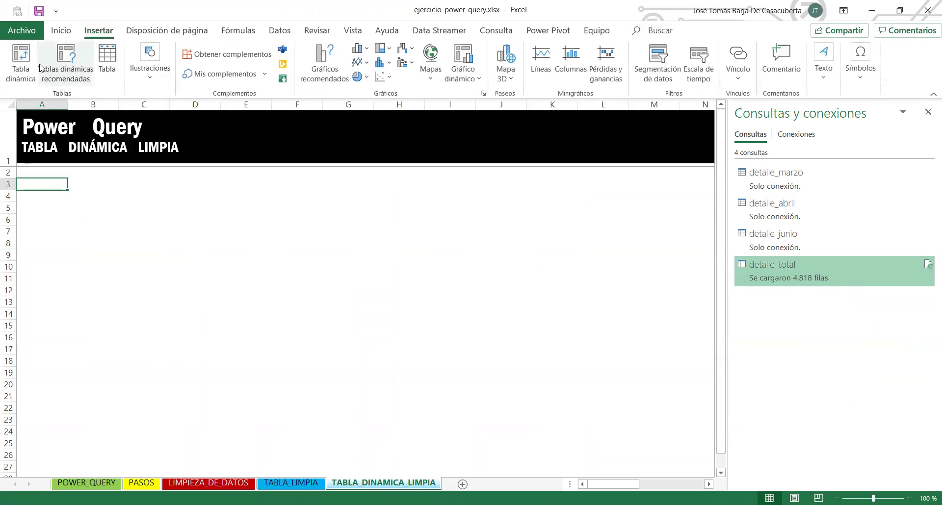
pyautogui.click(20, 59)
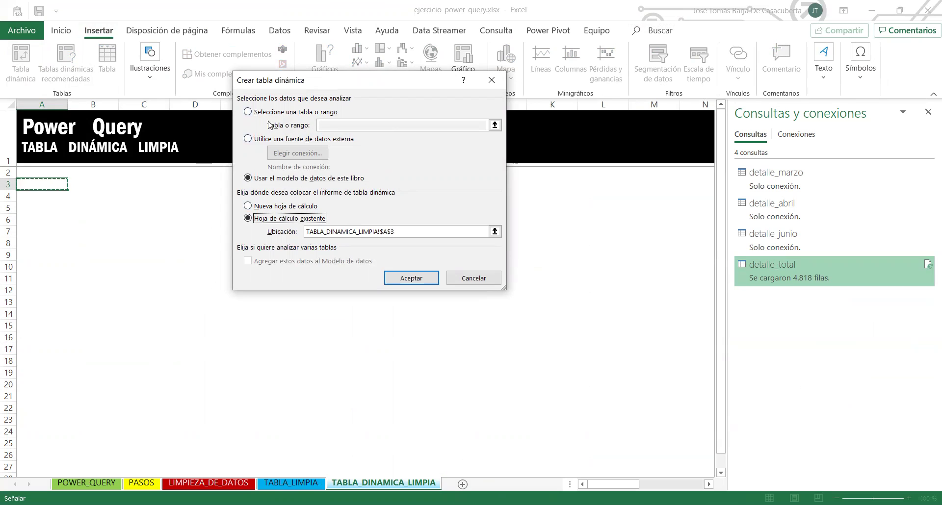
pyautogui.click(407, 278)
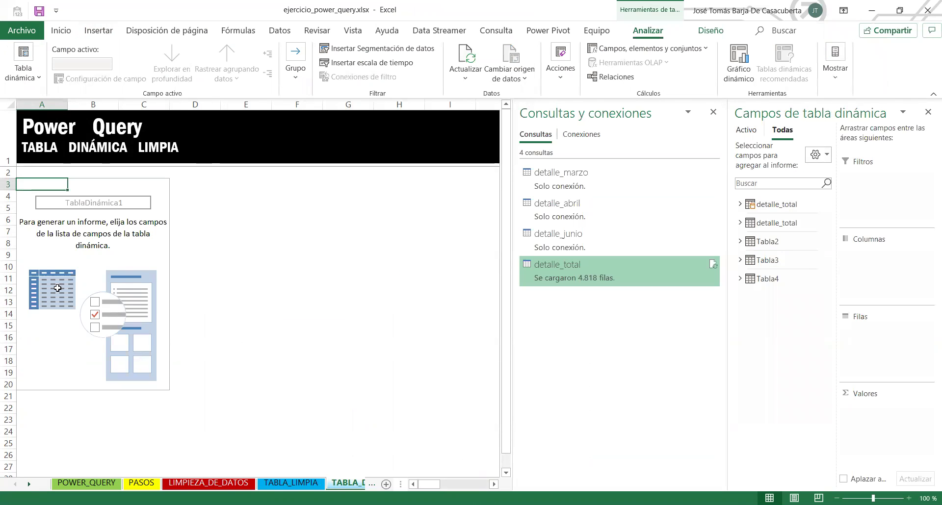
# Widen the pivot field list and add NOMBRE_LINEA_AEREA from the first detalle_total table to the rows.
pyautogui.click(143, 234)
pyautogui.click(740, 204)
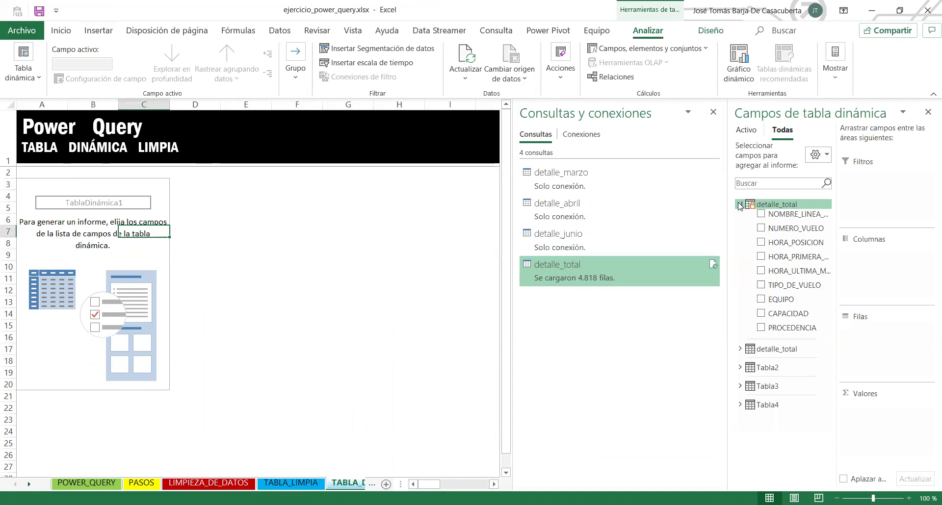
pyautogui.moveTo(731, 303); pyautogui.dragTo(631, 301)
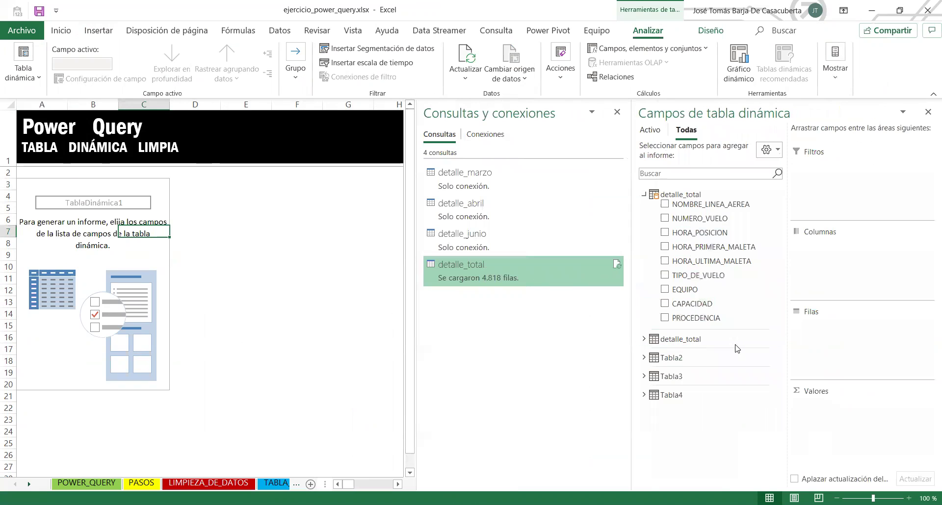
pyautogui.click(714, 205)
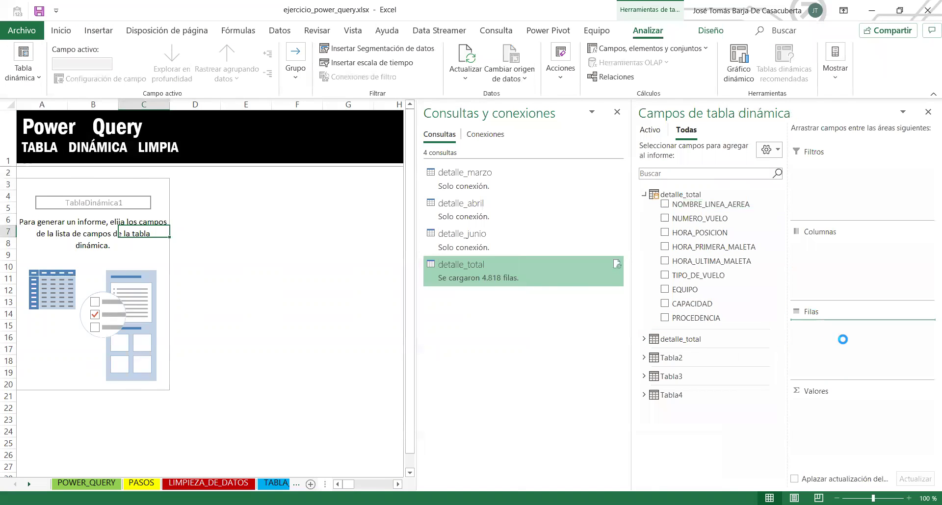
pyautogui.click(66, 243)
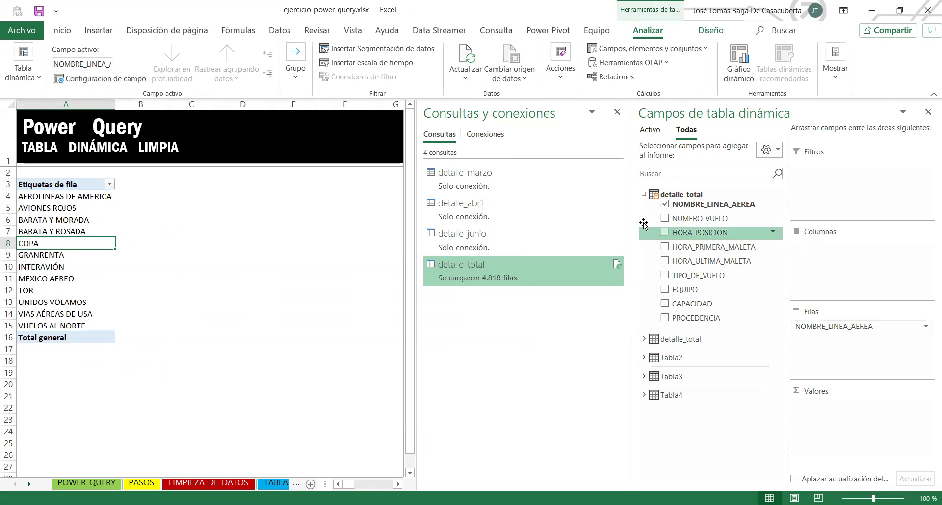
# Add NUMERO_VUELO to the pivot table's values and summarize it by Recuento.
pyautogui.click(702, 219)
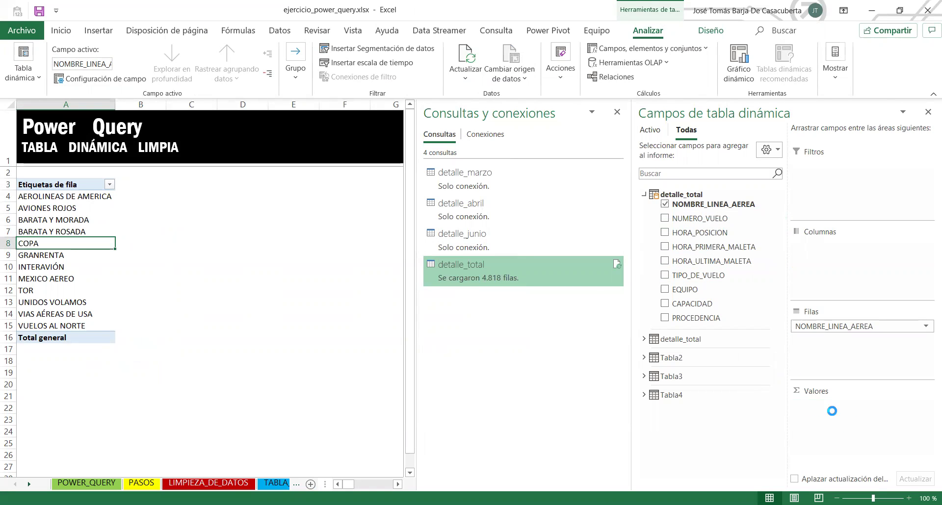
pyautogui.click(834, 405)
pyautogui.click(820, 393)
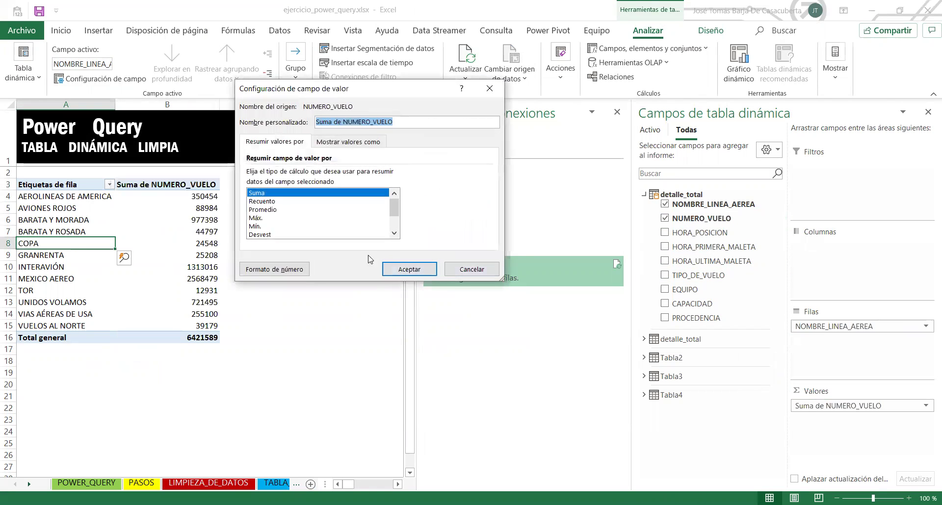
pyautogui.click(269, 202)
pyautogui.press('Return')
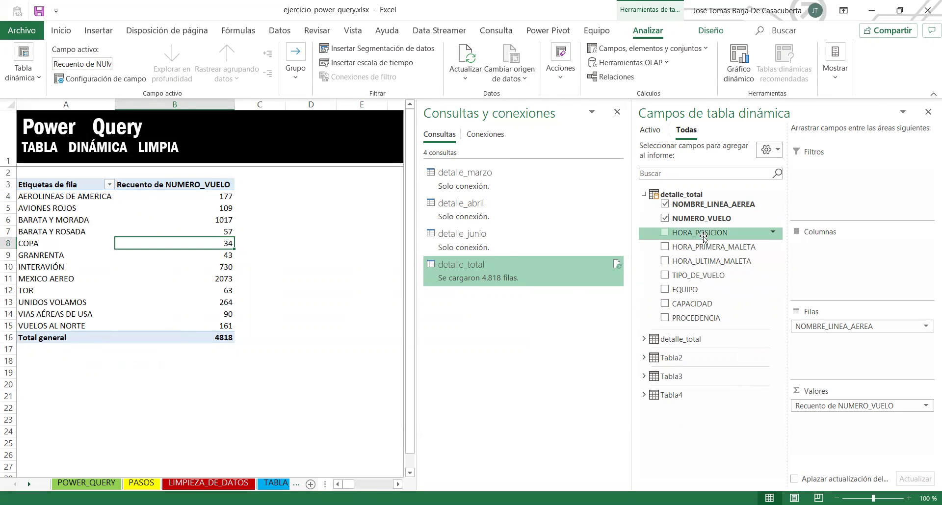
pyautogui.click(206, 198)
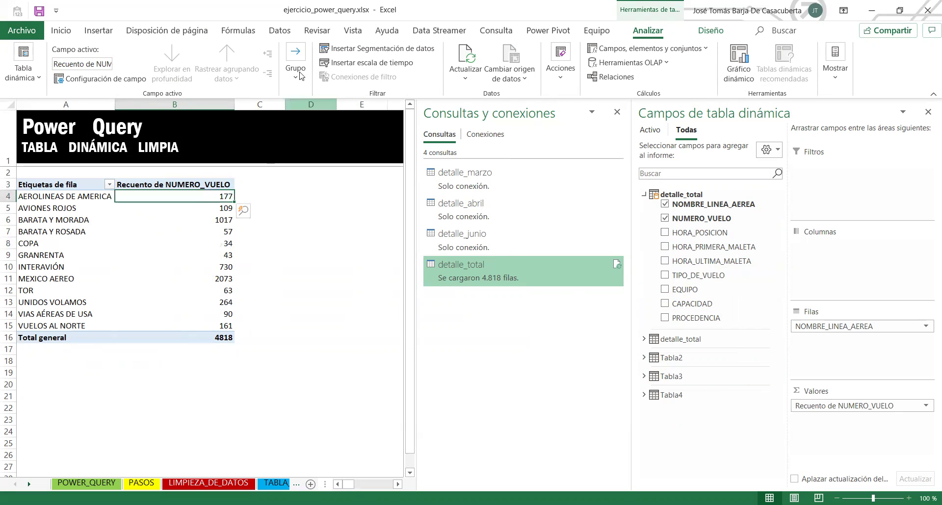
# Sort the pivot table's airlines by flight count from largest to smallest.
pyautogui.click(279, 31)
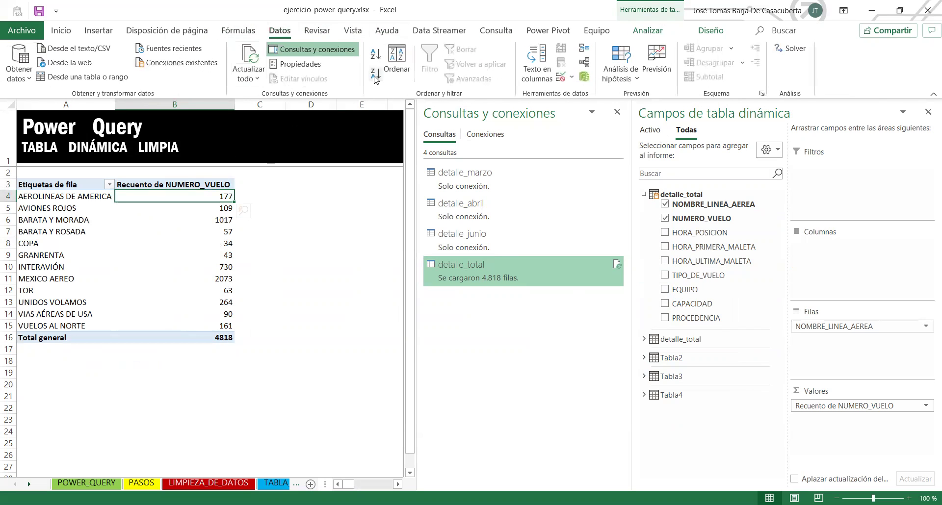
pyautogui.click(377, 61)
pyautogui.click(374, 74)
pyautogui.click(250, 302)
pyautogui.click(201, 201)
pyautogui.click(204, 243)
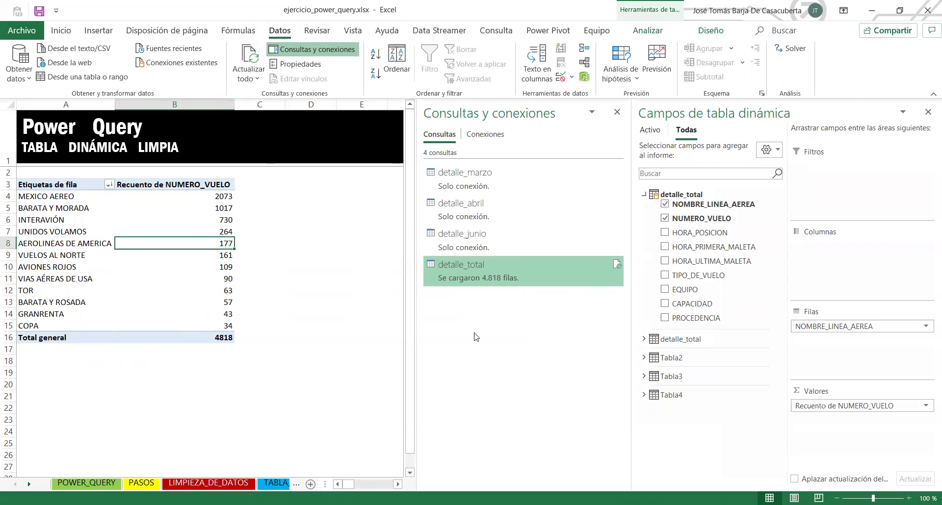
pyautogui.click(201, 300)
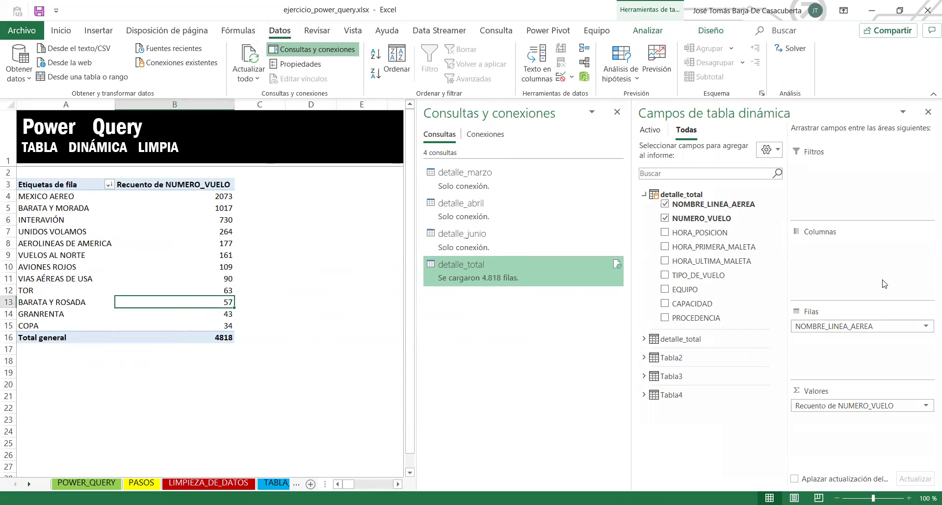
# Close the pivot field list and the queries pane and review the pivot table's flight counts per airline.
pyautogui.click(928, 115)
pyautogui.click(926, 112)
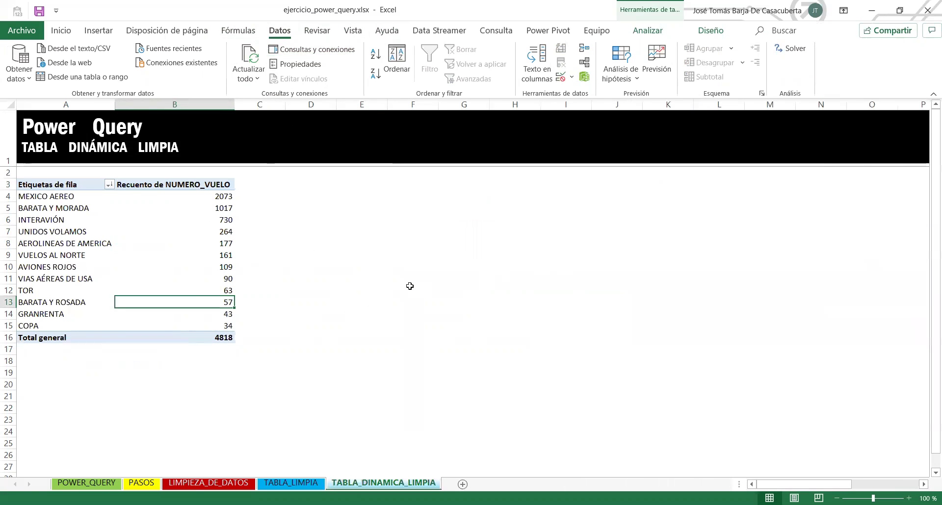
pyautogui.moveTo(49, 183); pyautogui.dragTo(225, 335)
pyautogui.click(193, 276)
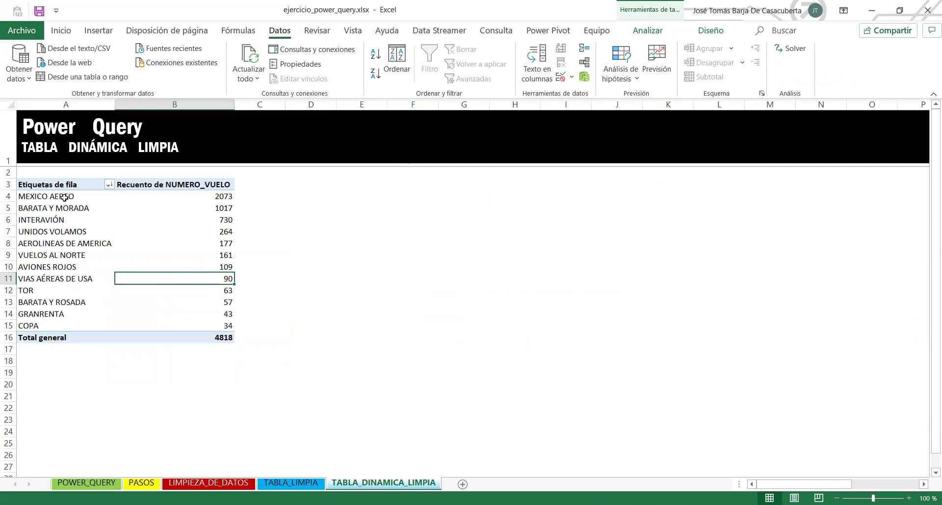
pyautogui.moveTo(57, 185); pyautogui.dragTo(195, 336)
pyautogui.click(299, 228)
pyautogui.click(230, 221)
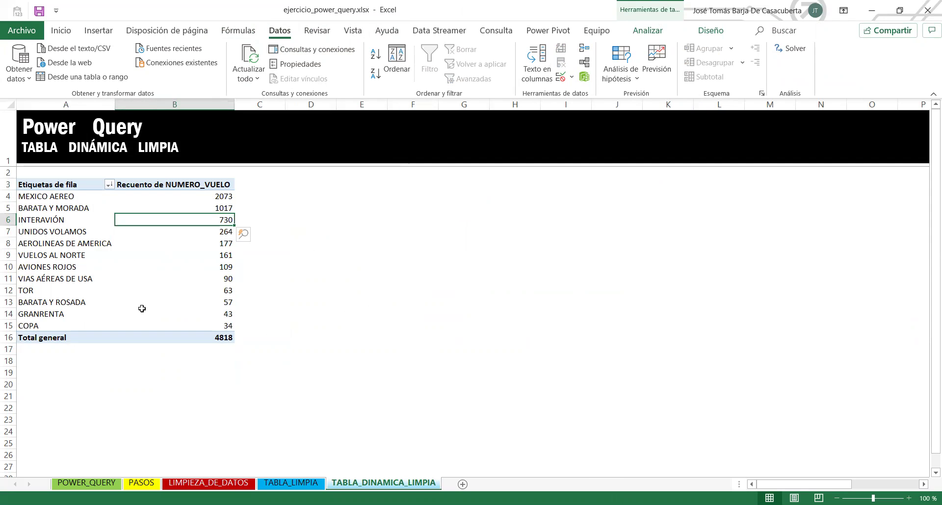
pyautogui.click(68, 302)
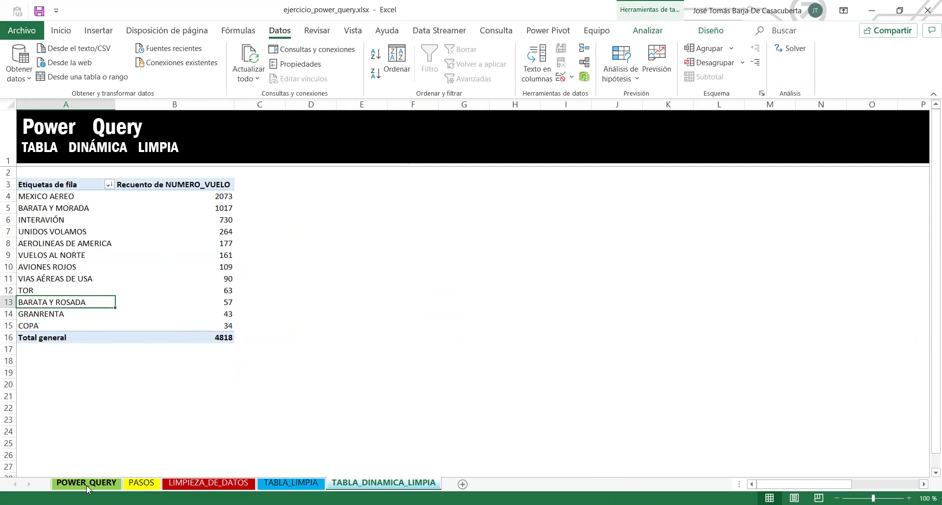
# In the Marzo table of LIMPIEZA_DE_DATOS, change the LÍNEA AÉREA of CORRELATIVO 1013 to BARATA Y MORADA.
pyautogui.click(208, 482)
pyautogui.write('BARATA Y ROSADA')
pyautogui.press('F2')
pyautogui.hotkey('ctrl', 'shift', 'Left')
pyautogui.write('mo')
pyautogui.press('BackSpace')
pyautogui.press('BackSpace')
pyautogui.press('BackSpace')
pyautogui.press('BackSpace')
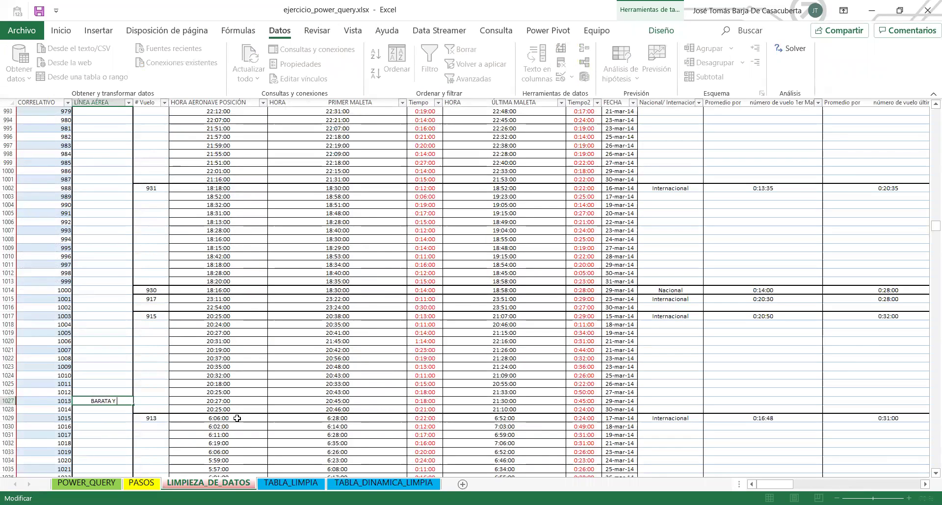
pyautogui.write('MORADA')
pyautogui.press('Return')
pyautogui.press('Up')
# Refresh all data from the TABLA_DINAMICA_LIMPIA sheet and compare the pivot table's BARATA Y ROSADA and BARATA Y MORADA rows.
pyautogui.click(291, 483)
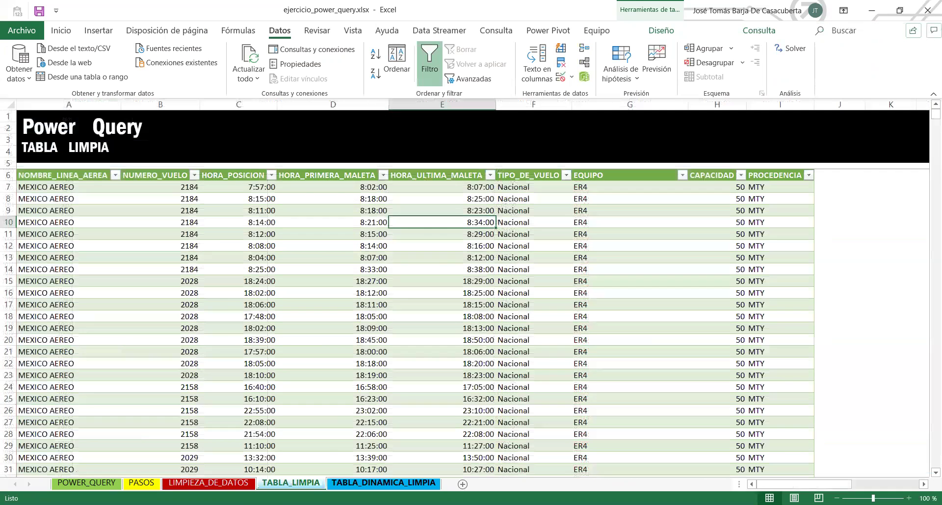
pyautogui.click(358, 483)
pyautogui.click(143, 244)
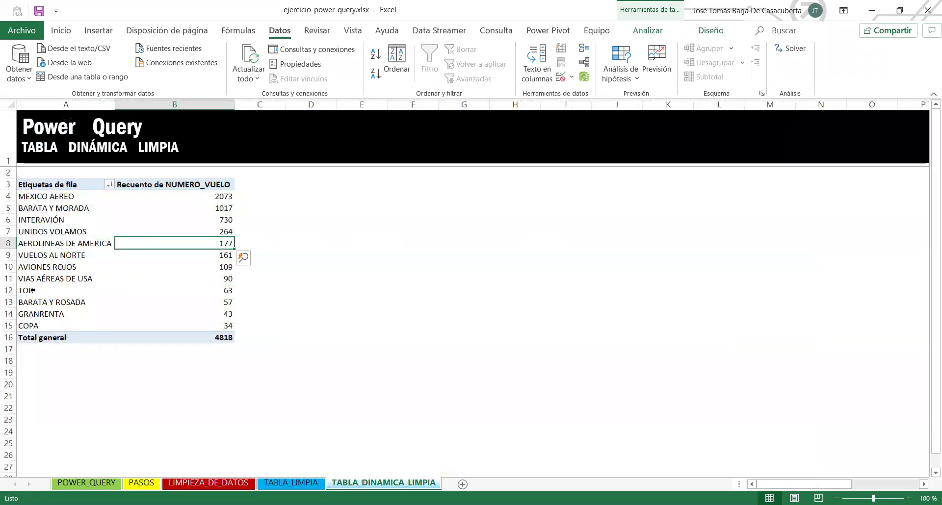
pyautogui.moveTo(49, 300); pyautogui.dragTo(227, 302)
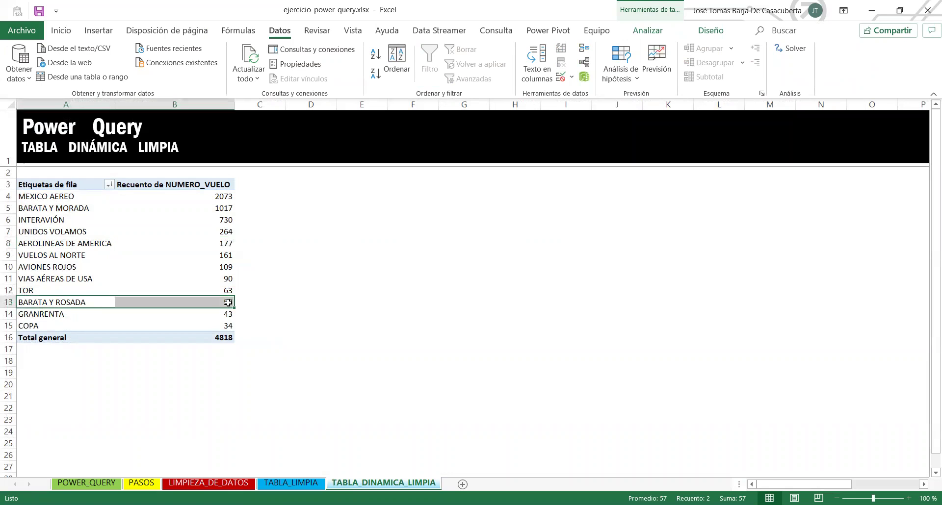
pyautogui.click(242, 56)
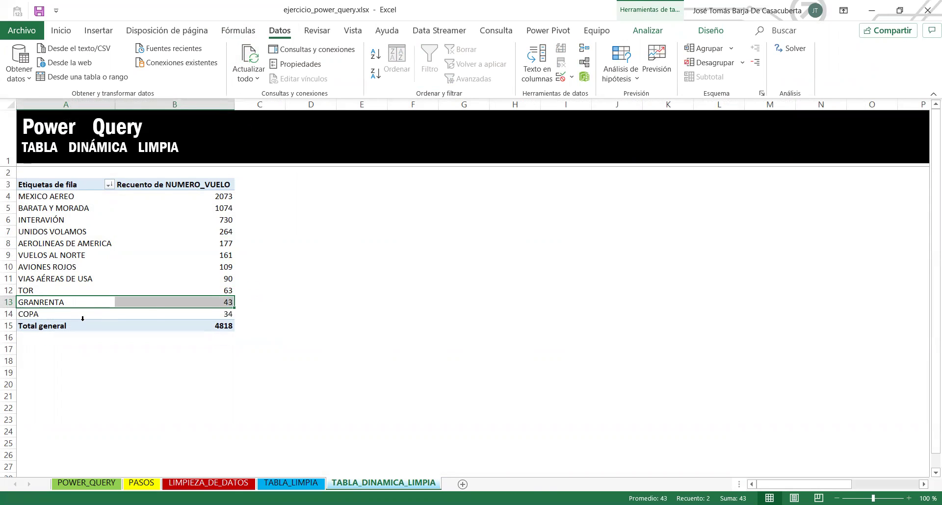
pyautogui.click(109, 347)
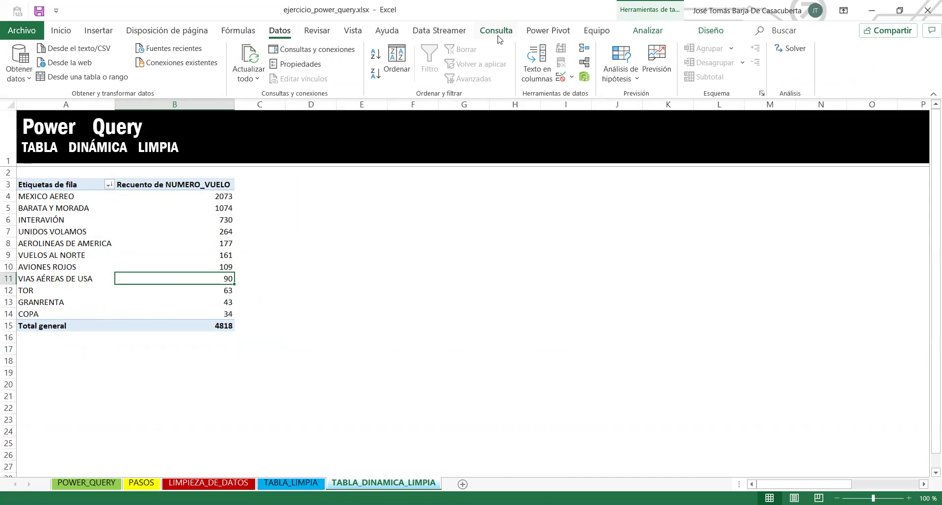
# View the TABLA_LIMPIA sheet and go back to the topic list on the PASOS sheet.
pyautogui.hotkey('ctrl', 'pageup')
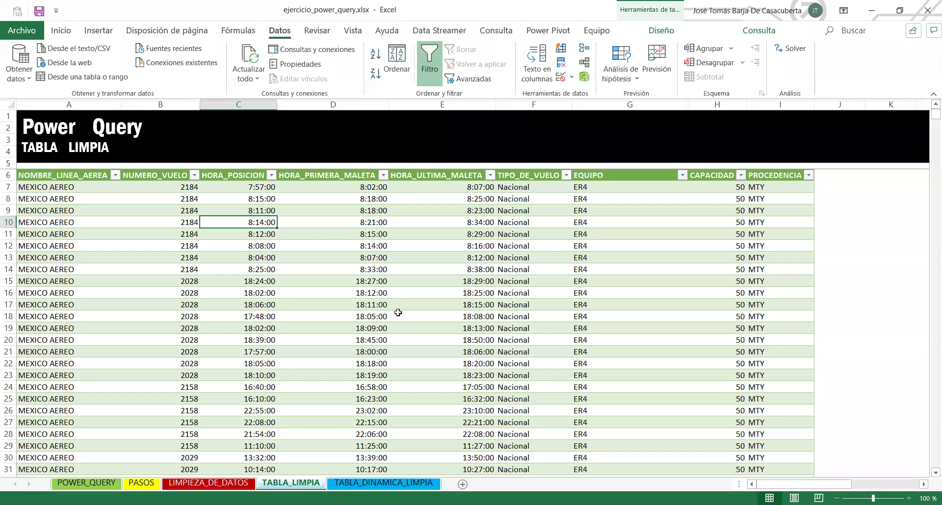
pyautogui.click(301, 249)
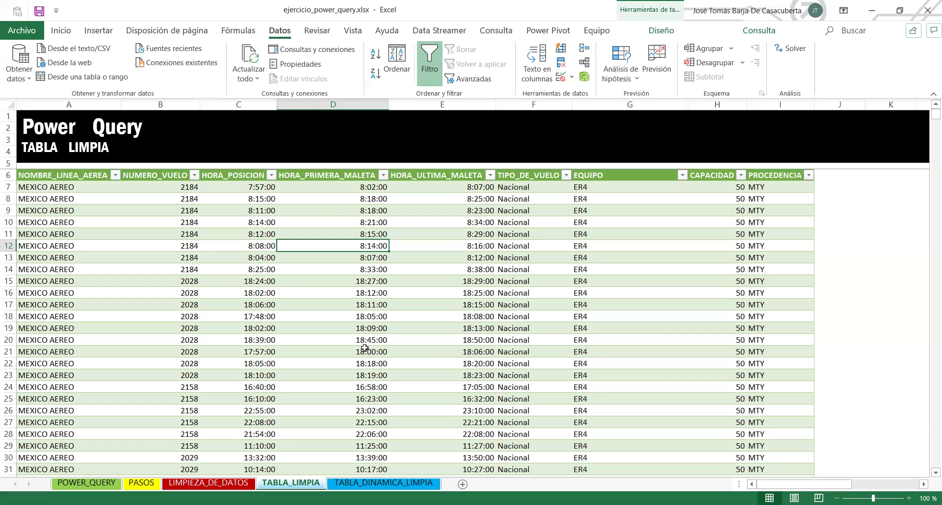
pyautogui.hotkey('ctrl', 'pageup')
pyautogui.hotkey('ctrl', 'pageup')
pyautogui.hotkey('ctrl', 'pageup')
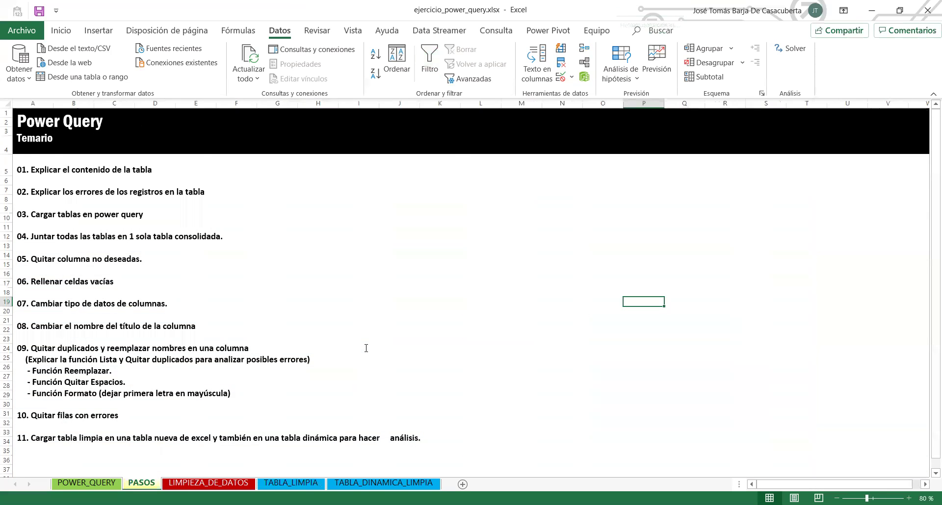